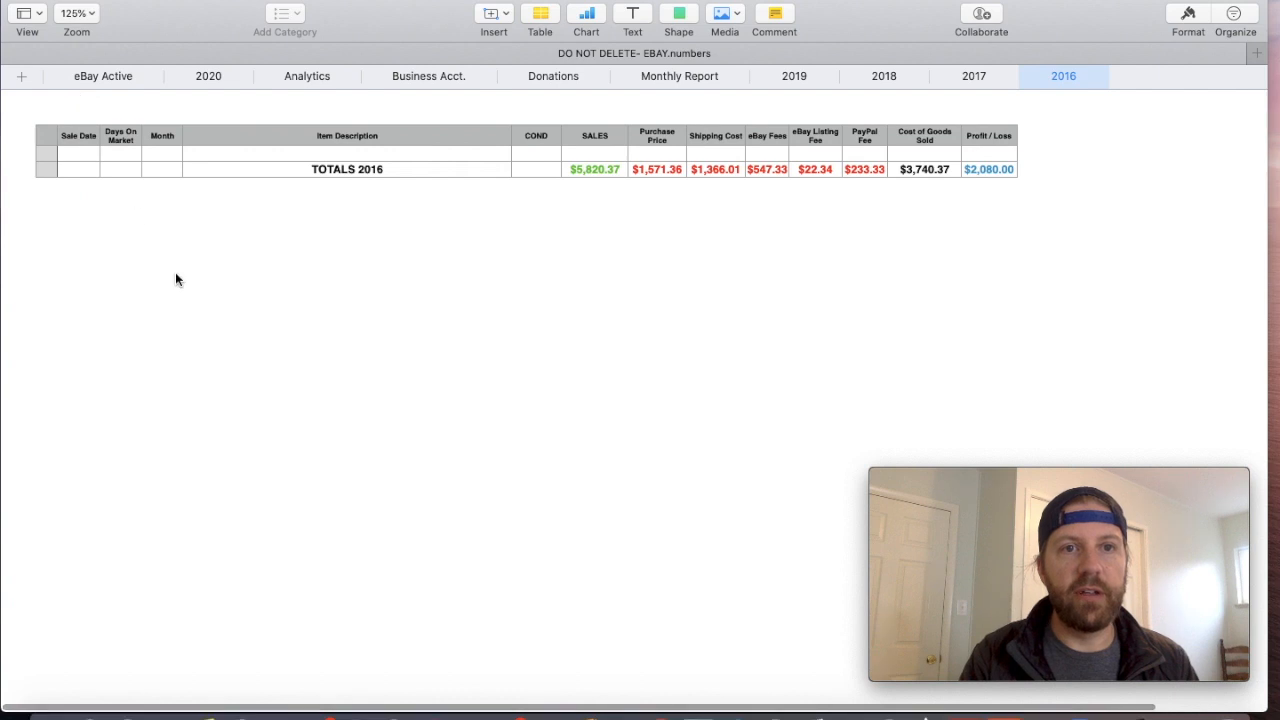
- Review the yearly sheets for 2017, 2018, 2019 and 2020, and open the eBay Active inventory sheet
{"action": "left_click", "coordinate": [973, 78]}
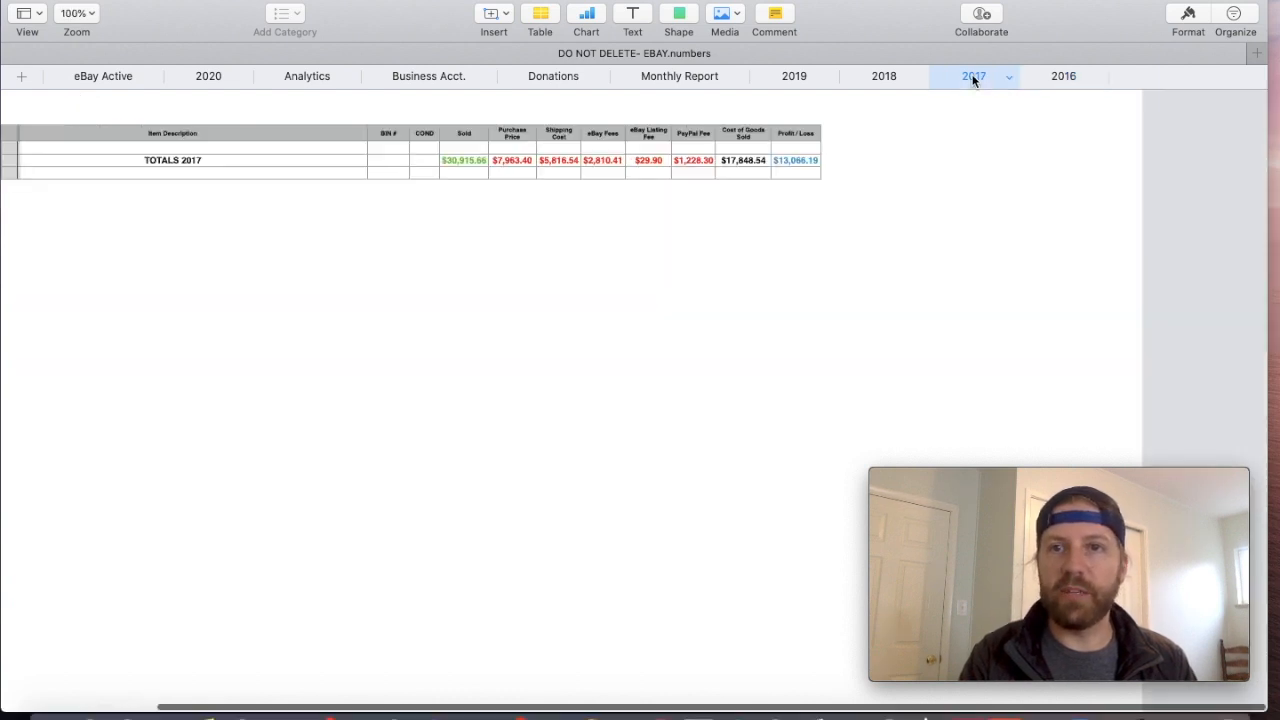
{"action": "left_click", "coordinate": [895, 76]}
{"action": "left_click", "coordinate": [798, 78]}
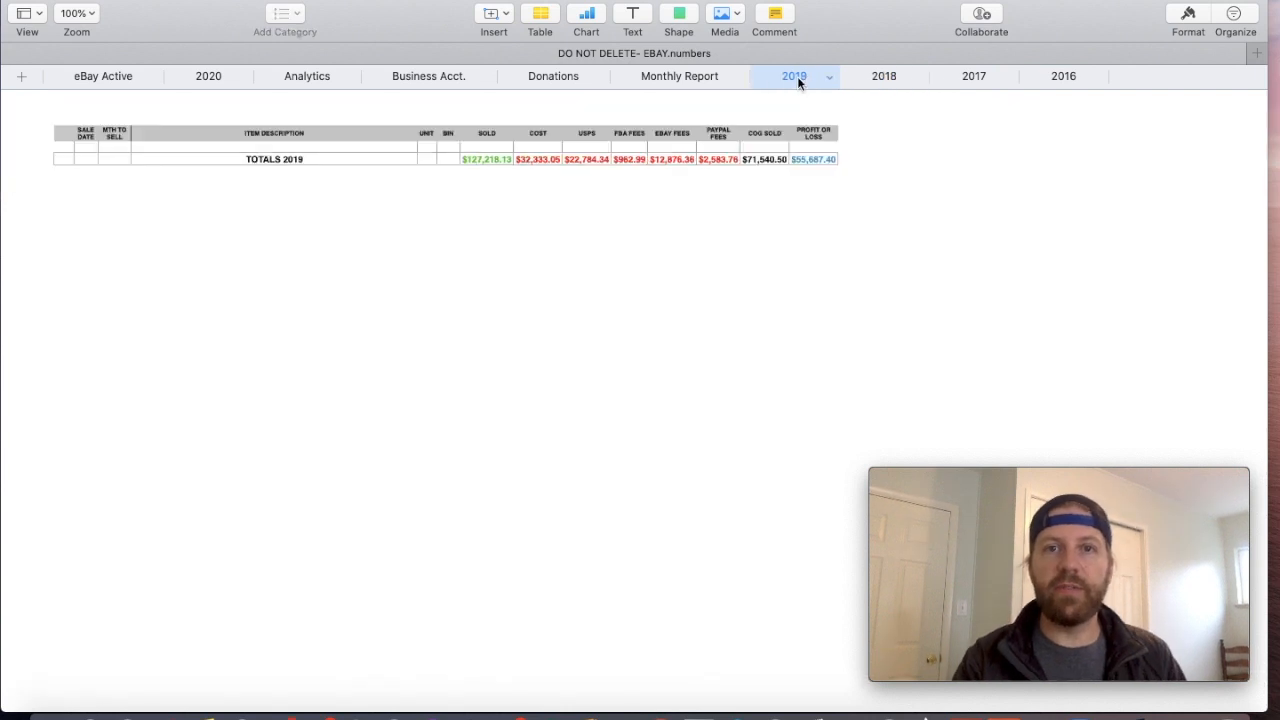
{"action": "left_click", "coordinate": [216, 76]}
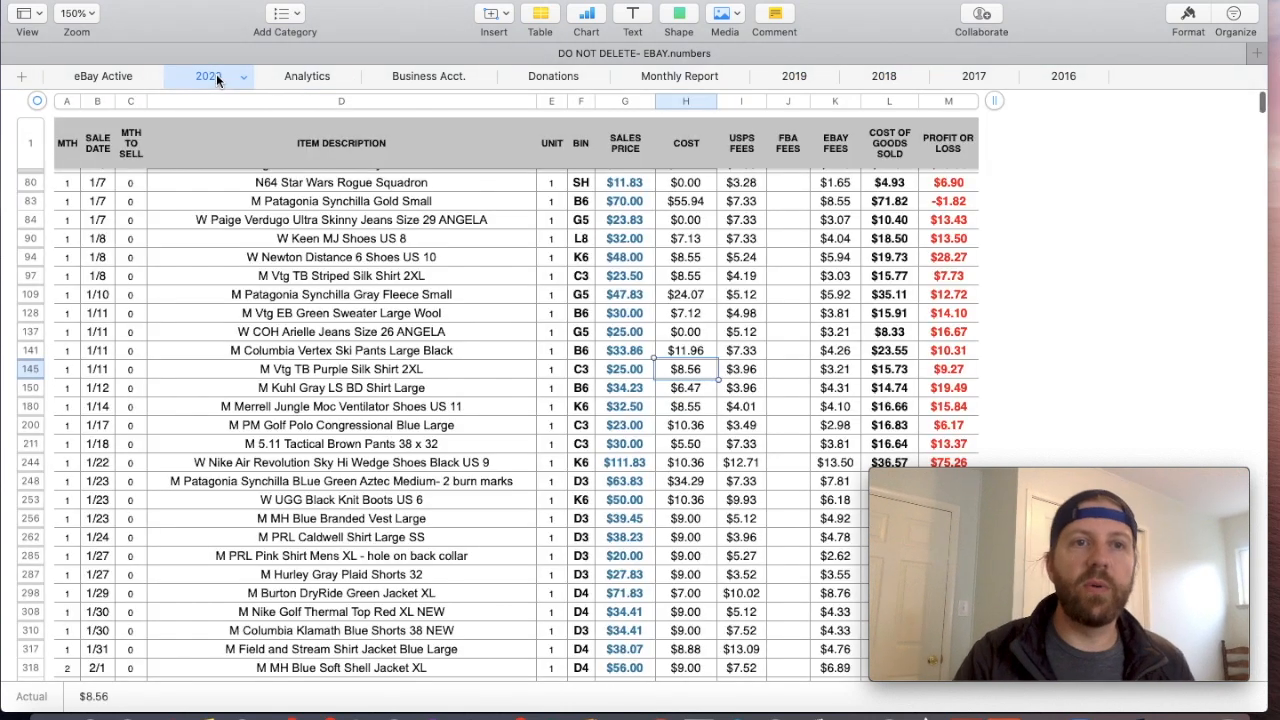
{"action": "left_click", "coordinate": [103, 77]}
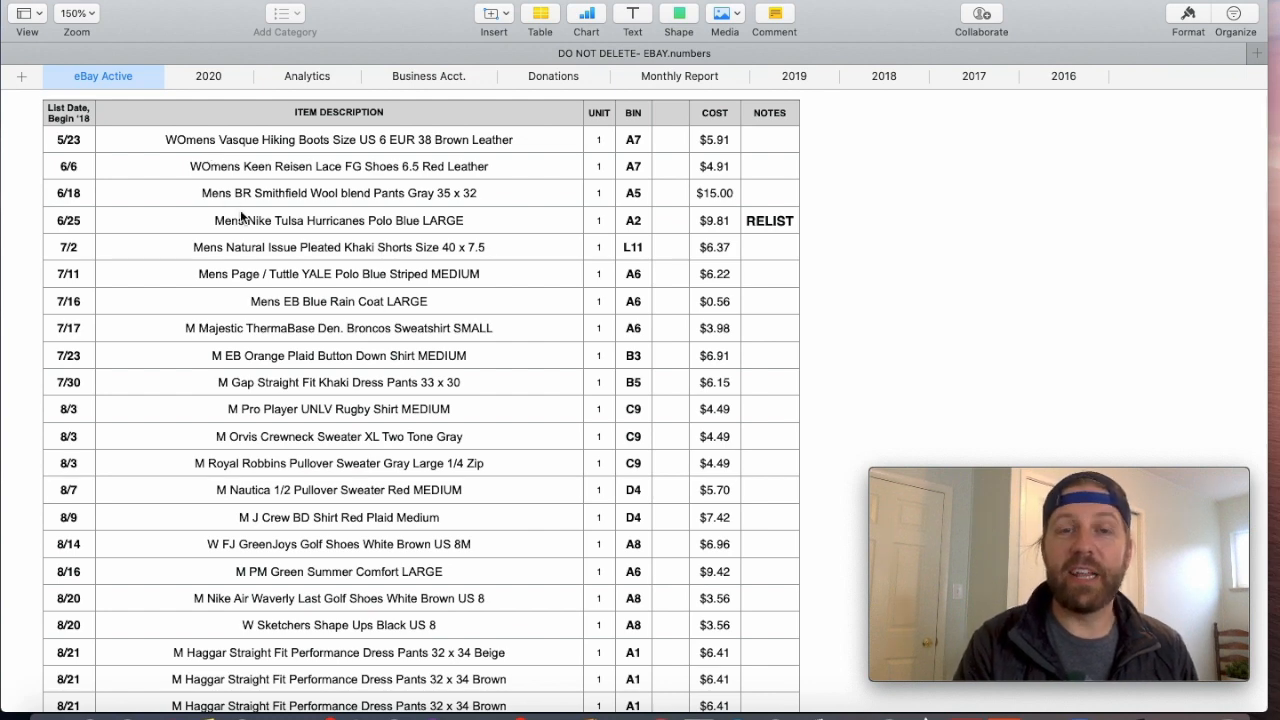
{"action": "scroll", "coordinate": [240, 212], "scroll_direction": "up", "scroll_amount": 1}
{"action": "left_click", "coordinate": [84, 14]}
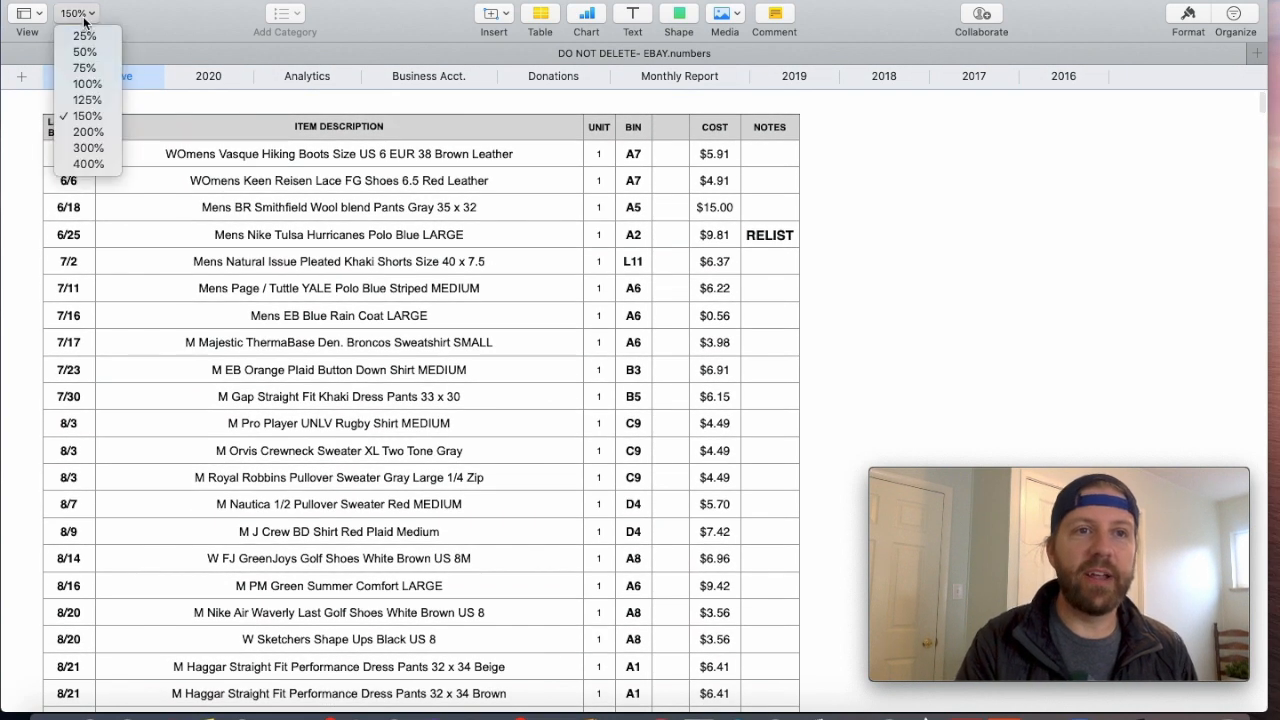
{"action": "left_click", "coordinate": [88, 100]}
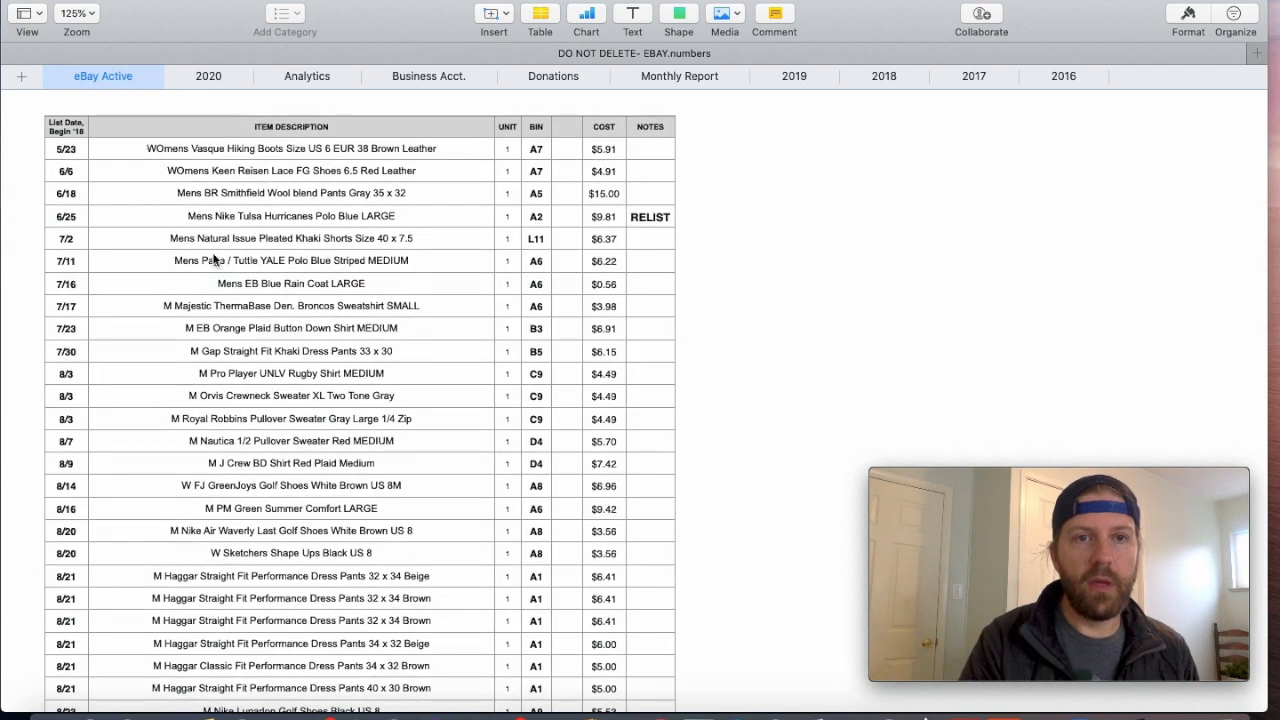
{"action": "left_click", "coordinate": [86, 14]}
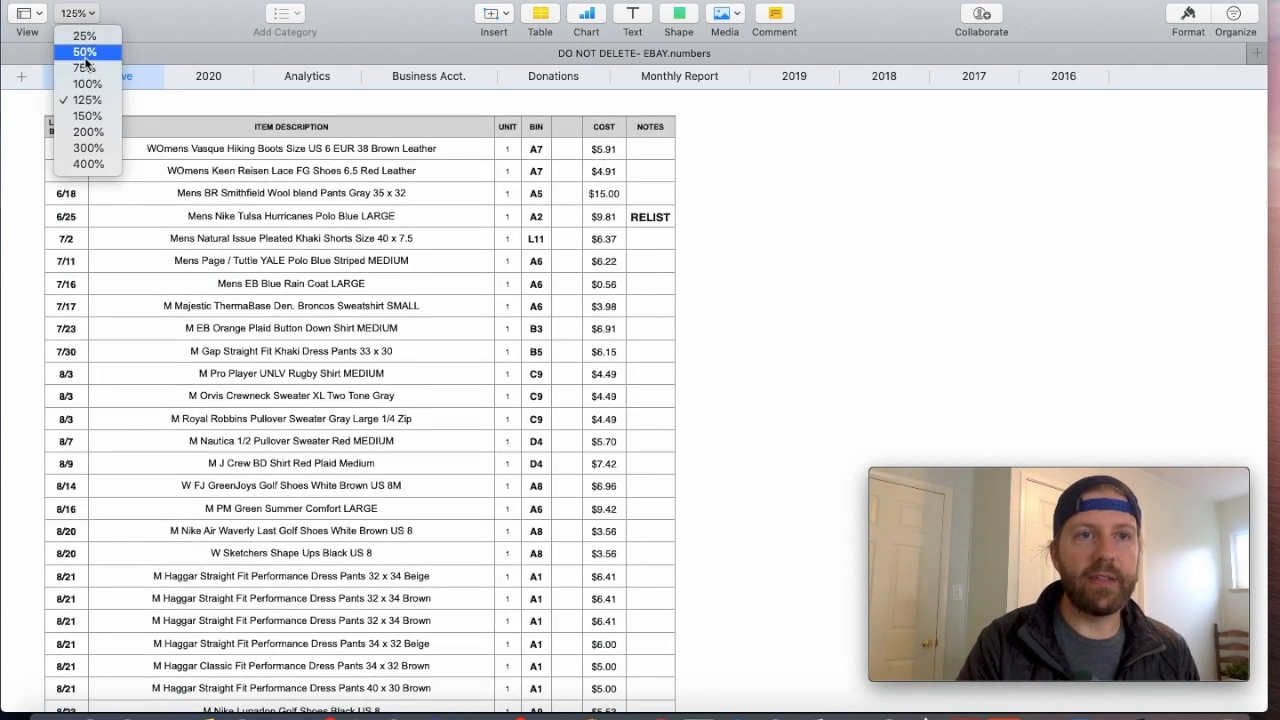
{"action": "left_click", "coordinate": [88, 117]}
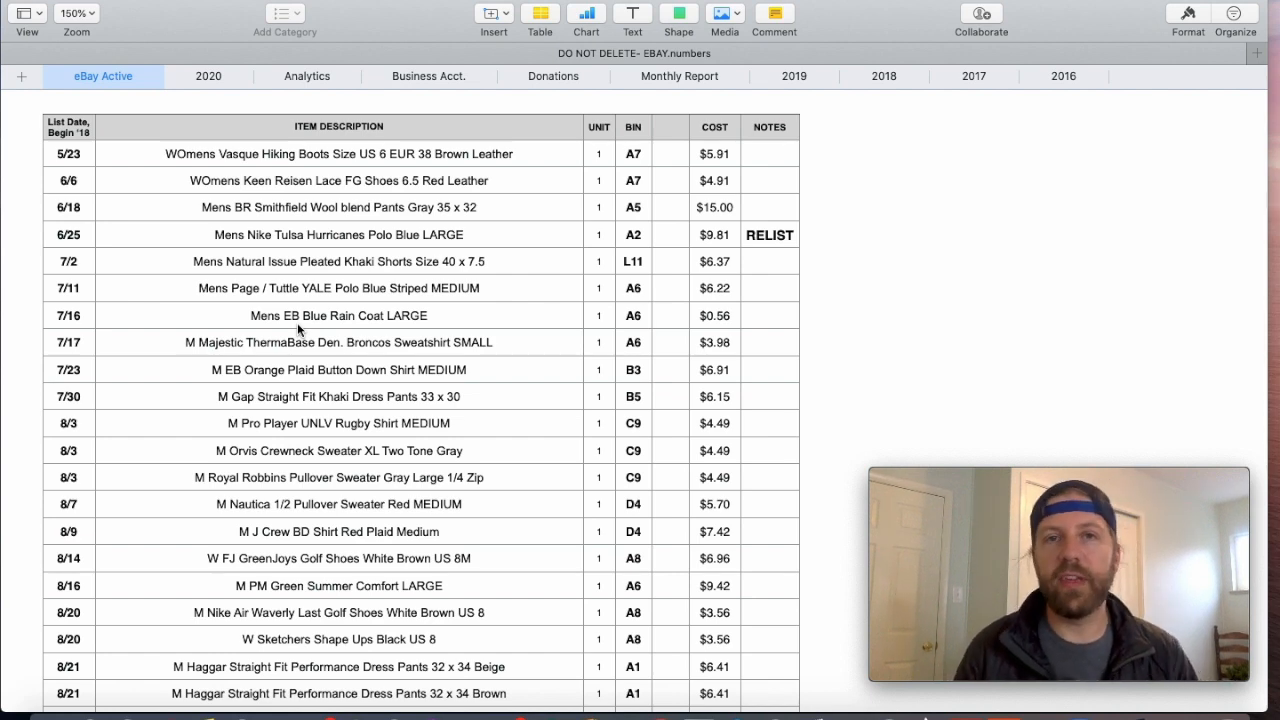
- Examine the cost and item description of the first active listing, the womens Vasque hiking boots
{"action": "scroll", "coordinate": [297, 322], "scroll_direction": "up", "scroll_amount": 2}
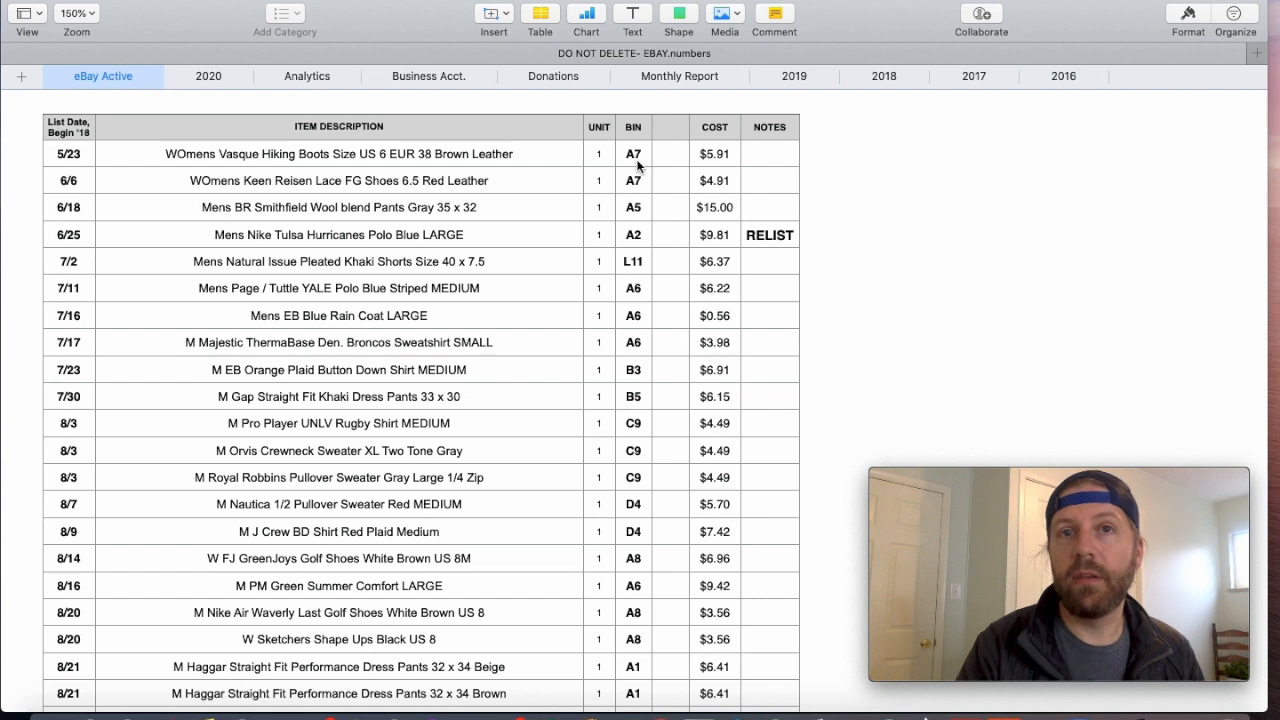
{"action": "left_click", "coordinate": [713, 157]}
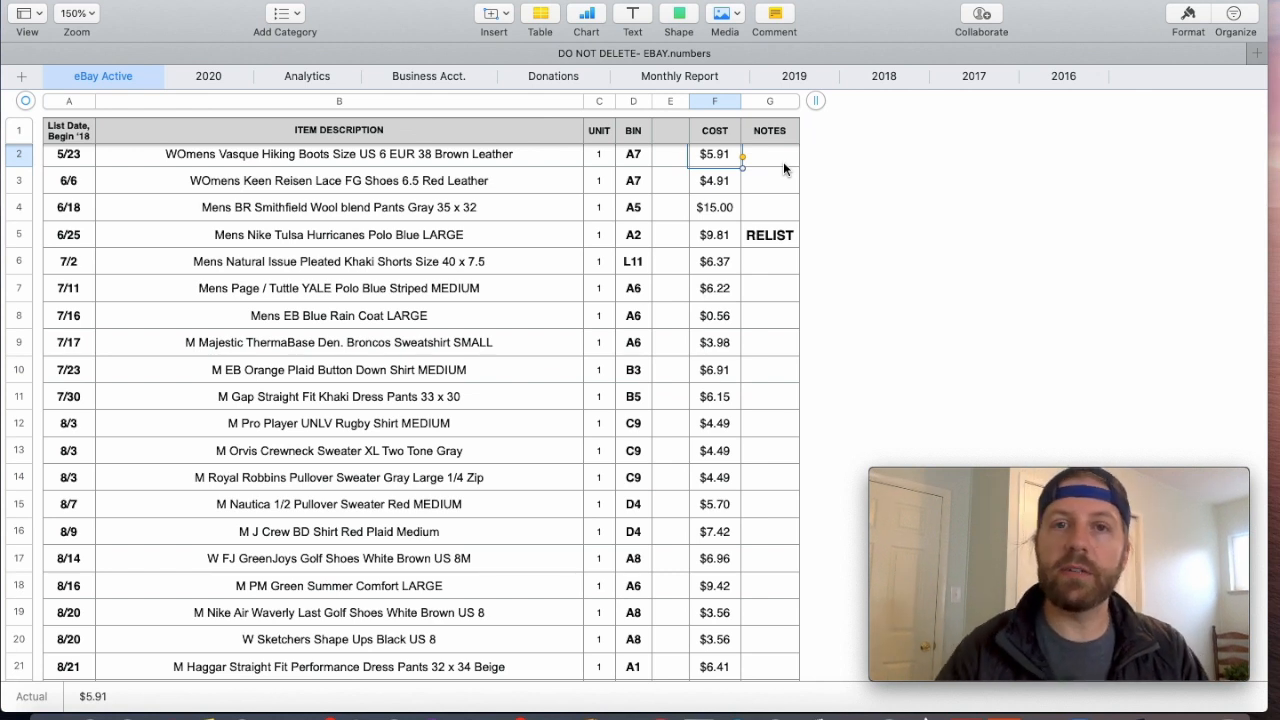
{"action": "left_click", "coordinate": [323, 160]}
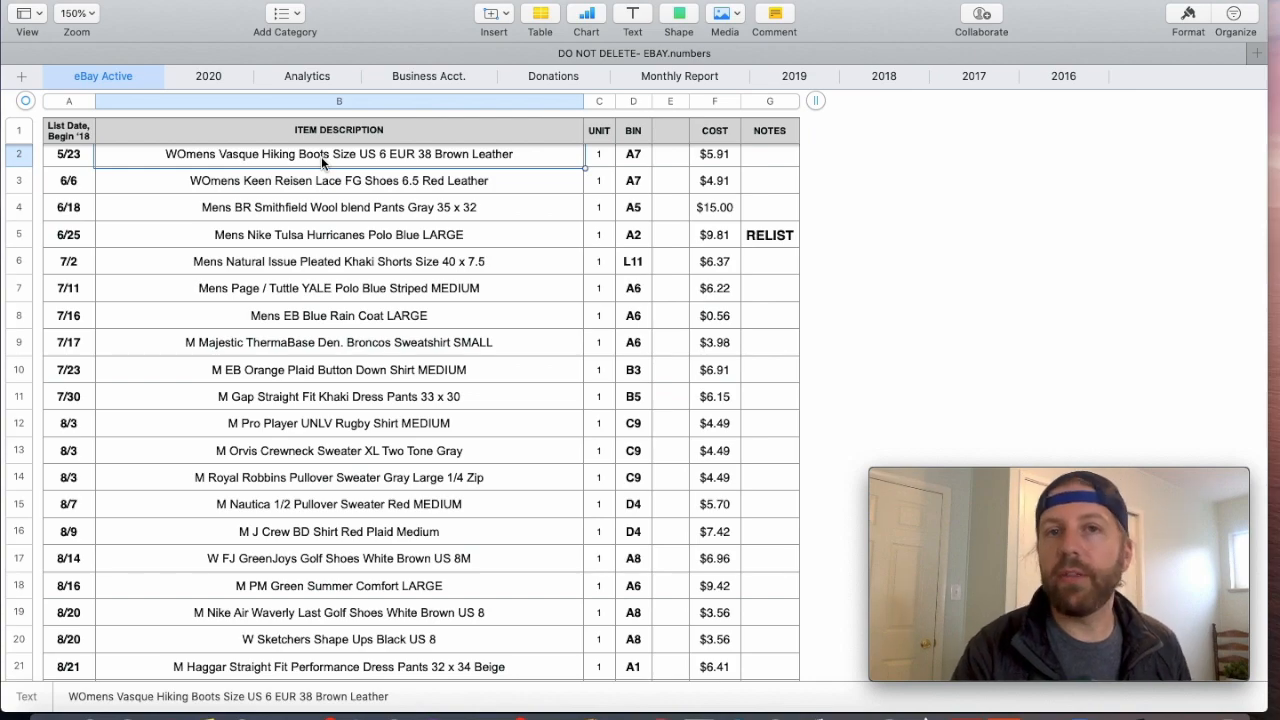
- Look through the active listings for entries in the NOTES column, including the one for the REI blue plaid shirt
{"action": "scroll", "coordinate": [346, 217], "scroll_direction": "down", "scroll_amount": 10}
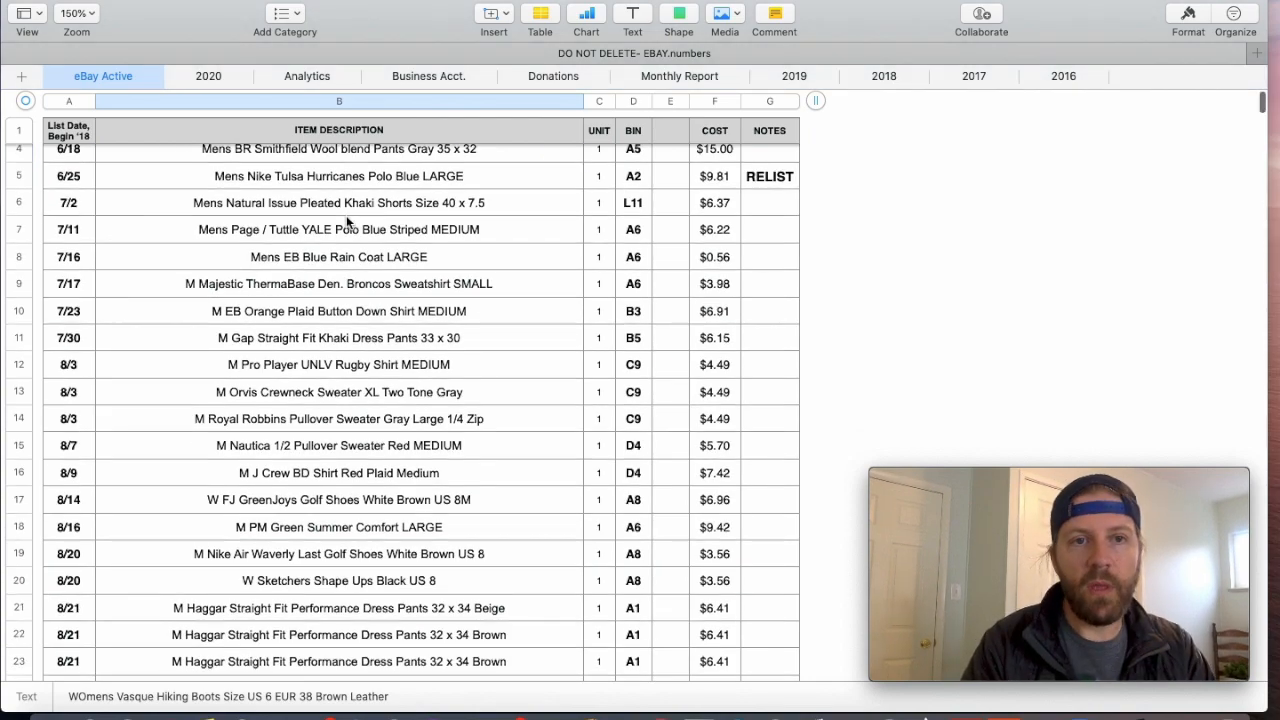
{"action": "scroll", "coordinate": [346, 222], "scroll_direction": "down", "scroll_amount": 12}
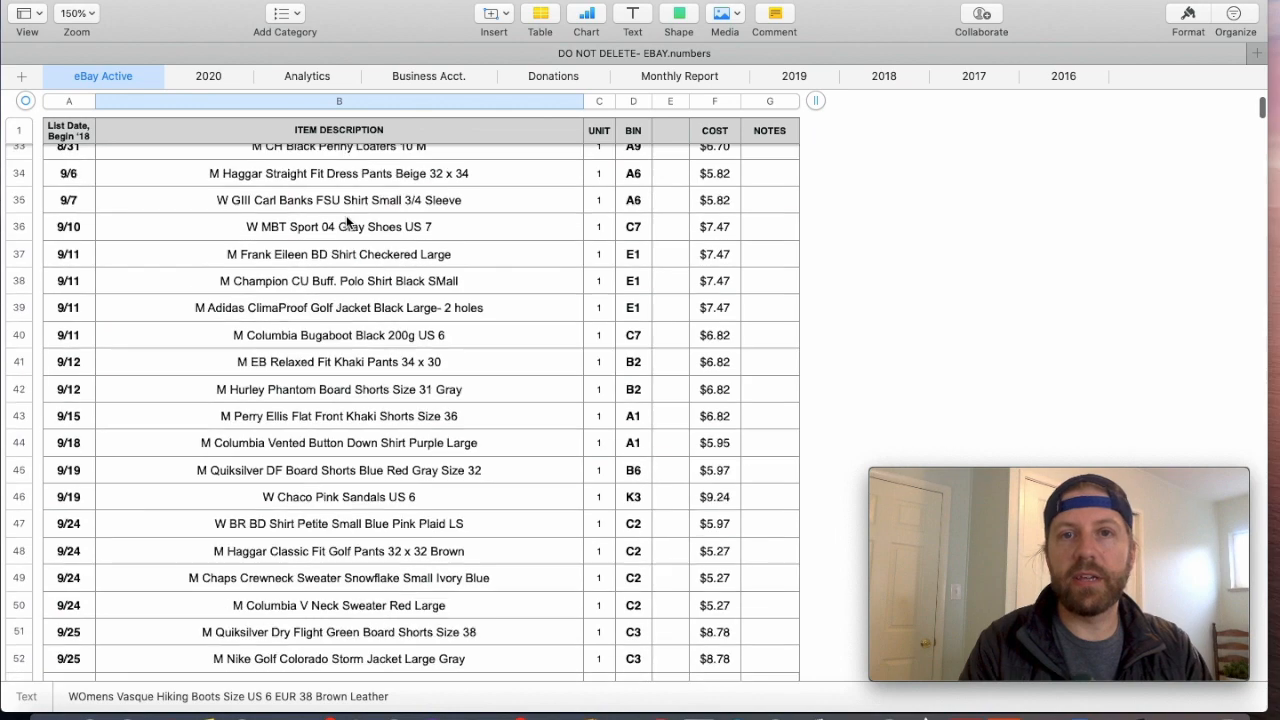
{"action": "scroll", "coordinate": [346, 215], "scroll_direction": "up", "scroll_amount": 2}
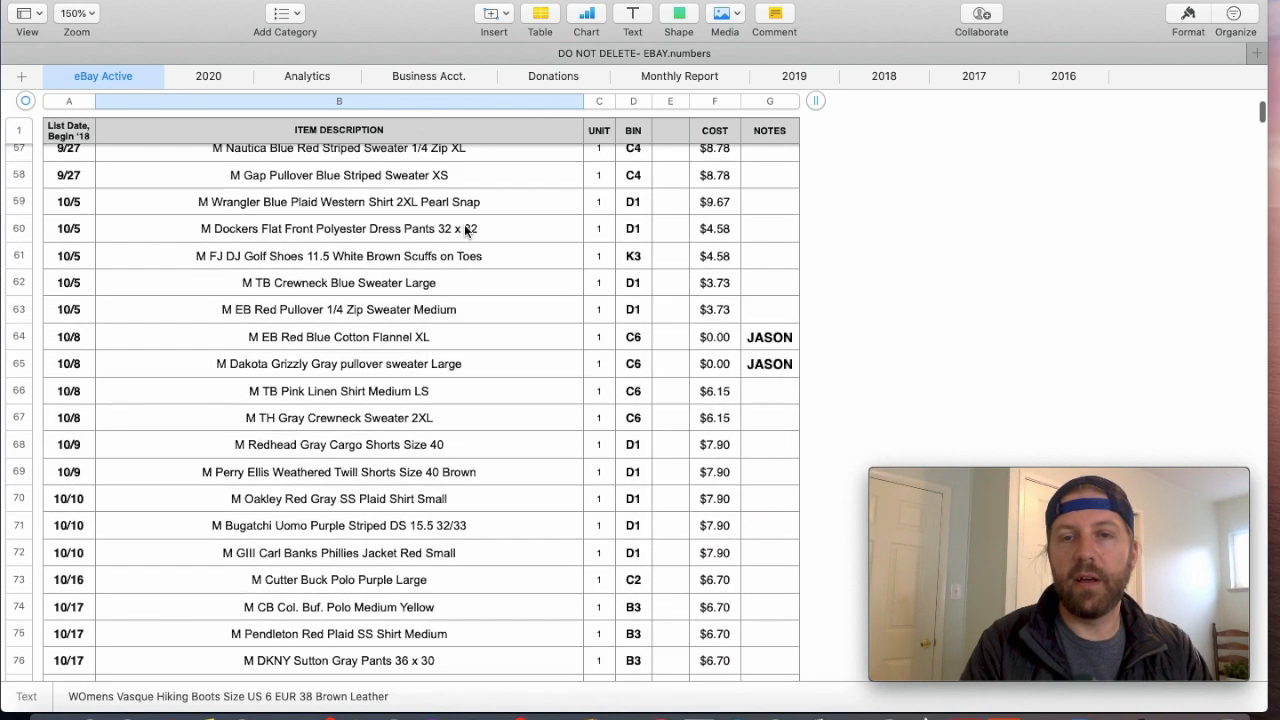
{"action": "left_click", "coordinate": [770, 346]}
{"action": "scroll", "coordinate": [675, 500], "scroll_direction": "down", "scroll_amount": 20}
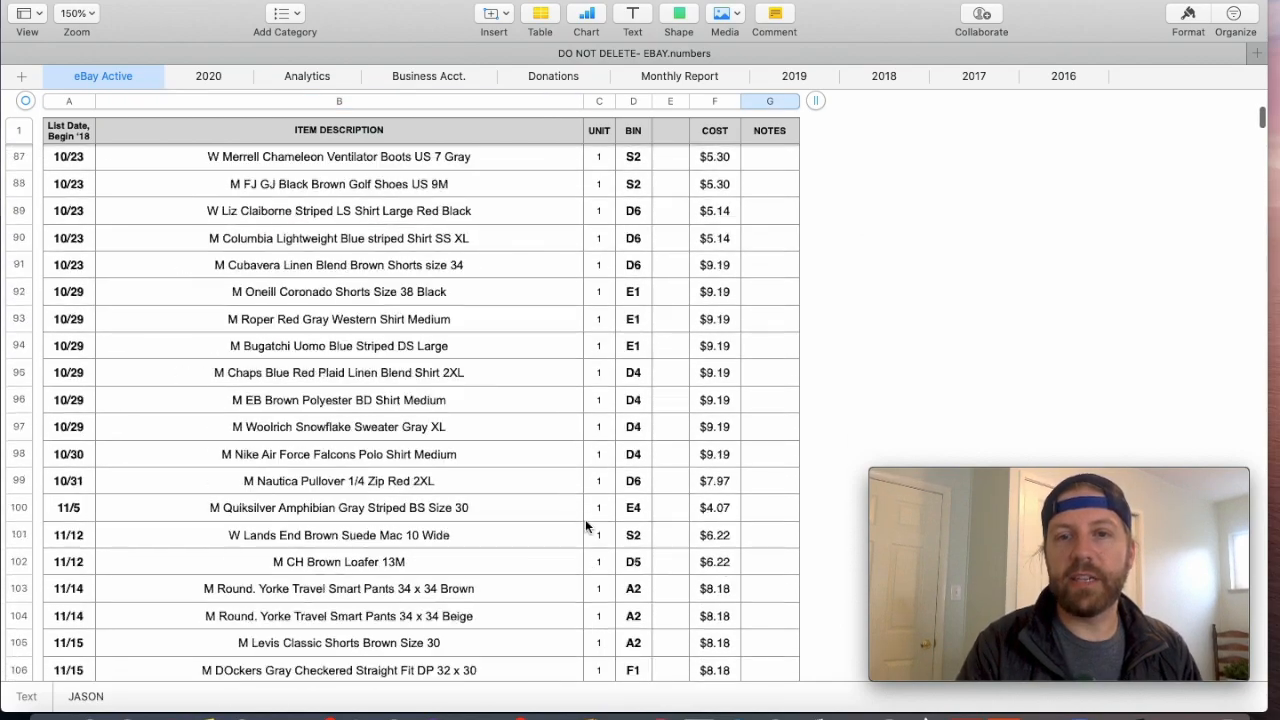
{"action": "scroll", "coordinate": [588, 526], "scroll_direction": "down", "scroll_amount": 20}
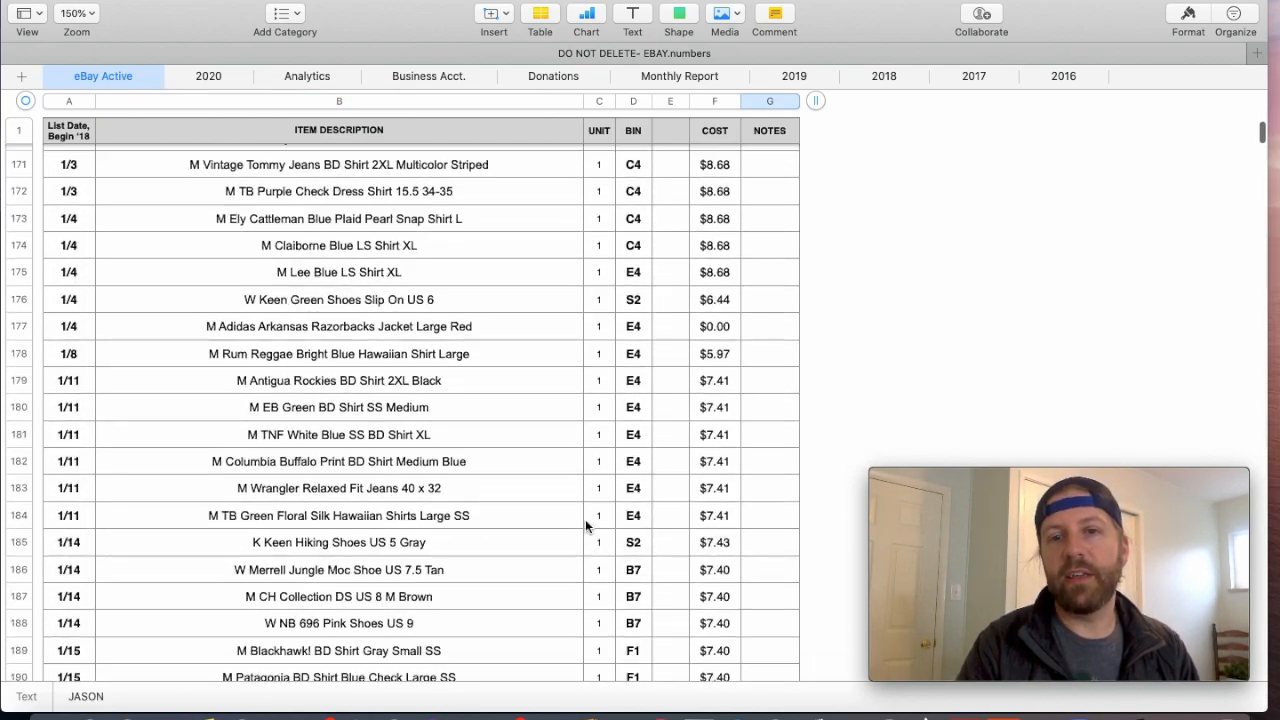
{"action": "scroll", "coordinate": [586, 524], "scroll_direction": "down", "scroll_amount": 14}
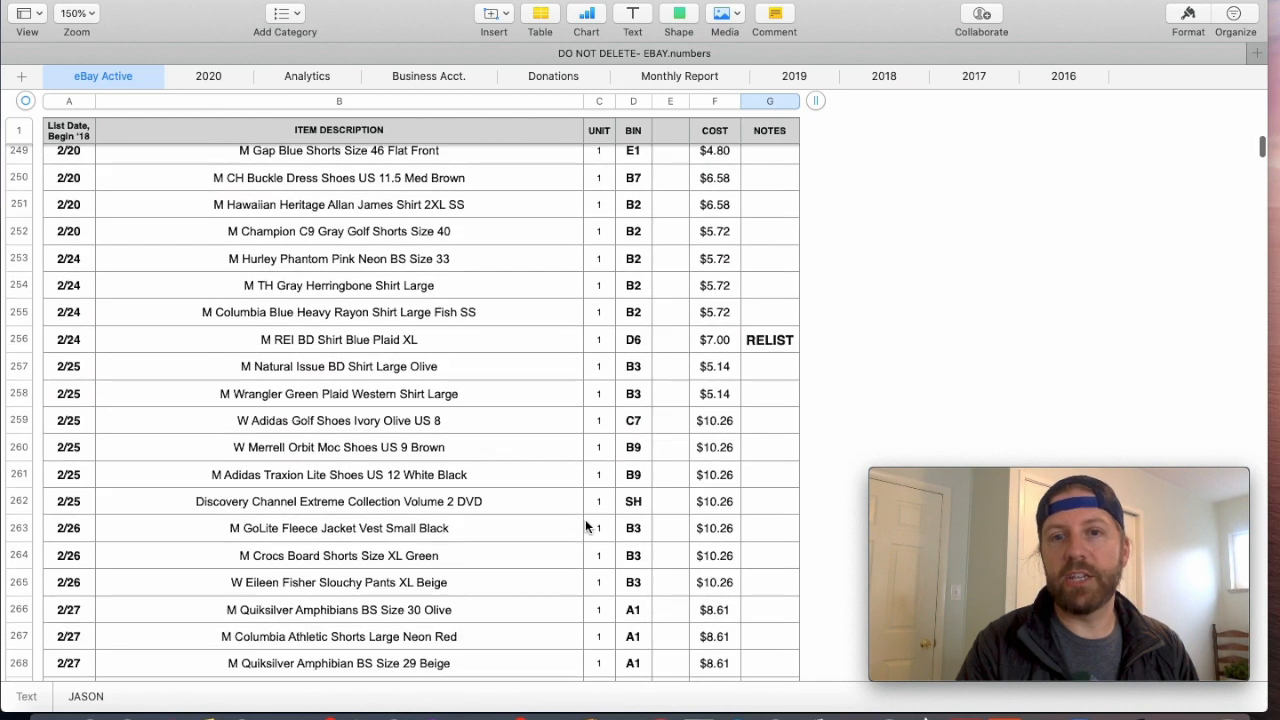
{"action": "left_click", "coordinate": [751, 339]}
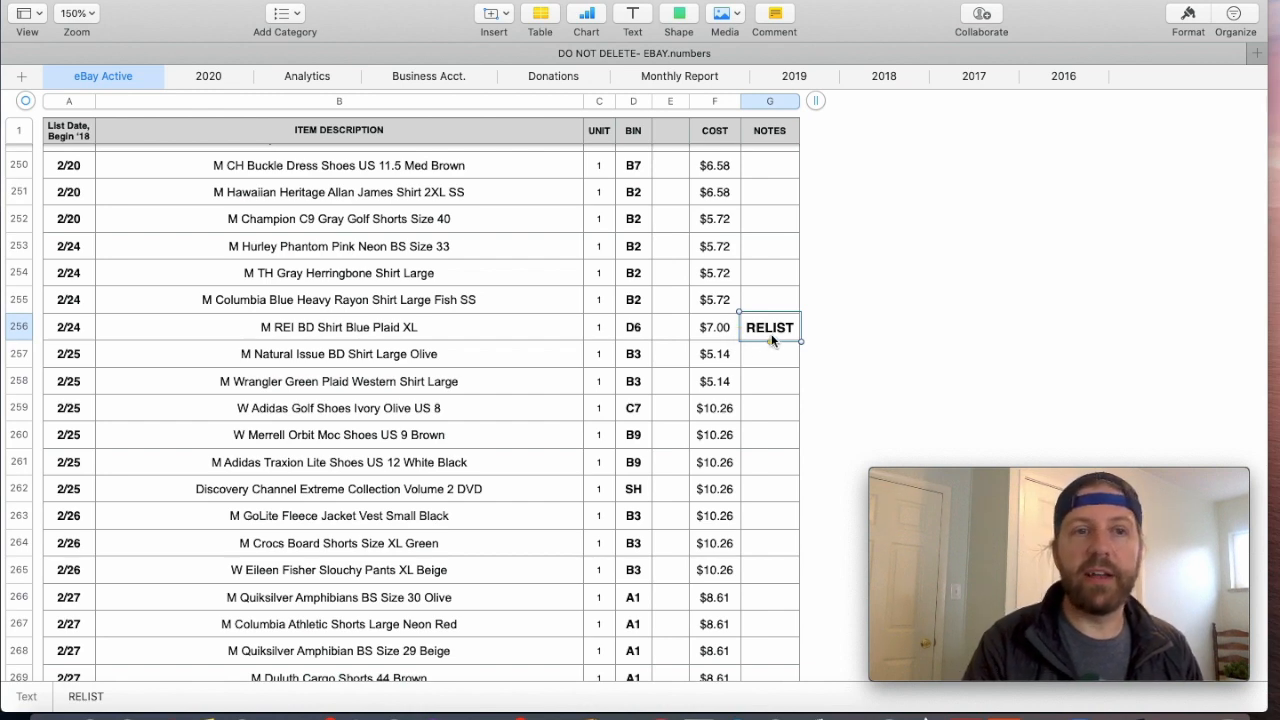
- Check the full list dates of the Antigua Boston Bruins sweater and of the first listing in the eBay Active table
{"action": "scroll", "coordinate": [528, 340], "scroll_direction": "up", "scroll_amount": 15}
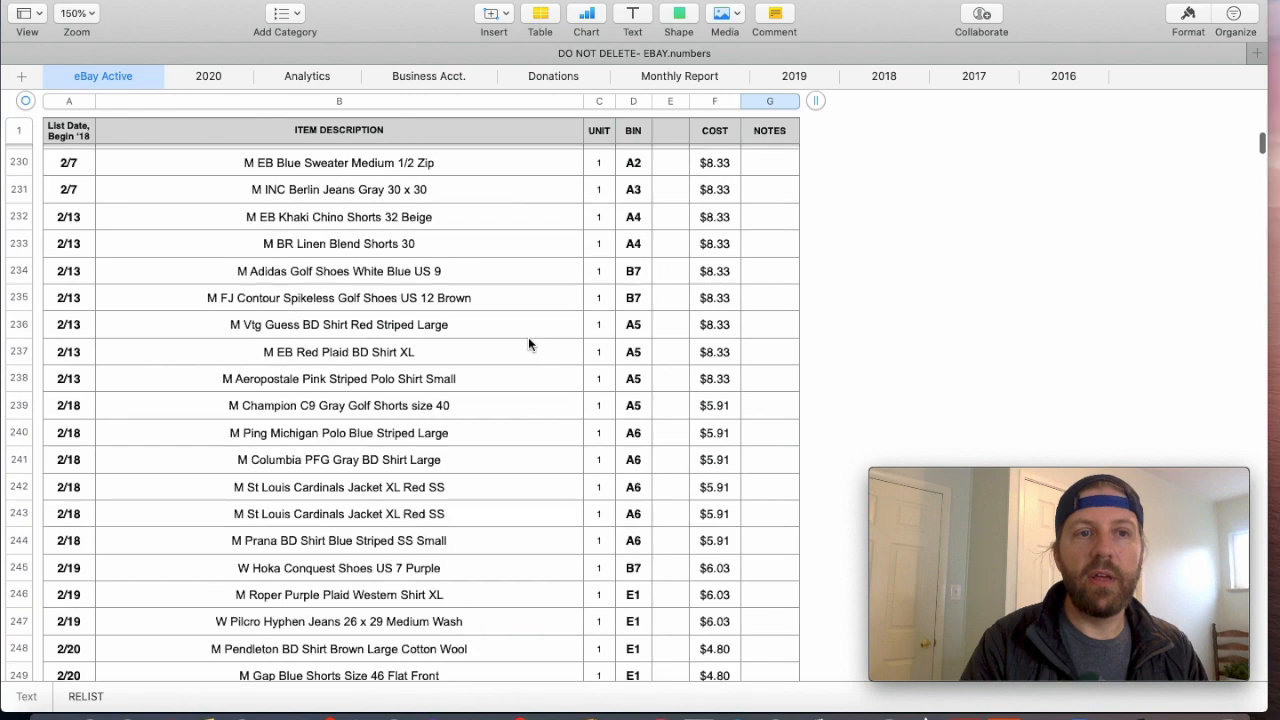
{"action": "scroll", "coordinate": [528, 340], "scroll_direction": "up", "scroll_amount": 1}
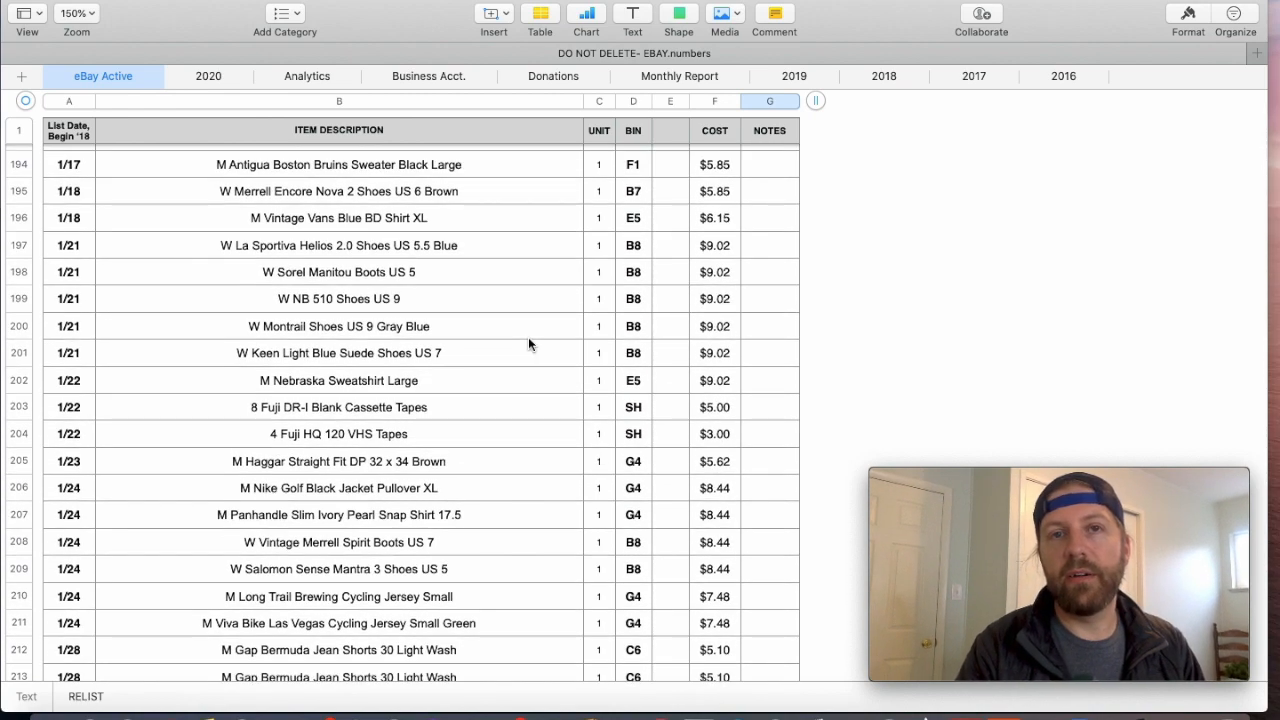
{"action": "left_click", "coordinate": [59, 171]}
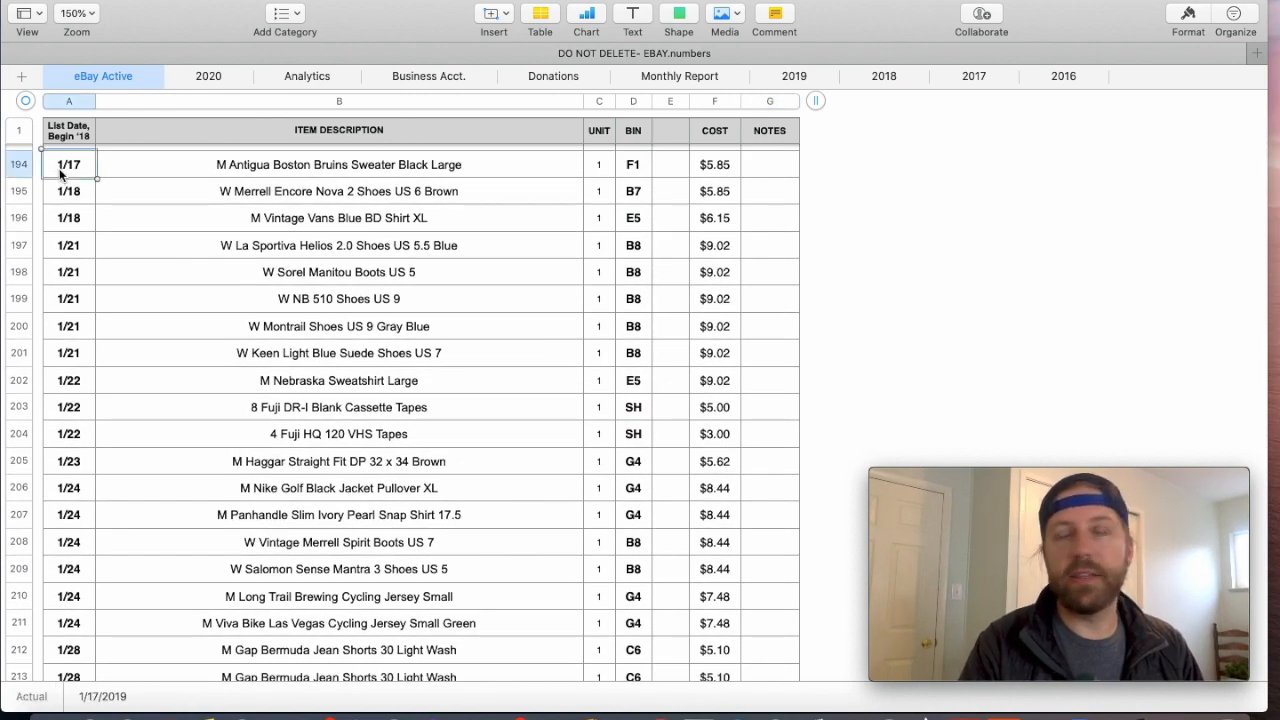
{"action": "scroll", "coordinate": [213, 251], "scroll_direction": "up", "scroll_amount": 20}
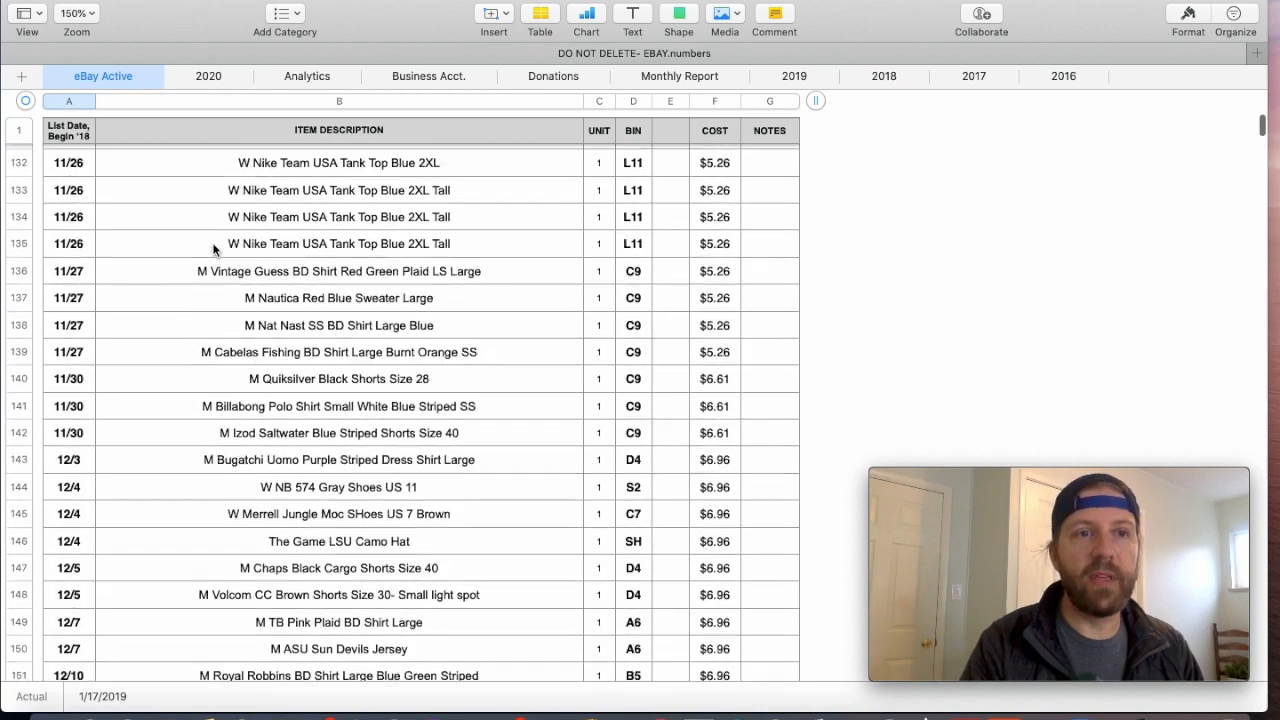
{"action": "scroll", "coordinate": [213, 251], "scroll_direction": "up", "scroll_amount": 15}
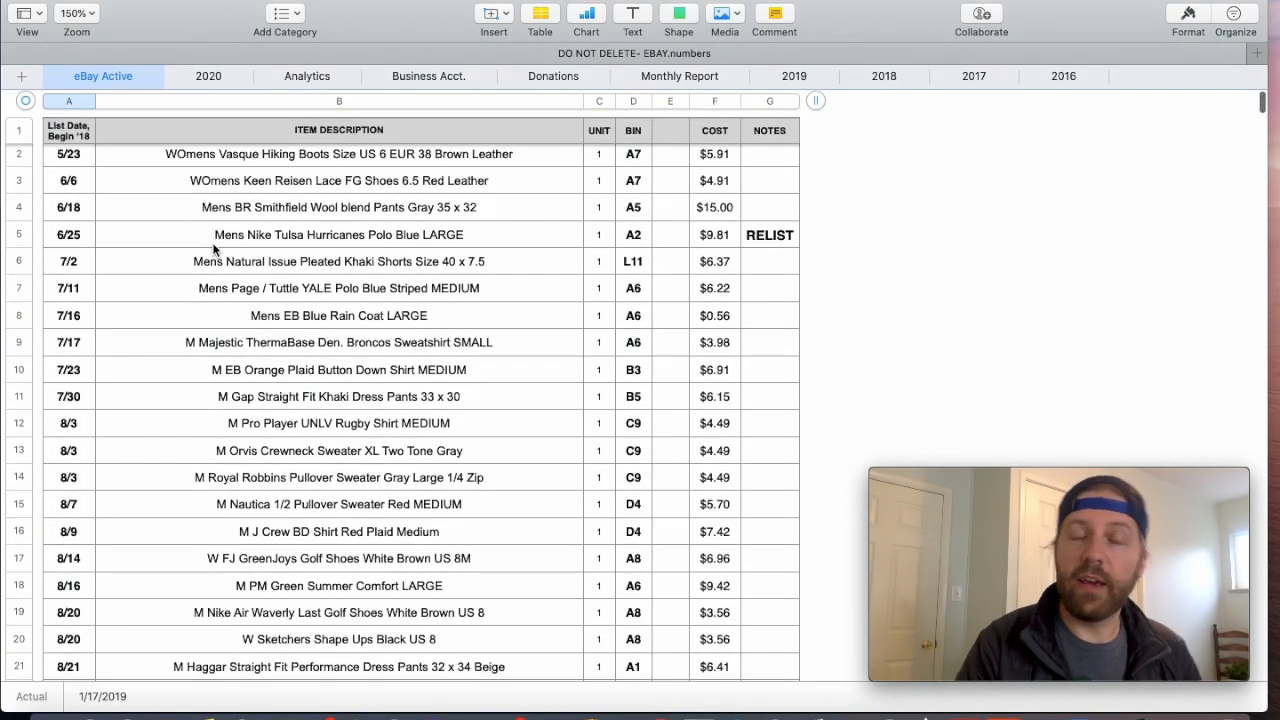
{"action": "left_click", "coordinate": [61, 155]}
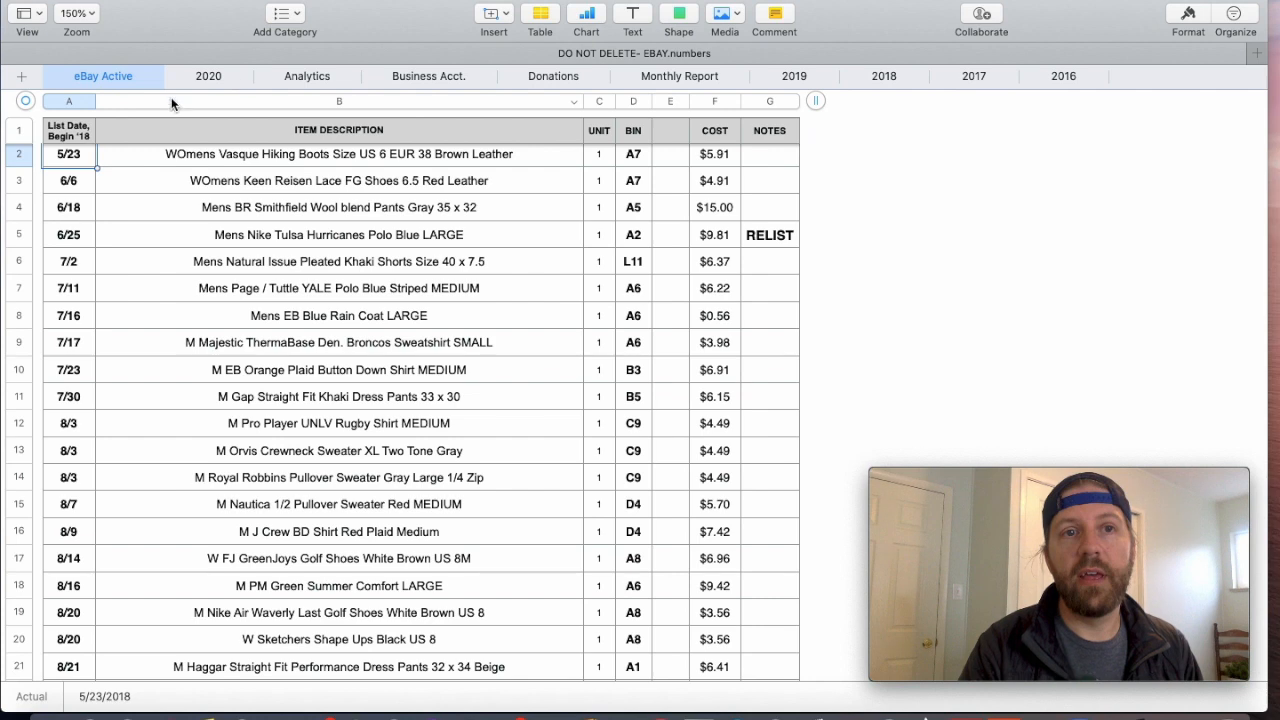
- Glance at the 2020 sheet, return to eBay Active and examine its listings by list date from the first row down
{"action": "left_click", "coordinate": [212, 77]}
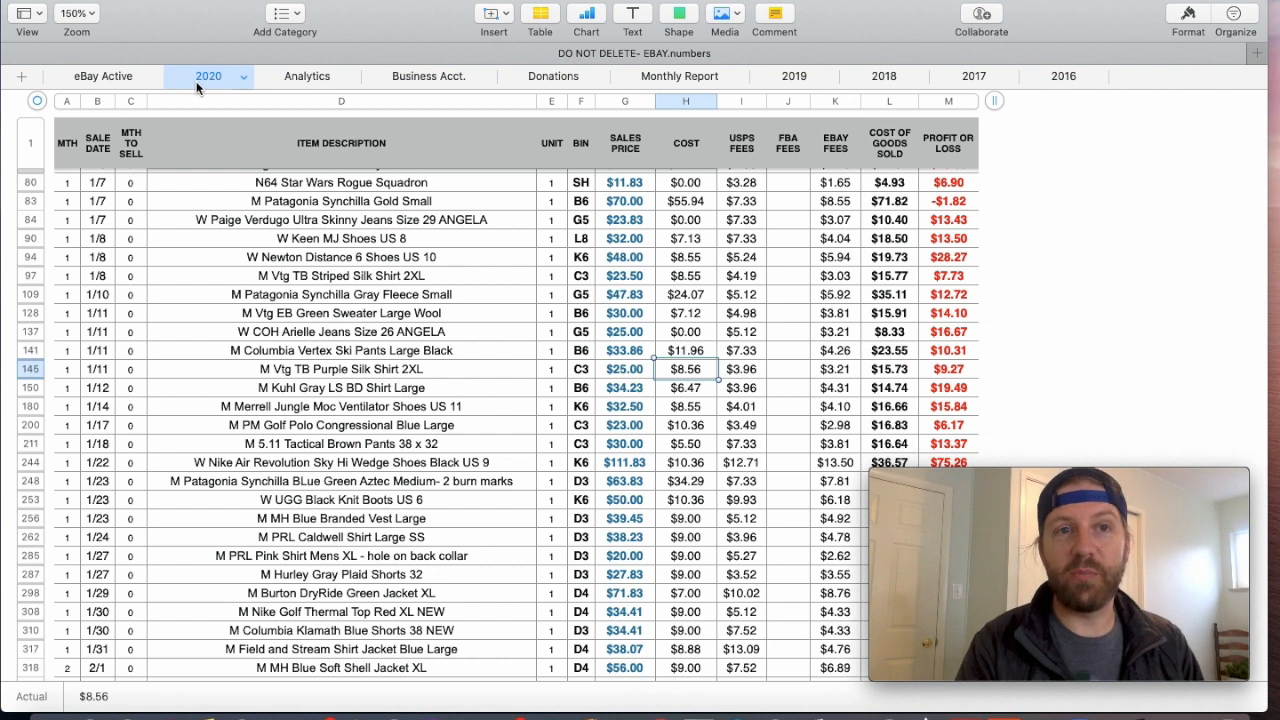
{"action": "left_click", "coordinate": [91, 80]}
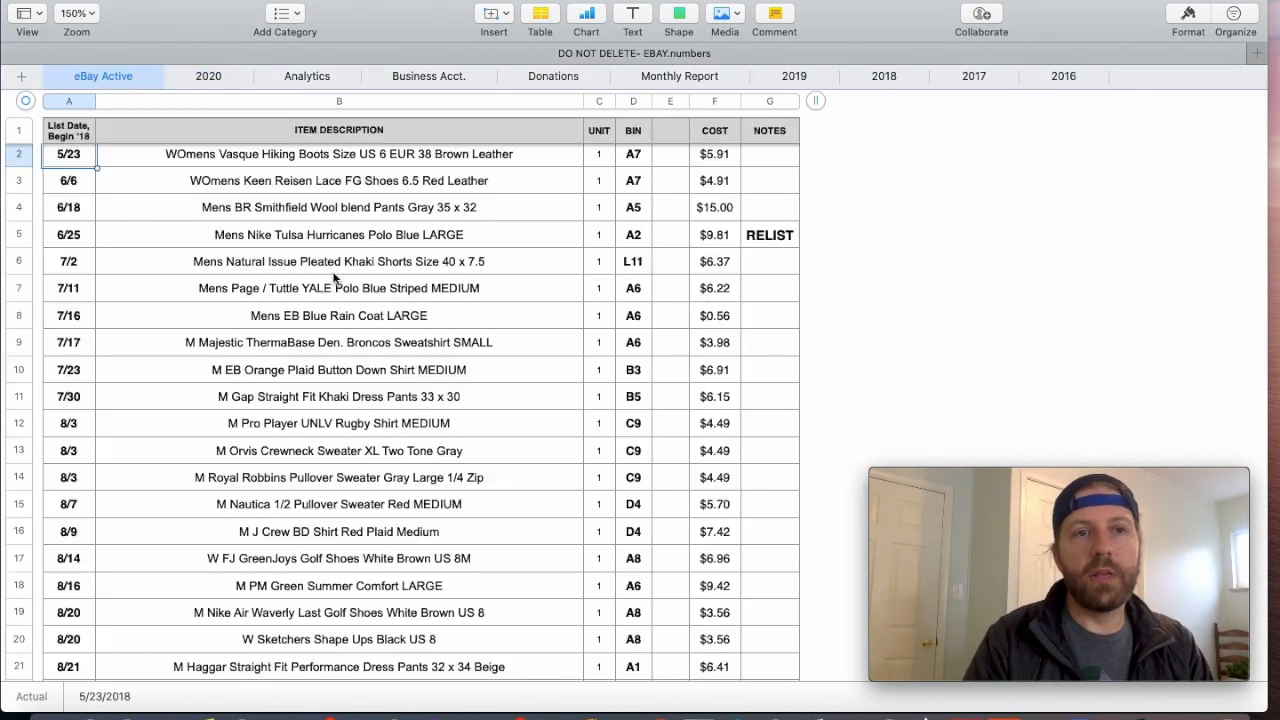
{"action": "scroll", "coordinate": [336, 280], "scroll_direction": "down", "scroll_amount": 1}
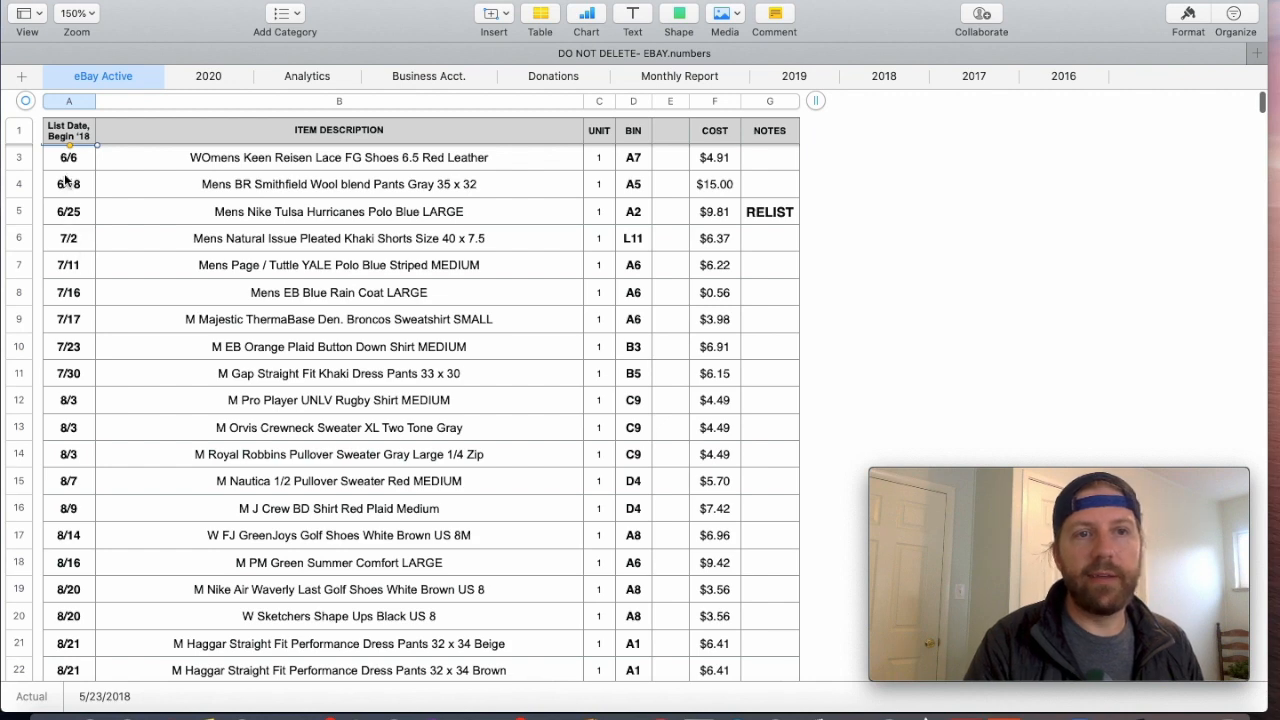
{"action": "scroll", "coordinate": [65, 180], "scroll_direction": "up", "scroll_amount": 1}
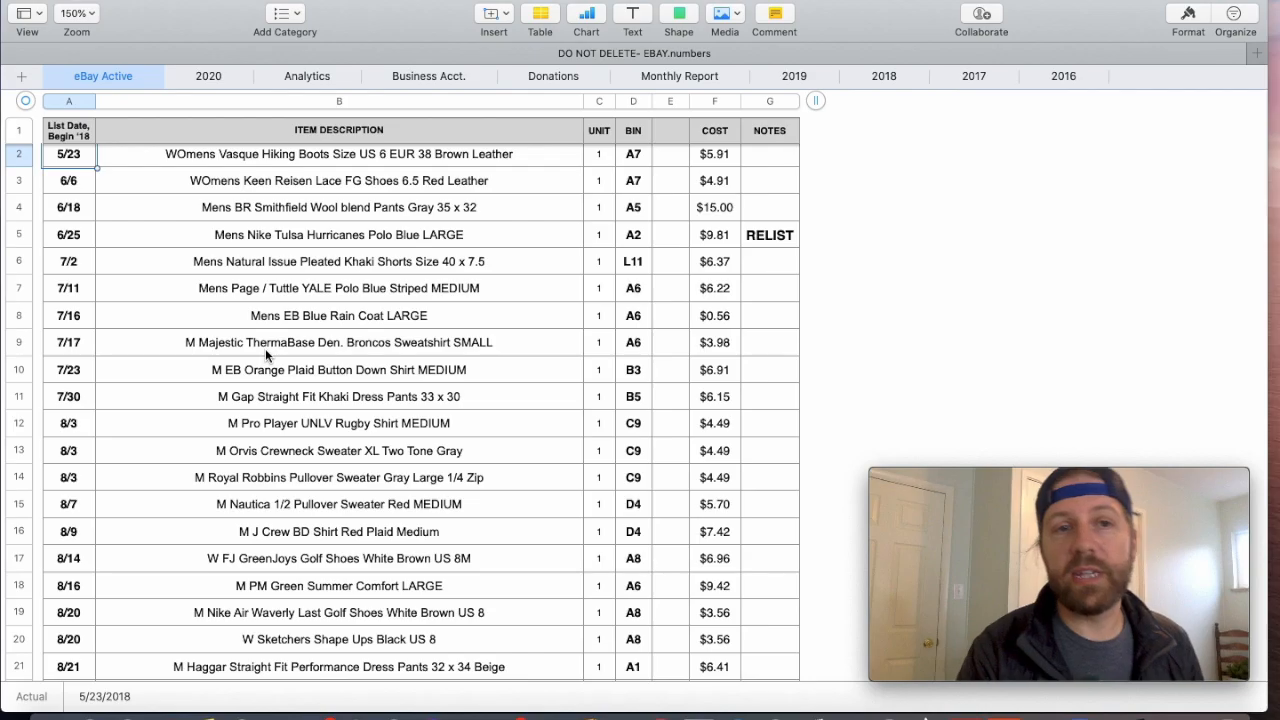
{"action": "scroll", "coordinate": [265, 348], "scroll_direction": "down", "scroll_amount": 4}
{"action": "scroll", "coordinate": [265, 348], "scroll_direction": "down", "scroll_amount": 15}
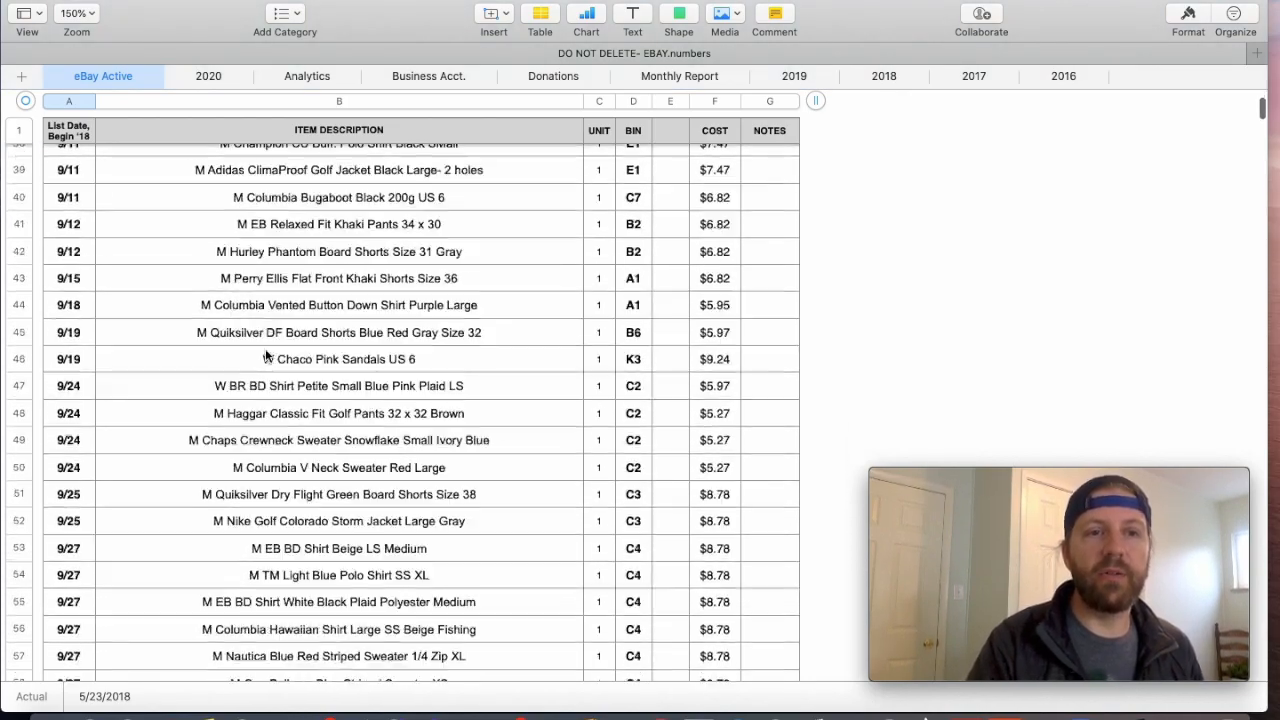
{"action": "scroll", "coordinate": [265, 348], "scroll_direction": "down", "scroll_amount": 9}
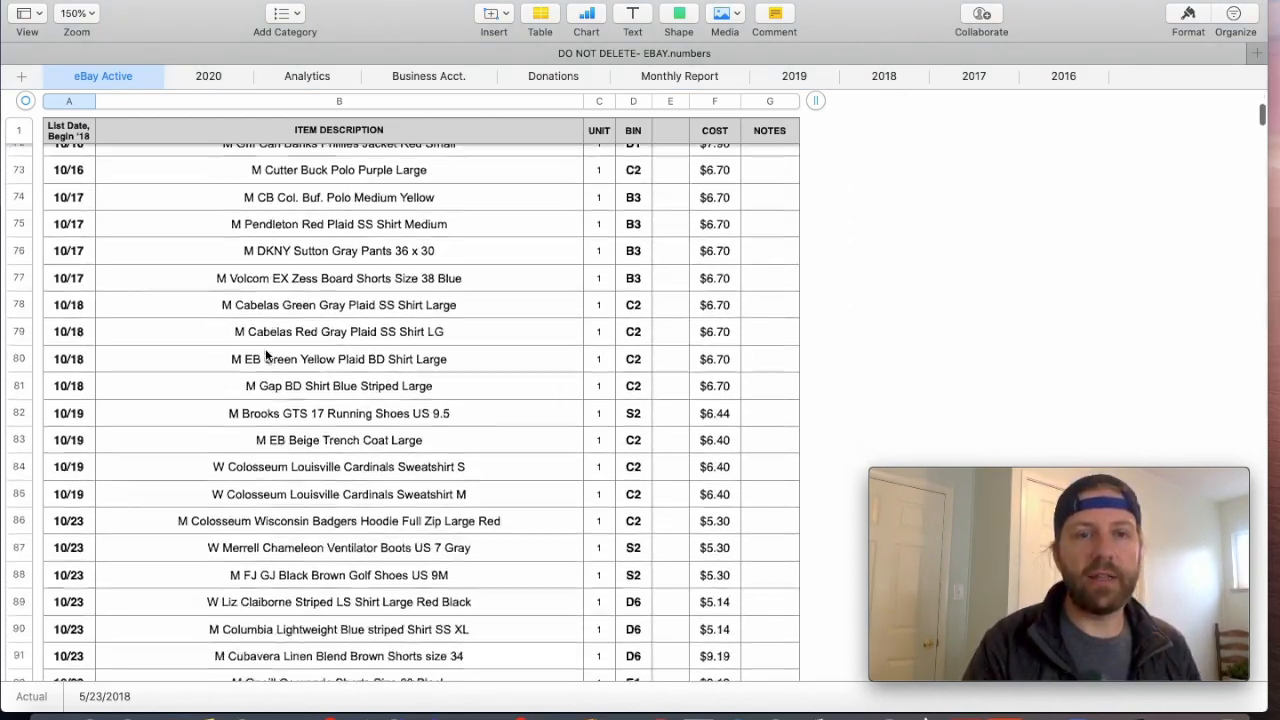
{"action": "scroll", "coordinate": [265, 352], "scroll_direction": "down", "scroll_amount": 20}
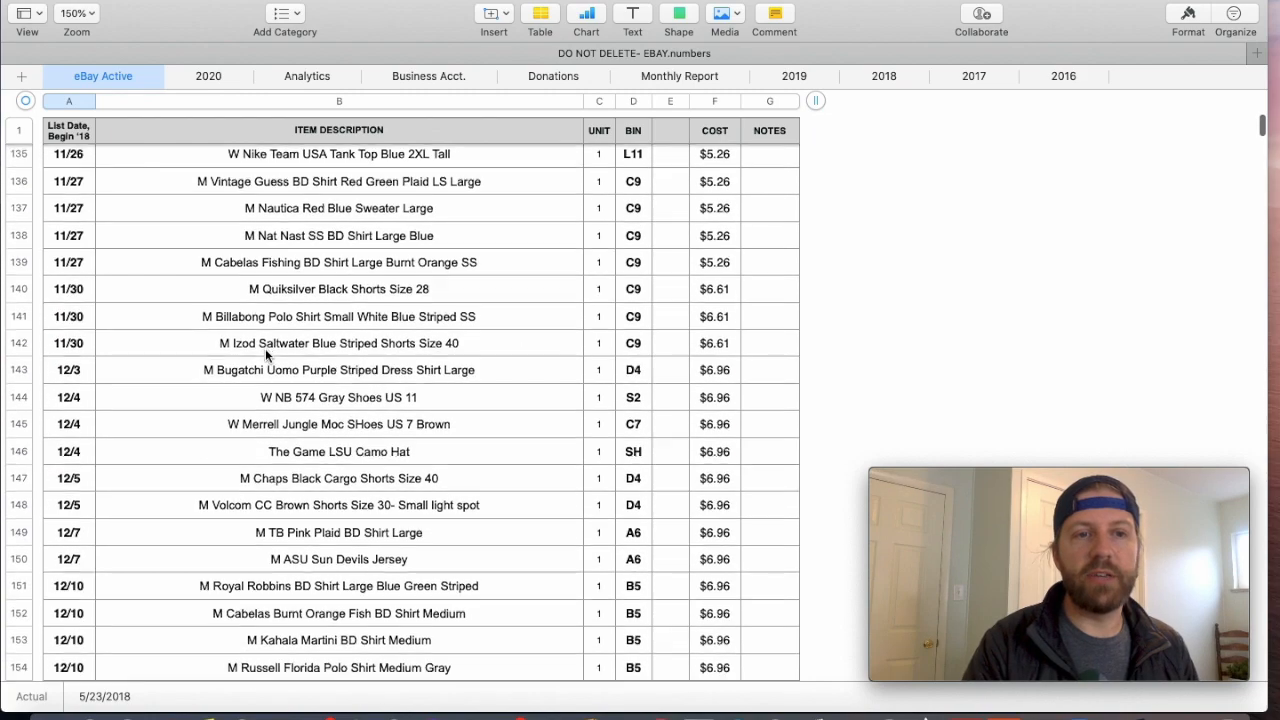
{"action": "scroll", "coordinate": [265, 348], "scroll_direction": "down", "scroll_amount": 3}
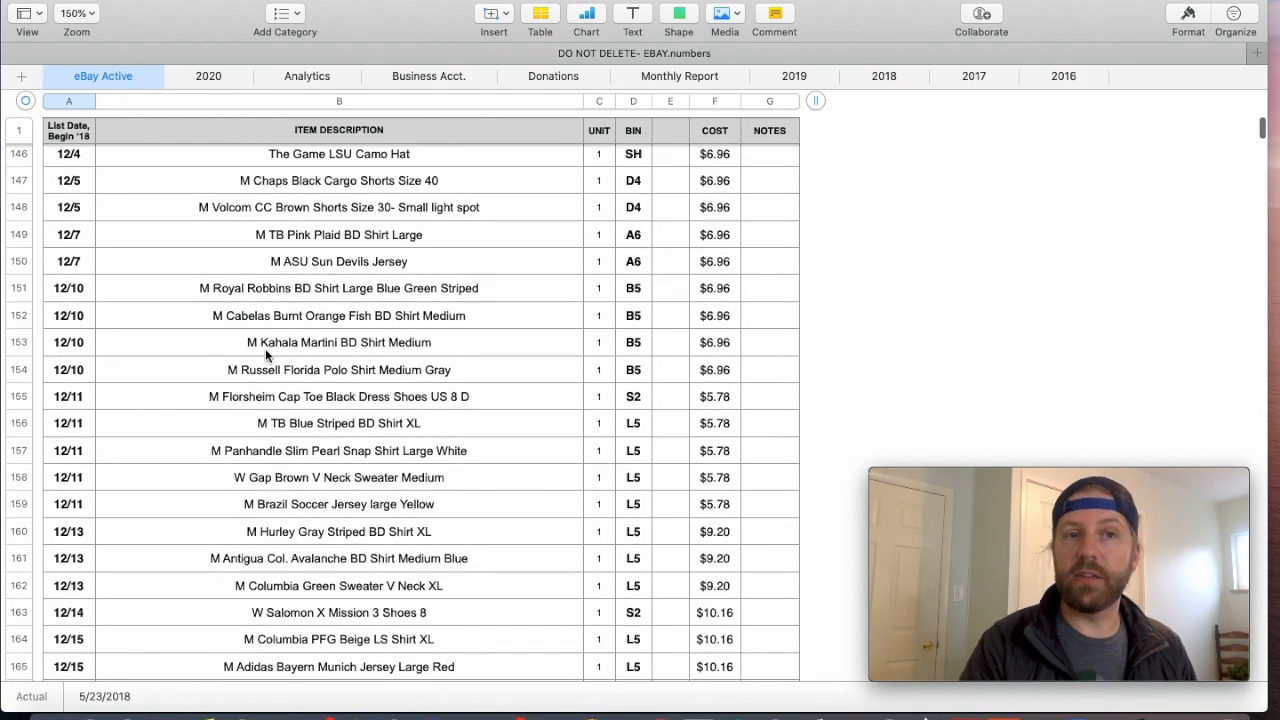
{"action": "scroll", "coordinate": [237, 472], "scroll_direction": "down", "scroll_amount": 6}
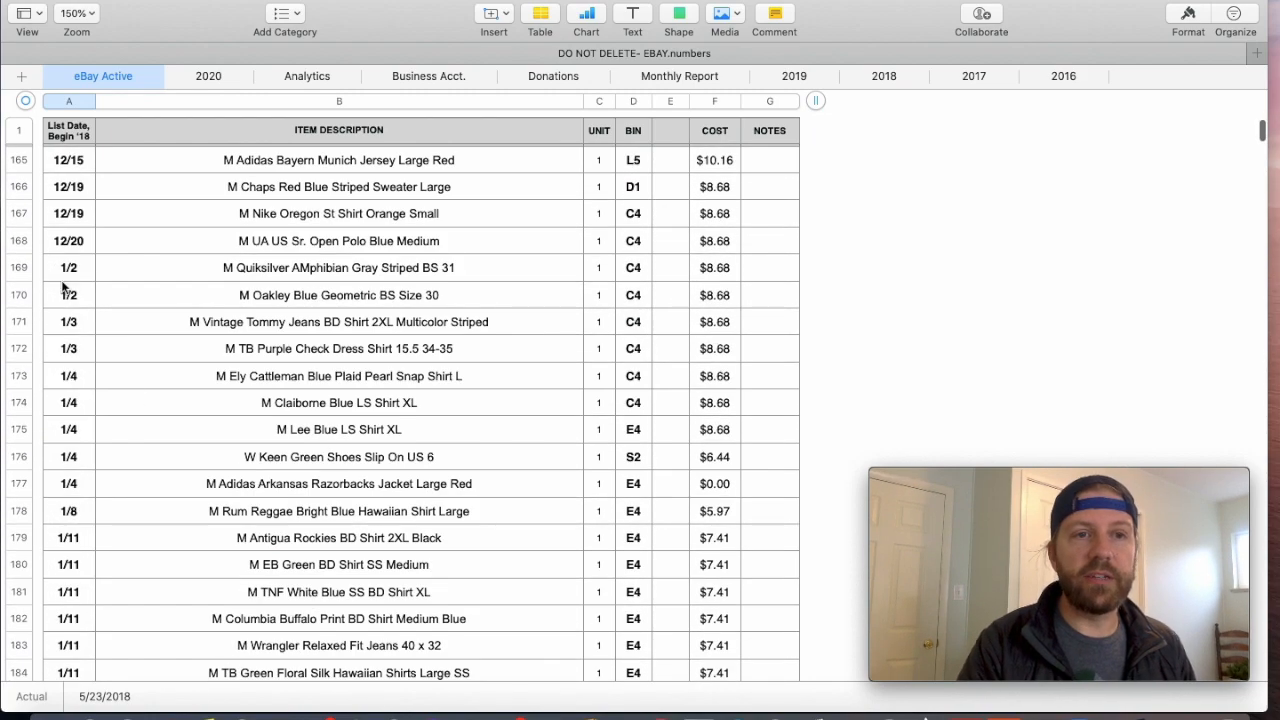
{"action": "scroll", "coordinate": [294, 367], "scroll_direction": "down", "scroll_amount": 20}
{"action": "scroll", "coordinate": [294, 367], "scroll_direction": "down", "scroll_amount": 20}
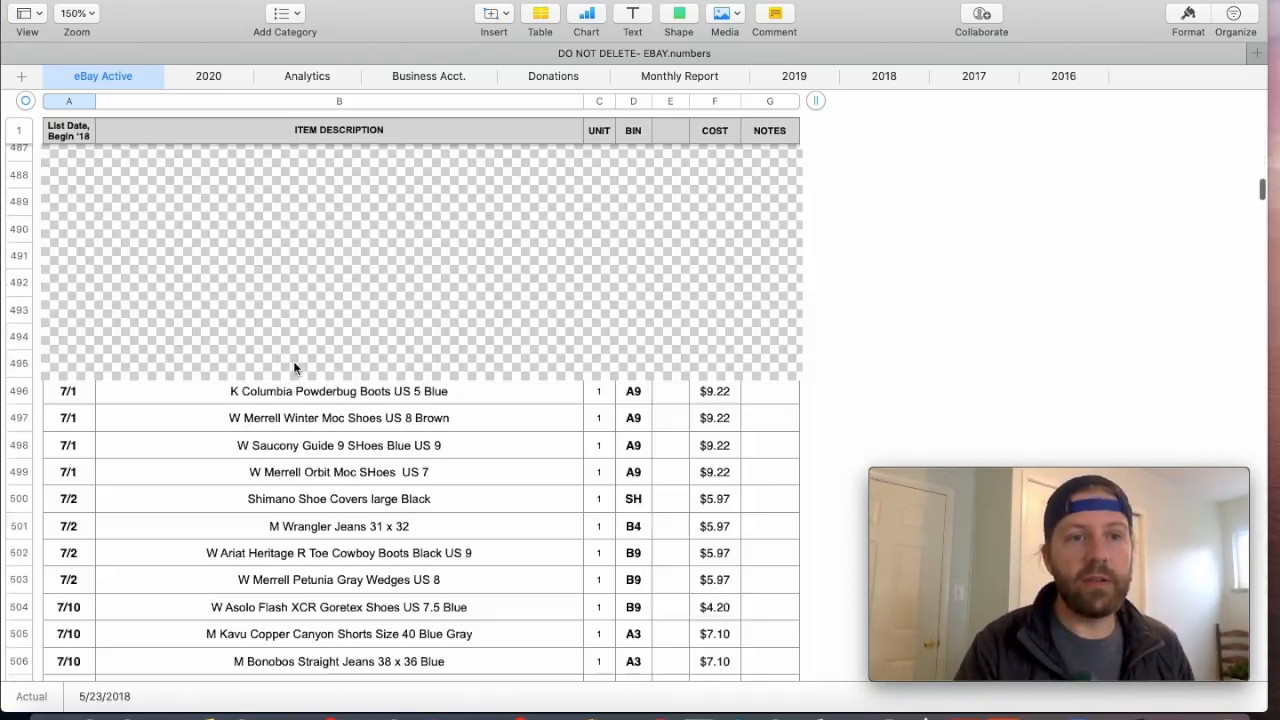
{"action": "scroll", "coordinate": [294, 367], "scroll_direction": "down", "scroll_amount": 20}
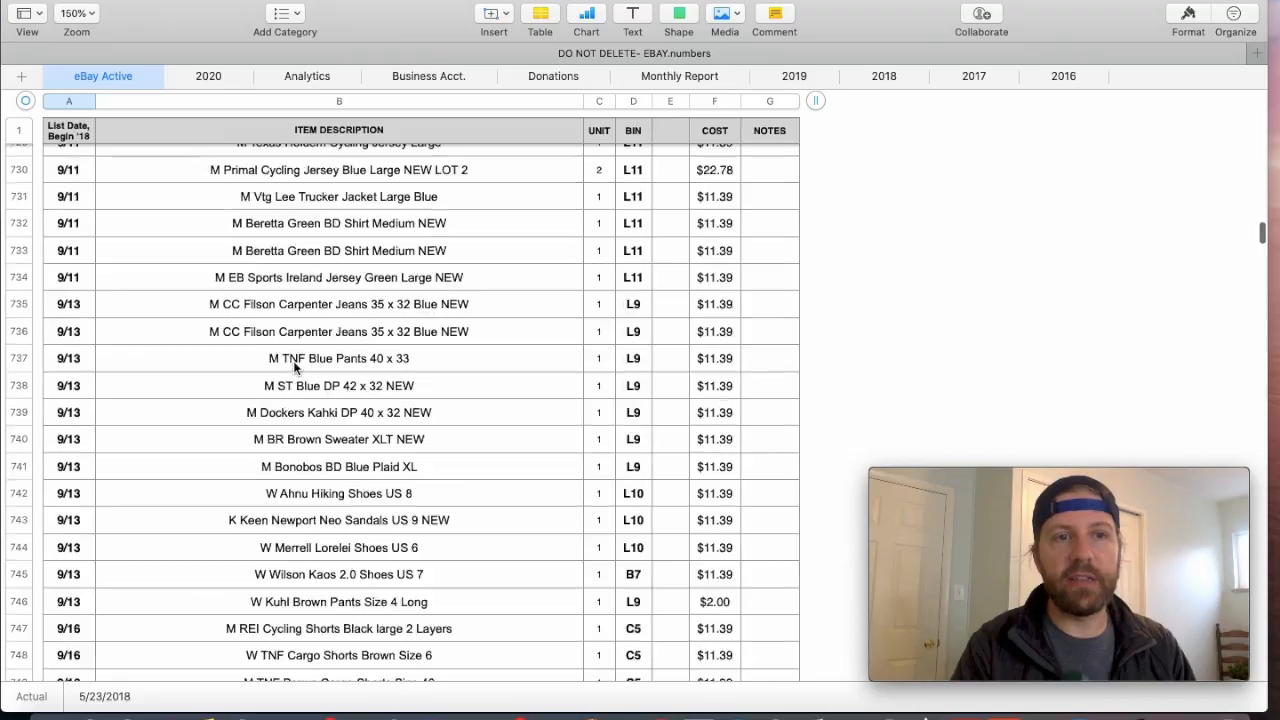
- Look through the active listings down to the last entry, checking the list date of the womens Columbia black fleece and selecting the final listing's row
{"action": "scroll", "coordinate": [294, 367], "scroll_direction": "down", "scroll_amount": 20}
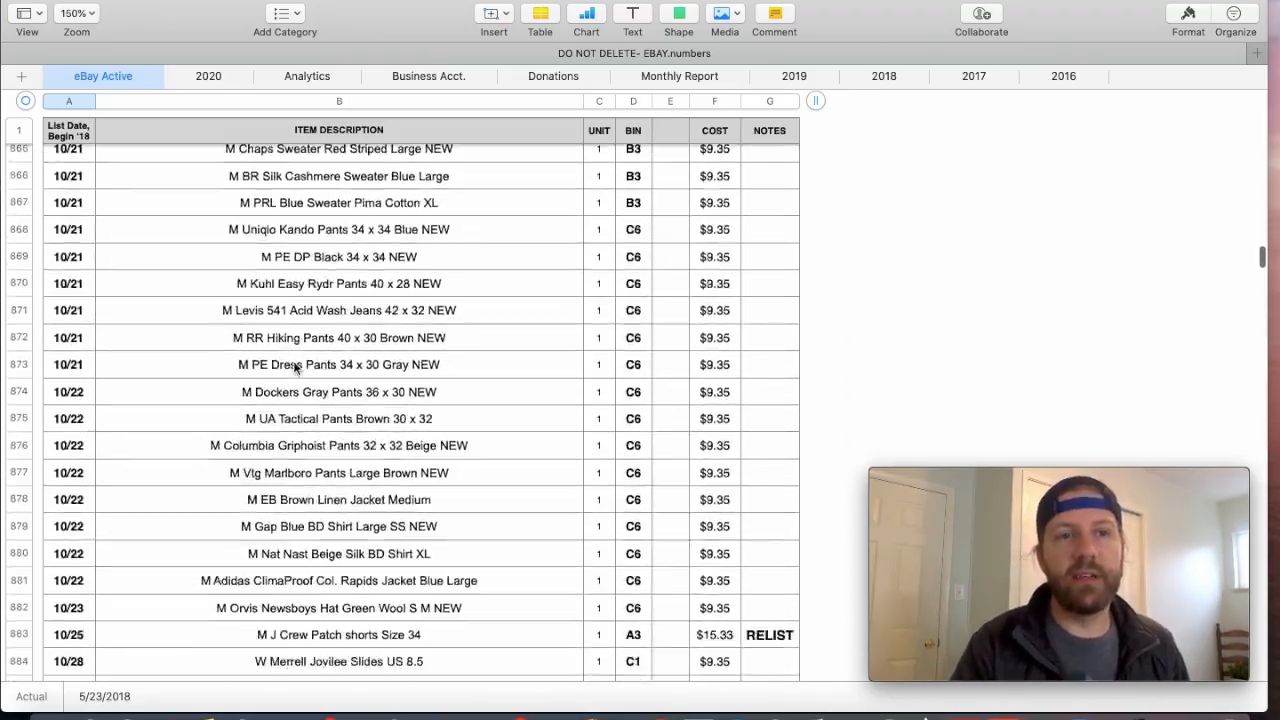
{"action": "scroll", "coordinate": [294, 367], "scroll_direction": "down", "scroll_amount": 20}
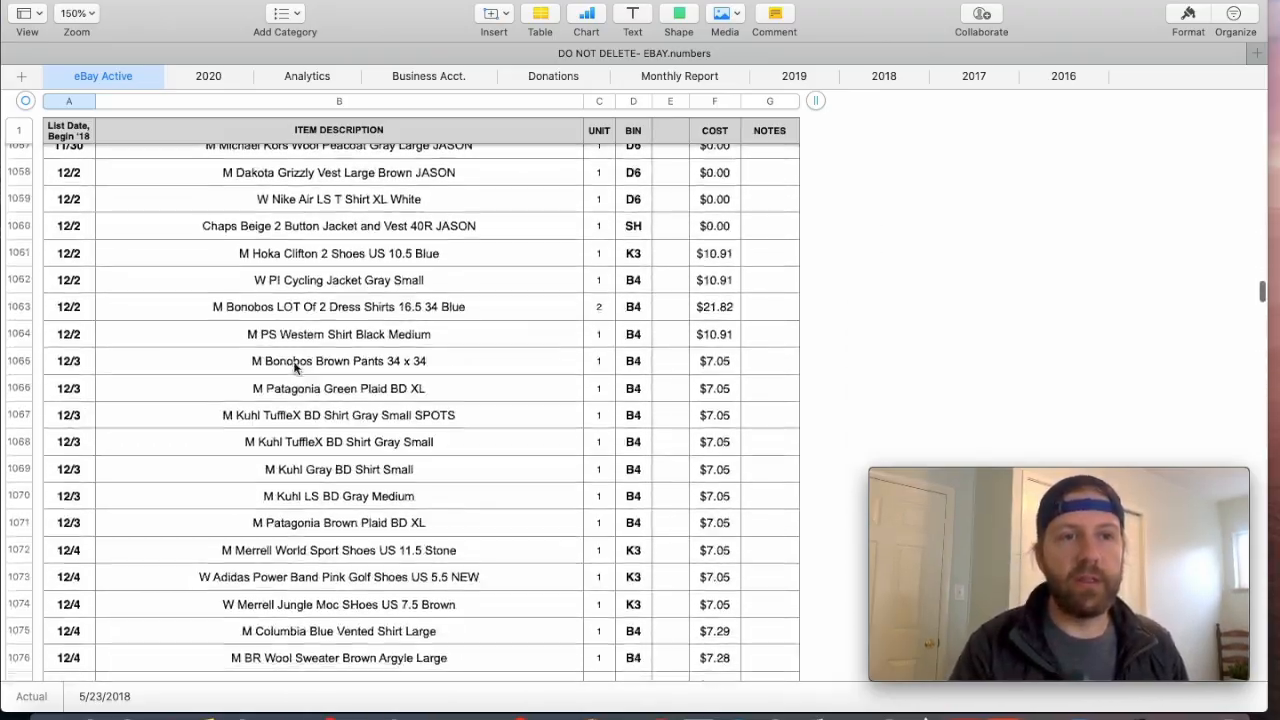
{"action": "scroll", "coordinate": [294, 367], "scroll_direction": "down", "scroll_amount": 15}
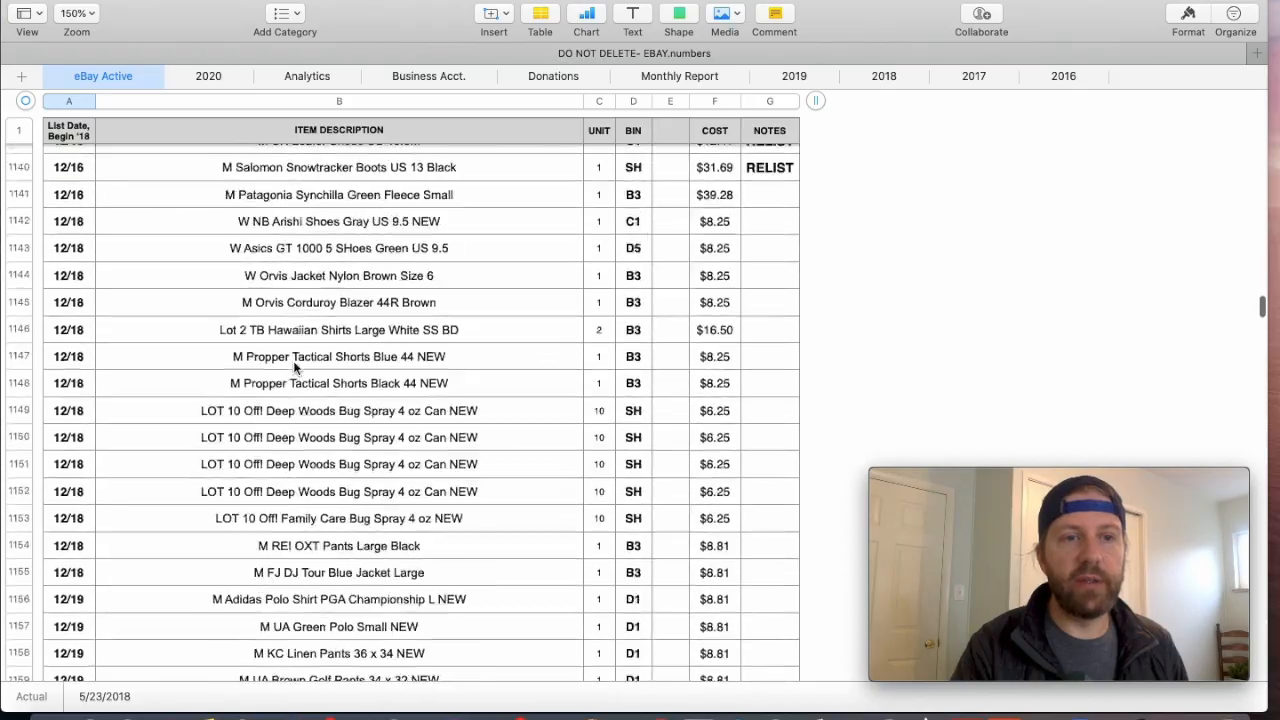
{"action": "scroll", "coordinate": [294, 367], "scroll_direction": "down", "scroll_amount": 20}
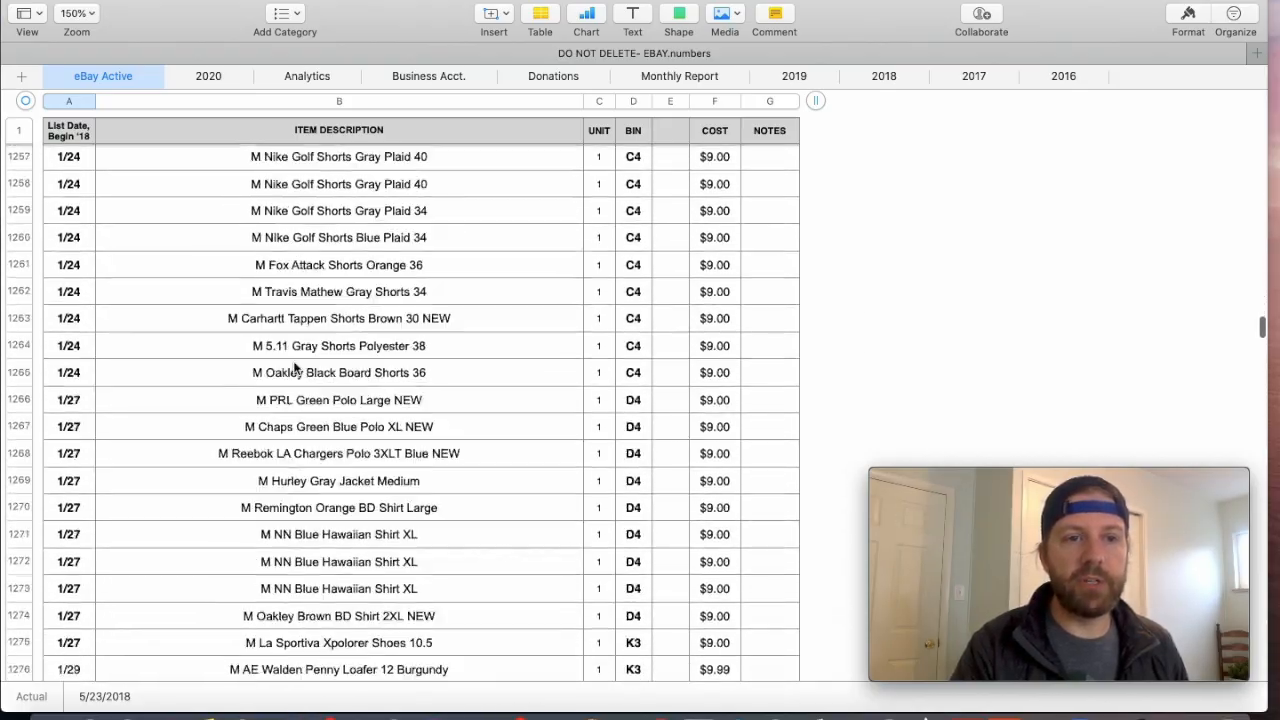
{"action": "scroll", "coordinate": [294, 367], "scroll_direction": "down", "scroll_amount": 20}
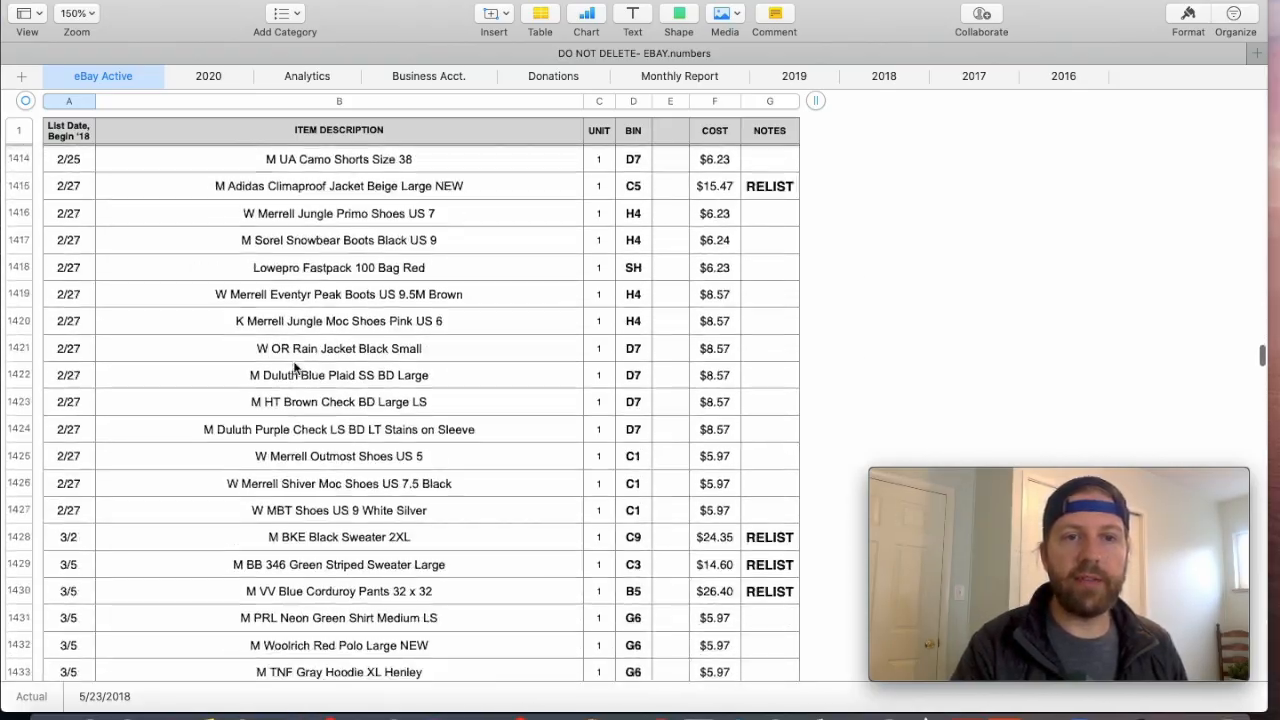
{"action": "scroll", "coordinate": [294, 367], "scroll_direction": "down", "scroll_amount": 6}
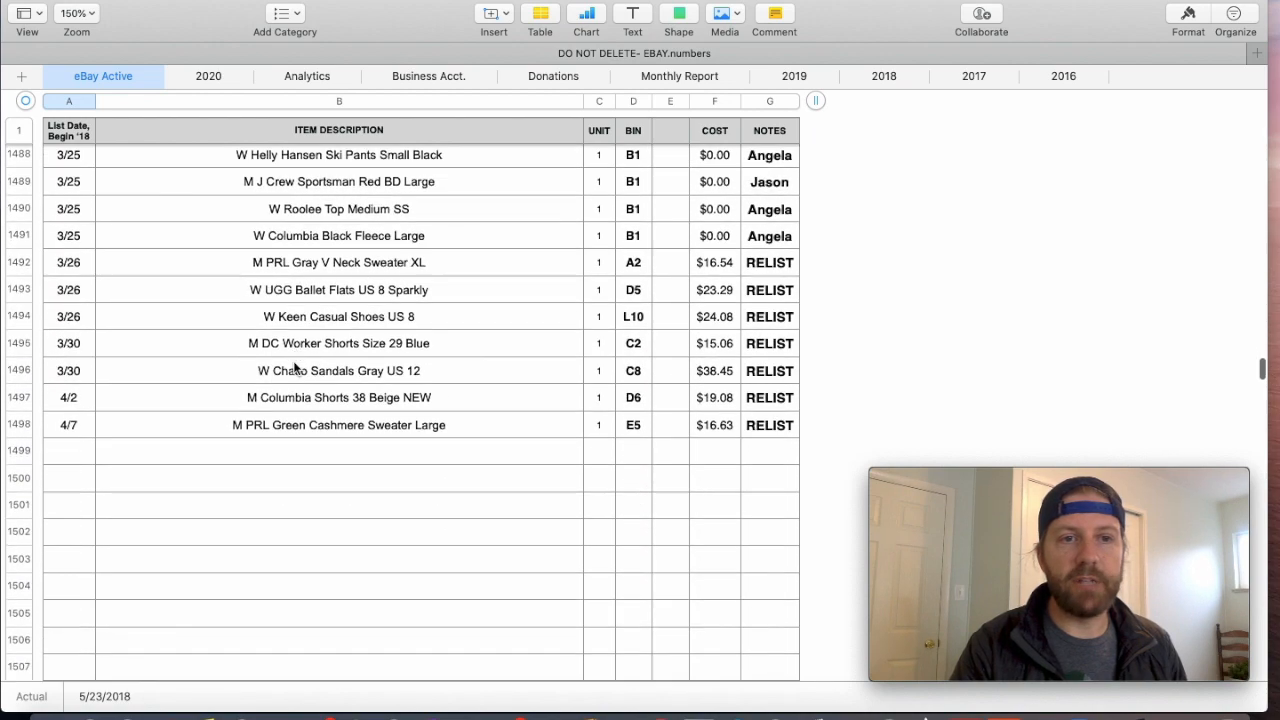
{"action": "scroll", "coordinate": [294, 367], "scroll_direction": "up", "scroll_amount": 2}
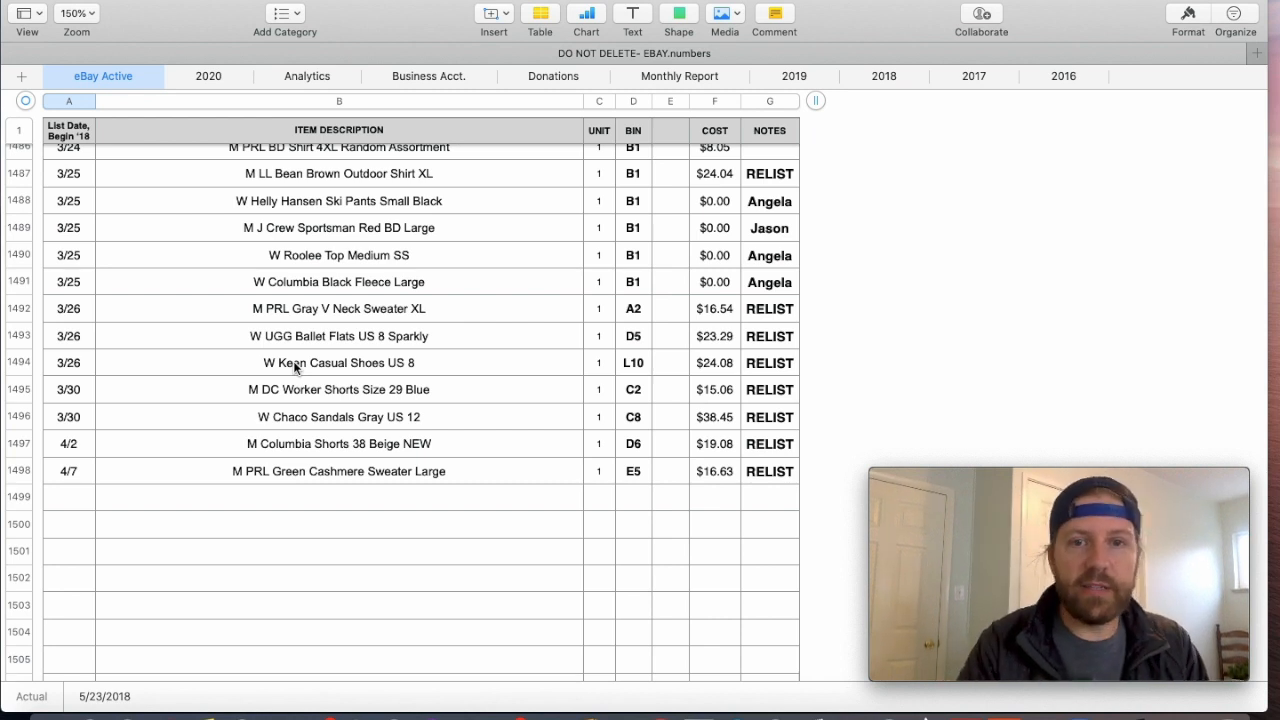
{"action": "left_click", "coordinate": [70, 281]}
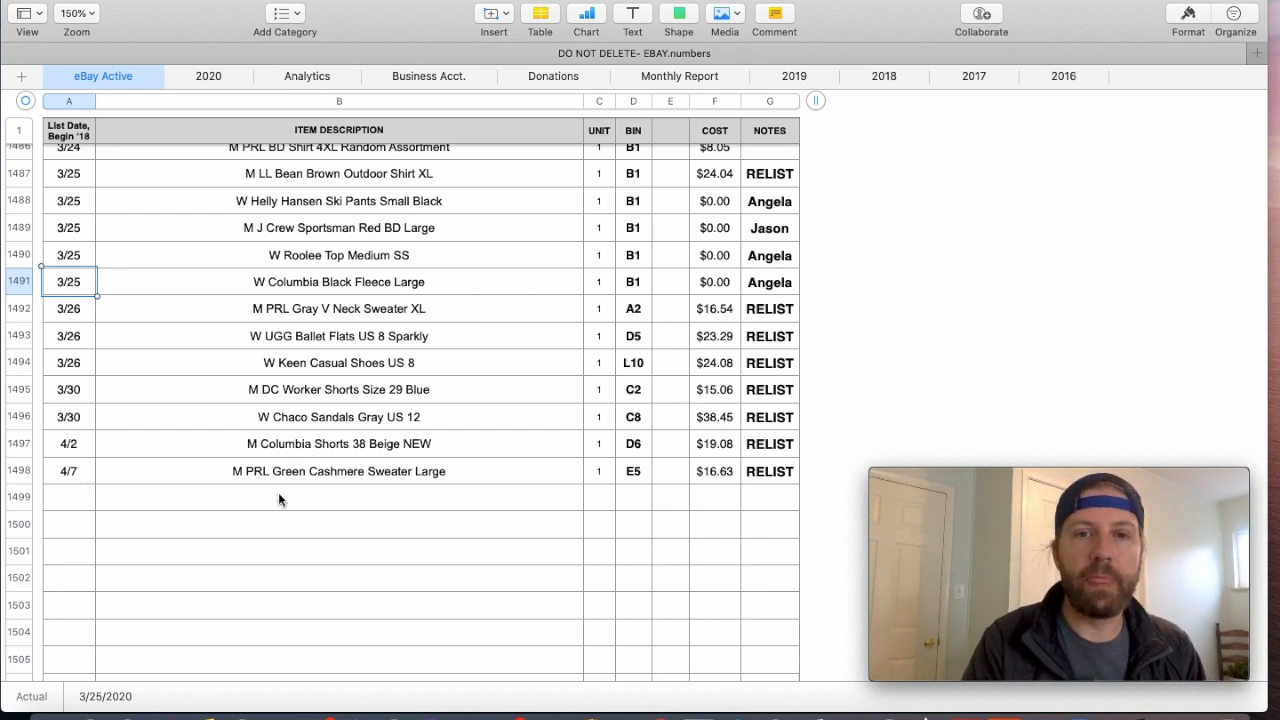
{"action": "left_click", "coordinate": [19, 471]}
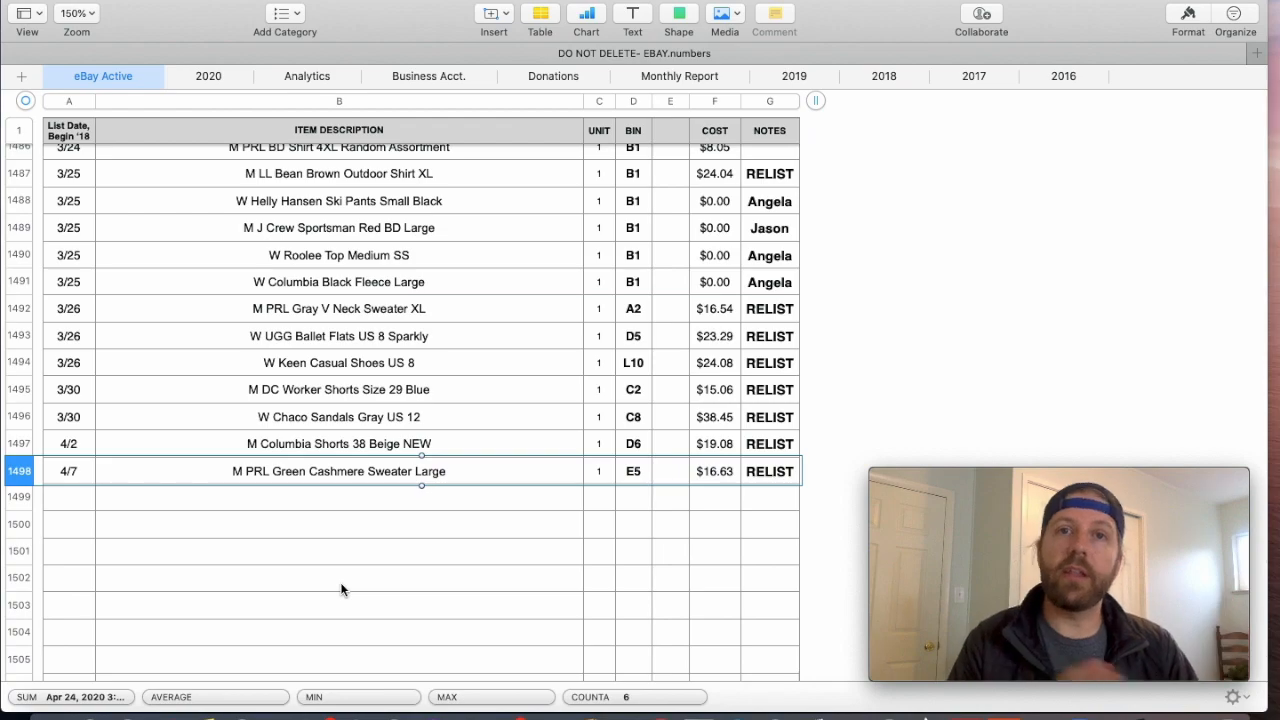
- Look back up through the active listings, and switch to Safari to open the eBay site
{"action": "scroll", "coordinate": [405, 470], "scroll_direction": "up", "scroll_amount": 20}
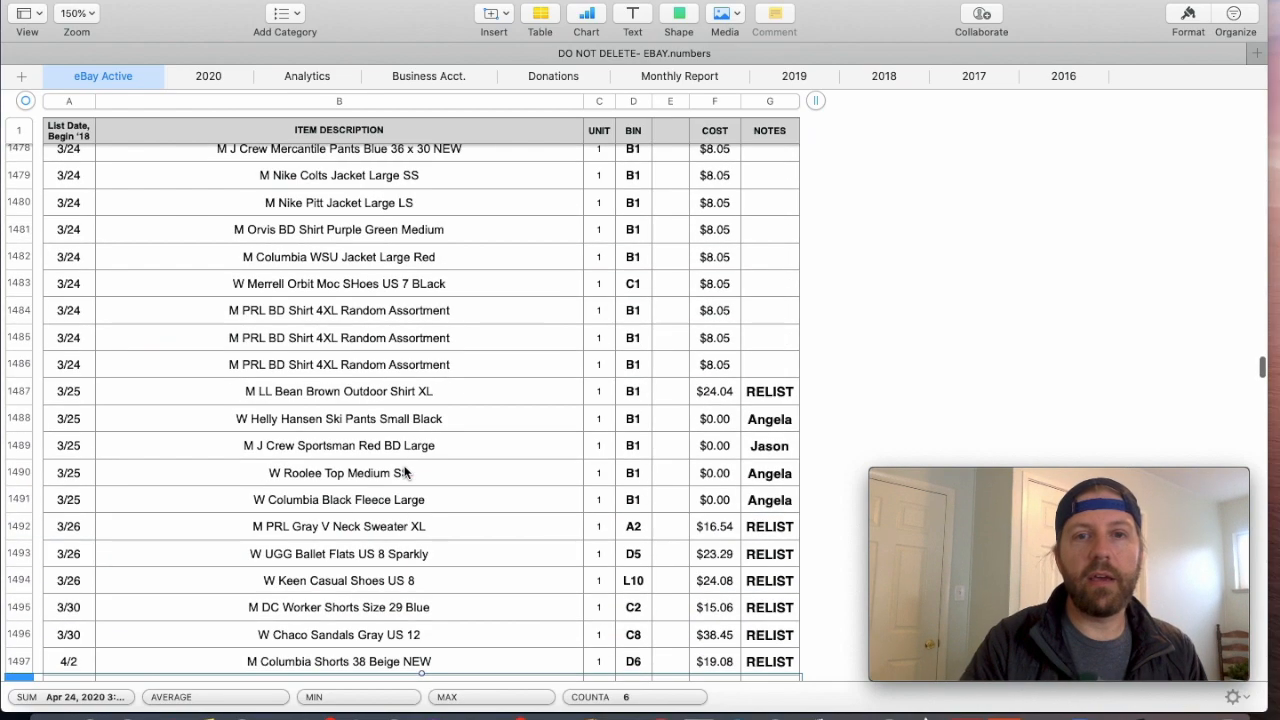
{"action": "scroll", "coordinate": [405, 470], "scroll_direction": "up", "scroll_amount": 15}
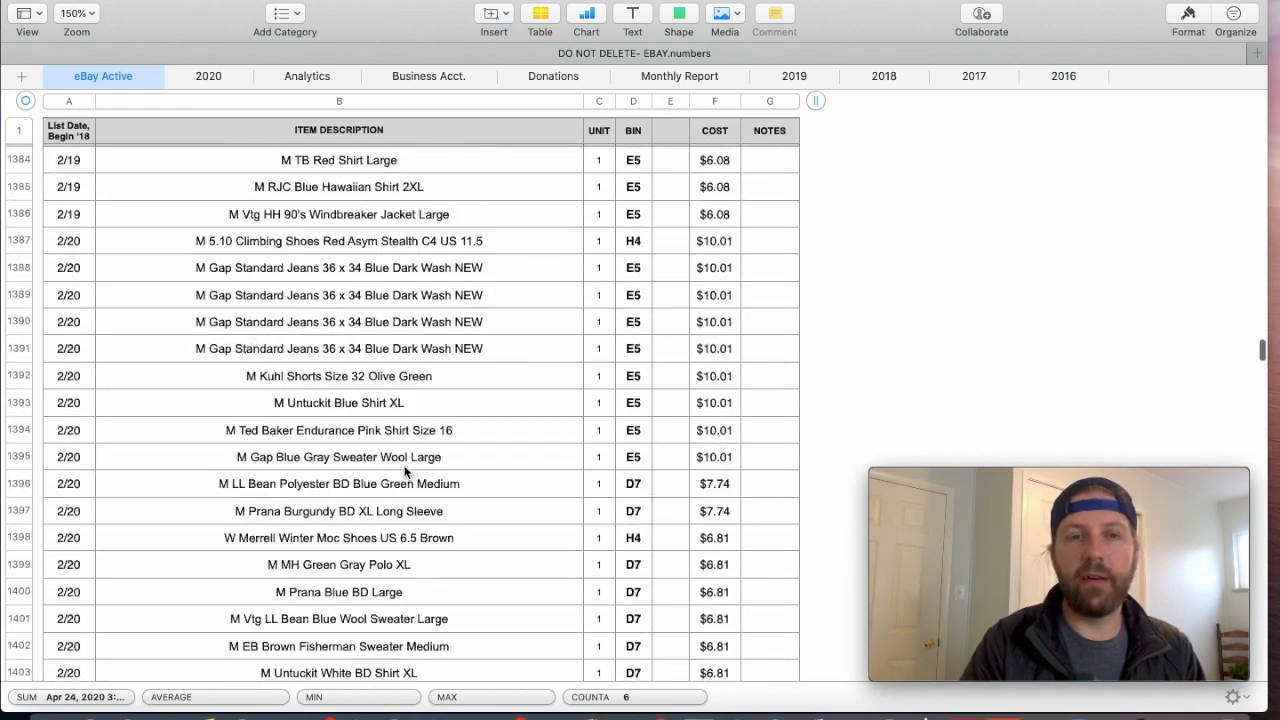
{"action": "scroll", "coordinate": [405, 470], "scroll_direction": "up", "scroll_amount": 20}
{"action": "scroll", "coordinate": [405, 470], "scroll_direction": "up", "scroll_amount": 20}
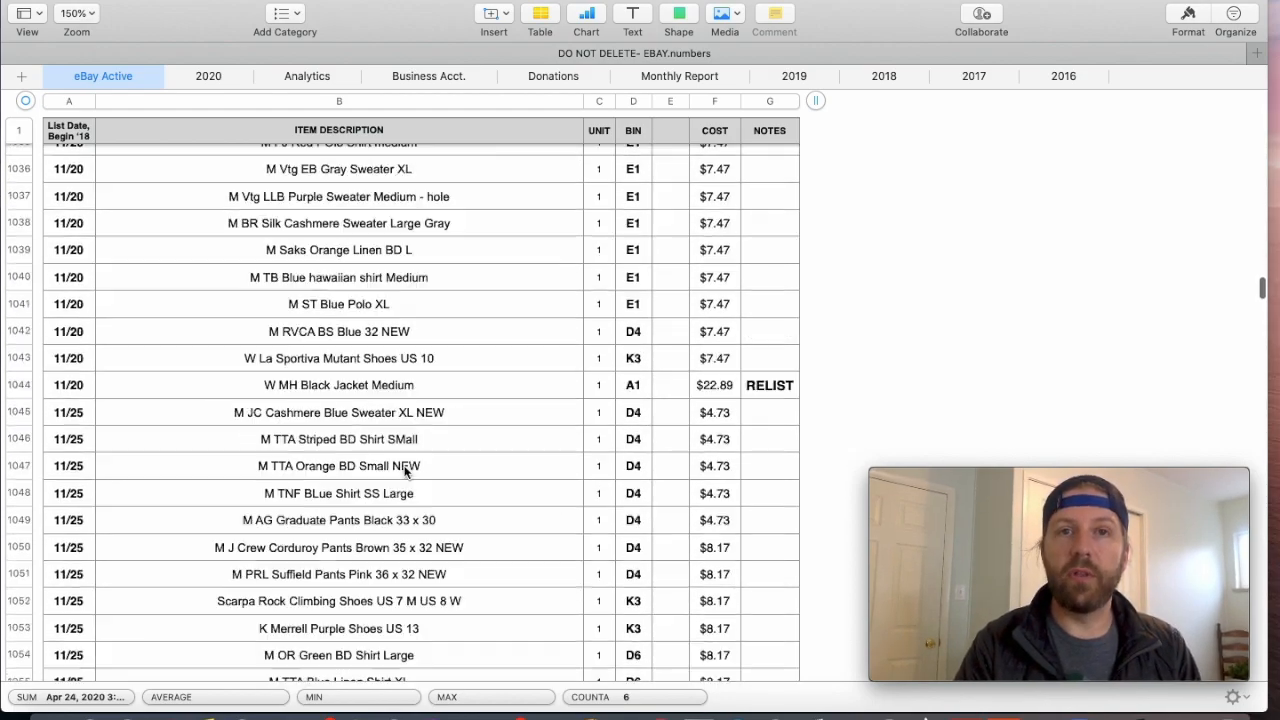
{"action": "left_click", "coordinate": [237, 705]}
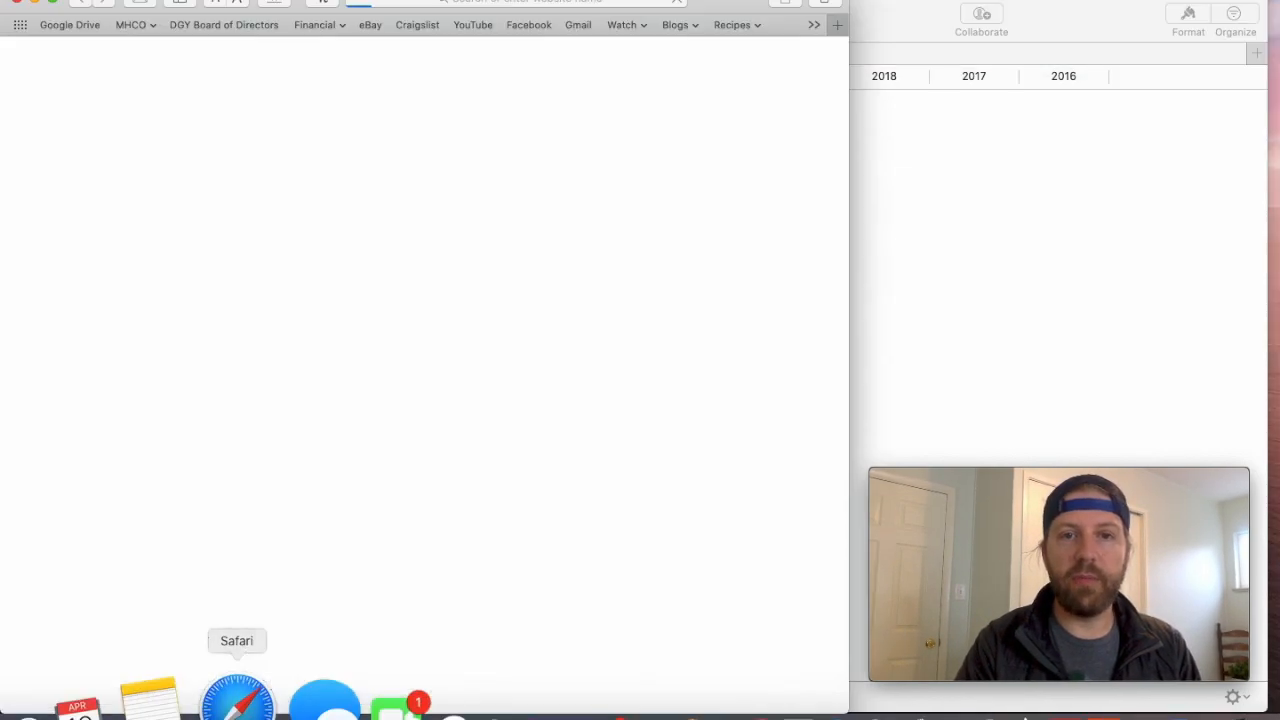
{"action": "left_click", "coordinate": [372, 27]}
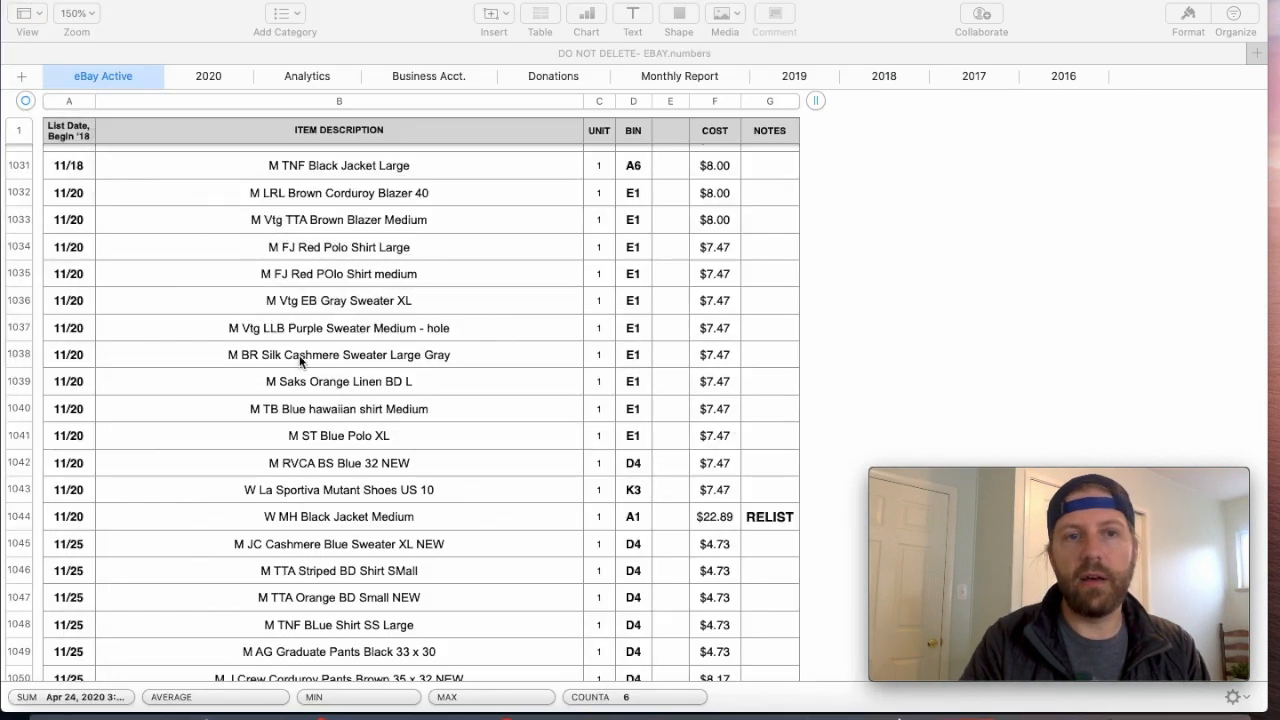
- Return to the eBay Active sheet and enter the list date 4/10 in the first empty row below the listings
{"action": "scroll", "coordinate": [300, 362], "scroll_direction": "down", "scroll_amount": 8}
{"action": "scroll", "coordinate": [300, 362], "scroll_direction": "down", "scroll_amount": 20}
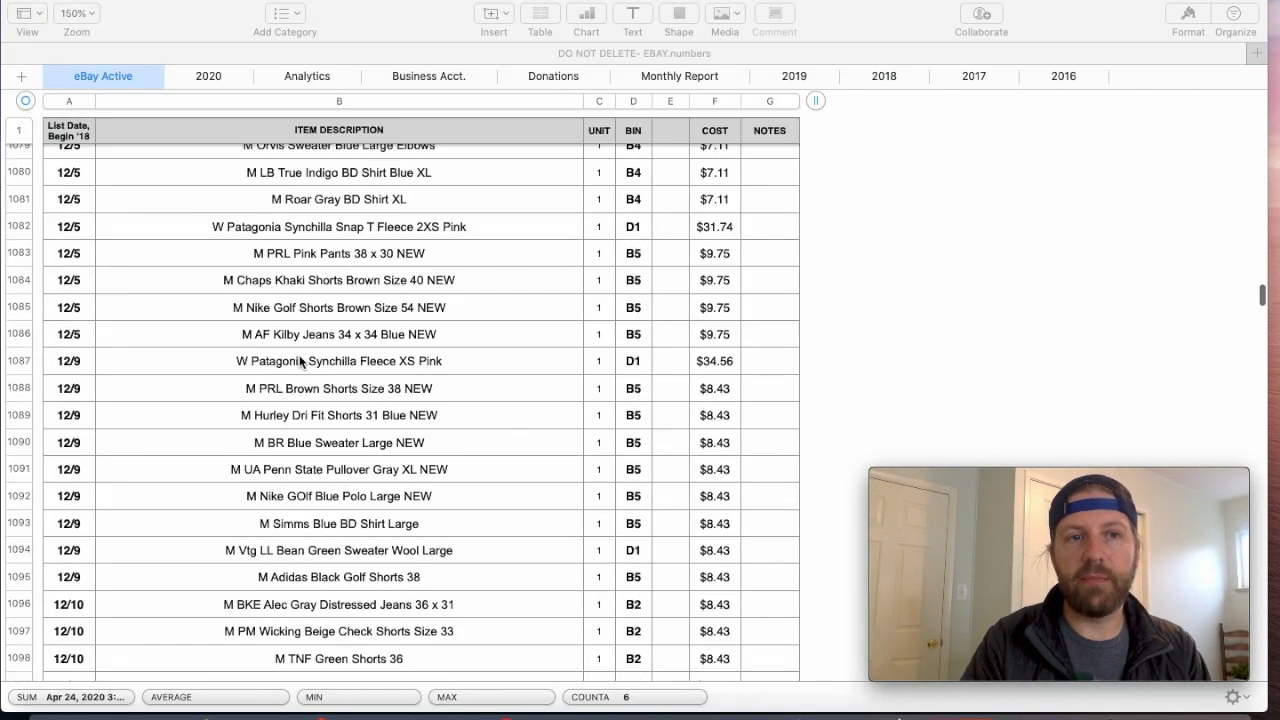
{"action": "scroll", "coordinate": [300, 360], "scroll_direction": "down", "scroll_amount": 16}
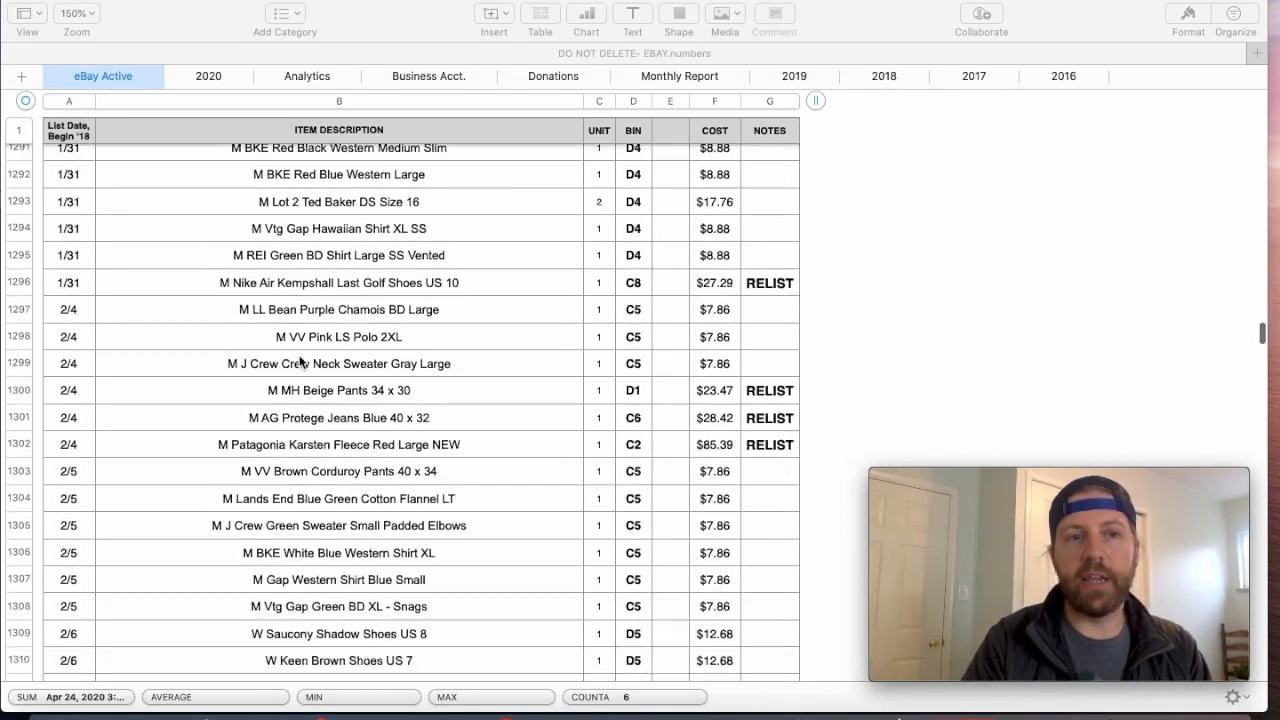
{"action": "scroll", "coordinate": [299, 362], "scroll_direction": "down", "scroll_amount": 9}
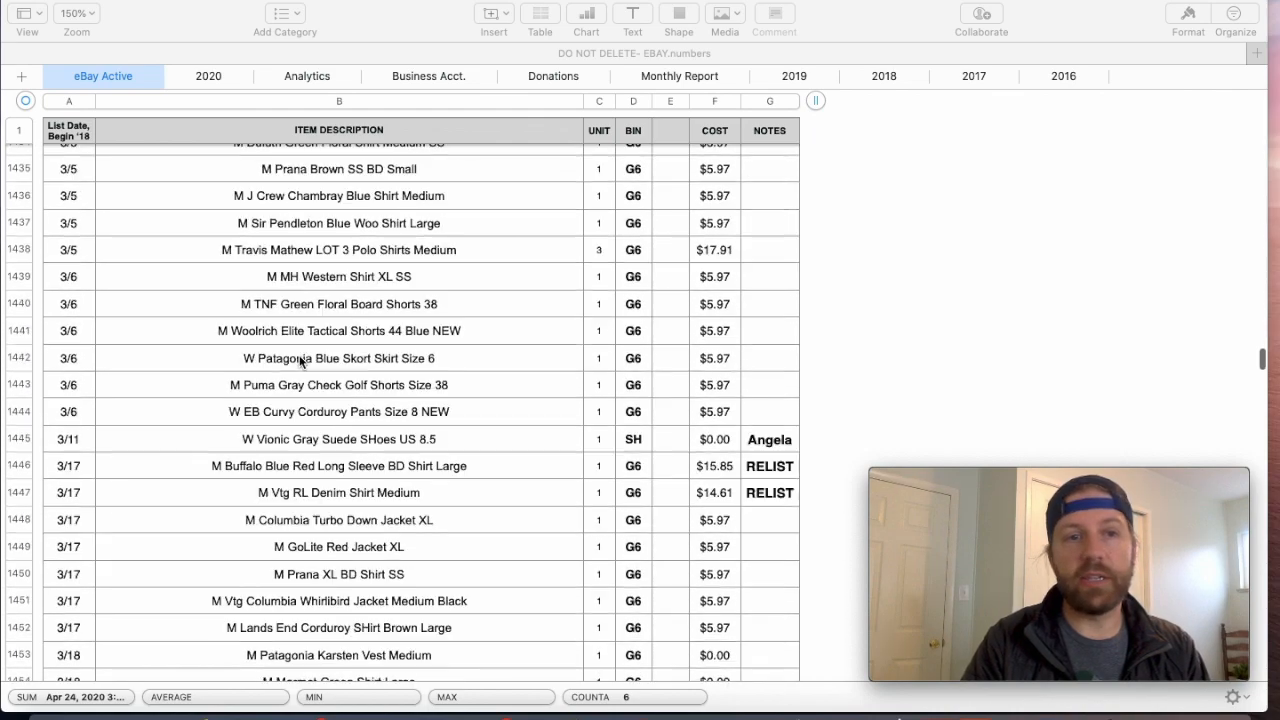
{"action": "scroll", "coordinate": [302, 362], "scroll_direction": "down", "scroll_amount": 1}
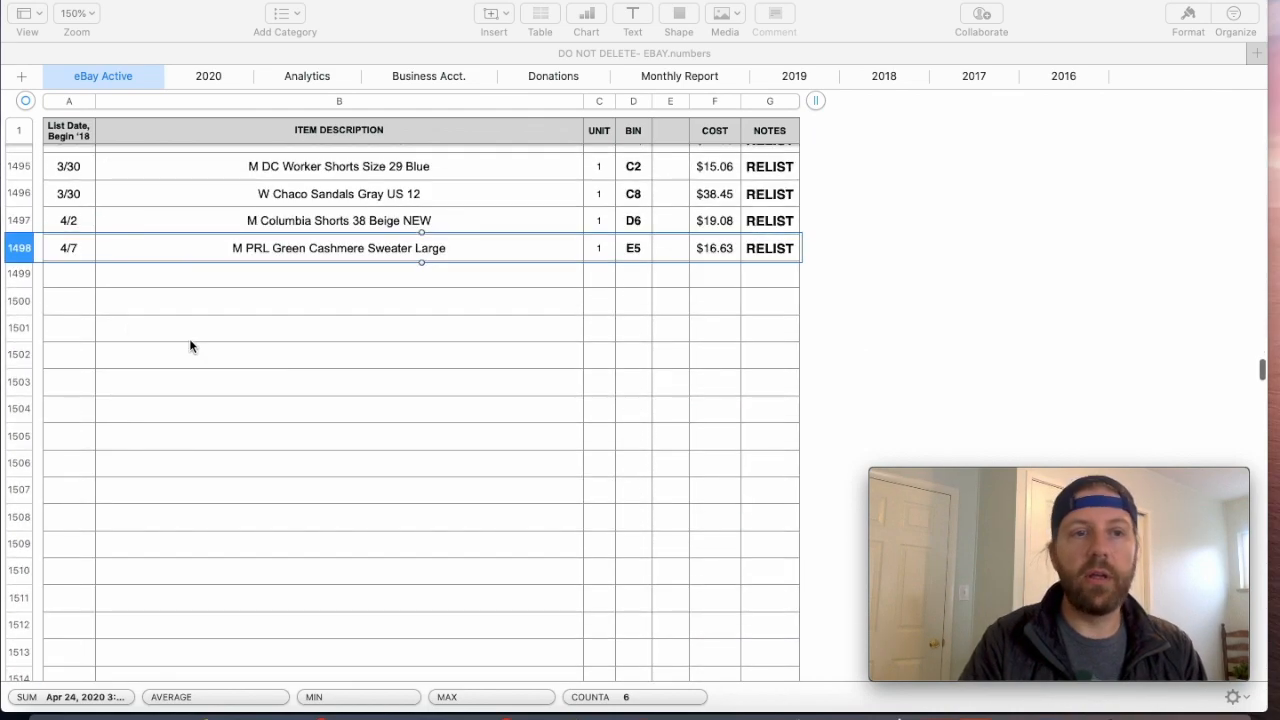
{"action": "left_click", "coordinate": [70, 280]}
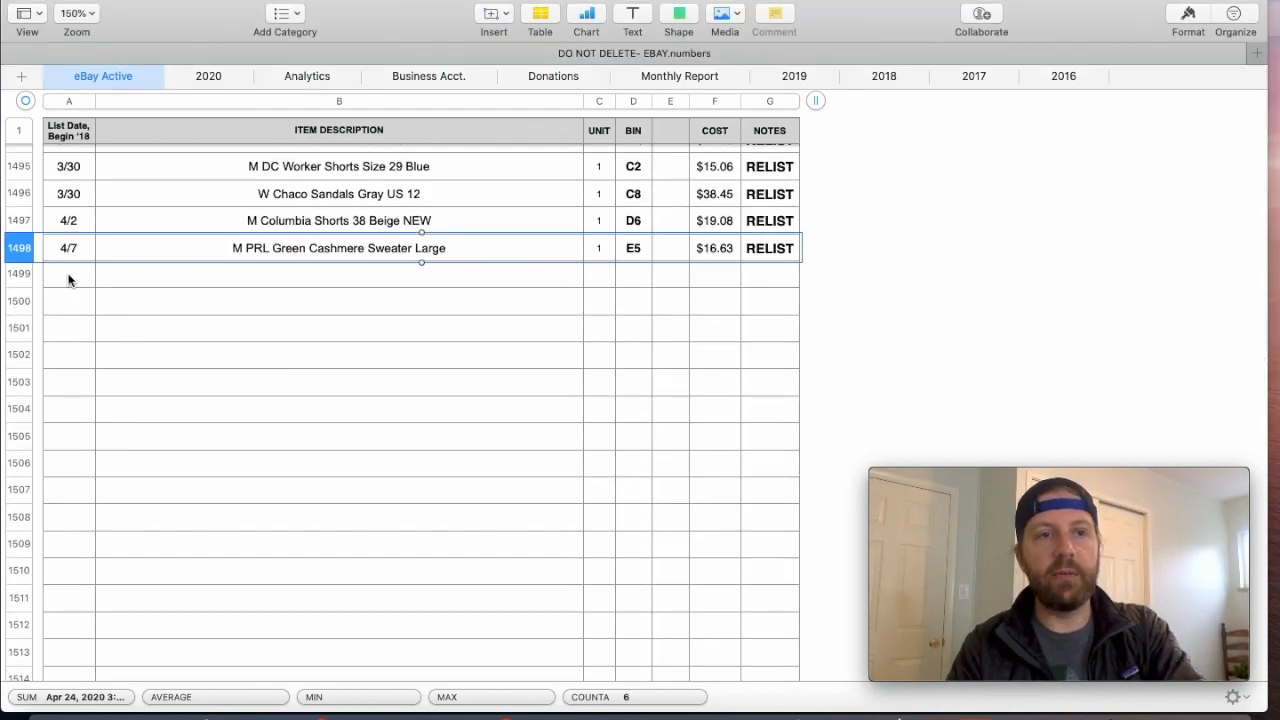
{"action": "left_click", "coordinate": [68, 275]}
{"action": "type", "text": "4"}
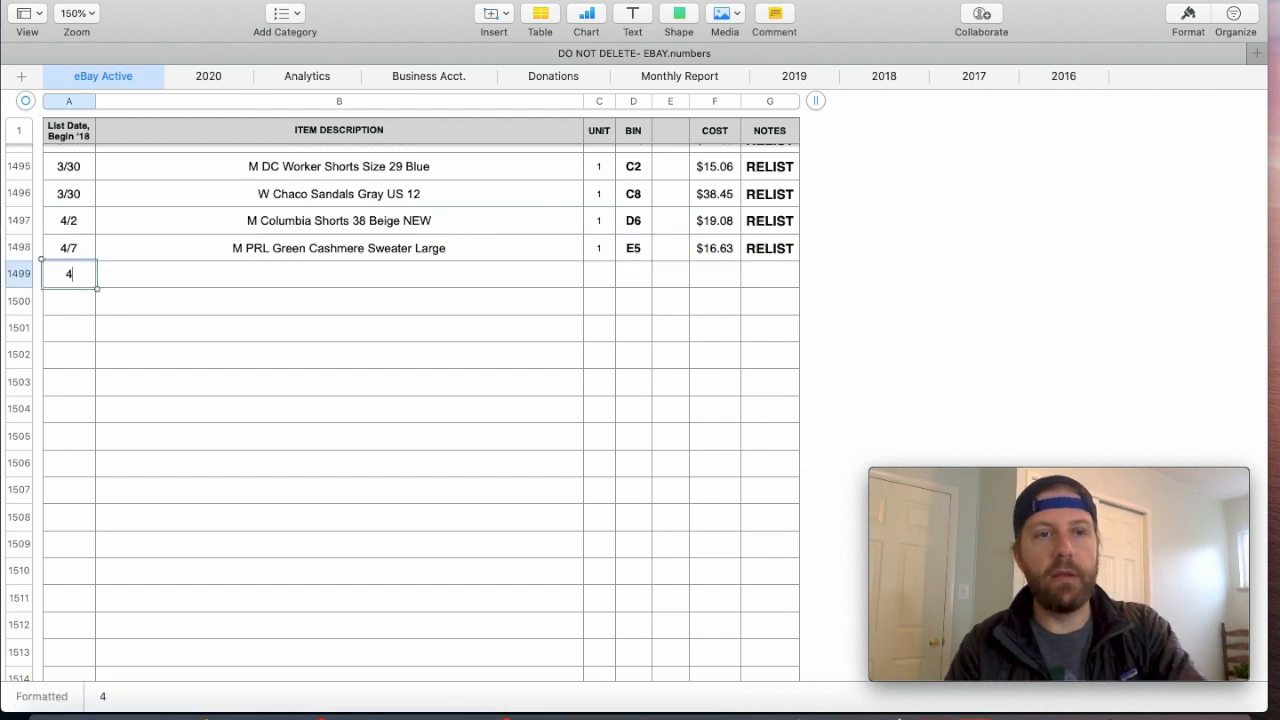
{"action": "type", "text": "/10"}
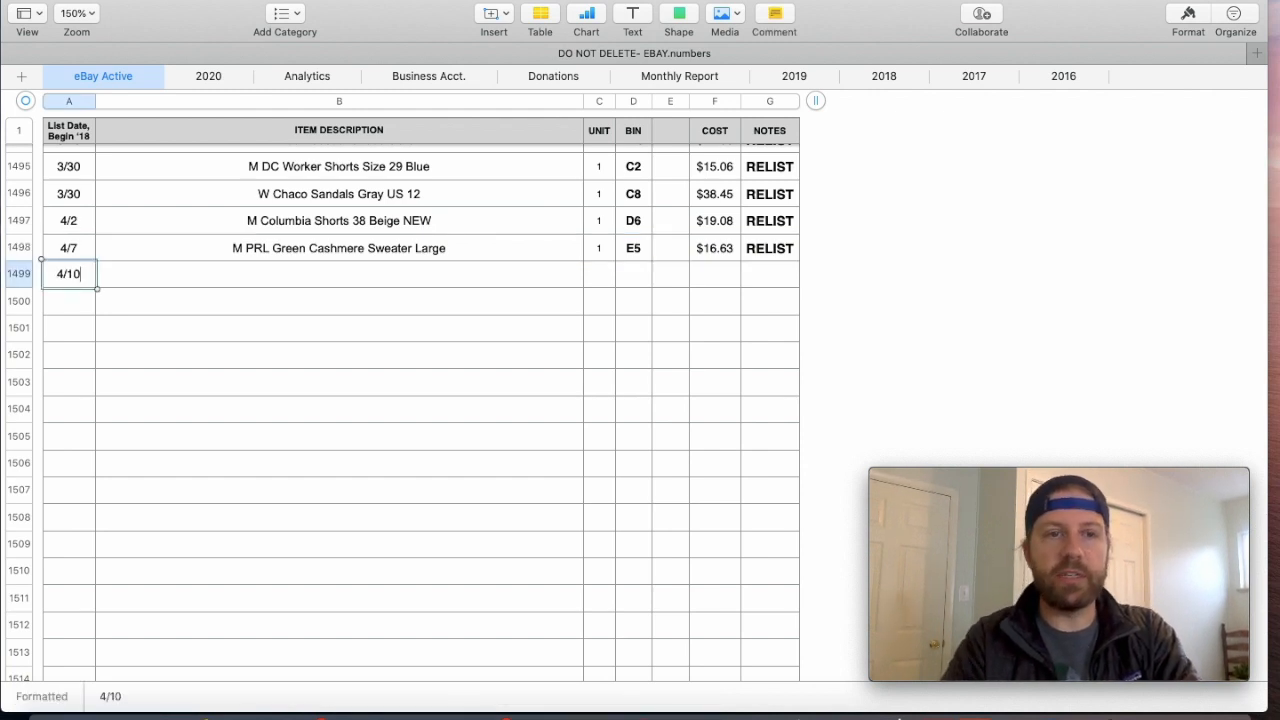
{"action": "key", "text": "Tab"}
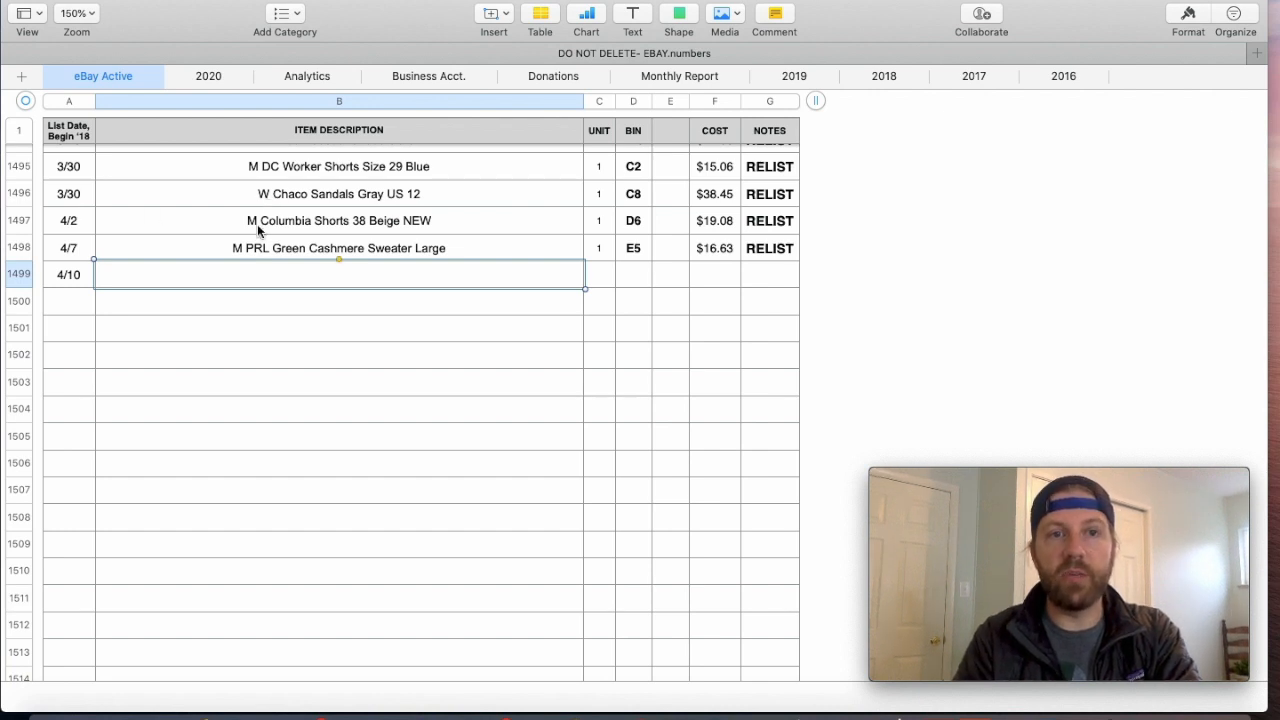
- Enter the item description "M BR BD SHirt XL Blue Striped NEW" for the 4/10 listing
{"action": "type", "text": "M"}
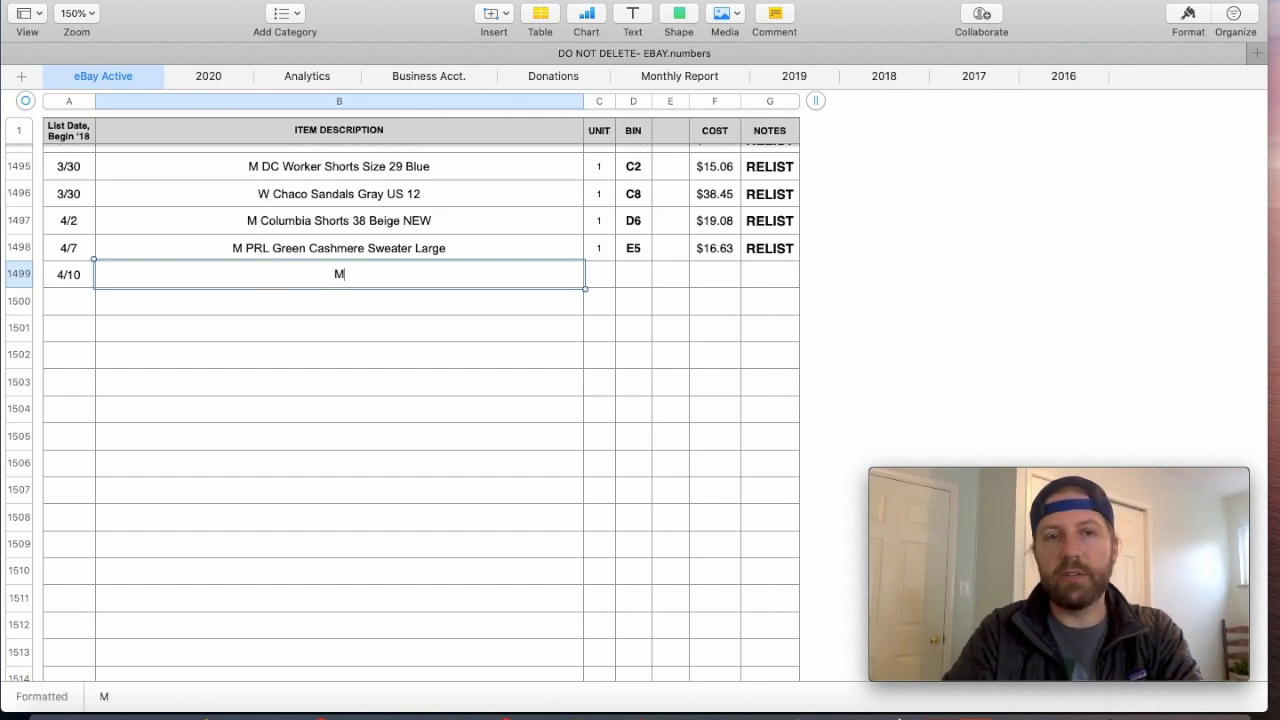
{"action": "type", "text": " BR "}
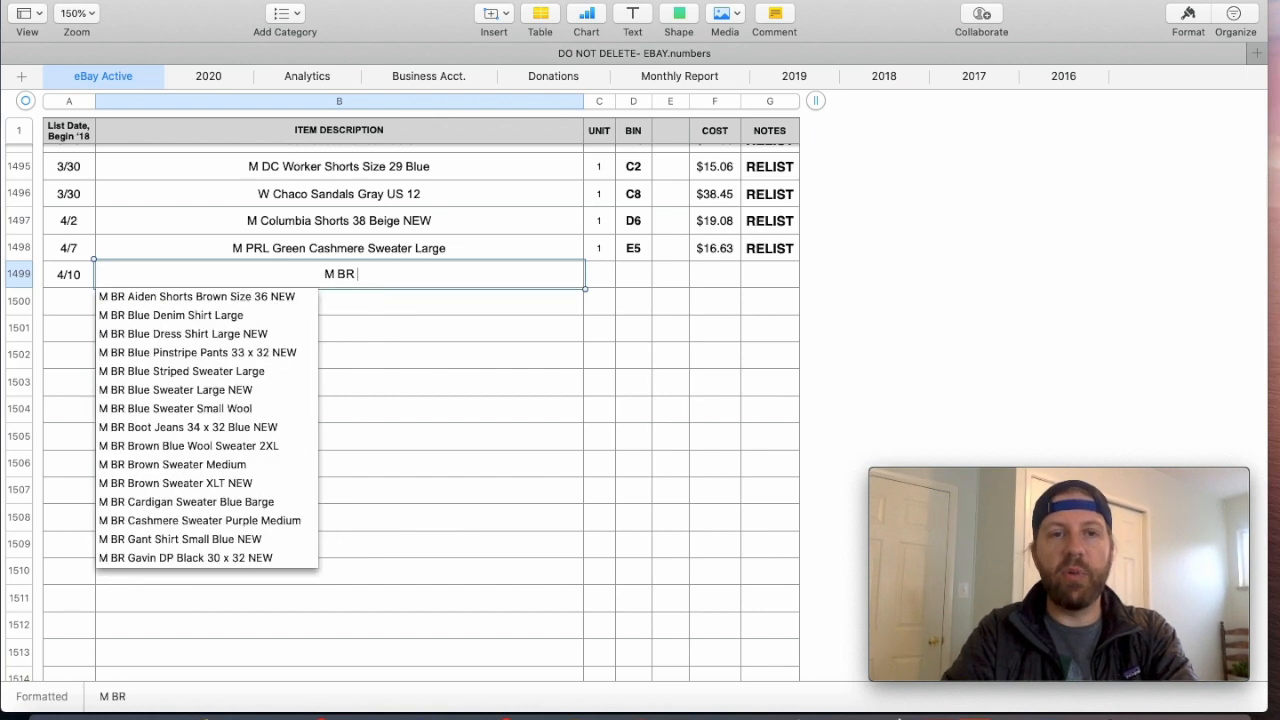
{"action": "type", "text": "DD"}
{"action": "key", "text": "BackSpace"}
{"action": "key", "text": "BackSpace"}
{"action": "key", "text": "BackSpace"}
{"action": "type", "text": "BD SHirt XL Blue Striped NEW"}
{"action": "key", "text": "Tab"}
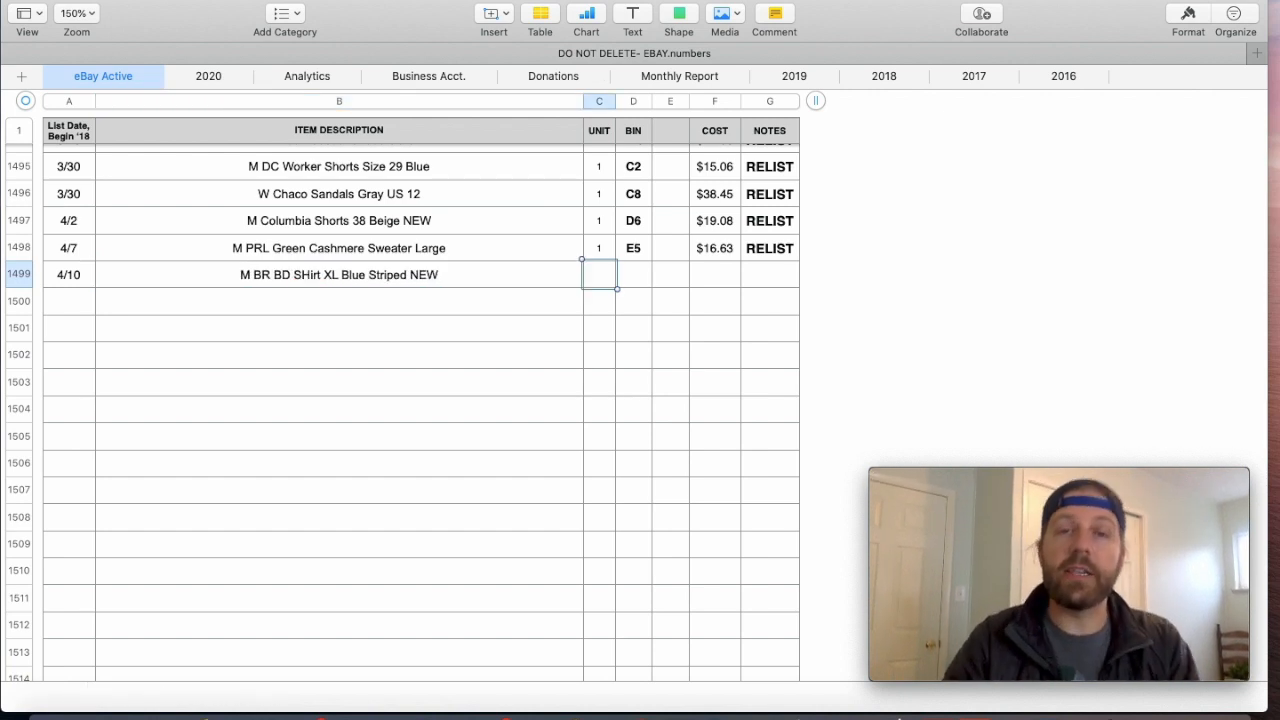
- Complete the 4/10 listing with unit 1, bin E6 and a cost of $7.50
{"action": "type", "text": "1"}
{"action": "key", "text": "Tab"}
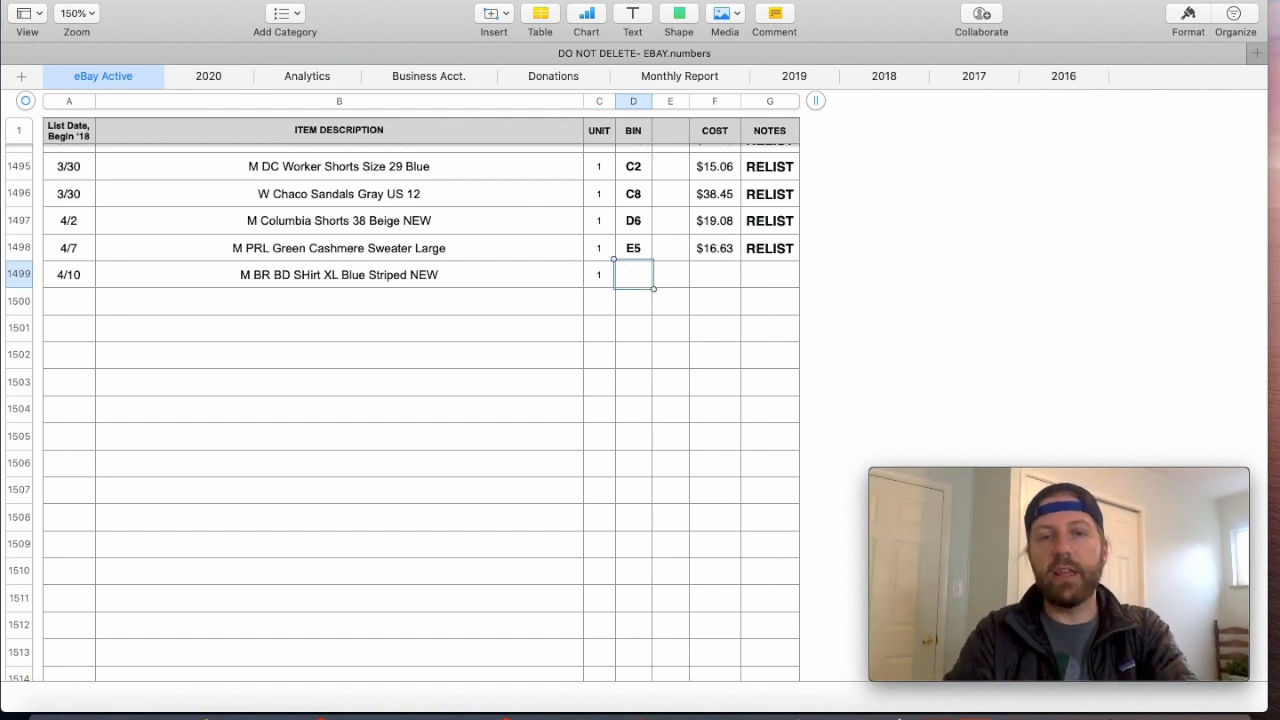
{"action": "type", "text": "E"}
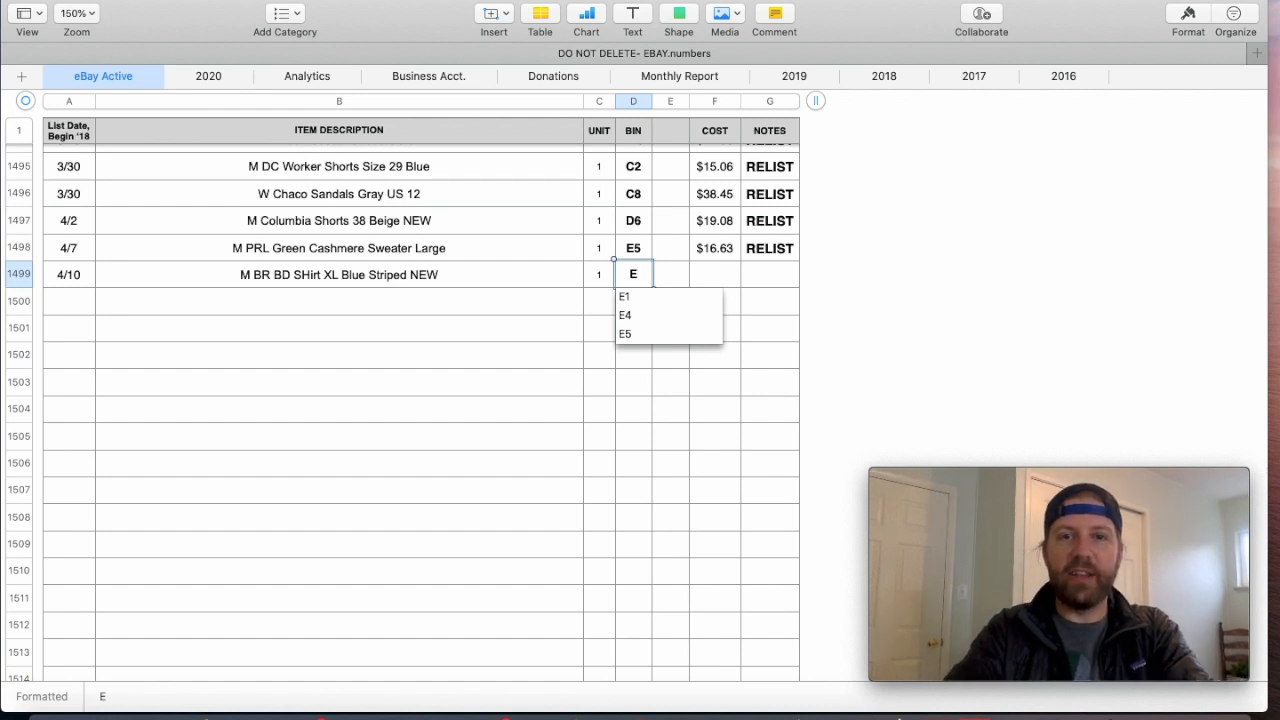
{"action": "type", "text": "6"}
{"action": "key", "text": "Tab"}
{"action": "key", "text": "Tab"}
{"action": "type", "text": "7.5"}
{"action": "key", "text": "Return"}
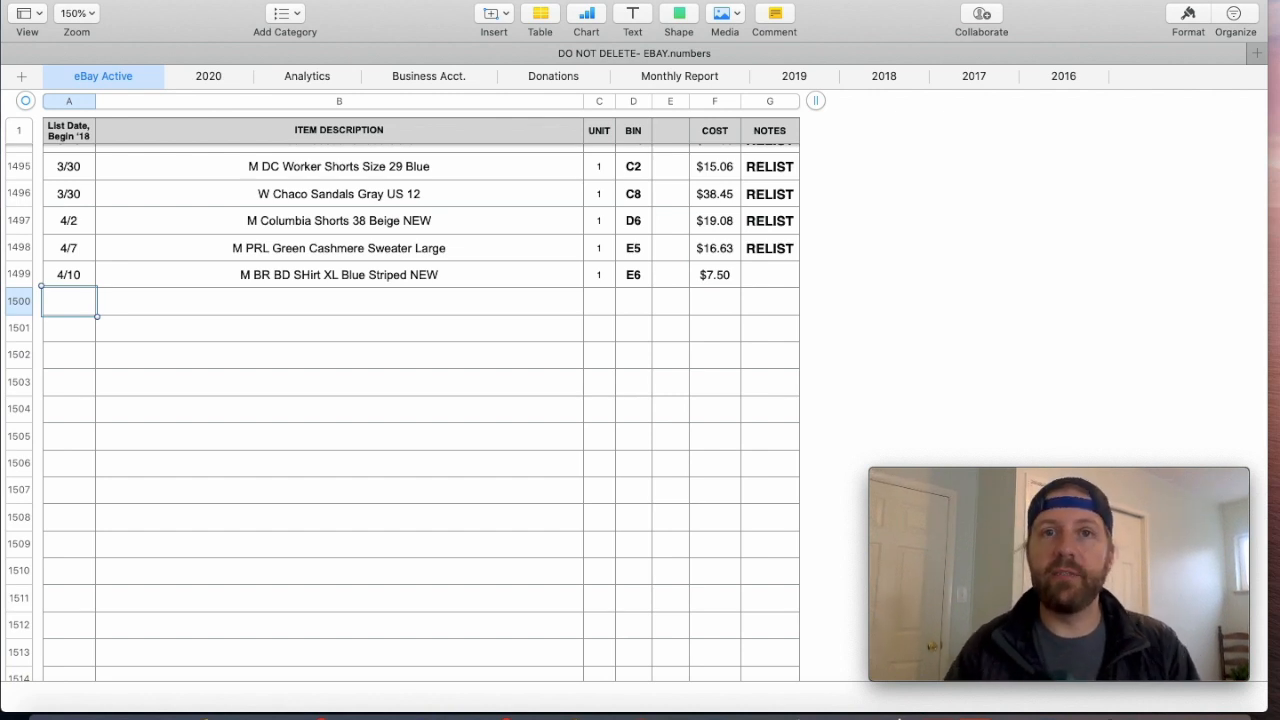
- Cut the contents of the 4/10 listing, from list date through cost, out of its row
{"action": "left_click_drag", "start_coordinate": [700, 277], "coordinate": [81, 284]}
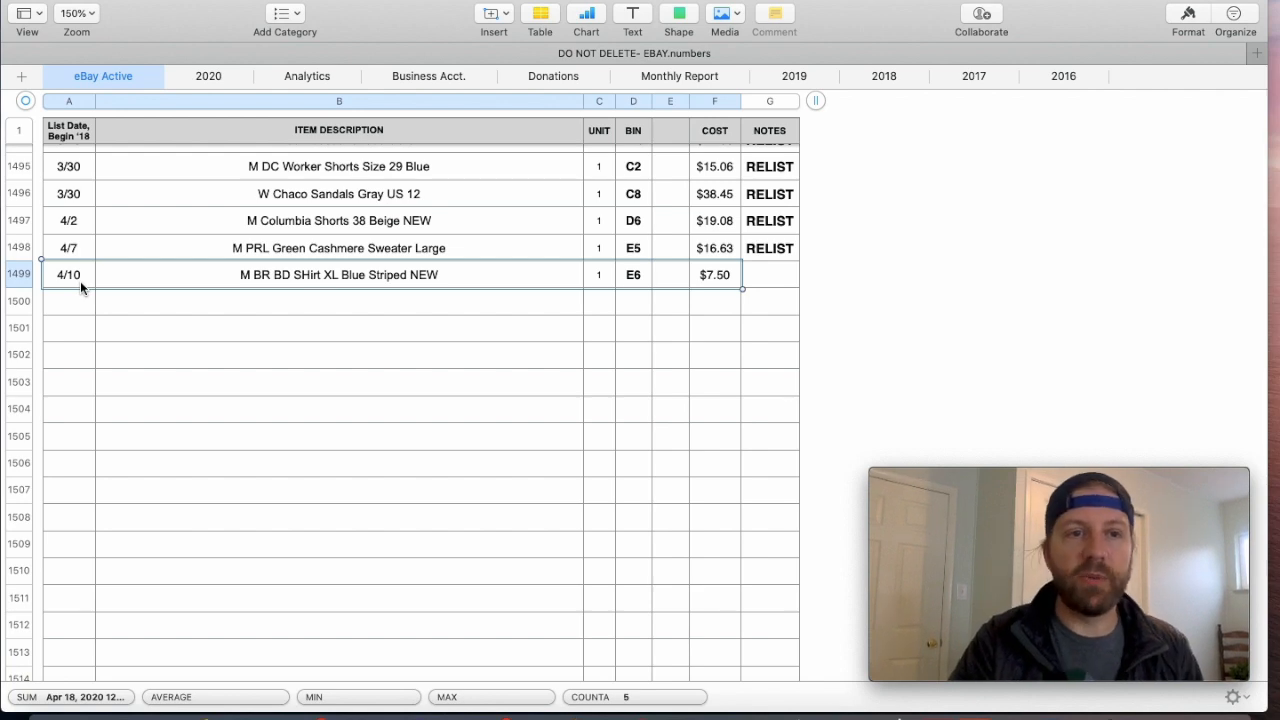
{"action": "key", "text": "cmd+x"}
{"action": "left_click", "coordinate": [295, 316]}
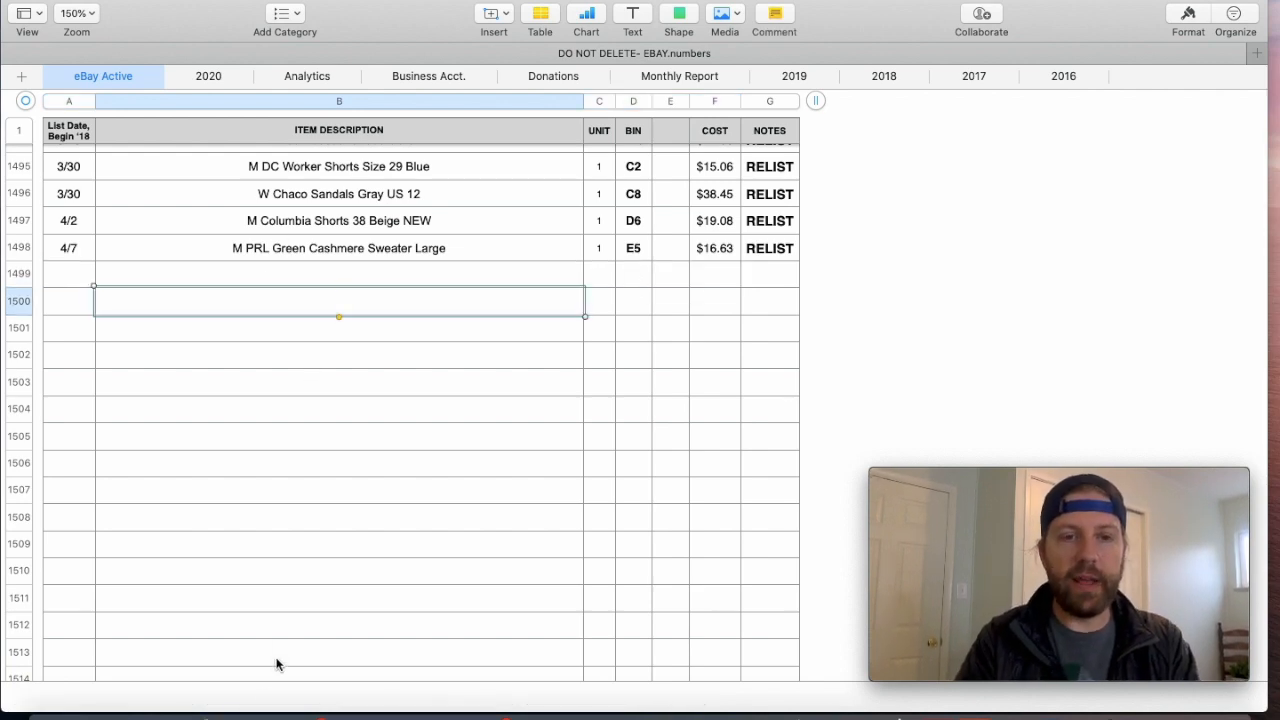
- Switch to Safari, open the paid and shipped orders in eBay Seller Hub and enlarge the page
{"action": "left_click", "coordinate": [234, 705]}
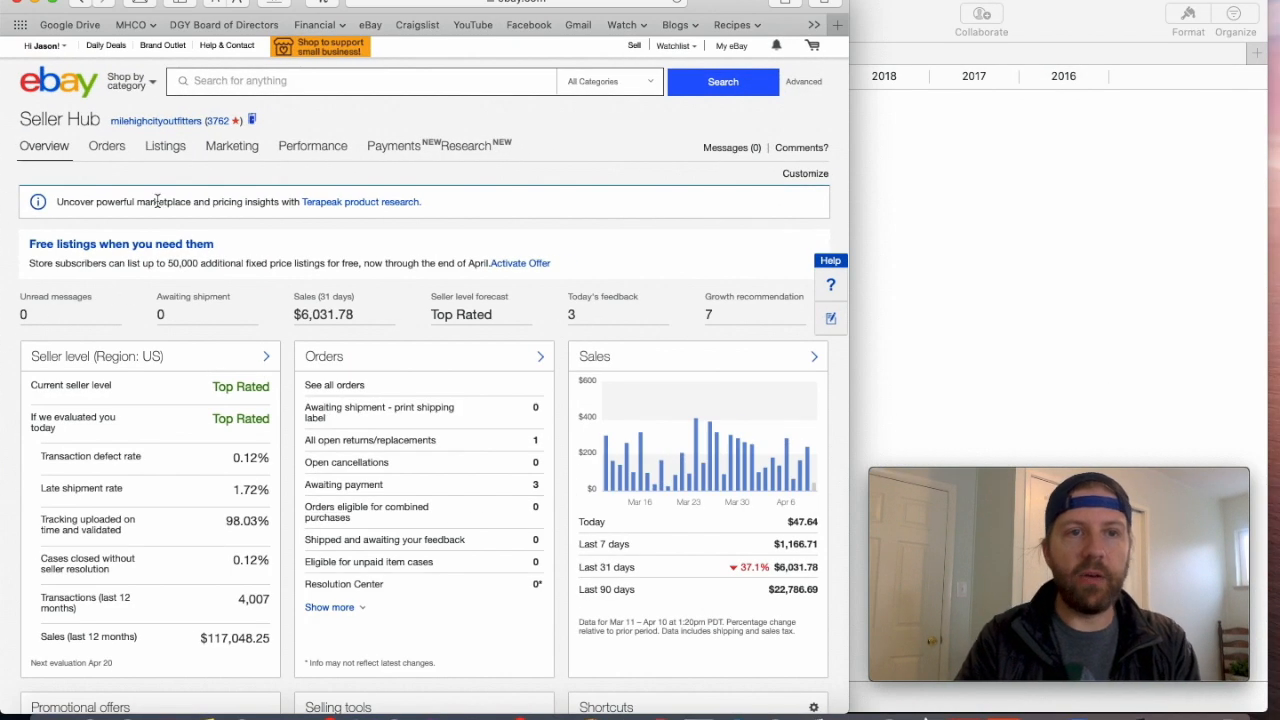
{"action": "mouse_move", "coordinate": [183, 146]}
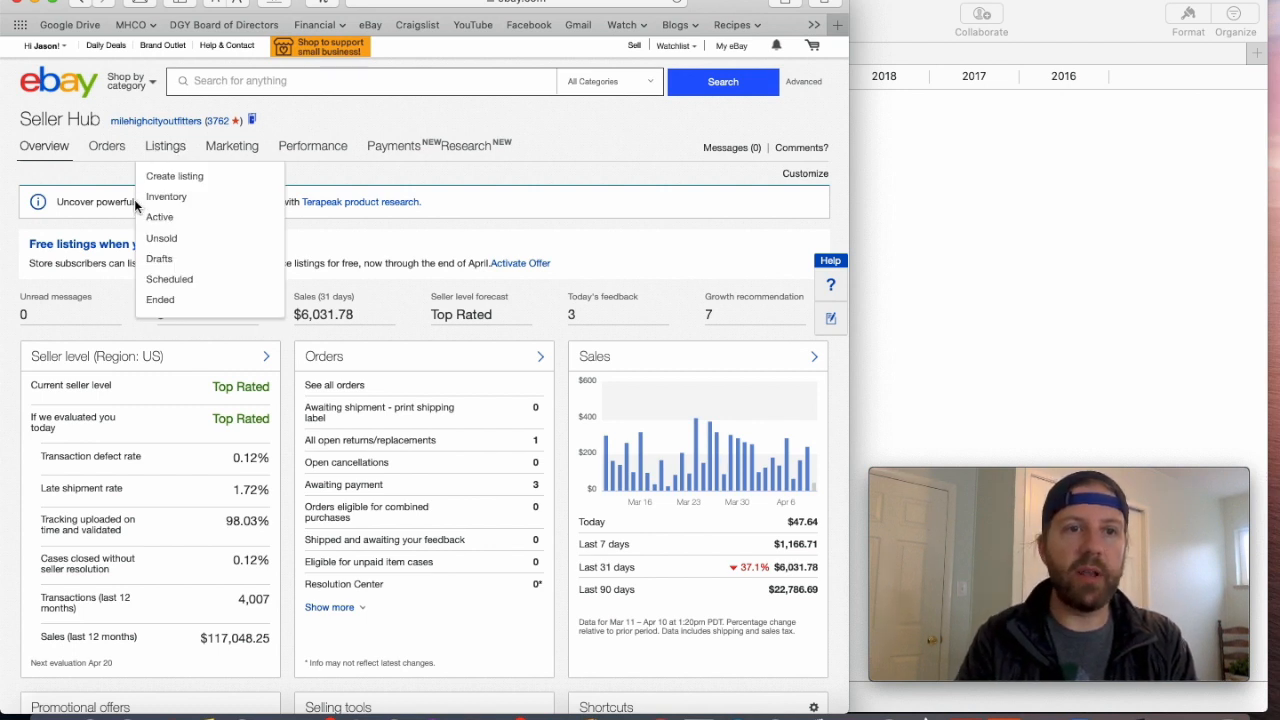
{"action": "mouse_move", "coordinate": [100, 153]}
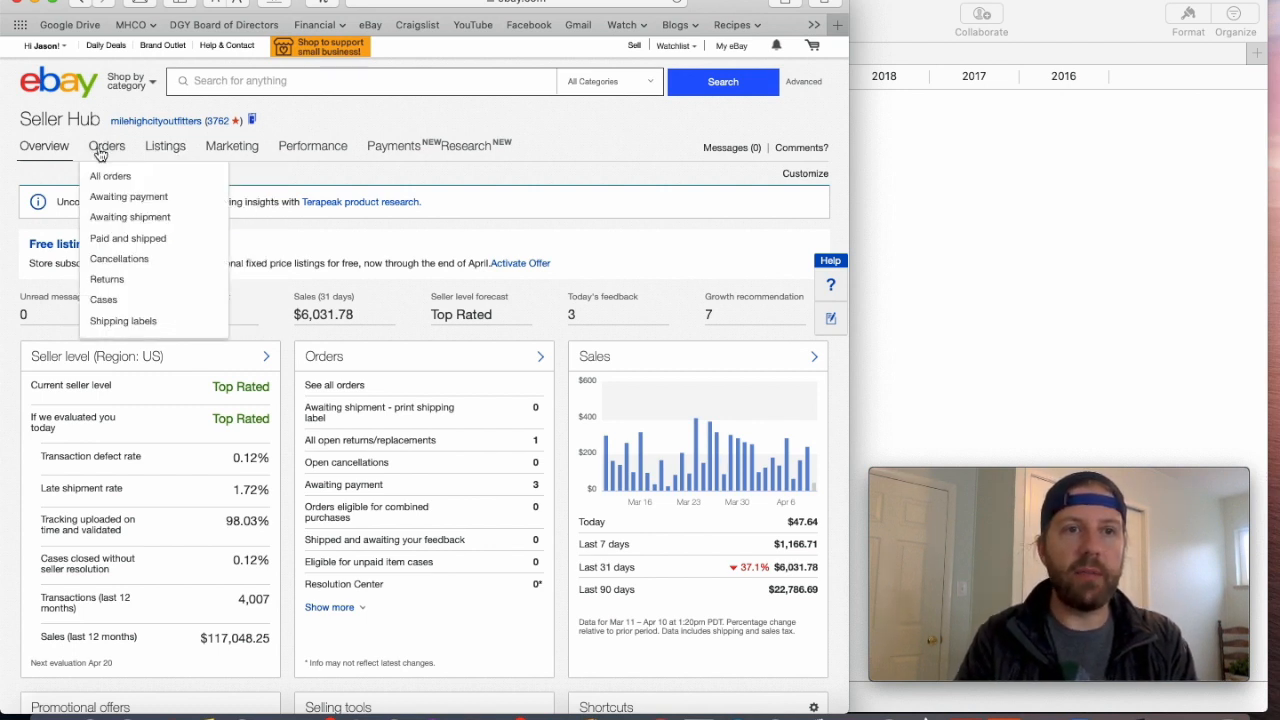
{"action": "left_click", "coordinate": [100, 240]}
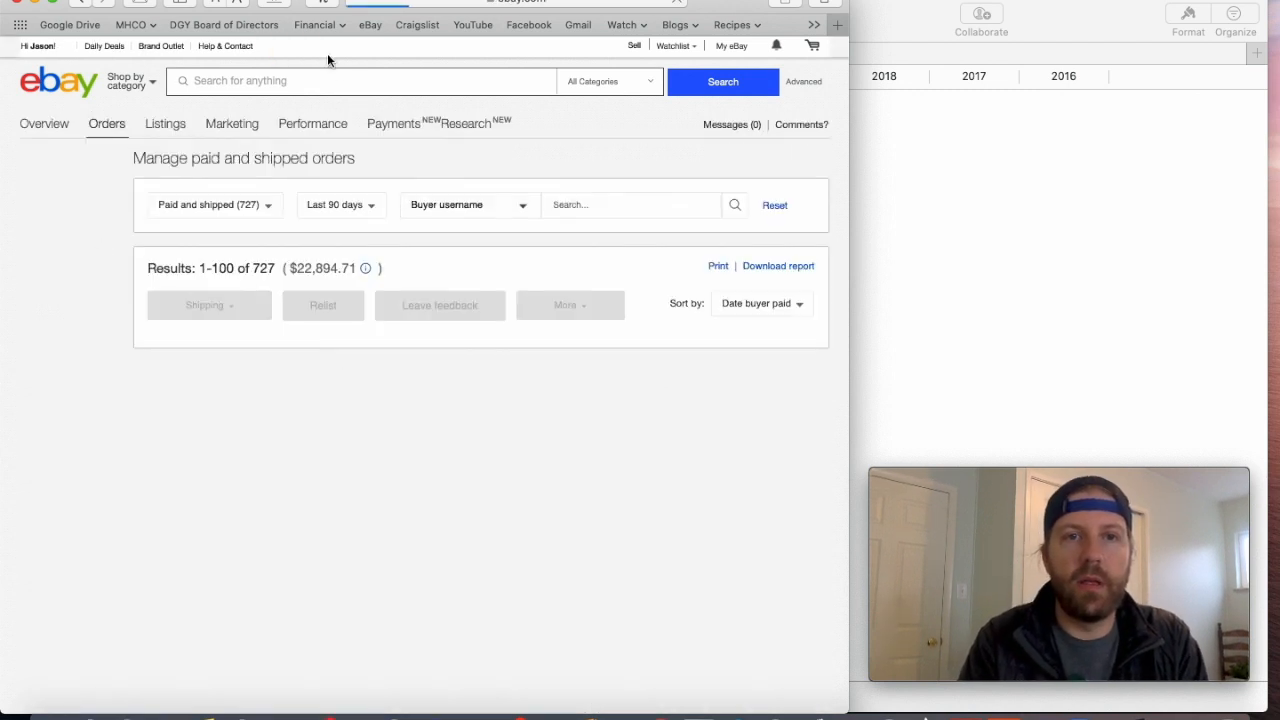
{"action": "left_click", "coordinate": [240, 4]}
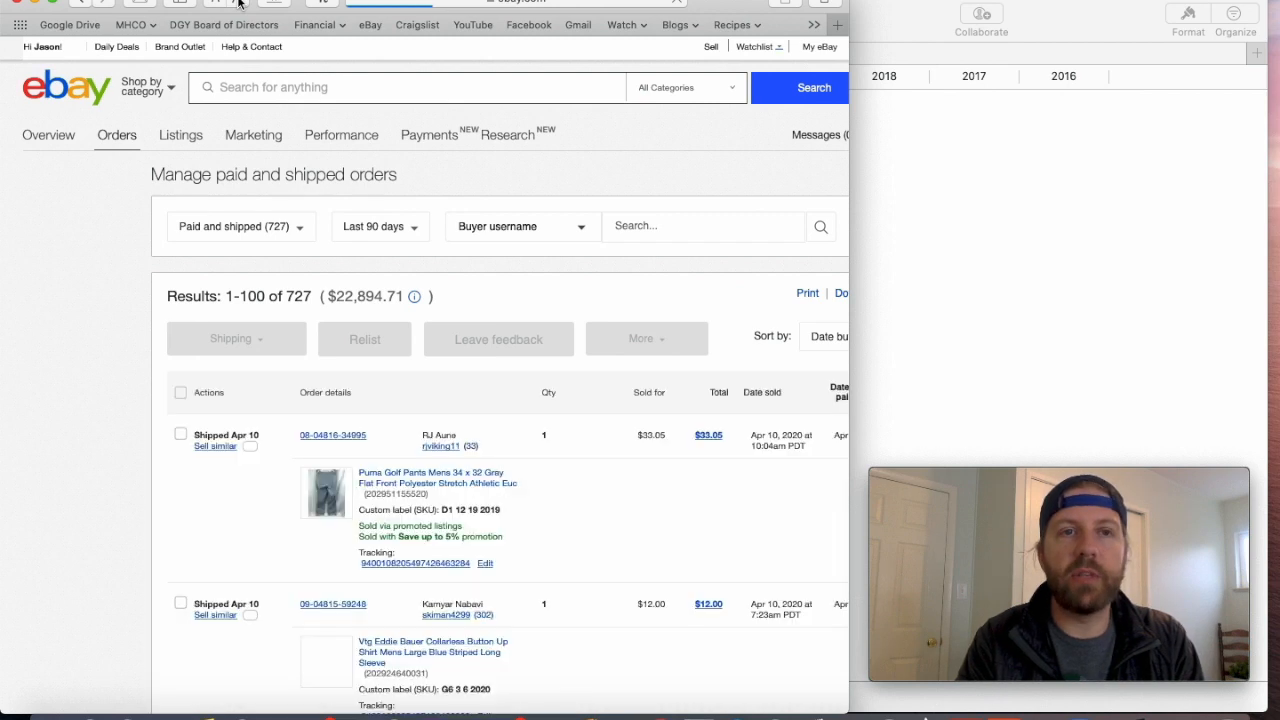
- Find the Puma Golf Pants order among the paid and shipped orders and highlight the bin code in its custom label (SKU)
{"action": "scroll", "coordinate": [601, 337], "scroll_direction": "down", "scroll_amount": 4}
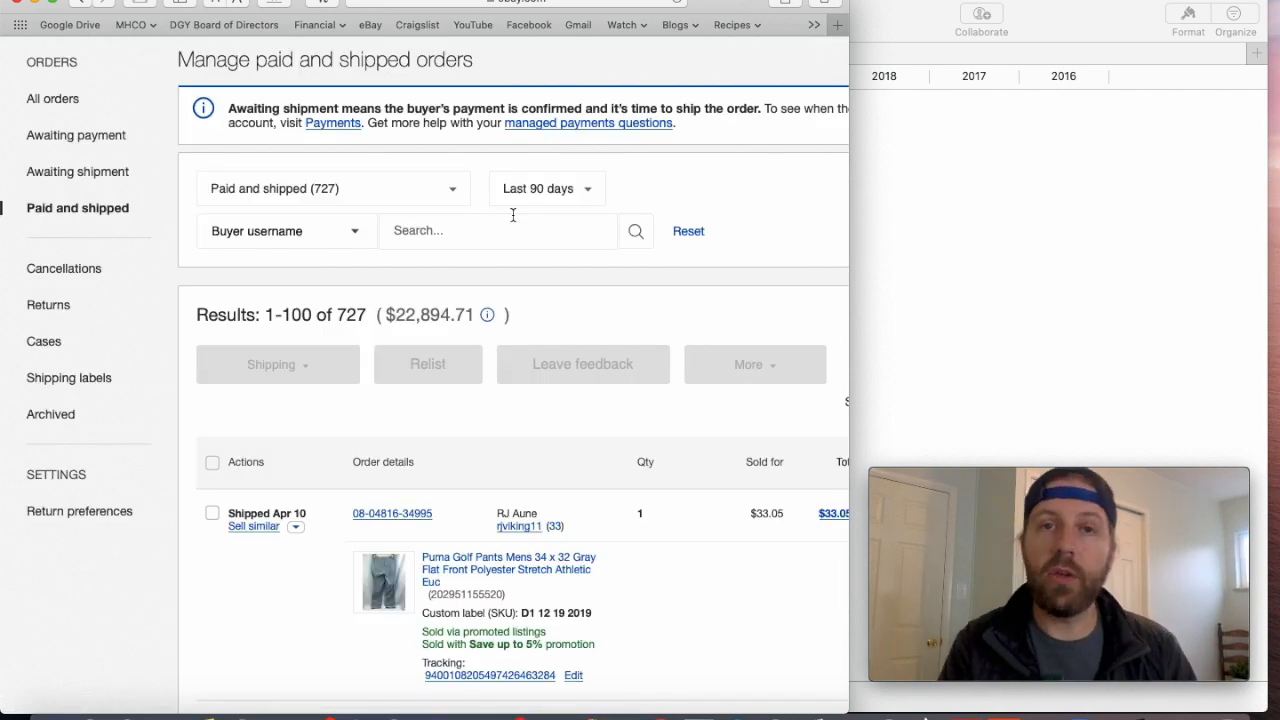
{"action": "scroll", "coordinate": [513, 215], "scroll_direction": "down", "scroll_amount": 3}
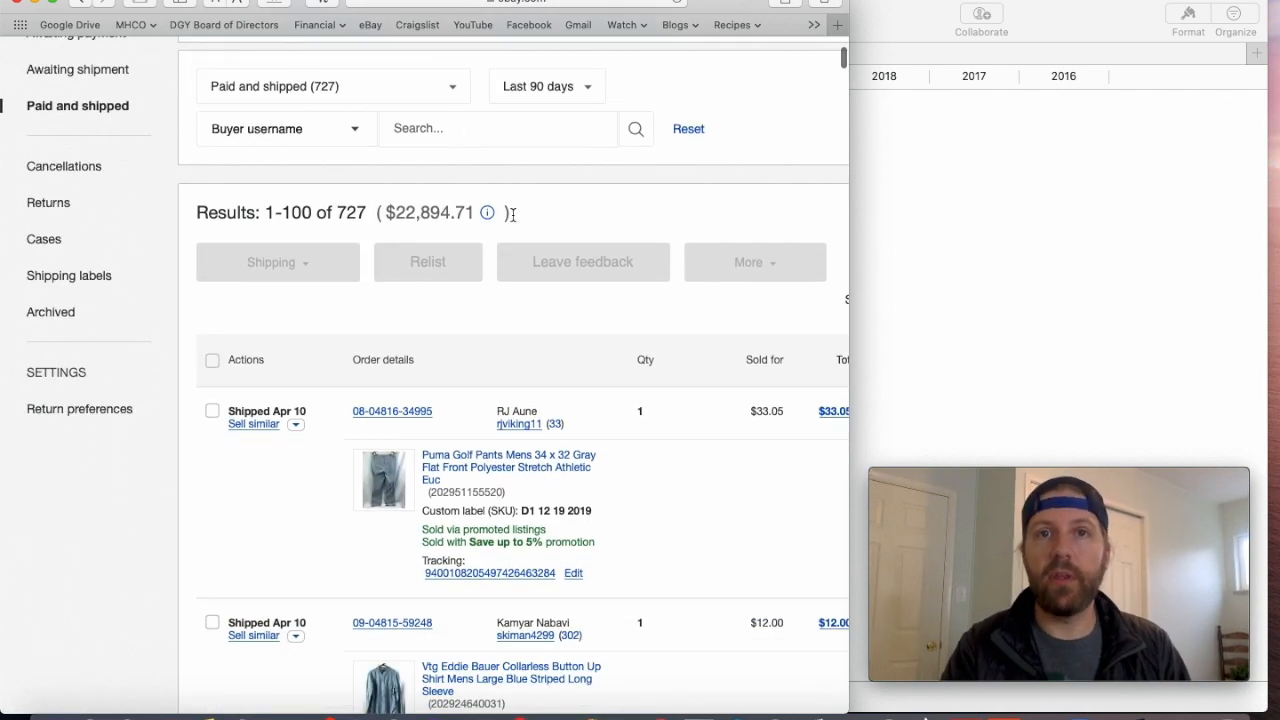
{"action": "scroll", "coordinate": [658, 270], "scroll_direction": "down", "scroll_amount": 5}
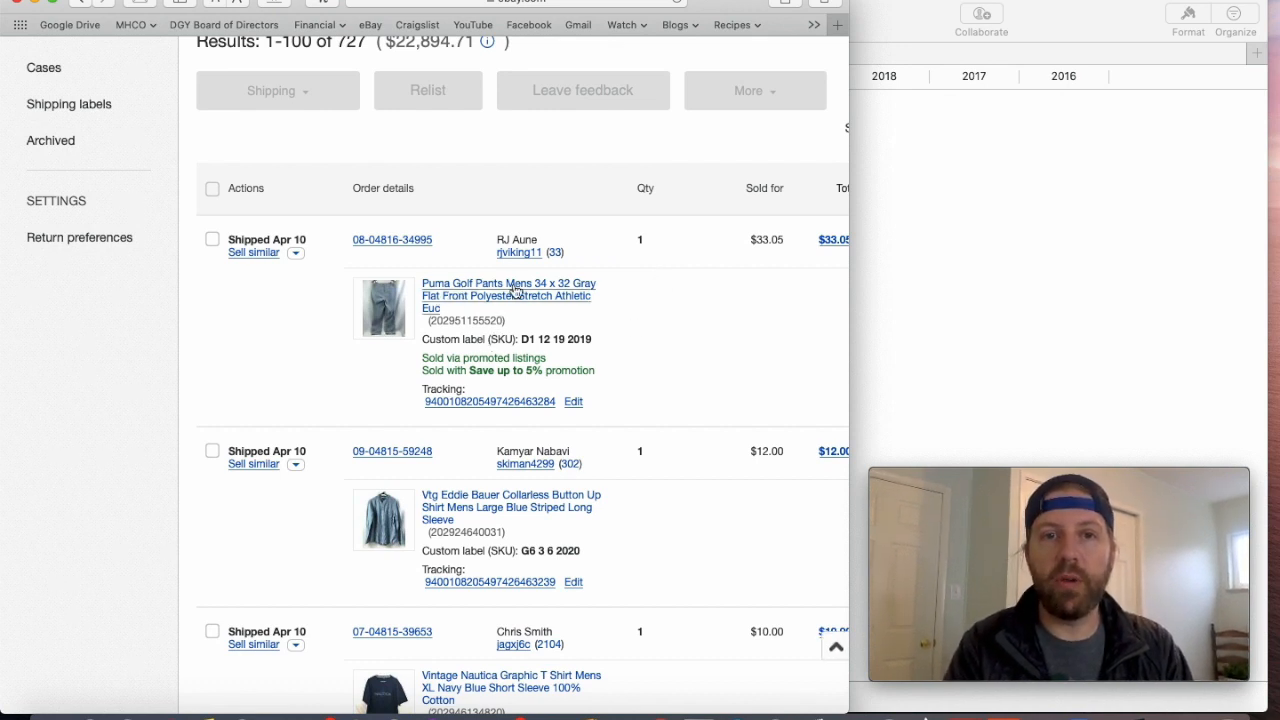
{"action": "double_click", "coordinate": [527, 339]}
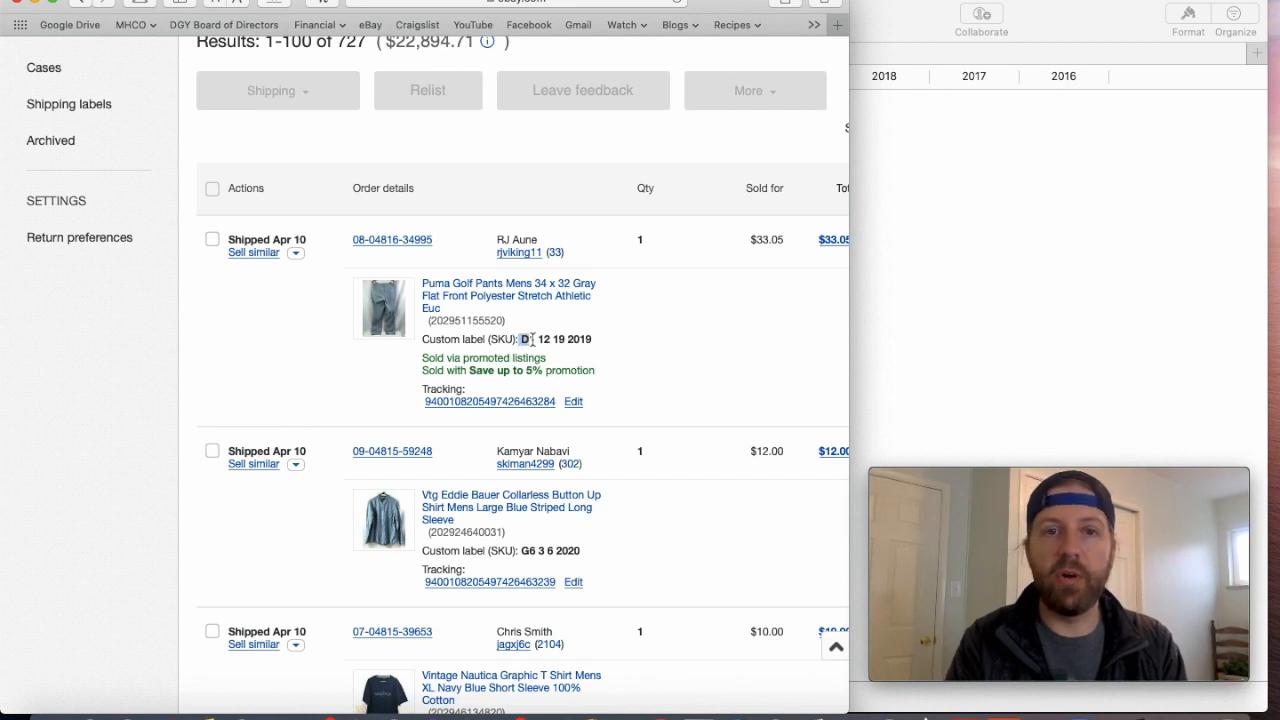
- Check the eBay Active sheet in Numbers, return to the Safari orders page and highlight the list date in the Puma Golf Pants SKU
{"action": "left_click", "coordinate": [991, 254]}
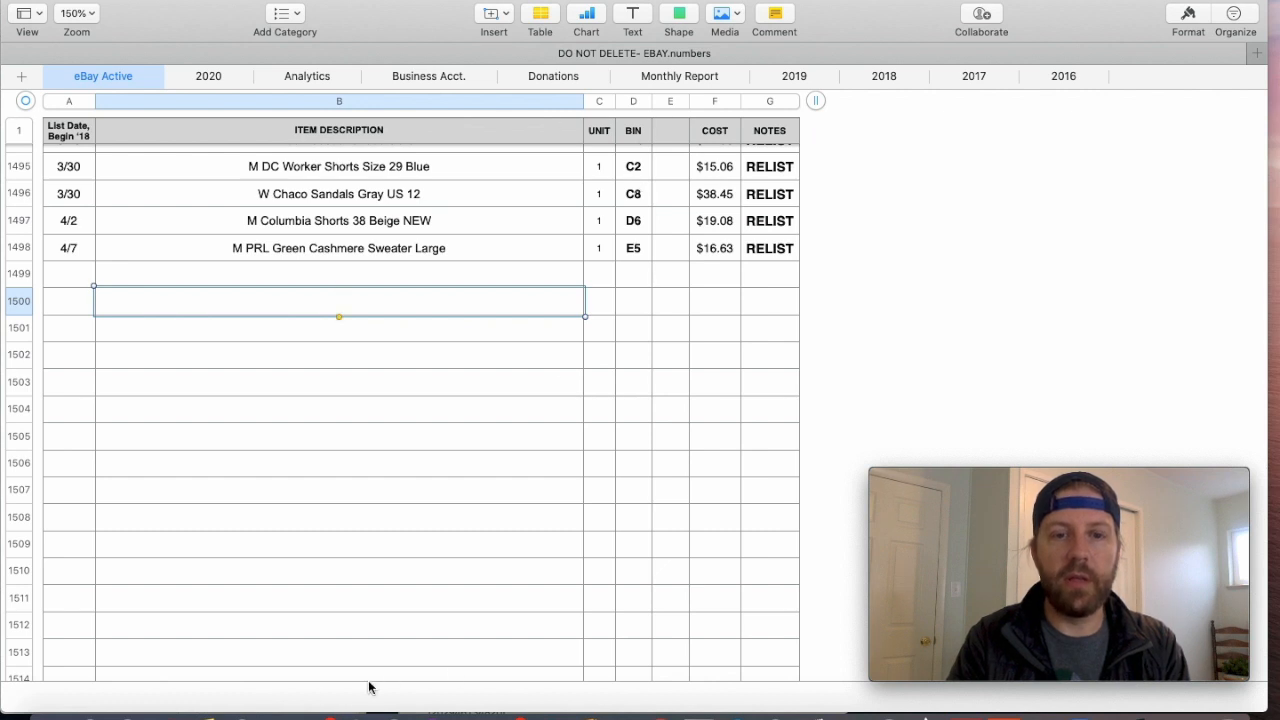
{"action": "left_click", "coordinate": [237, 703]}
{"action": "left_click_drag", "start_coordinate": [594, 340], "coordinate": [545, 340]}
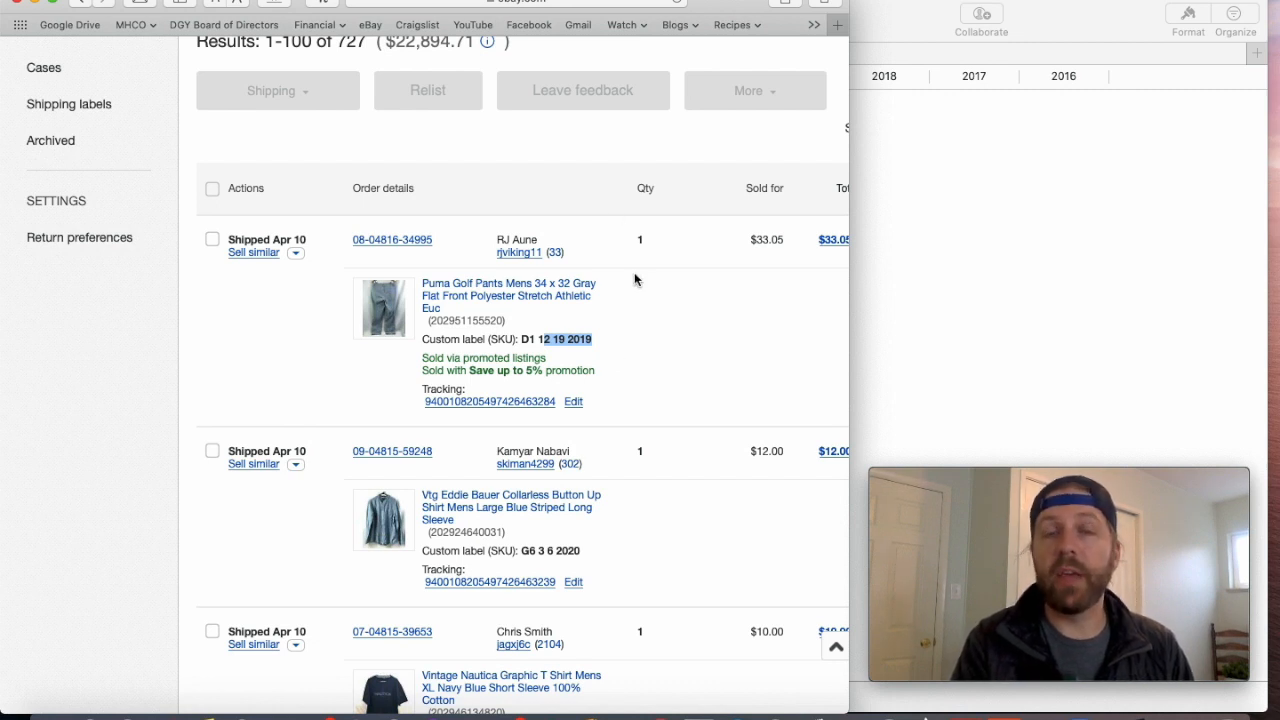
{"action": "left_click", "coordinate": [630, 358]}
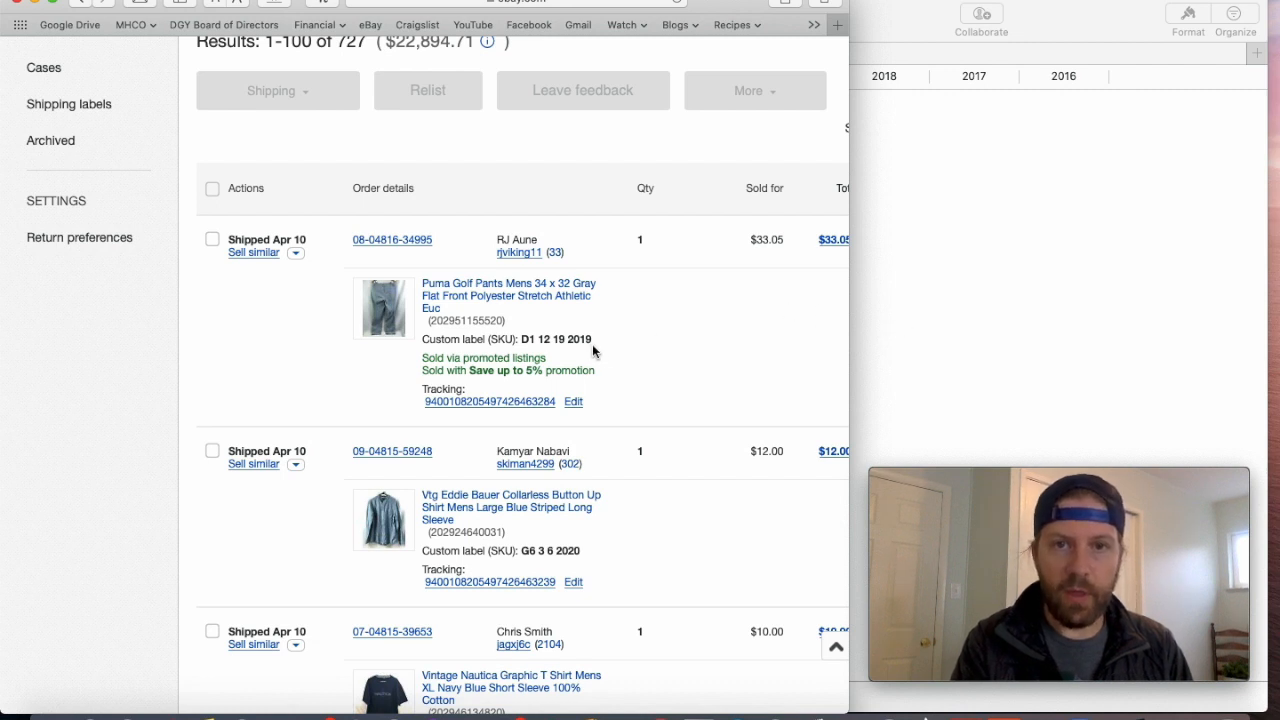
{"action": "left_click_drag", "start_coordinate": [537, 341], "coordinate": [592, 341]}
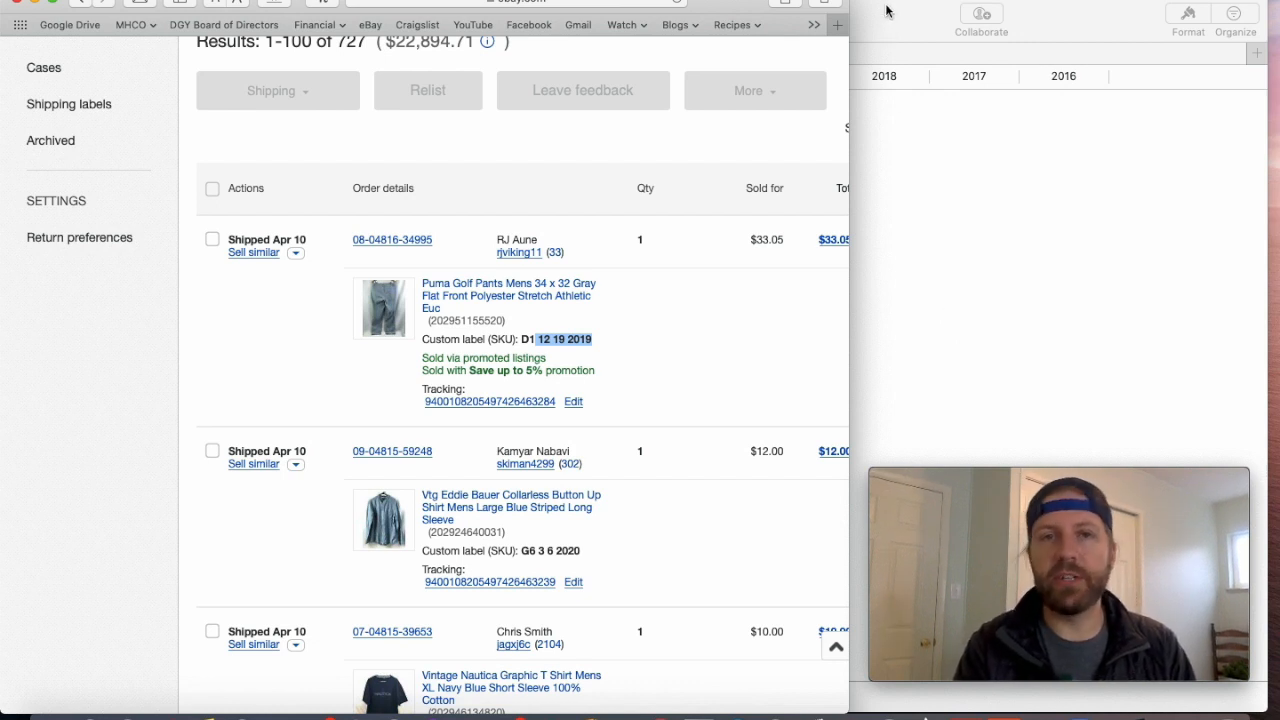
- Minimize Safari to return to Numbers and inspect the average cost per item formula in the last row of the eBay Active sheet
{"action": "left_click", "coordinate": [35, 4]}
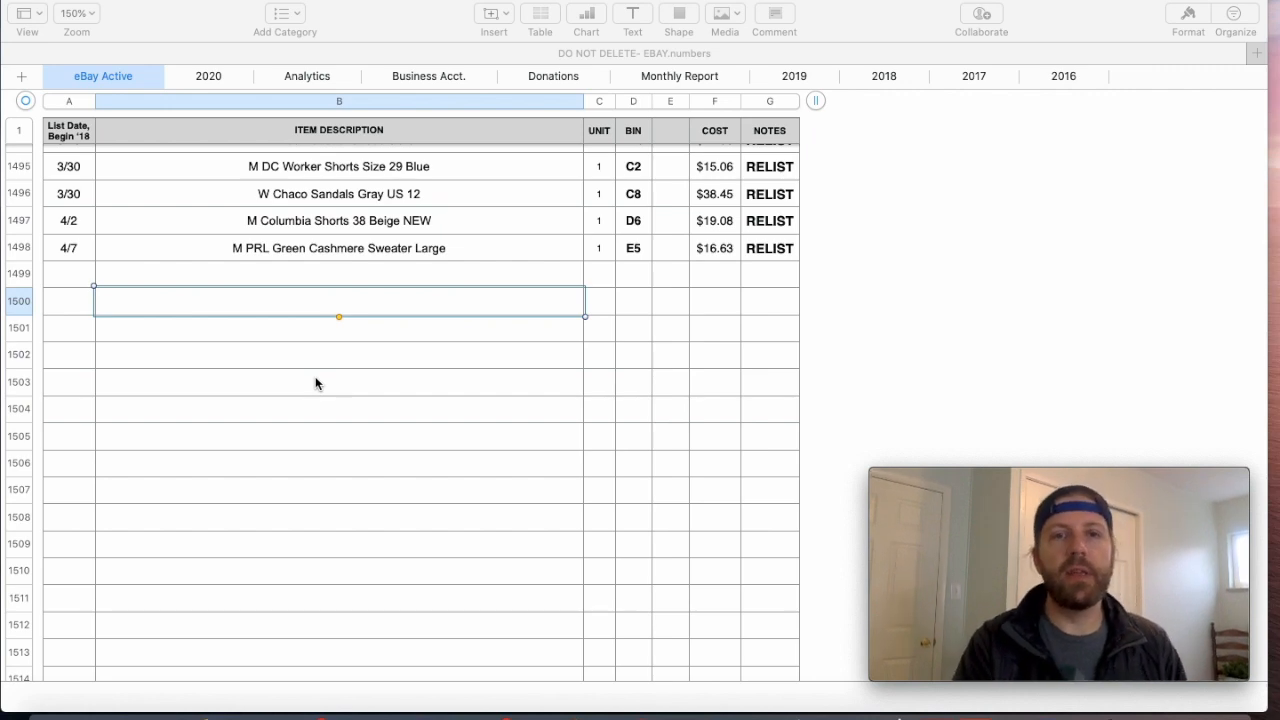
{"action": "scroll", "coordinate": [315, 383], "scroll_direction": "up", "scroll_amount": 5}
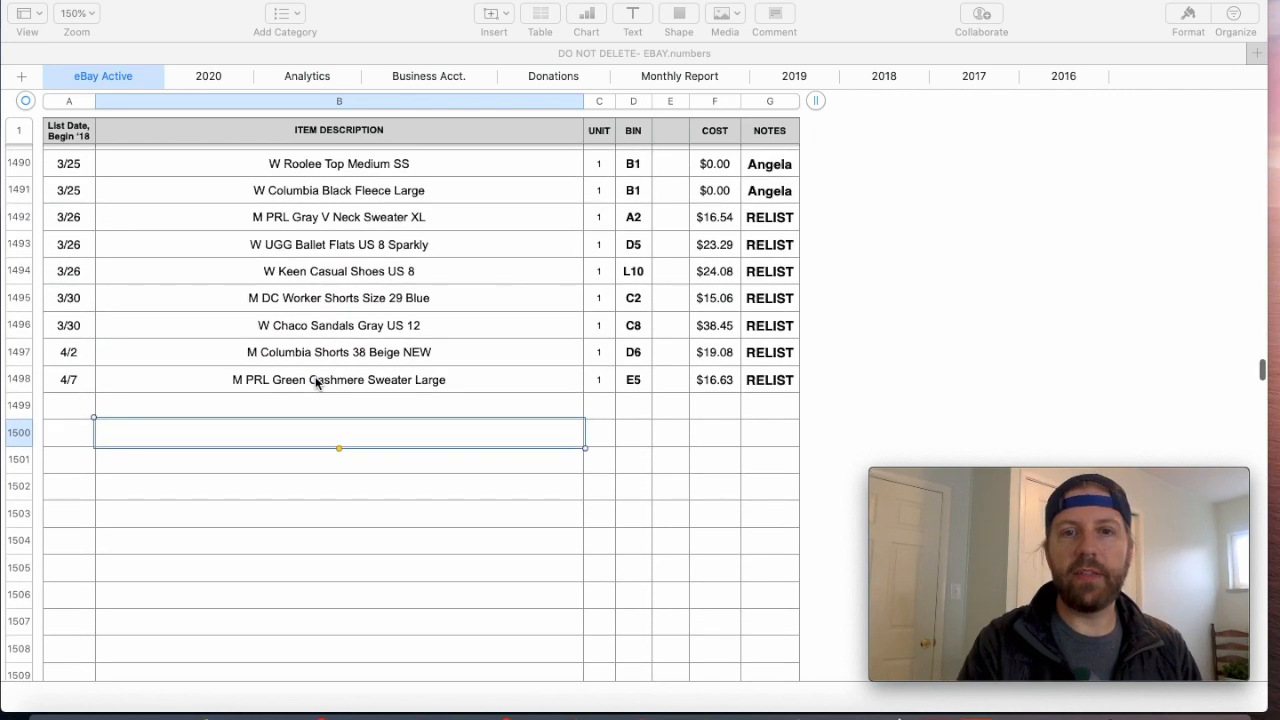
{"action": "scroll", "coordinate": [315, 383], "scroll_direction": "down", "scroll_amount": 8}
{"action": "scroll", "coordinate": [315, 380], "scroll_direction": "down", "scroll_amount": 20}
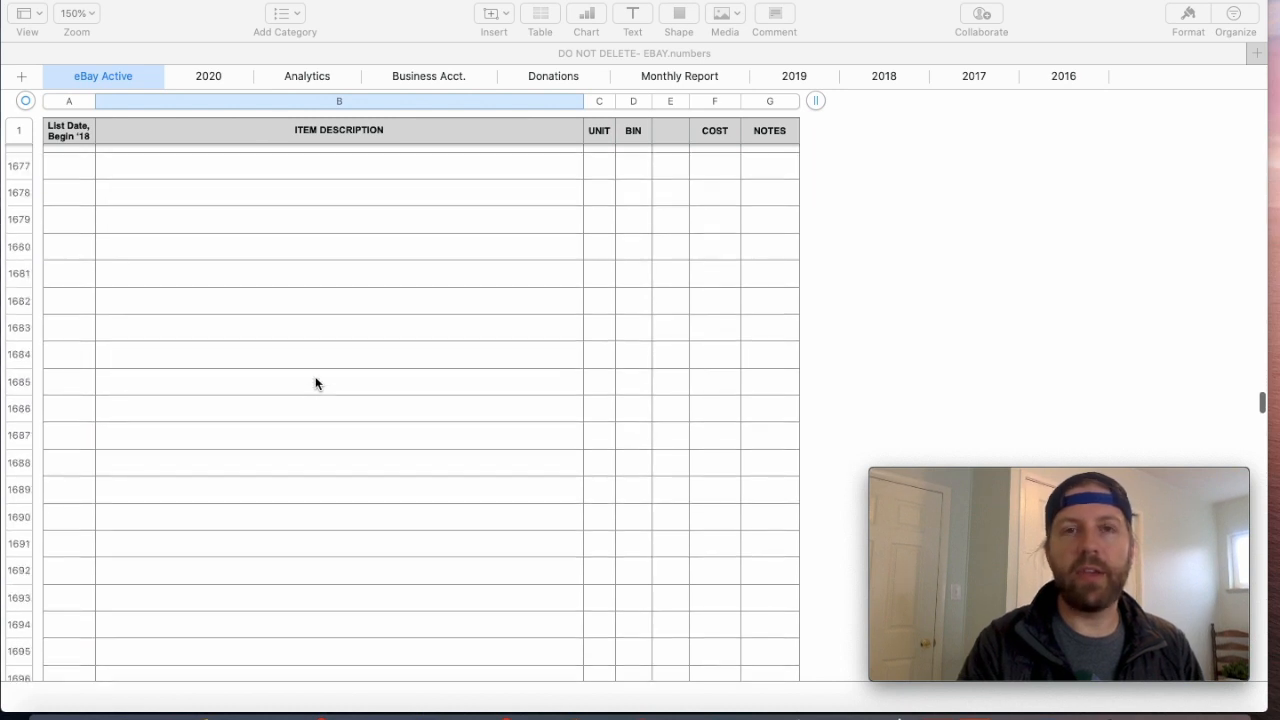
{"action": "scroll", "coordinate": [315, 383], "scroll_direction": "up", "scroll_amount": 6}
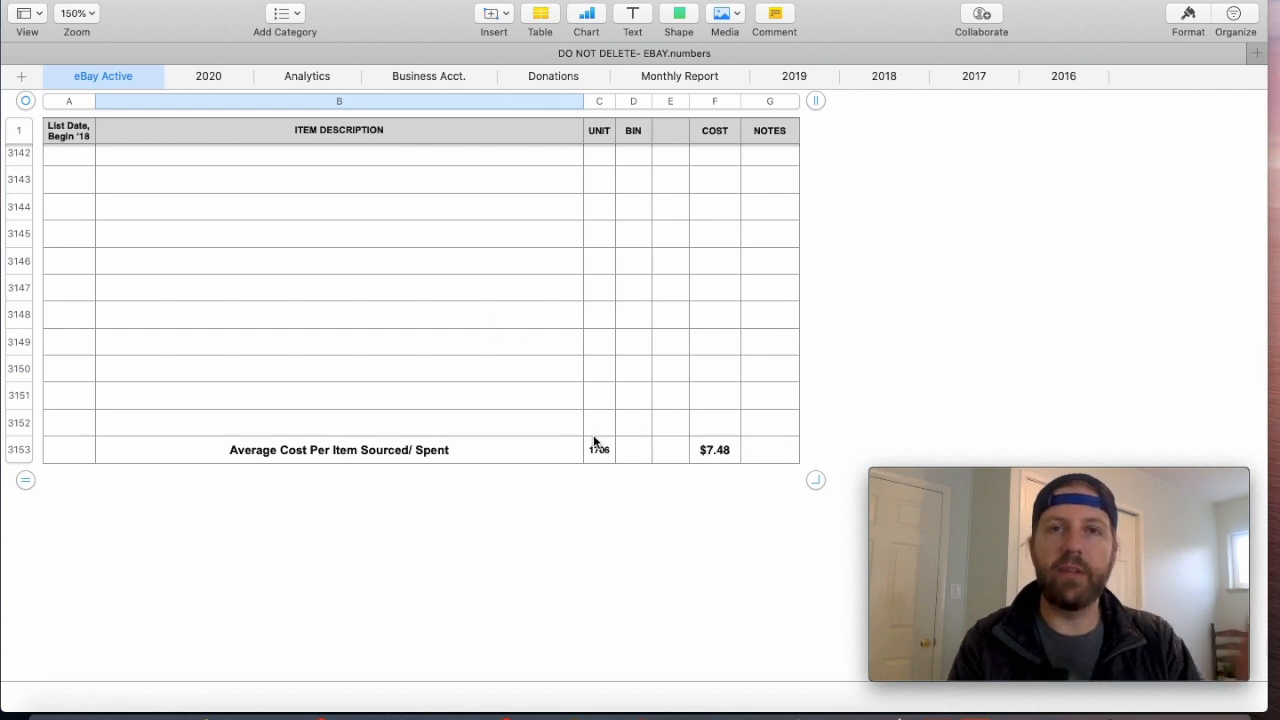
{"action": "left_click", "coordinate": [710, 452]}
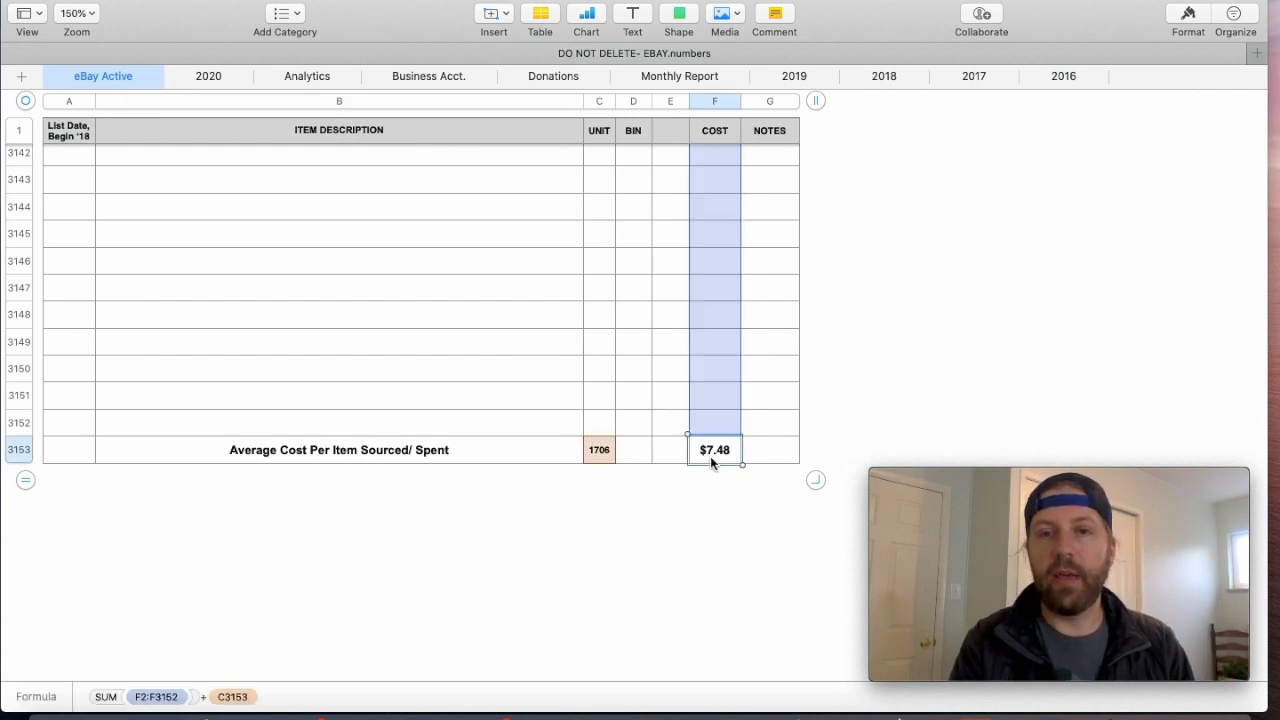
- Go back to the first active listings, open the 2020 sheet and find its most recent April sales
{"action": "left_click", "coordinate": [461, 335]}
{"action": "scroll", "coordinate": [461, 335], "scroll_direction": "up", "scroll_amount": 3}
{"action": "scroll", "coordinate": [461, 335], "scroll_direction": "up", "scroll_amount": 20}
{"action": "scroll", "coordinate": [461, 335], "scroll_direction": "up", "scroll_amount": 20}
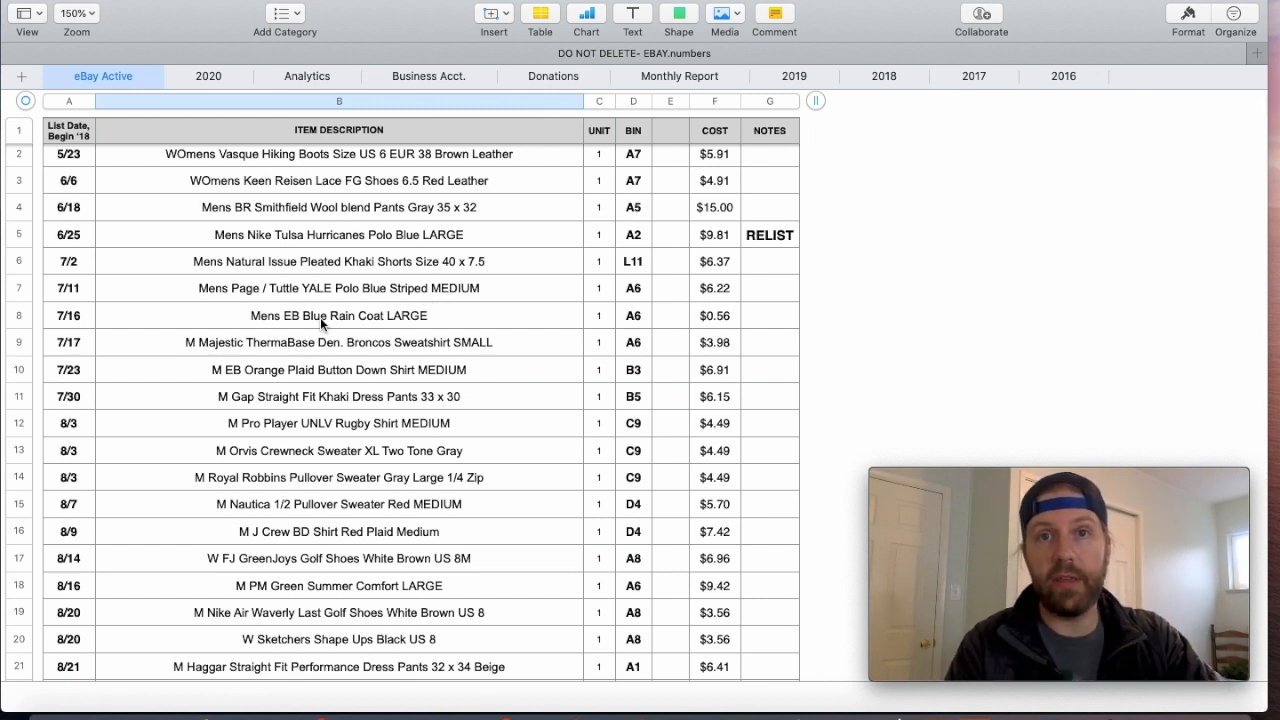
{"action": "left_click", "coordinate": [208, 77]}
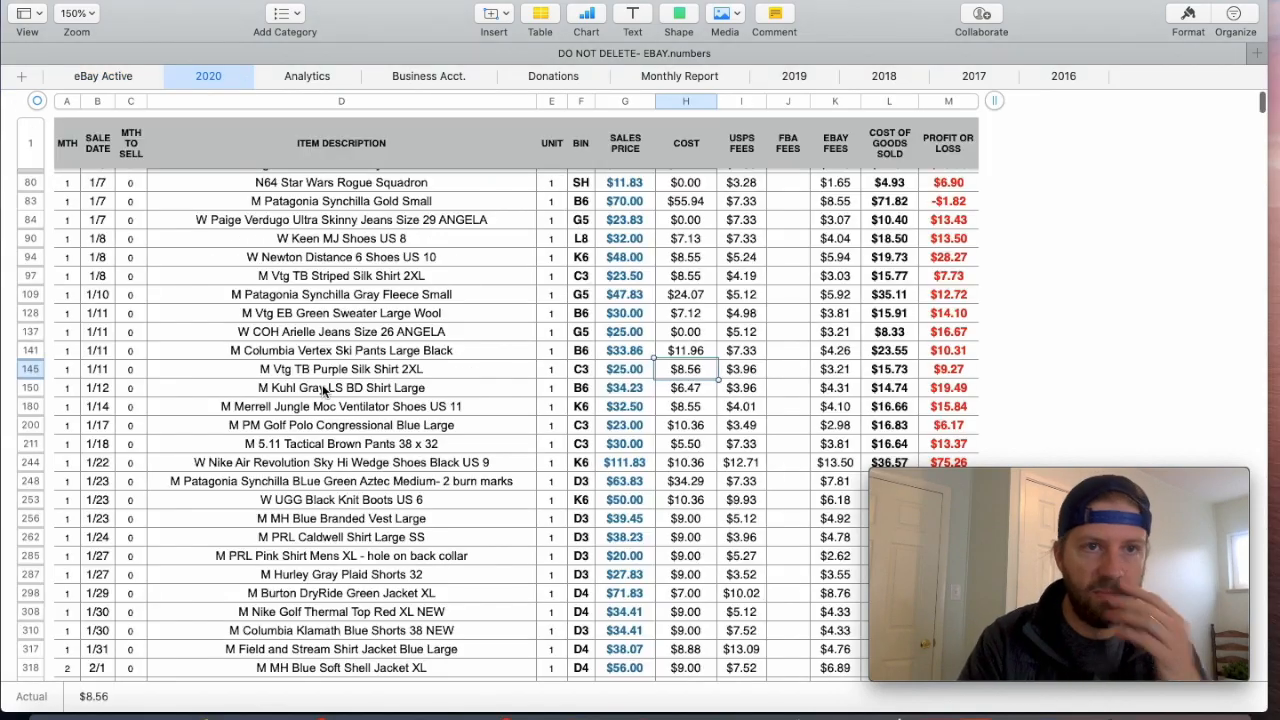
{"action": "scroll", "coordinate": [322, 388], "scroll_direction": "down", "scroll_amount": 20}
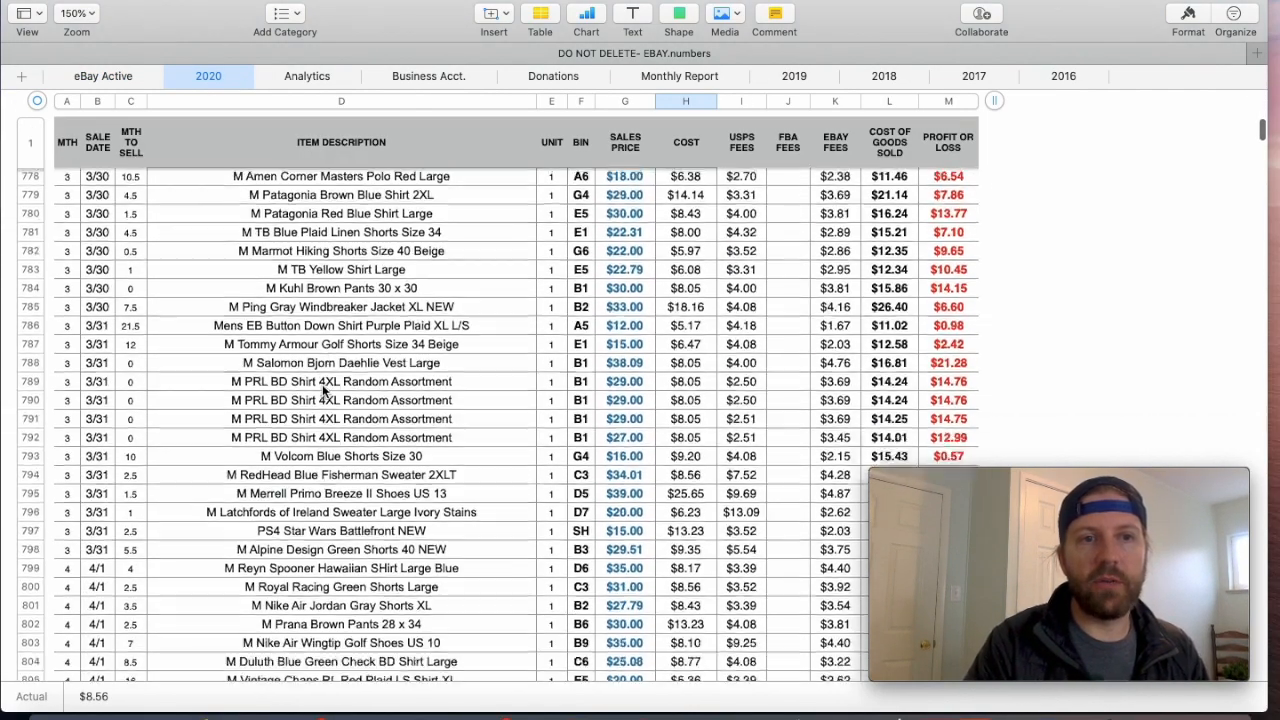
{"action": "scroll", "coordinate": [322, 390], "scroll_direction": "down", "scroll_amount": 15}
{"action": "scroll", "coordinate": [322, 388], "scroll_direction": "down", "scroll_amount": 5}
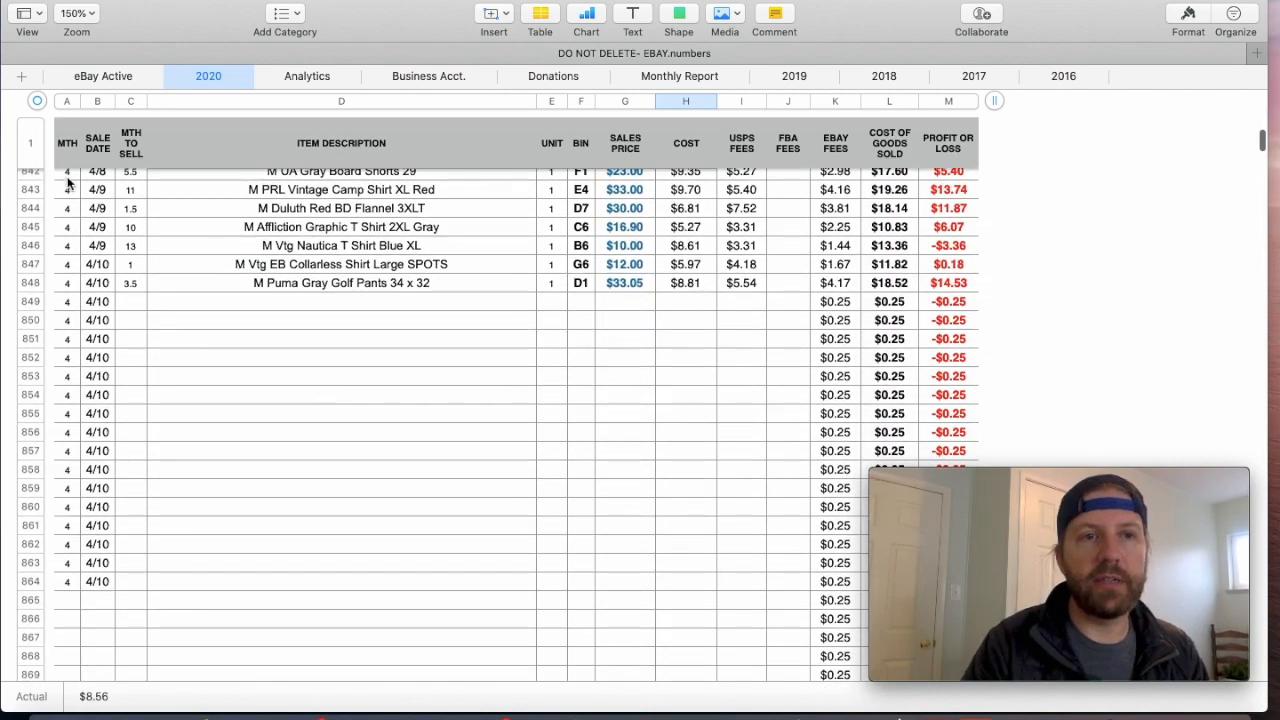
- Examine the month column, and the sale date and months to sell in the UA Gray Board Shorts row
{"action": "left_click", "coordinate": [63, 147]}
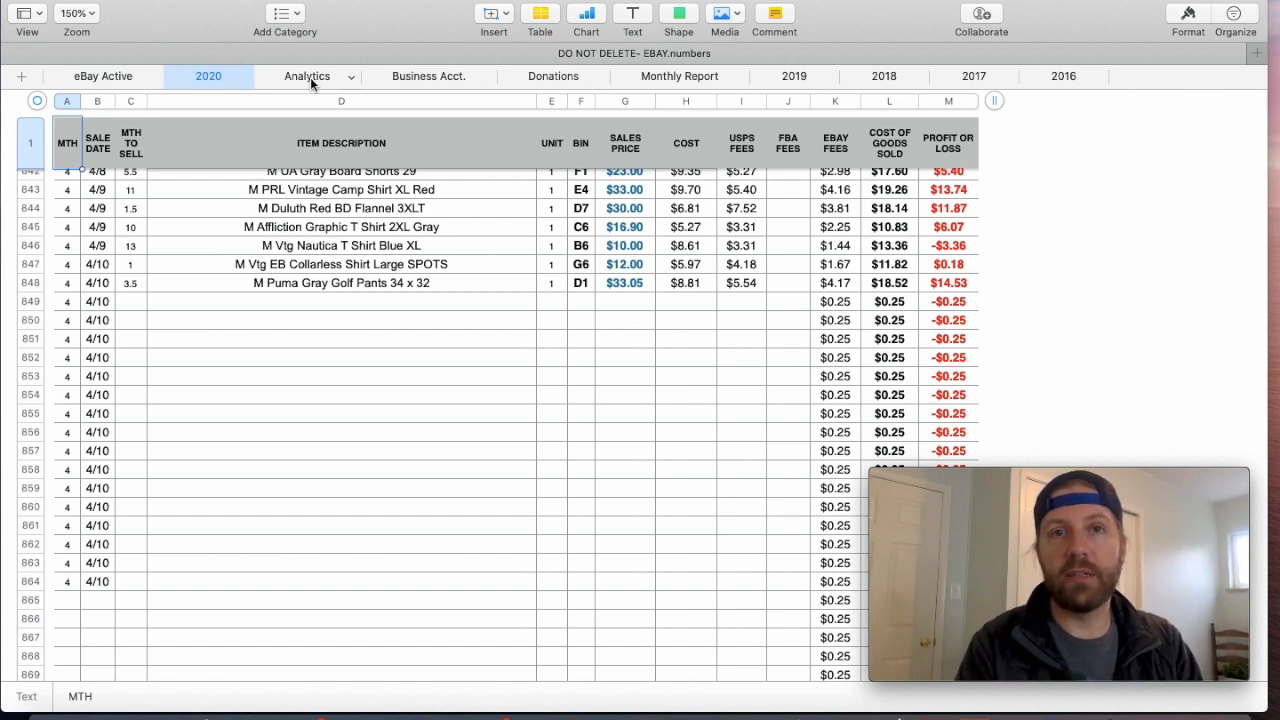
{"action": "left_click", "coordinate": [67, 190]}
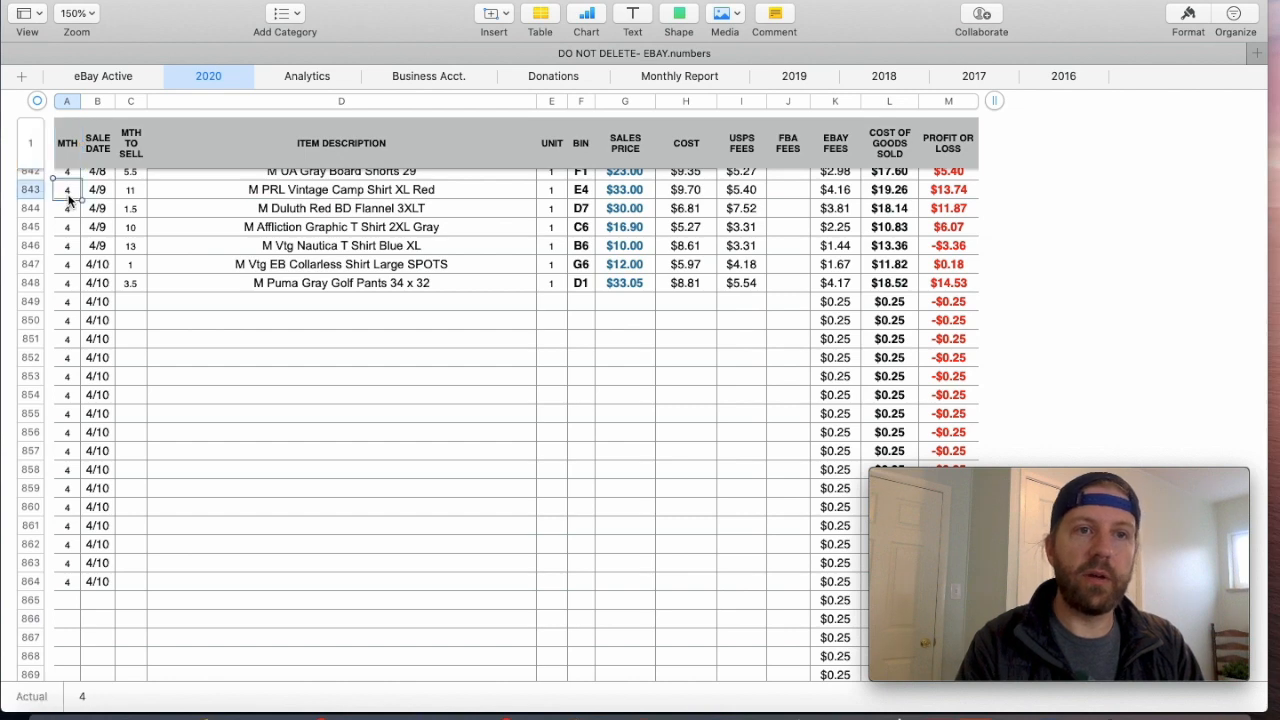
{"action": "scroll", "coordinate": [68, 200], "scroll_direction": "up", "scroll_amount": 3}
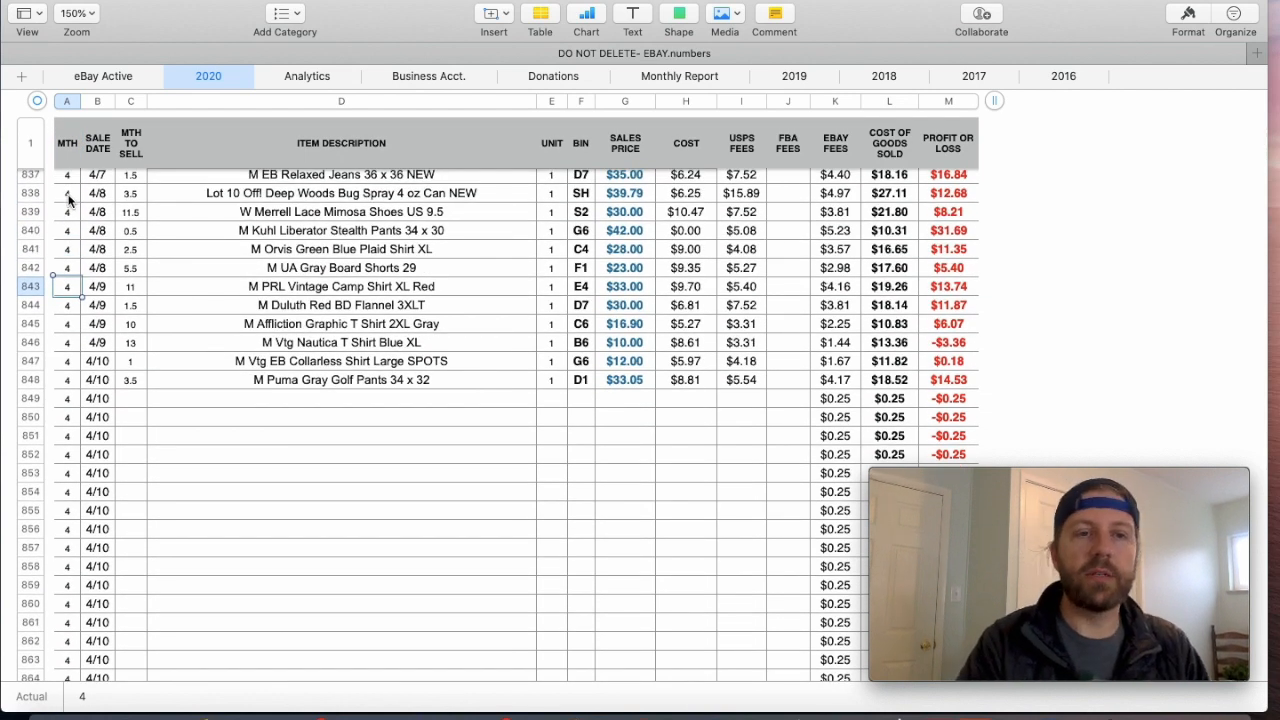
{"action": "left_click", "coordinate": [97, 268]}
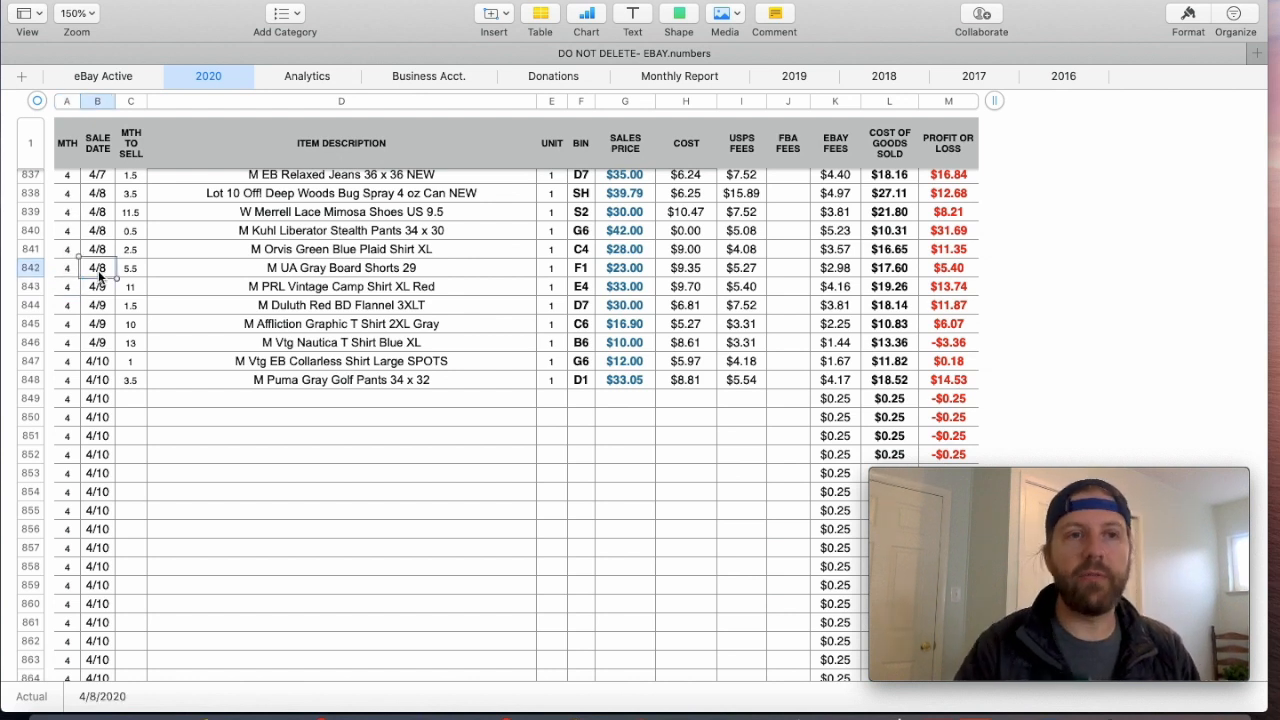
{"action": "left_click", "coordinate": [132, 274]}
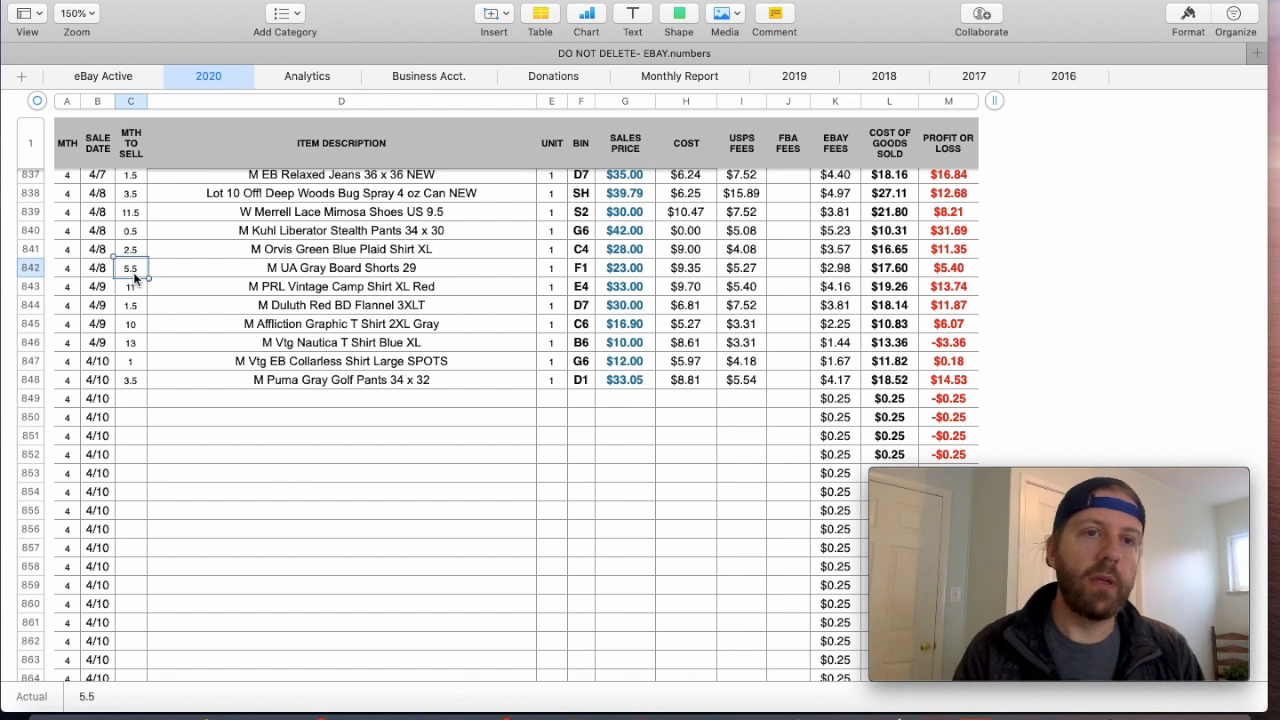
{"action": "left_click", "coordinate": [30, 268]}
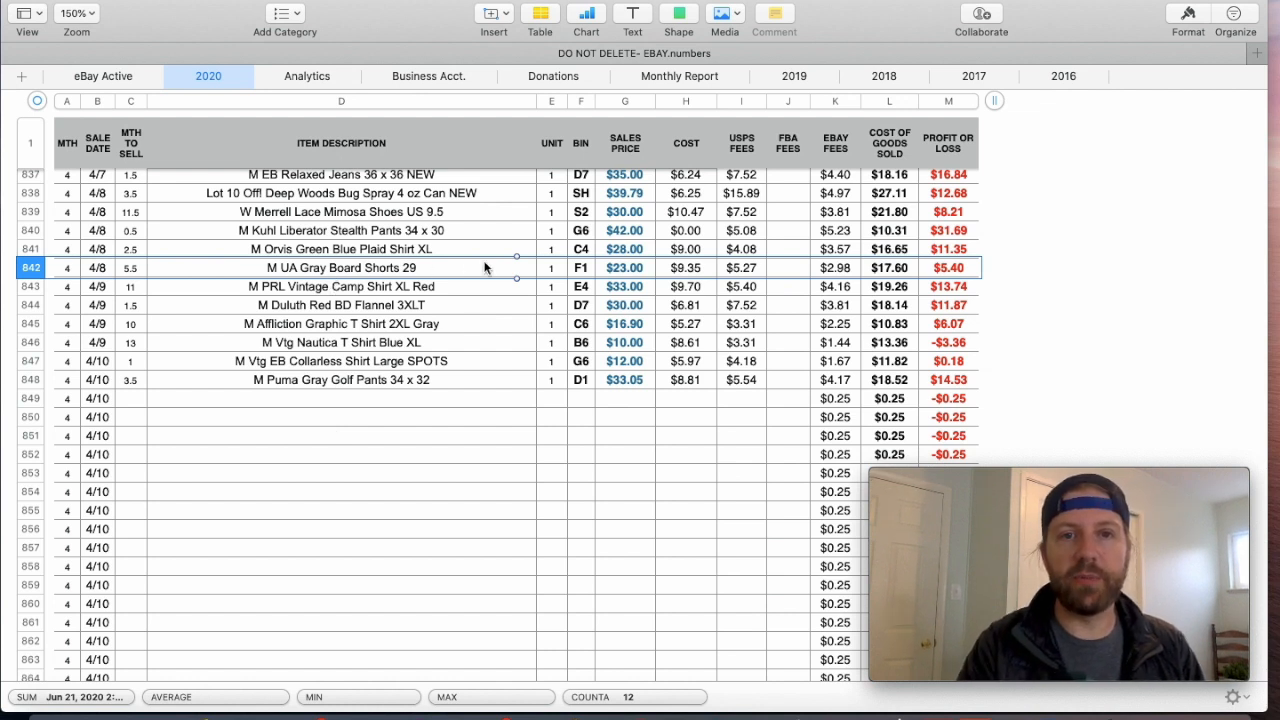
- Examine the bin, sales price, cost, USPS fees and FBA fees of the UA Gray Board Shorts sale
{"action": "left_click", "coordinate": [583, 270]}
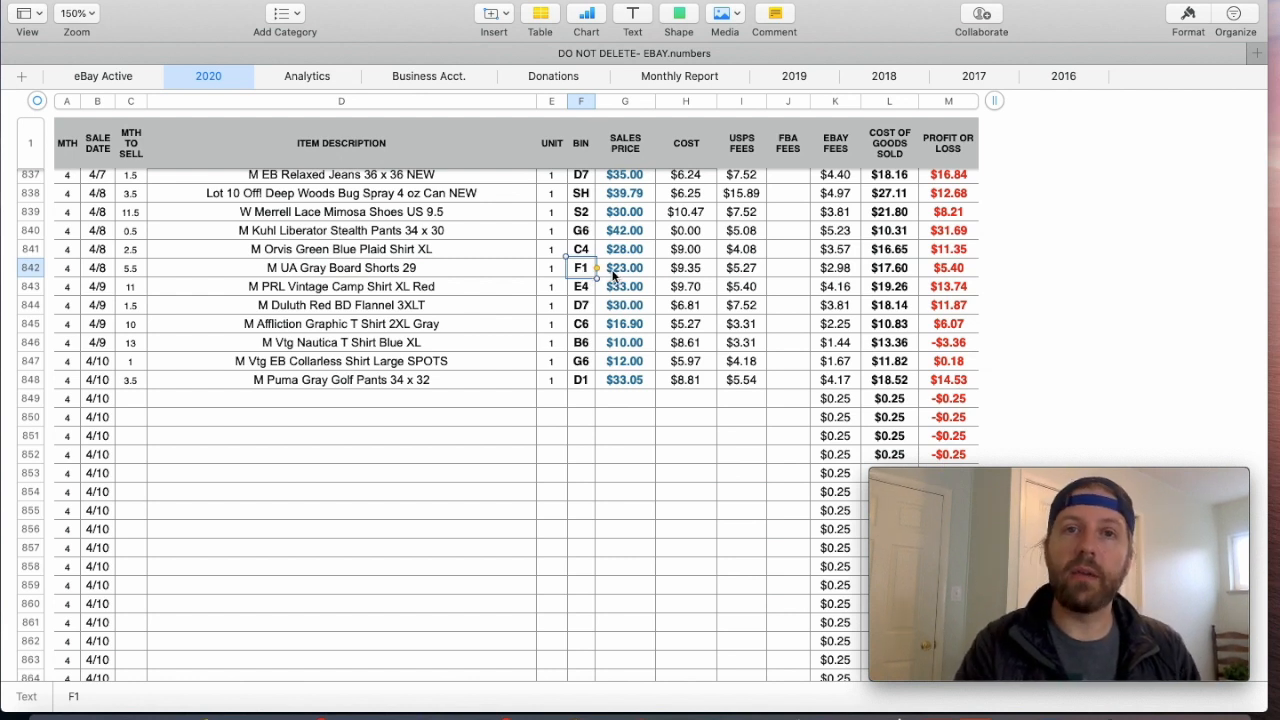
{"action": "left_click", "coordinate": [614, 270]}
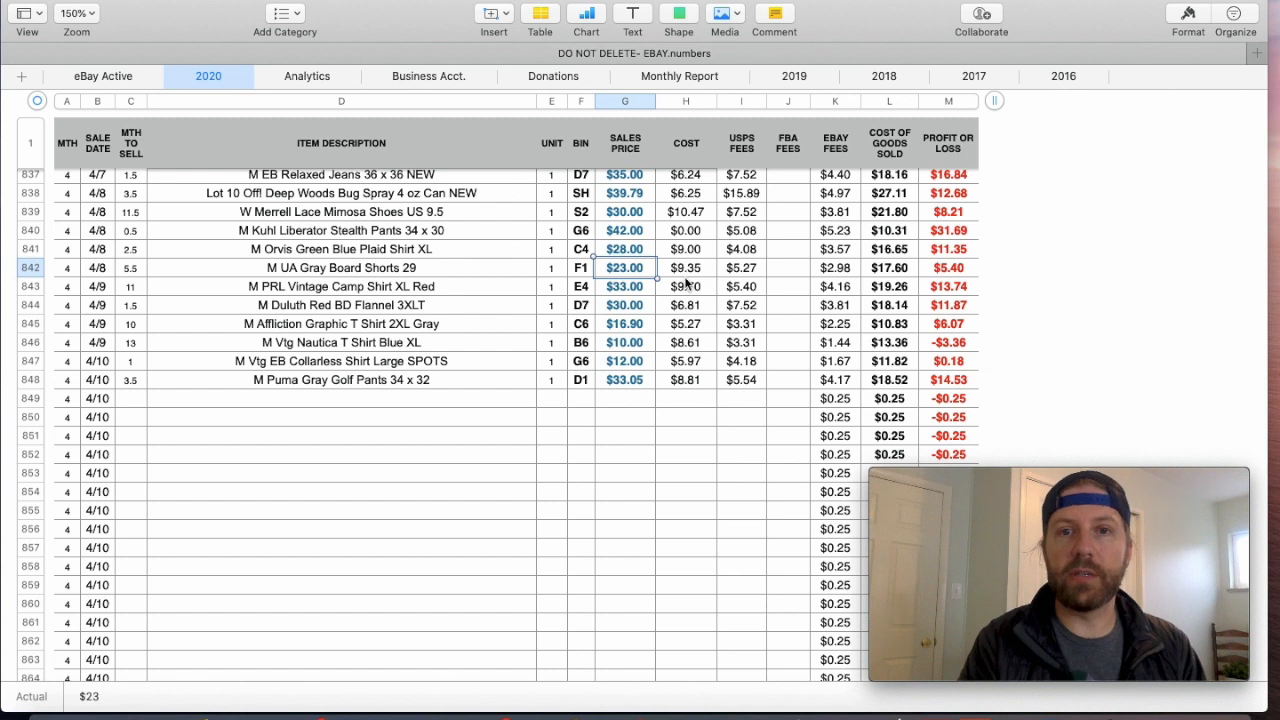
{"action": "left_click", "coordinate": [687, 276]}
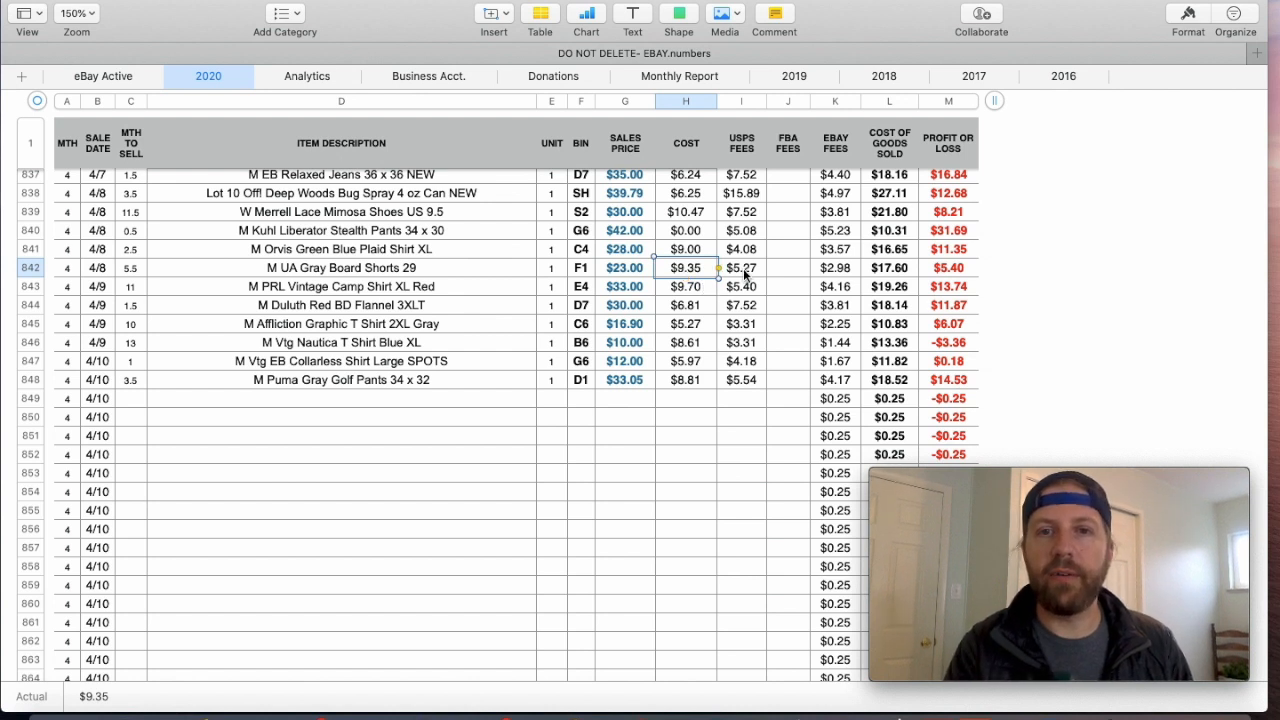
{"action": "left_click", "coordinate": [746, 275]}
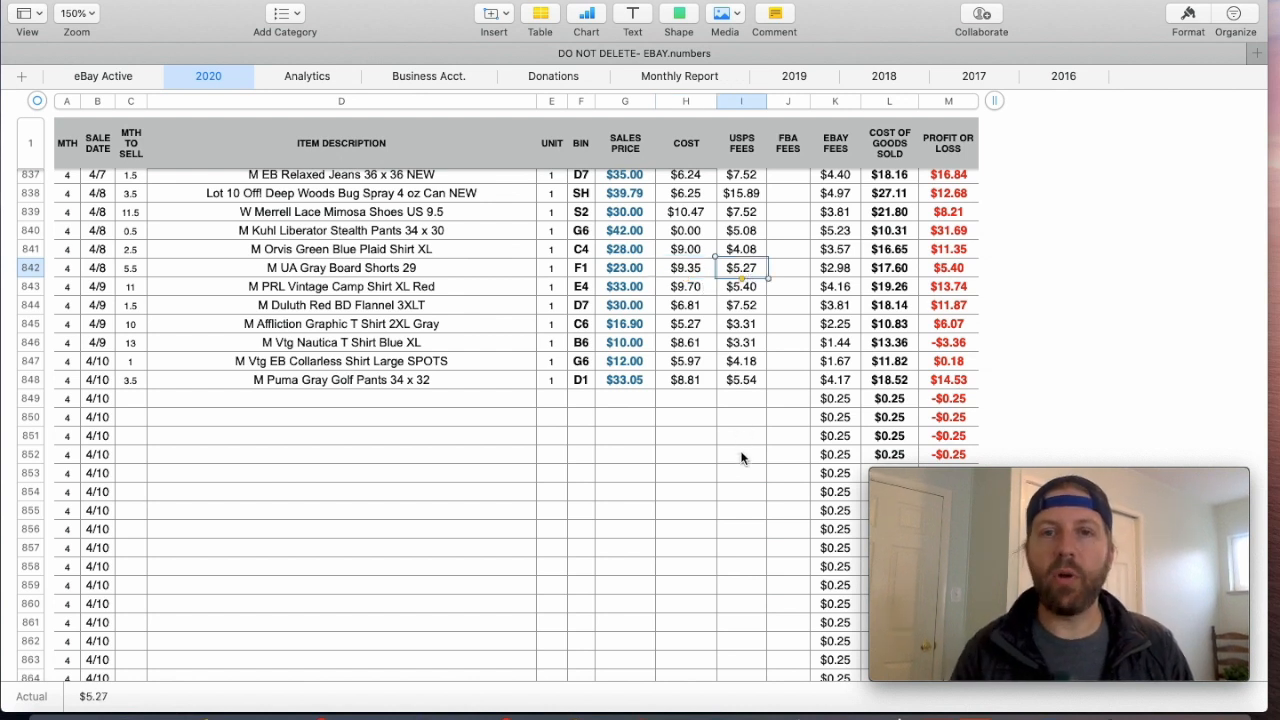
{"action": "left_click", "coordinate": [736, 147]}
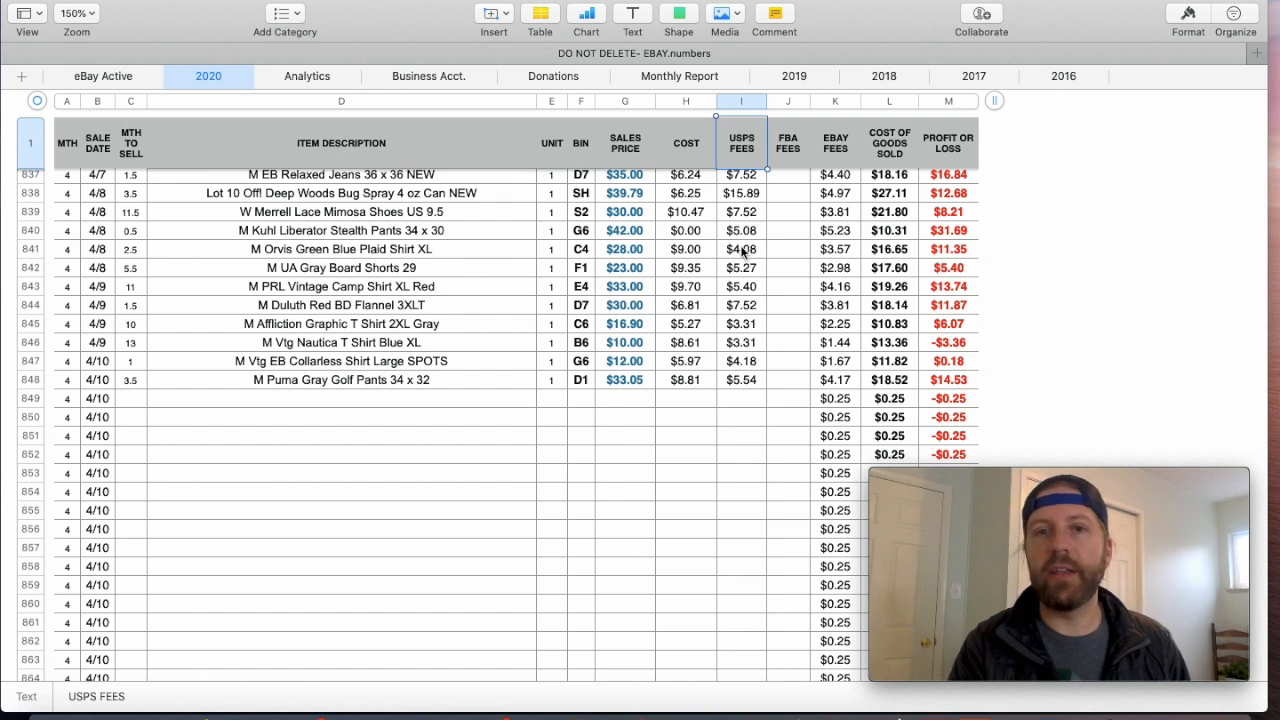
{"action": "left_click", "coordinate": [742, 268]}
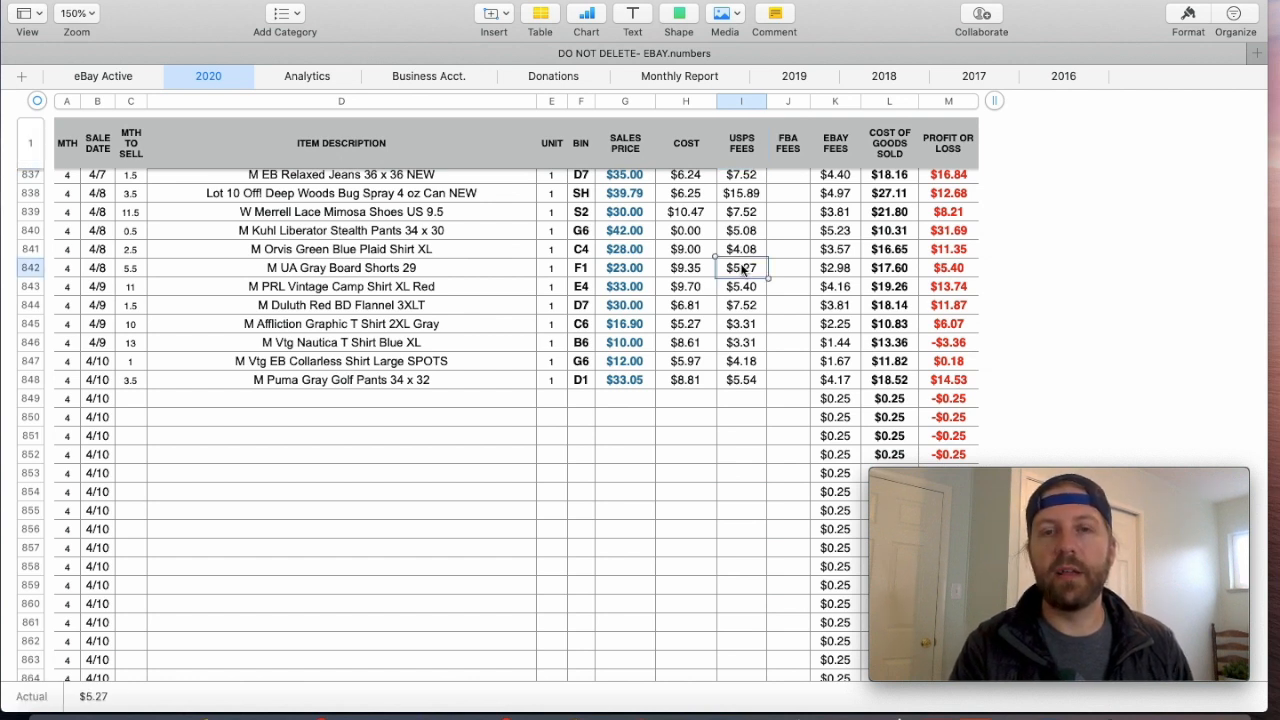
{"action": "left_click", "coordinate": [788, 268]}
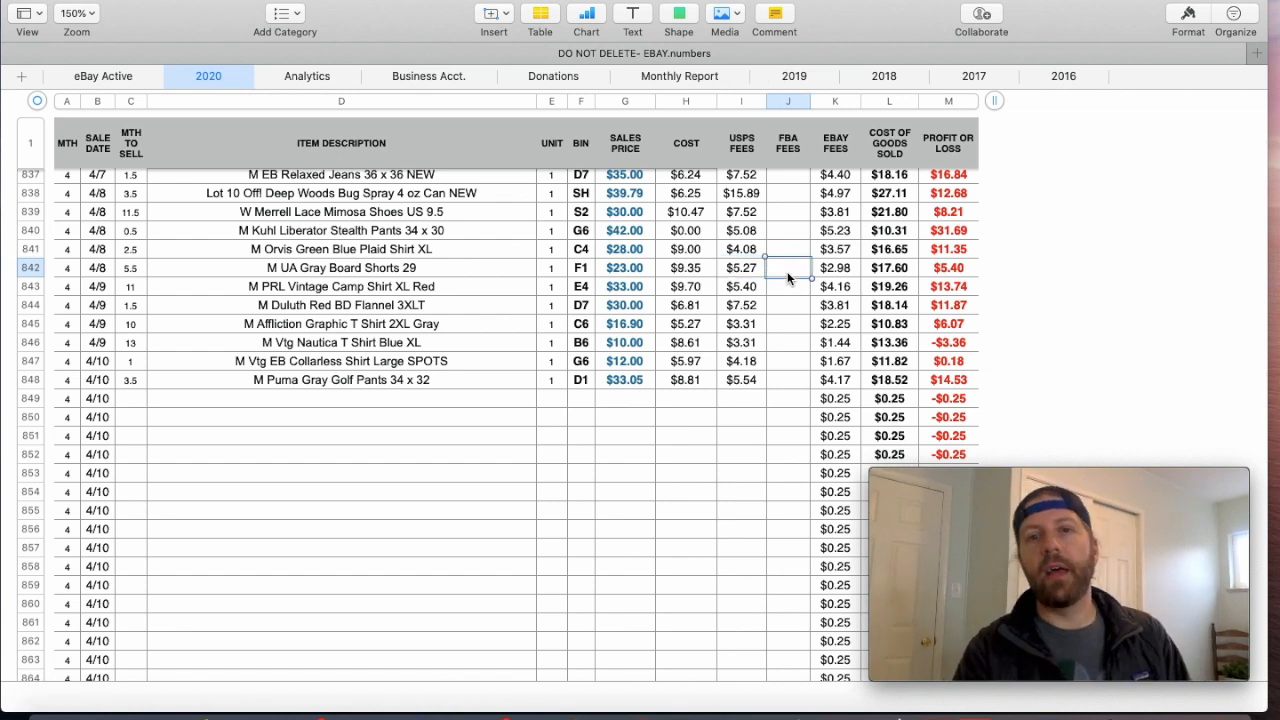
- Inspect the eBay fees, cost of goods sold and profit or loss formulas for the UA Gray Board Shorts sale
{"action": "scroll", "coordinate": [787, 271], "scroll_direction": "up", "scroll_amount": 2}
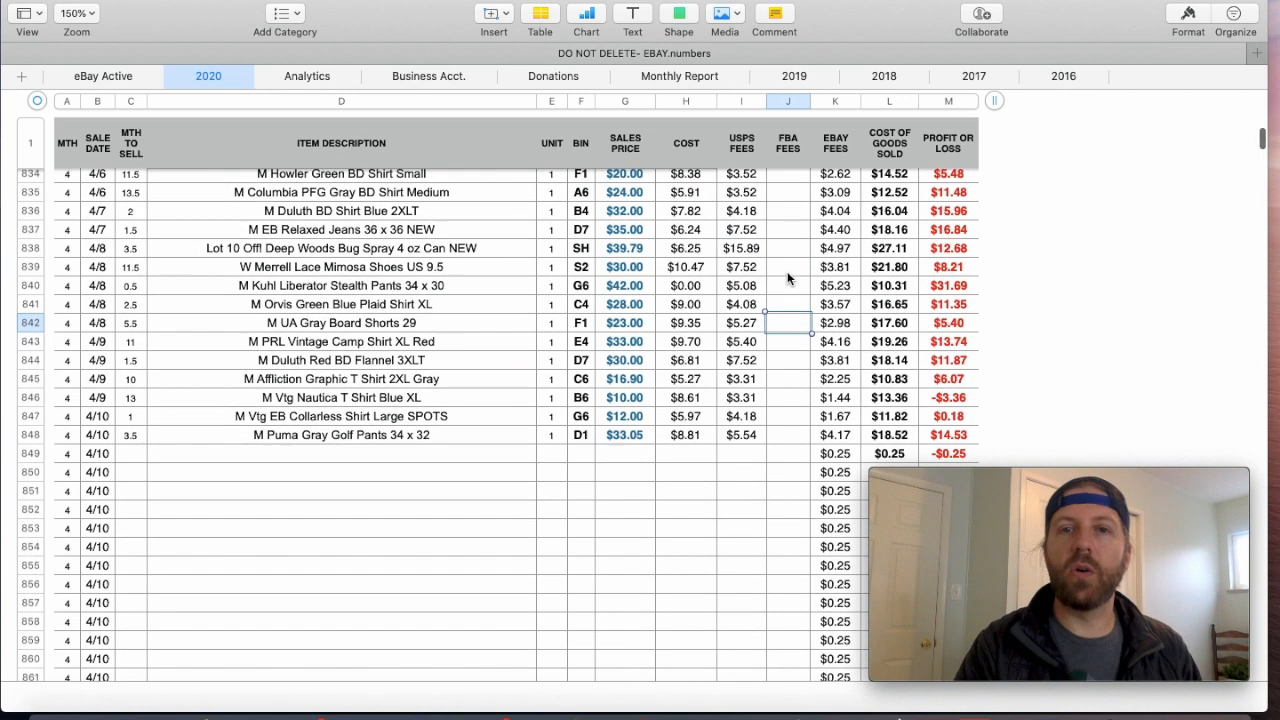
{"action": "left_click", "coordinate": [840, 324]}
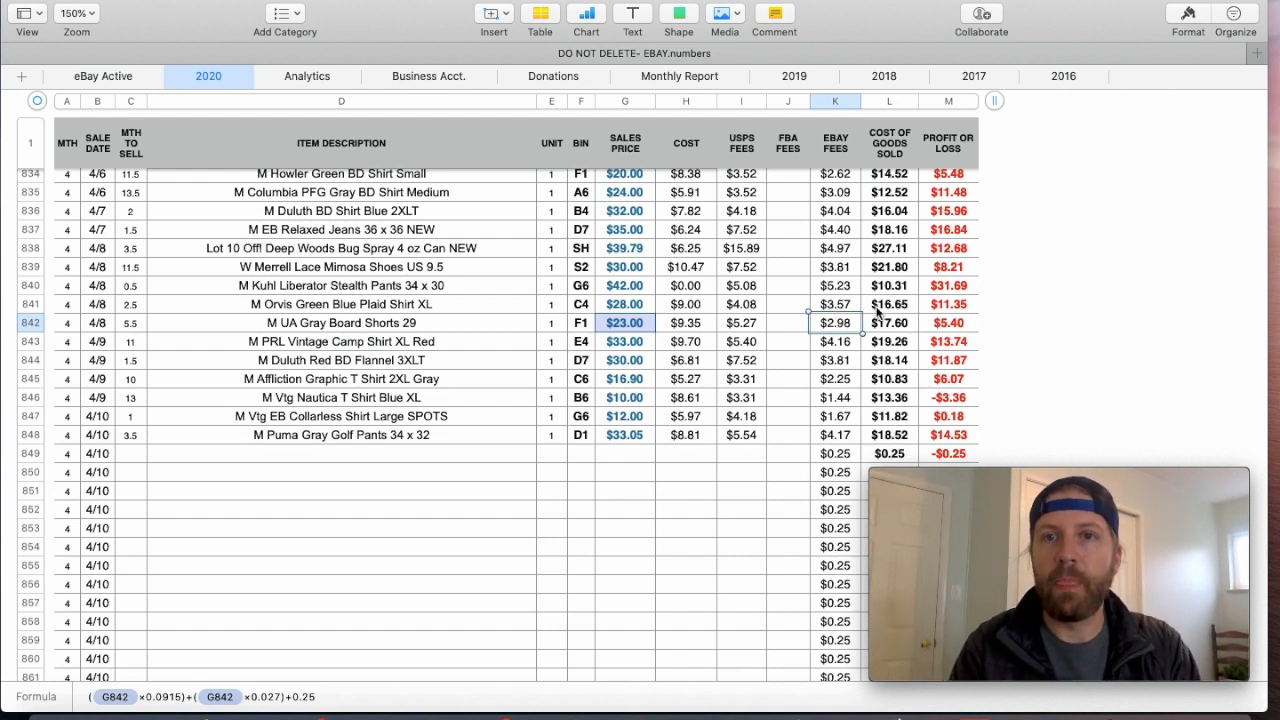
{"action": "left_click", "coordinate": [888, 140]}
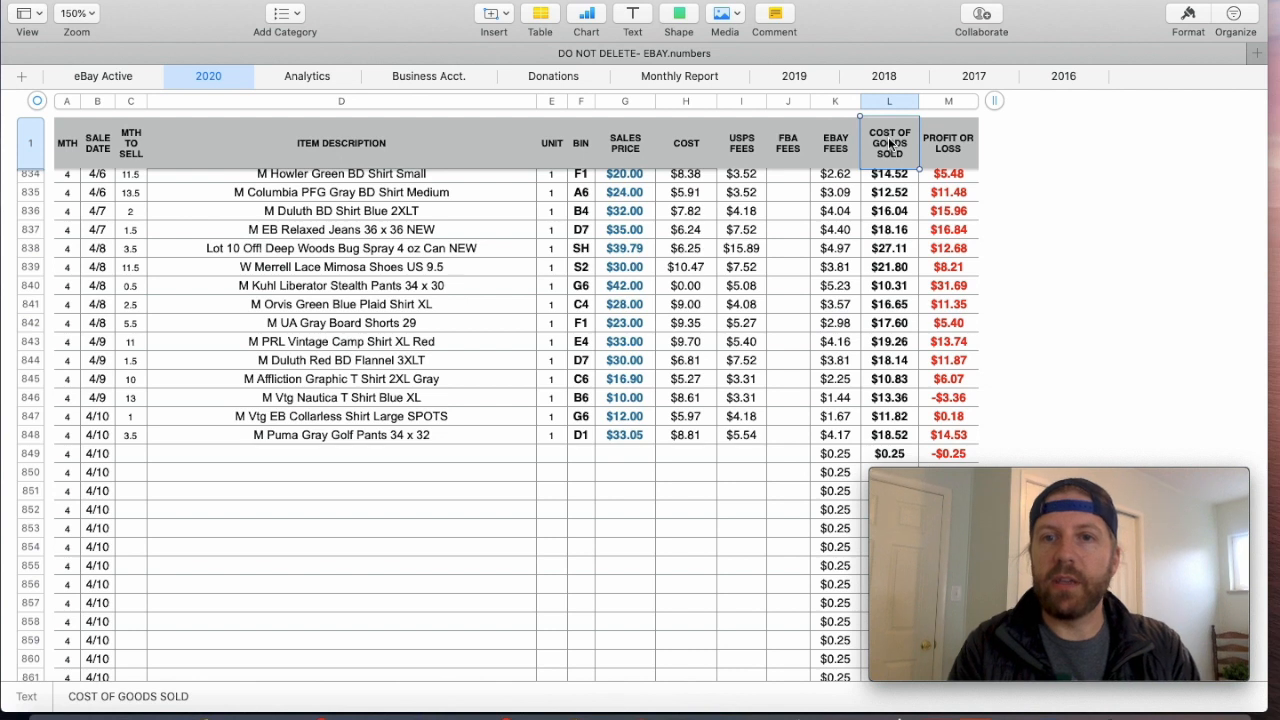
{"action": "double_click", "coordinate": [884, 328]}
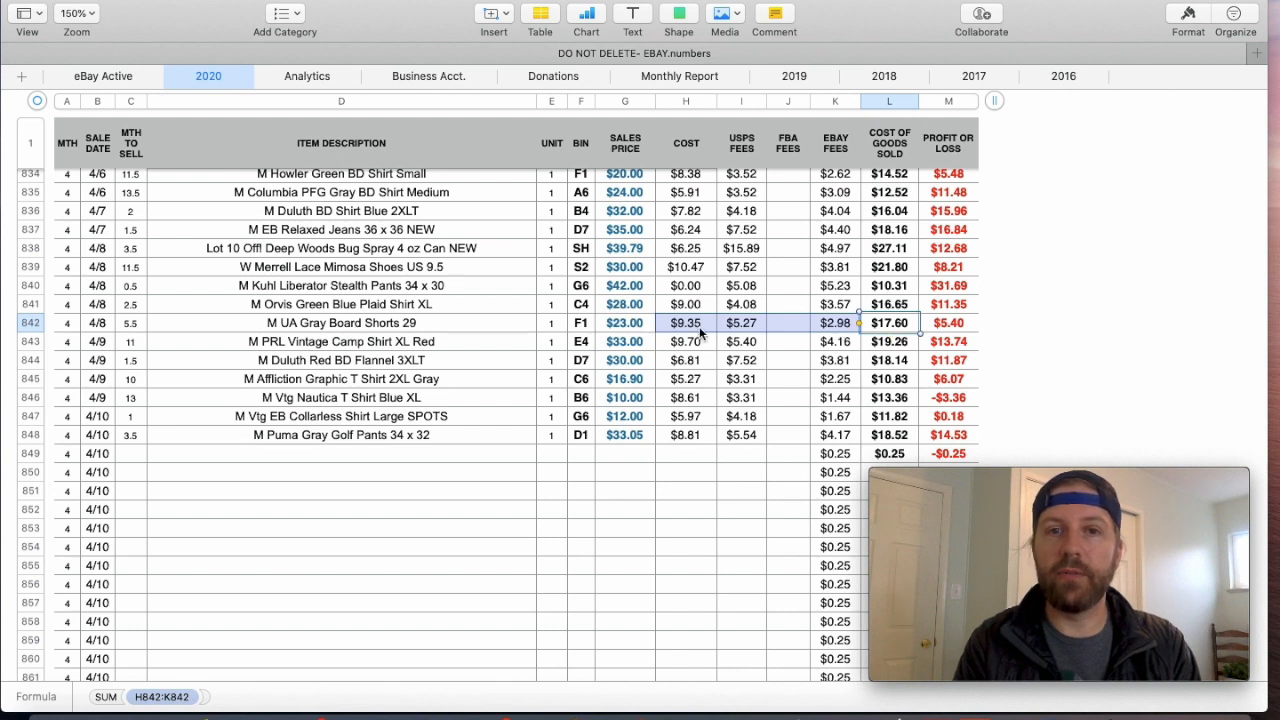
{"action": "double_click", "coordinate": [942, 328]}
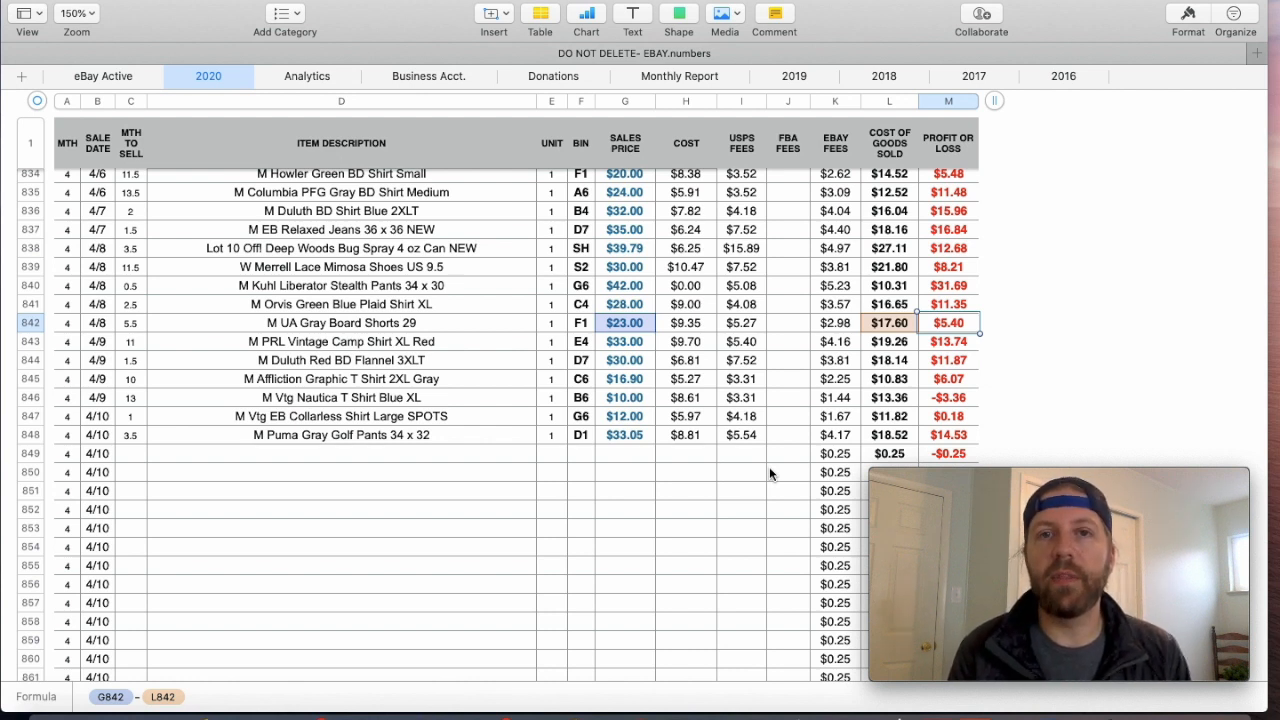
- Examine the profit or loss formulas of the April sales from the Columbia PFG Gray shirt down to the Vtg Nautica T shirt
{"action": "left_click", "coordinate": [950, 197]}
{"action": "key", "text": "Down"}
{"action": "key", "text": "Down"}
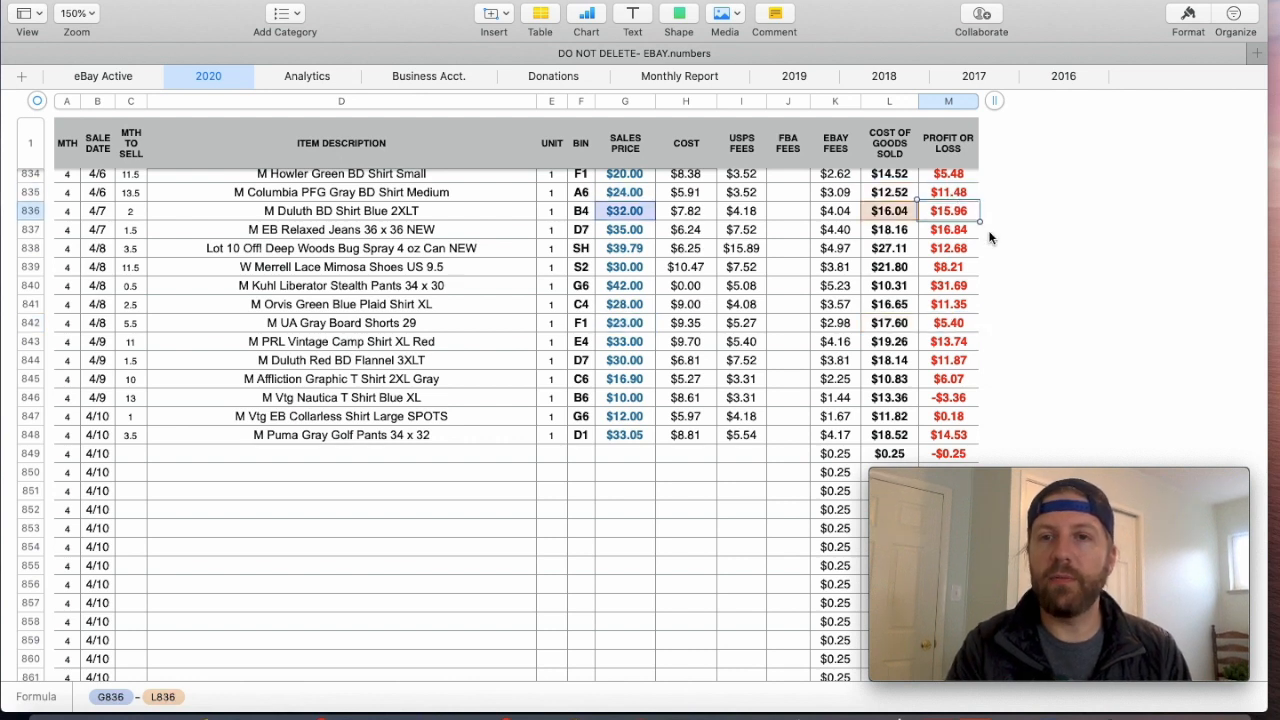
{"action": "key", "text": "Down"}
{"action": "key", "text": "Down"}
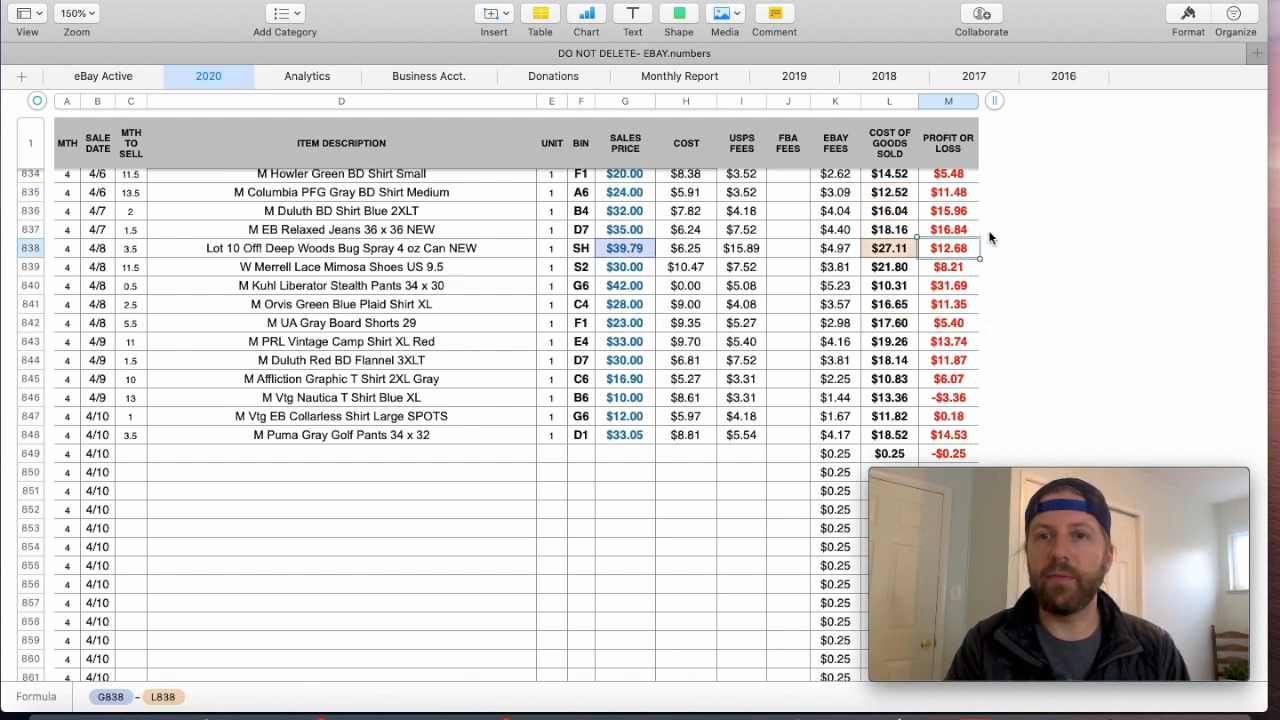
{"action": "key", "text": "Down"}
{"action": "key", "text": "Down"}
{"action": "key", "text": "Down"}
{"action": "key", "text": "Down"}
{"action": "key", "text": "Down"}
{"action": "key", "text": "Down"}
{"action": "key", "text": "Down"}
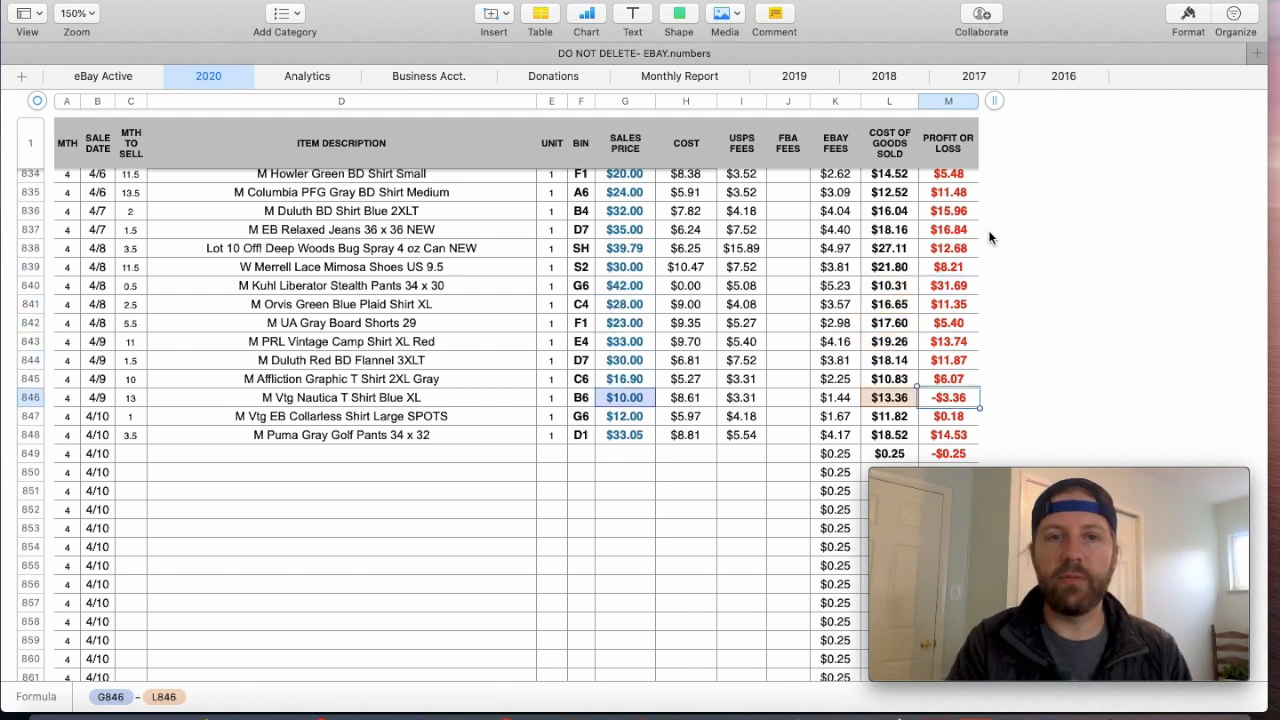
- Inspect the months to sell and the loss of the Vtg Nautica T Shirt Blue XL sale, and compare neighbouring sales
{"action": "left_click", "coordinate": [130, 399]}
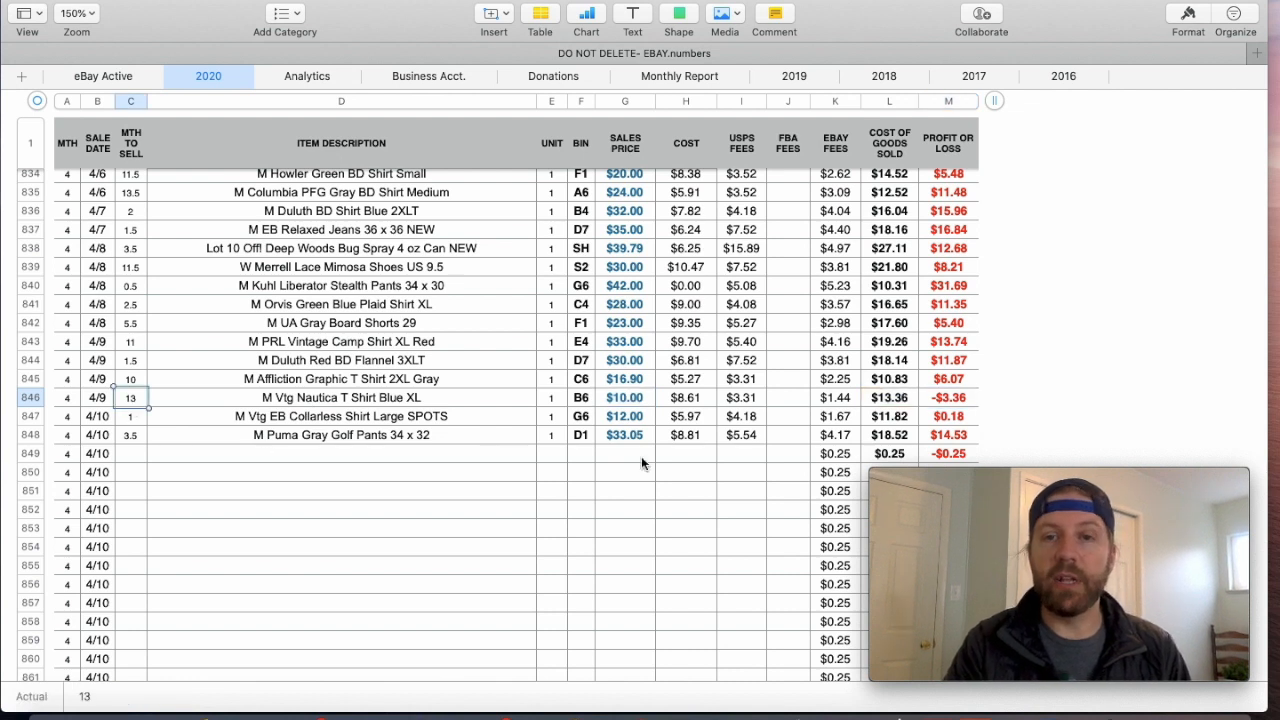
{"action": "left_click", "coordinate": [940, 400]}
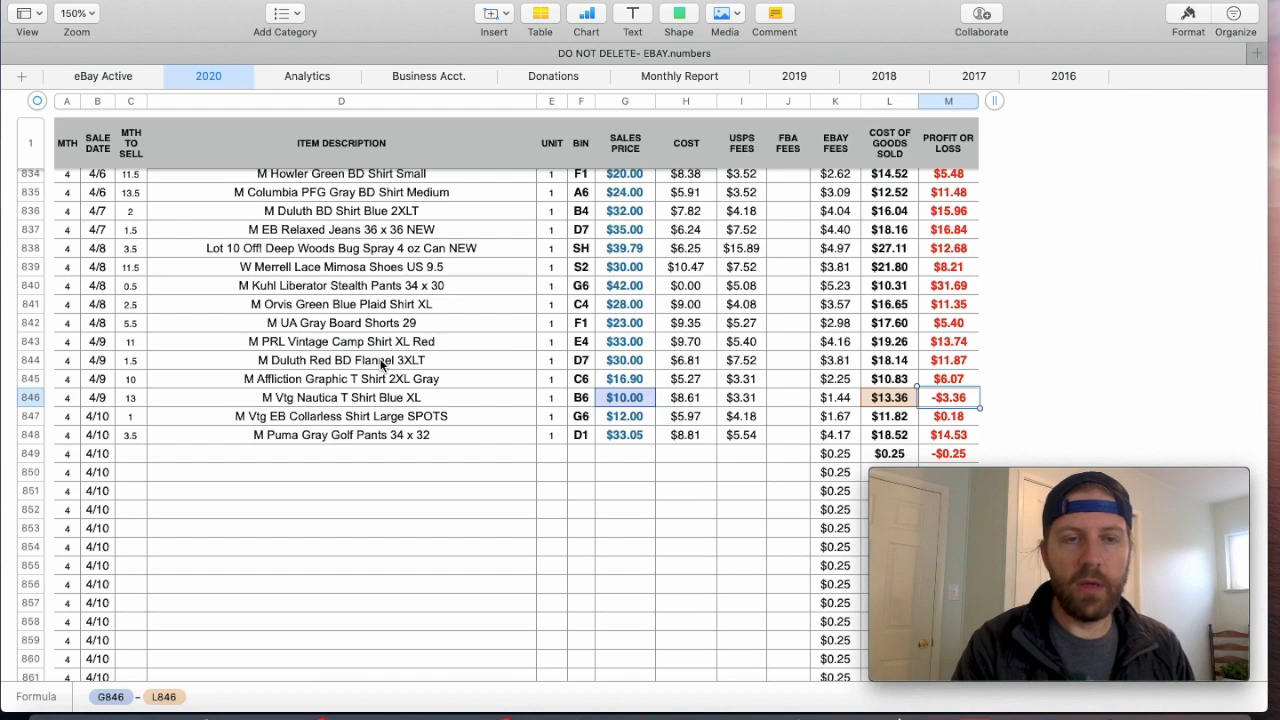
{"action": "scroll", "coordinate": [375, 366], "scroll_direction": "up", "scroll_amount": 3}
{"action": "scroll", "coordinate": [380, 365], "scroll_direction": "down", "scroll_amount": 4}
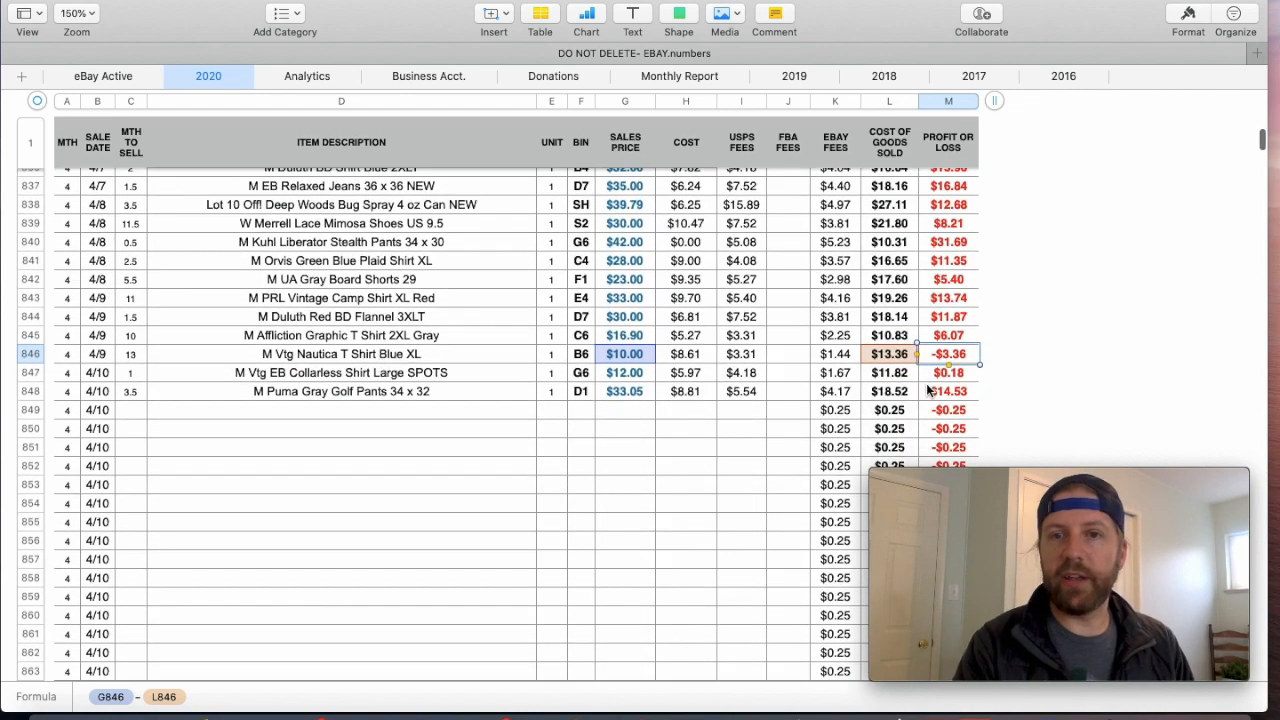
{"action": "scroll", "coordinate": [430, 393], "scroll_direction": "up", "scroll_amount": 2}
{"action": "scroll", "coordinate": [430, 391], "scroll_direction": "down", "scroll_amount": 2}
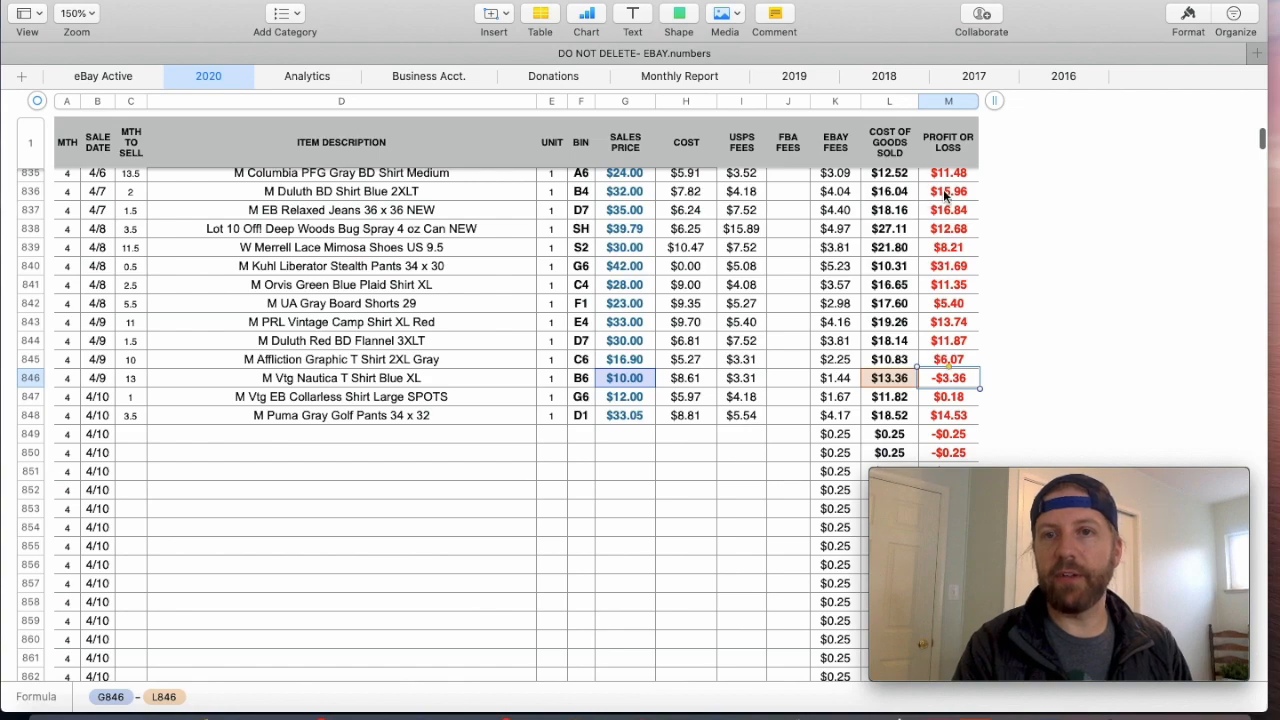
- Select the whole profit or loss column and review the 2020 sales from the January rows through the latest April sales
{"action": "left_click", "coordinate": [944, 100]}
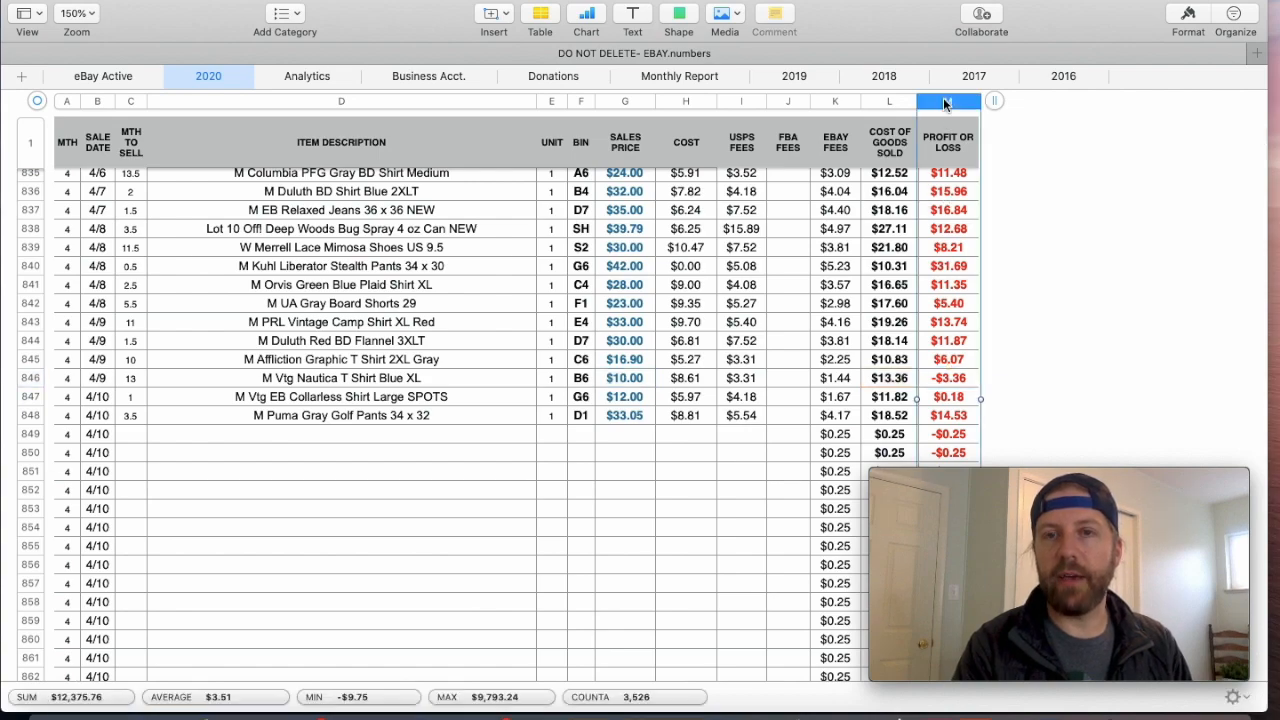
{"action": "scroll", "coordinate": [460, 320], "scroll_direction": "up", "scroll_amount": 20}
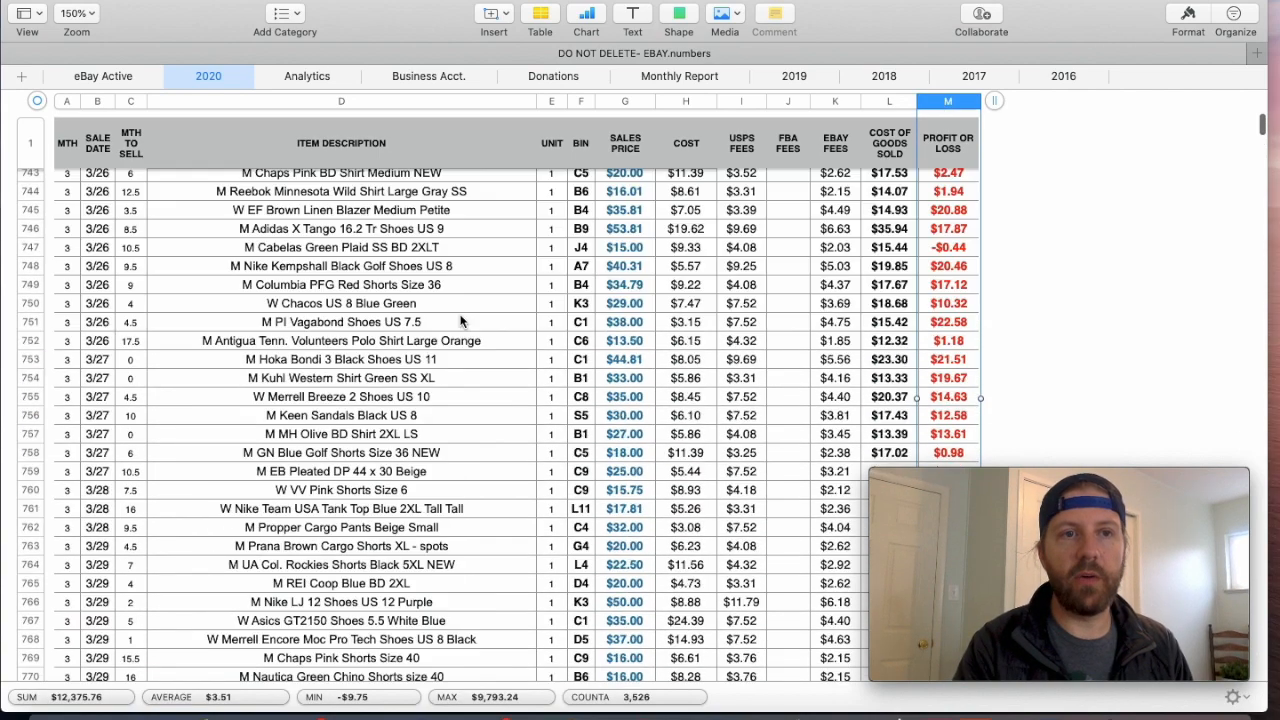
{"action": "scroll", "coordinate": [461, 320], "scroll_direction": "up", "scroll_amount": 2}
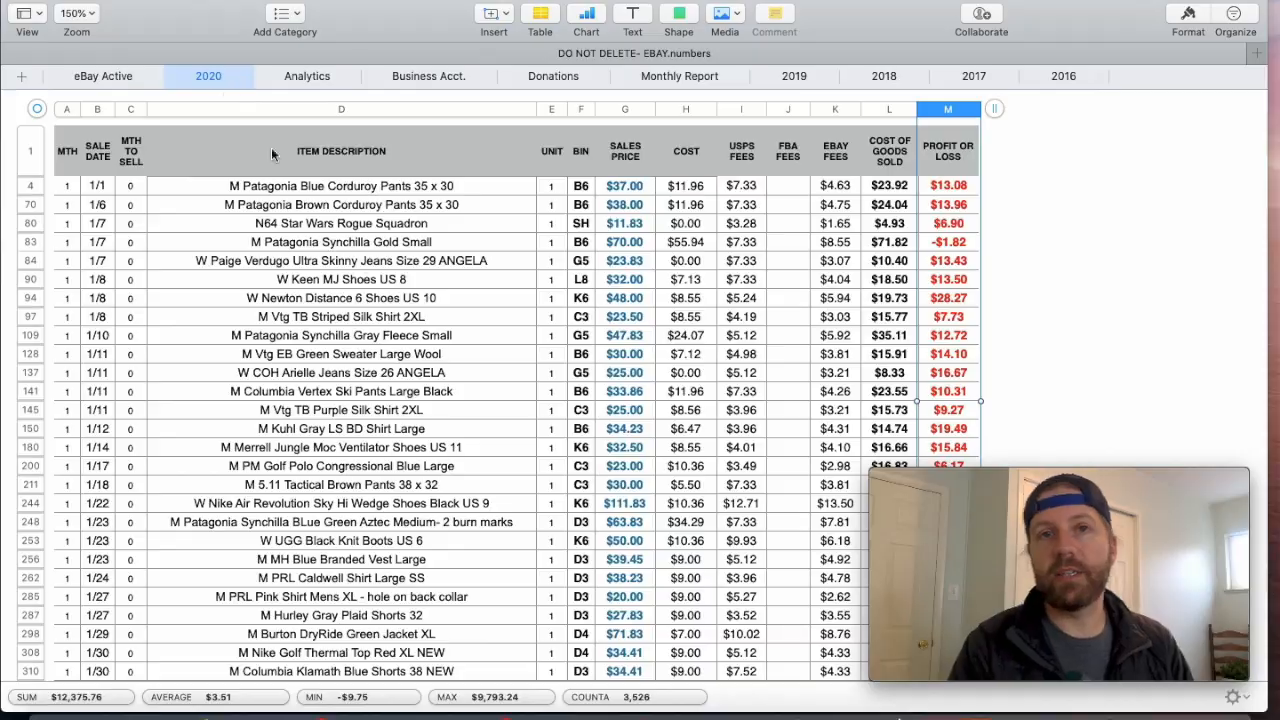
{"action": "scroll", "coordinate": [418, 348], "scroll_direction": "down", "scroll_amount": 10}
{"action": "scroll", "coordinate": [418, 349], "scroll_direction": "down", "scroll_amount": 15}
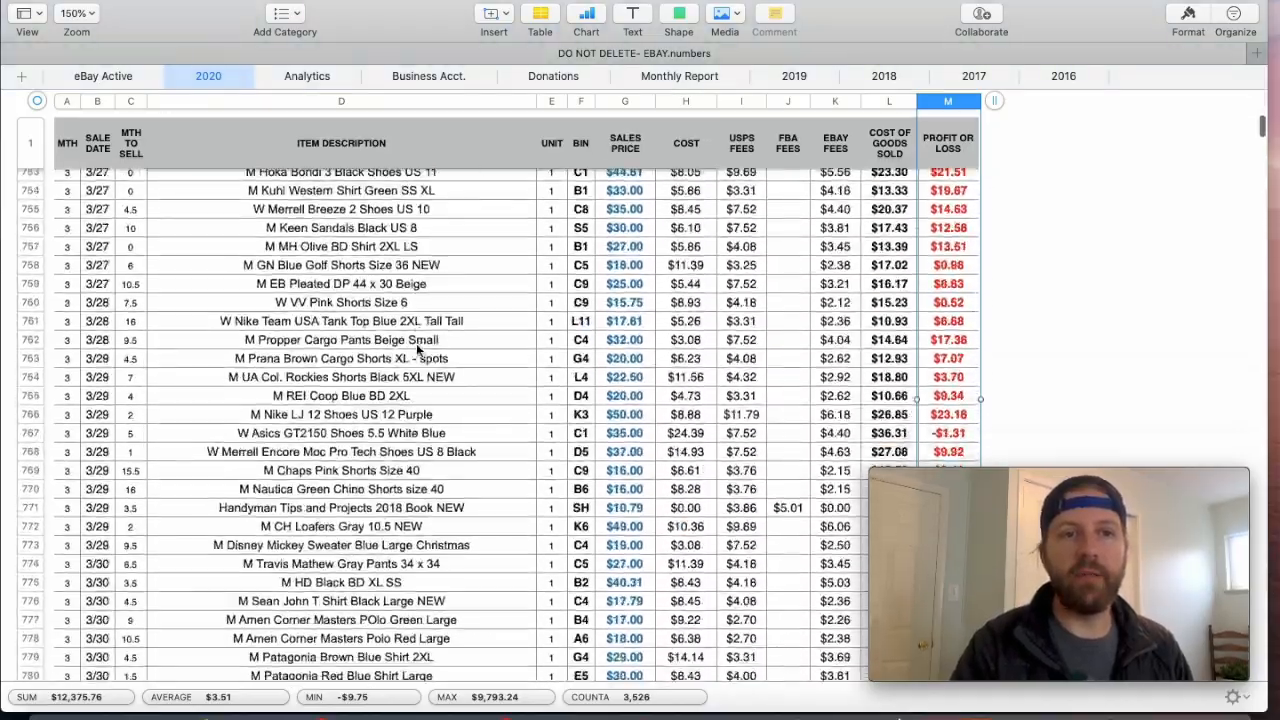
{"action": "scroll", "coordinate": [418, 349], "scroll_direction": "down", "scroll_amount": 5}
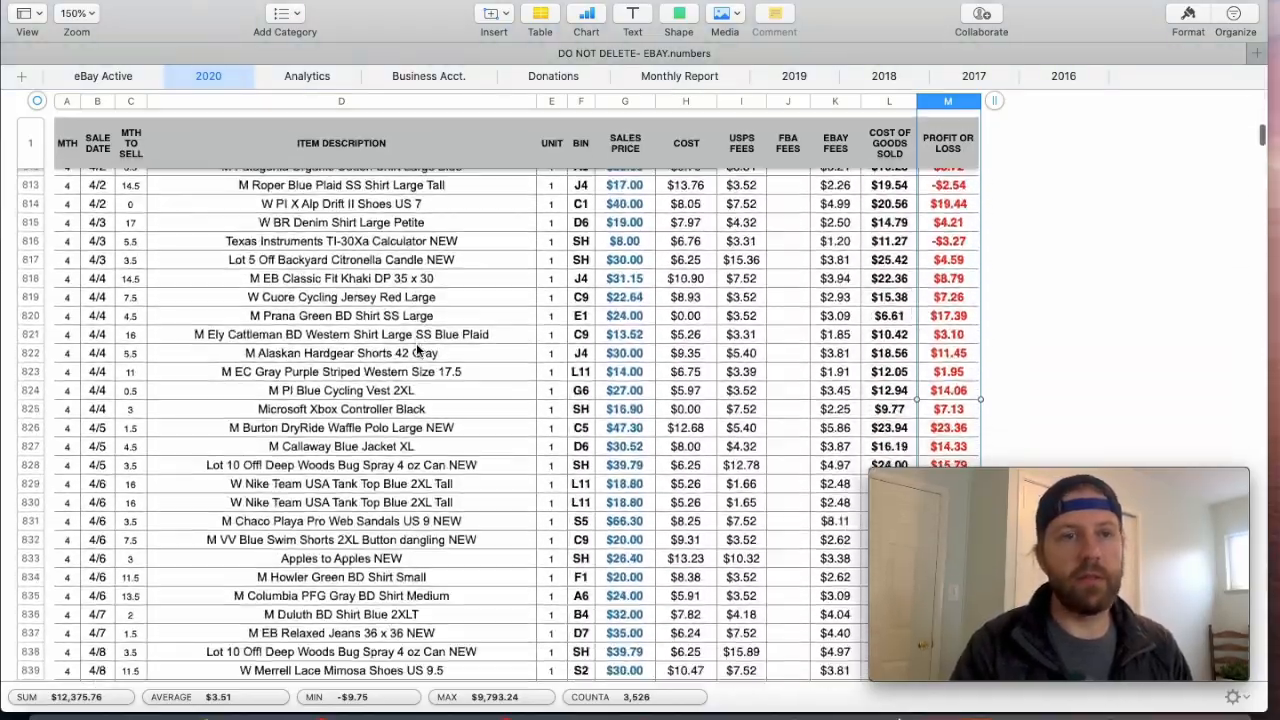
{"action": "scroll", "coordinate": [416, 345], "scroll_direction": "up", "scroll_amount": 5}
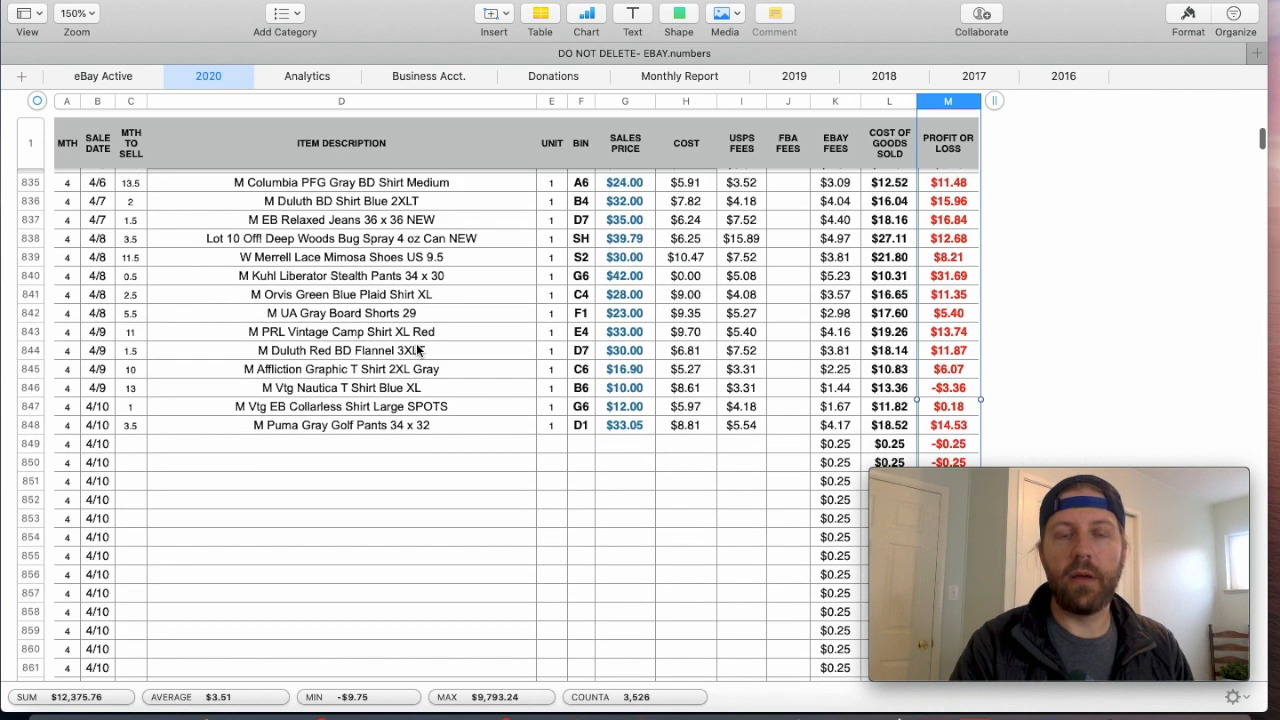
{"action": "scroll", "coordinate": [418, 348], "scroll_direction": "down", "scroll_amount": 2}
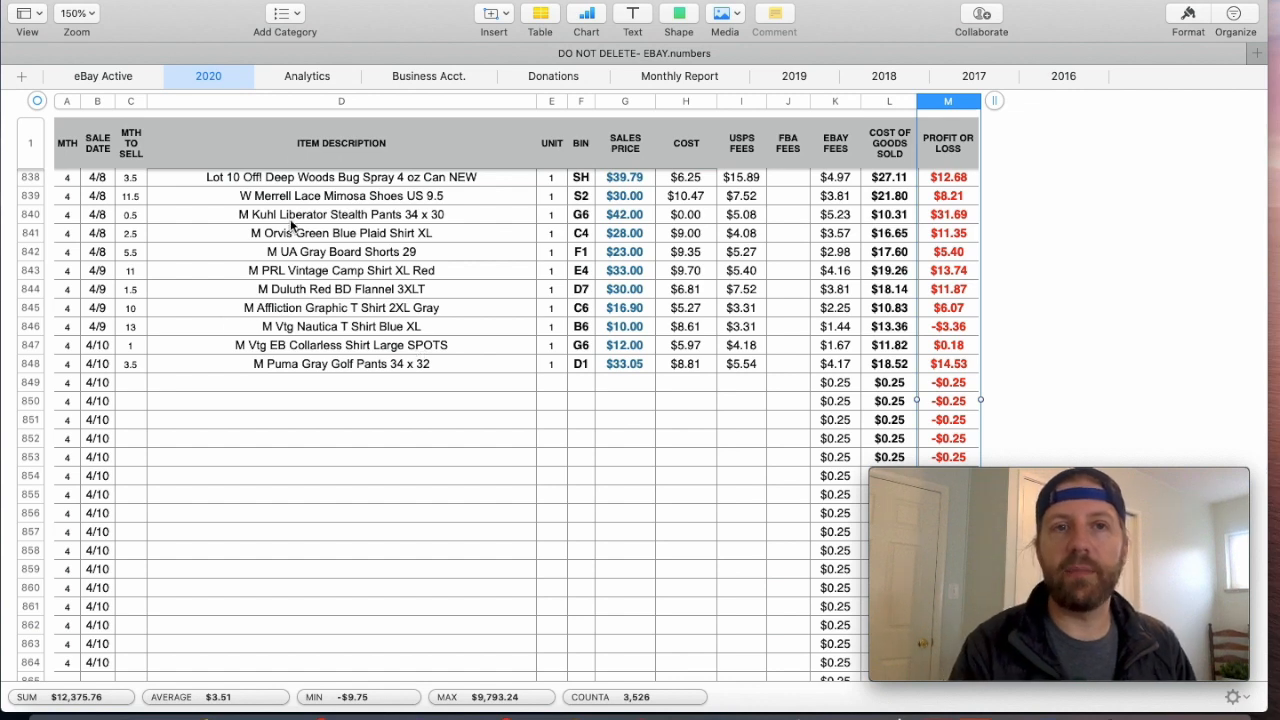
- Compare the eBay Active and 2020 sheet layouts, including the blank column between bin and cost in eBay Active
{"action": "left_click", "coordinate": [88, 77]}
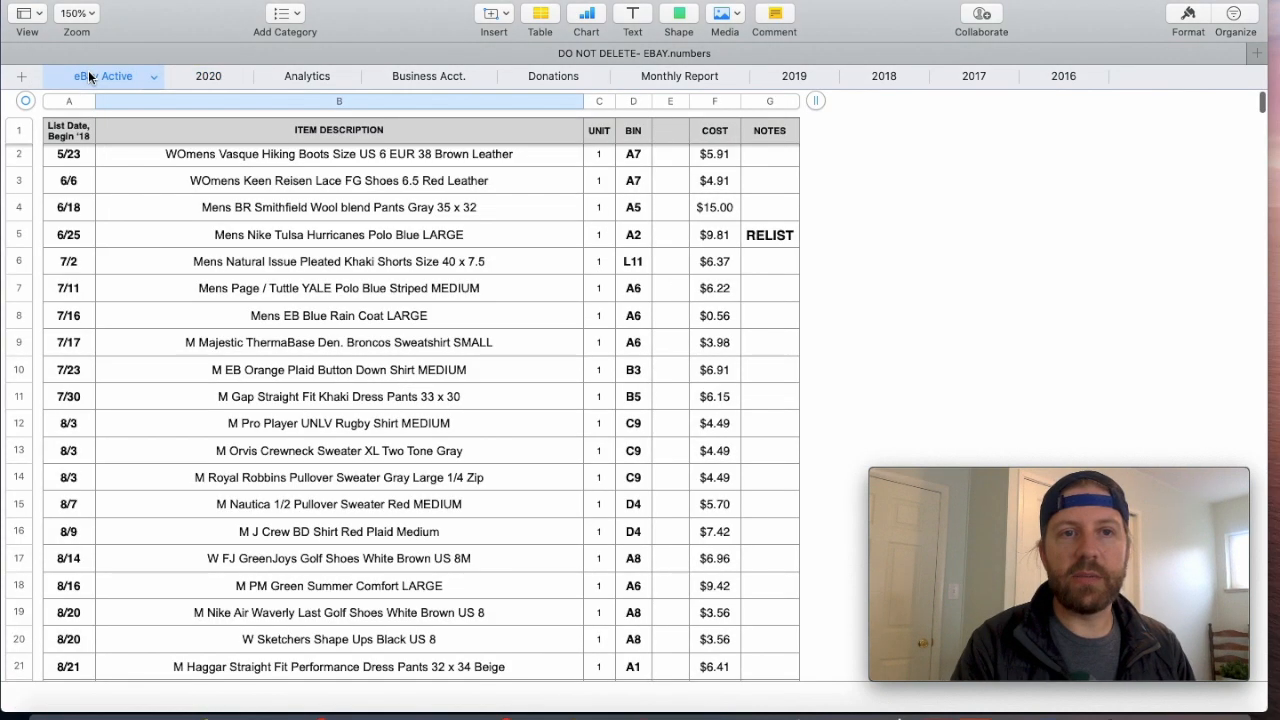
{"action": "left_click", "coordinate": [206, 78]}
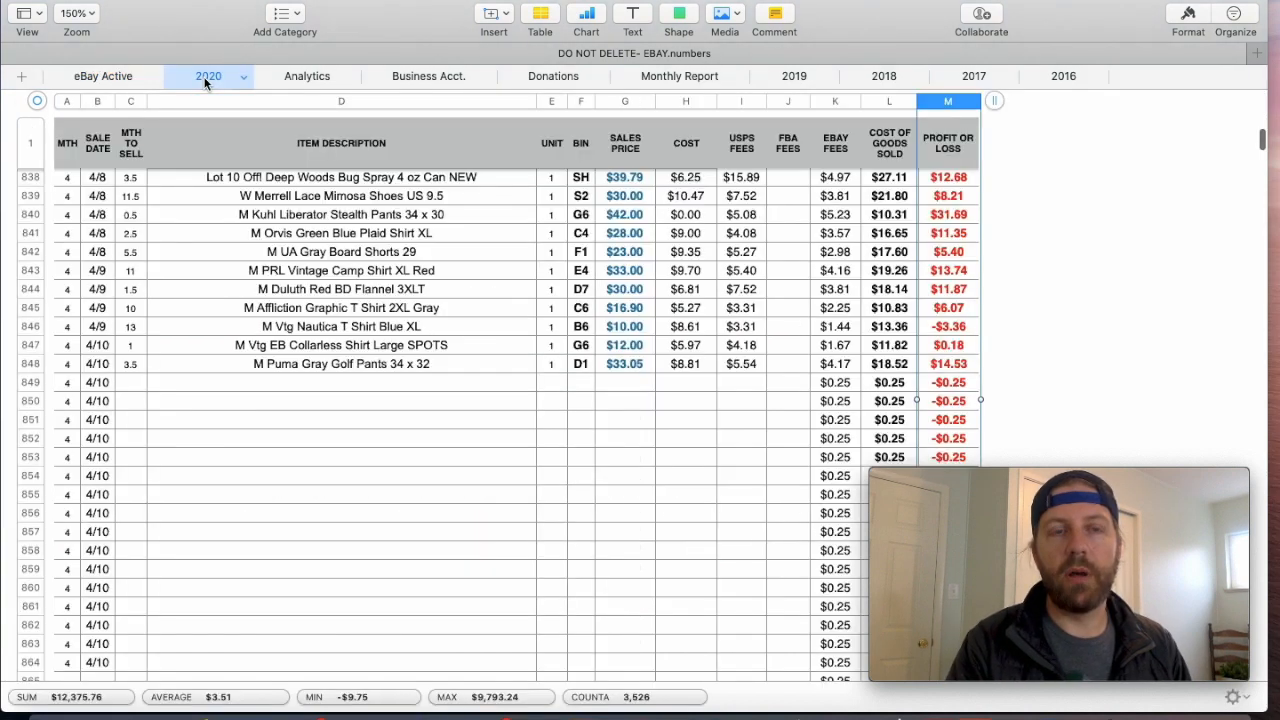
{"action": "left_click", "coordinate": [330, 312]}
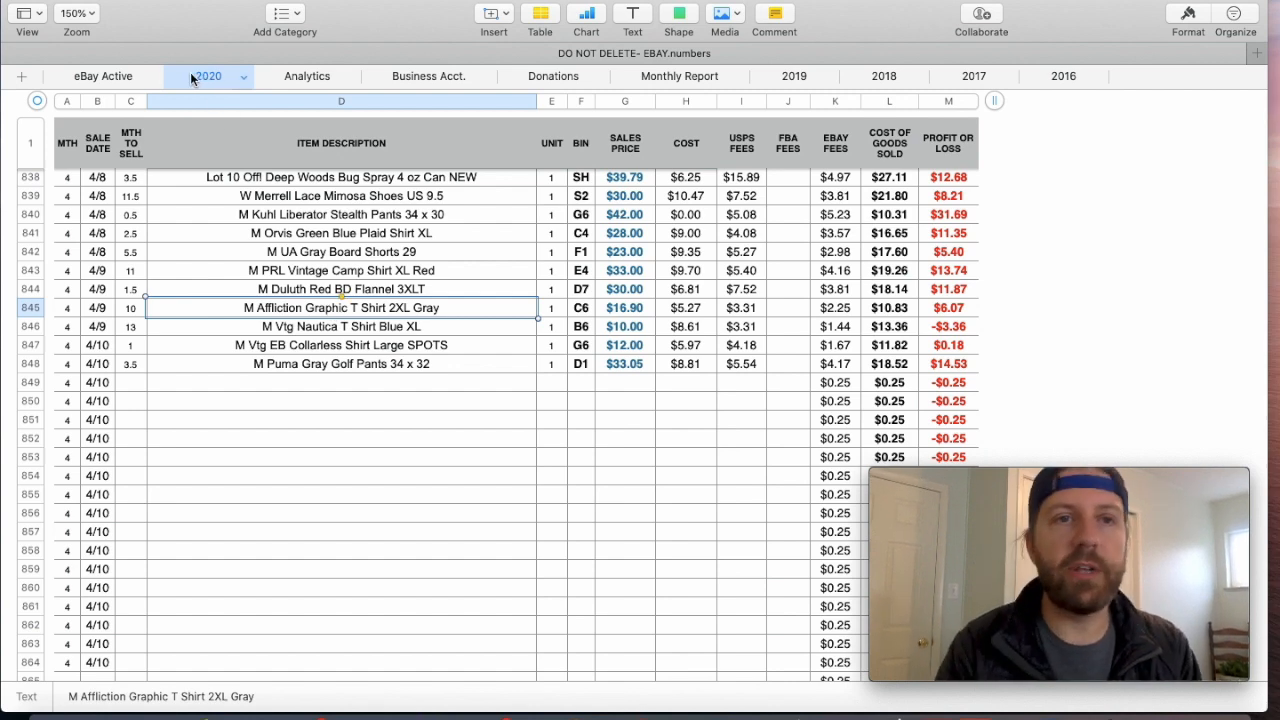
{"action": "left_click", "coordinate": [122, 78]}
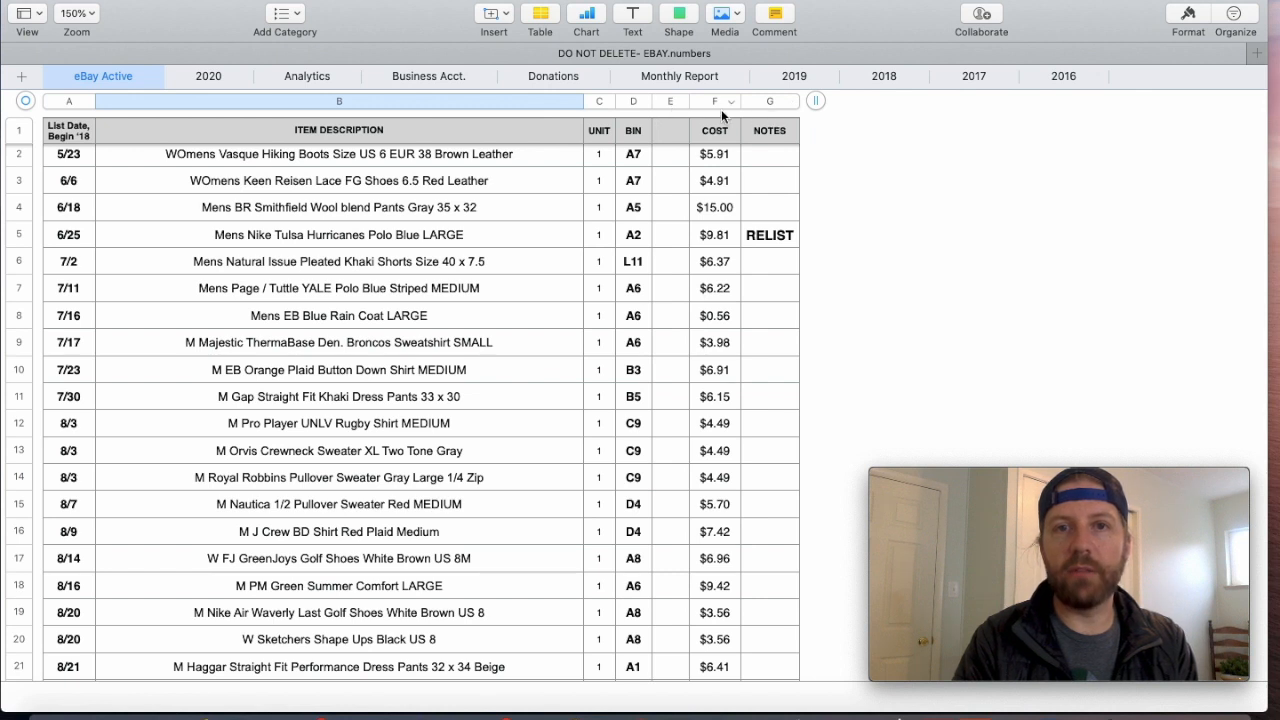
{"action": "left_click", "coordinate": [667, 100]}
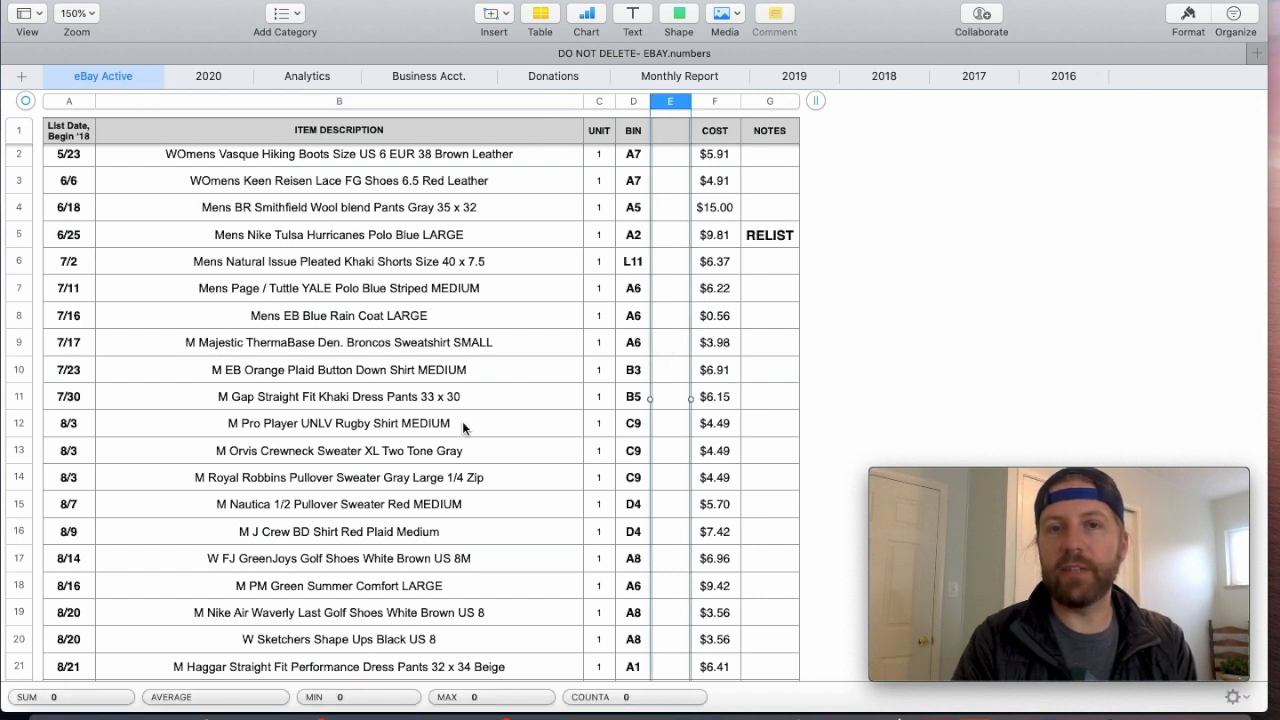
{"action": "left_click", "coordinate": [211, 80]}
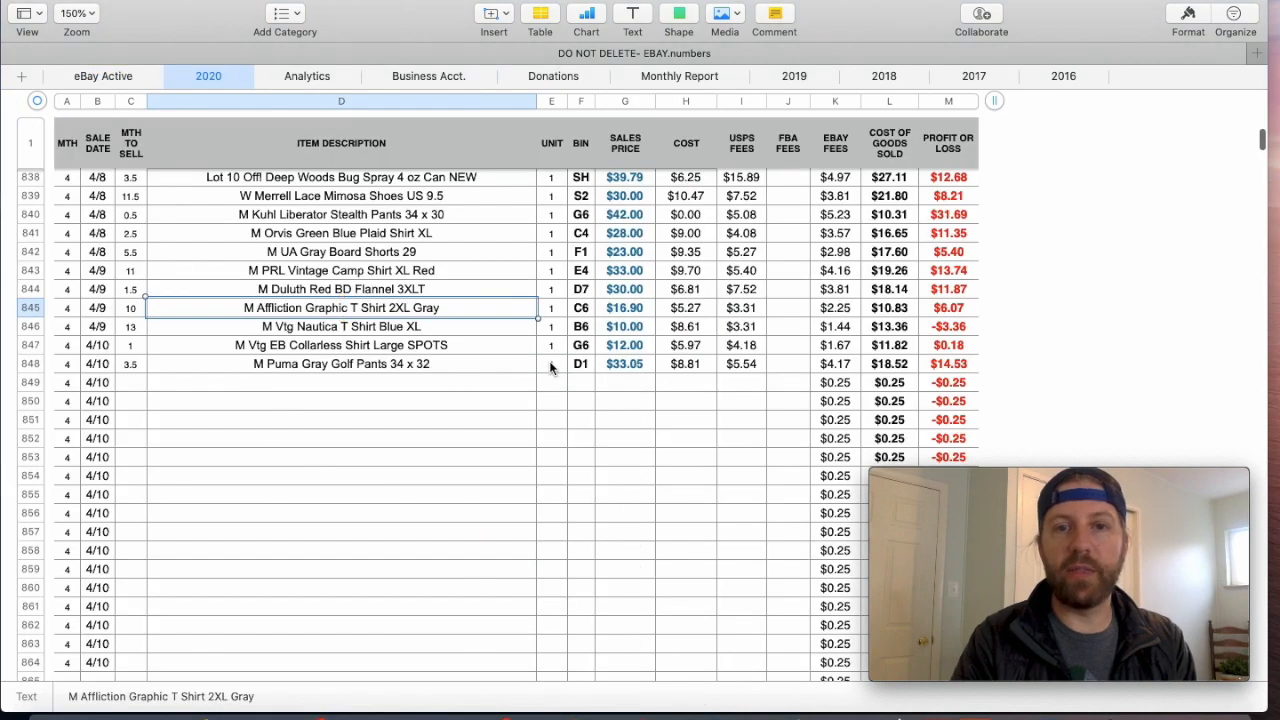
- Copy the description through cost cells of the WOmens Vasque Hiking Boots listing from the eBay Active sheet
{"action": "left_click", "coordinate": [110, 77]}
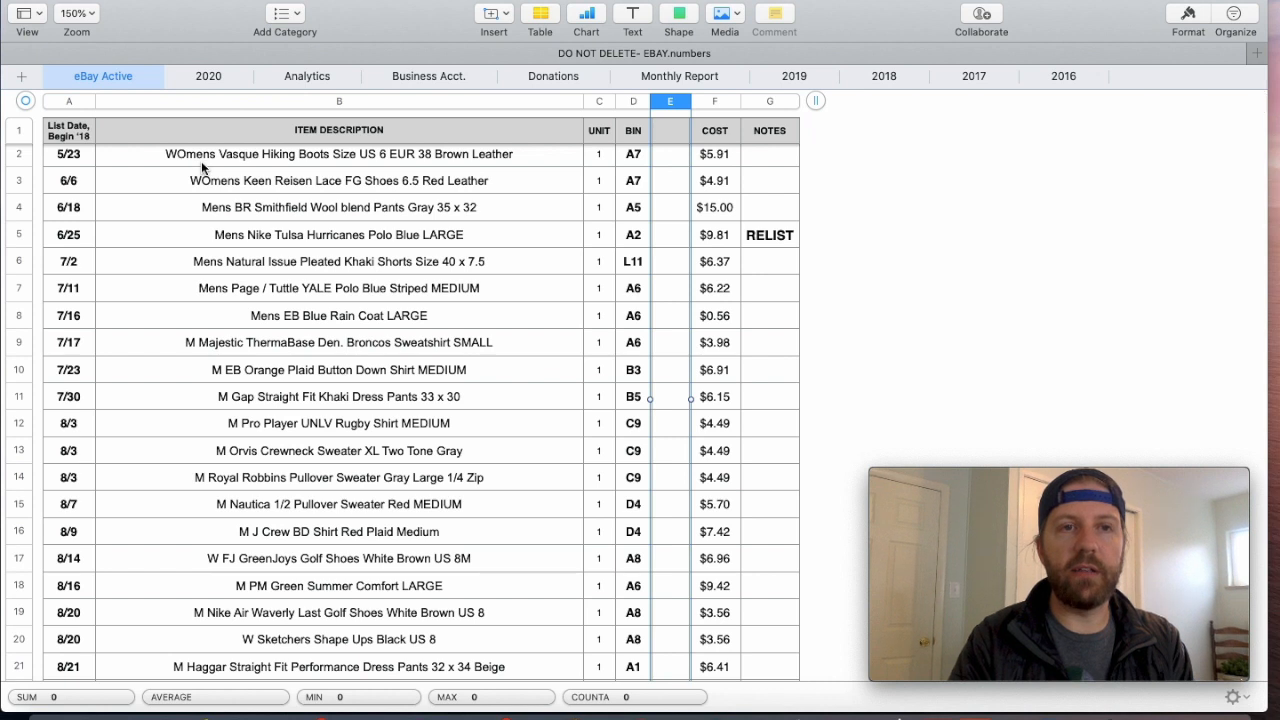
{"action": "left_click", "coordinate": [201, 162]}
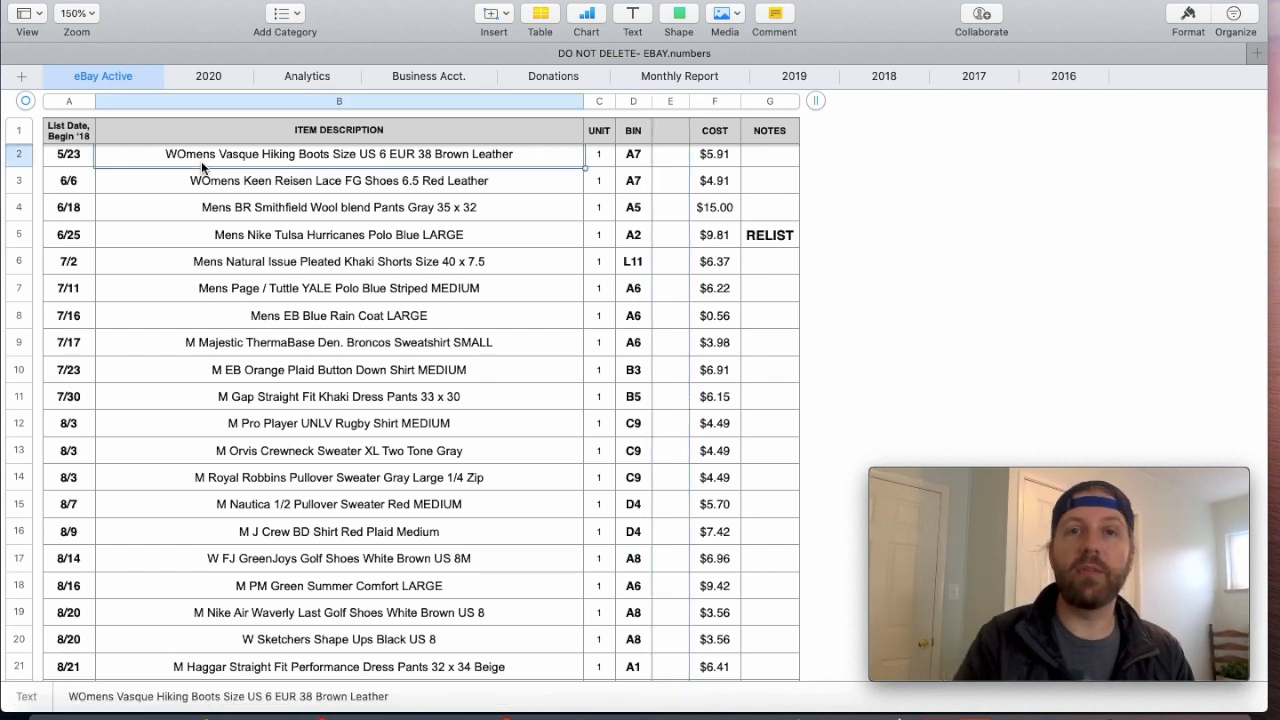
{"action": "left_click", "coordinate": [214, 180]}
{"action": "left_click", "coordinate": [216, 160]}
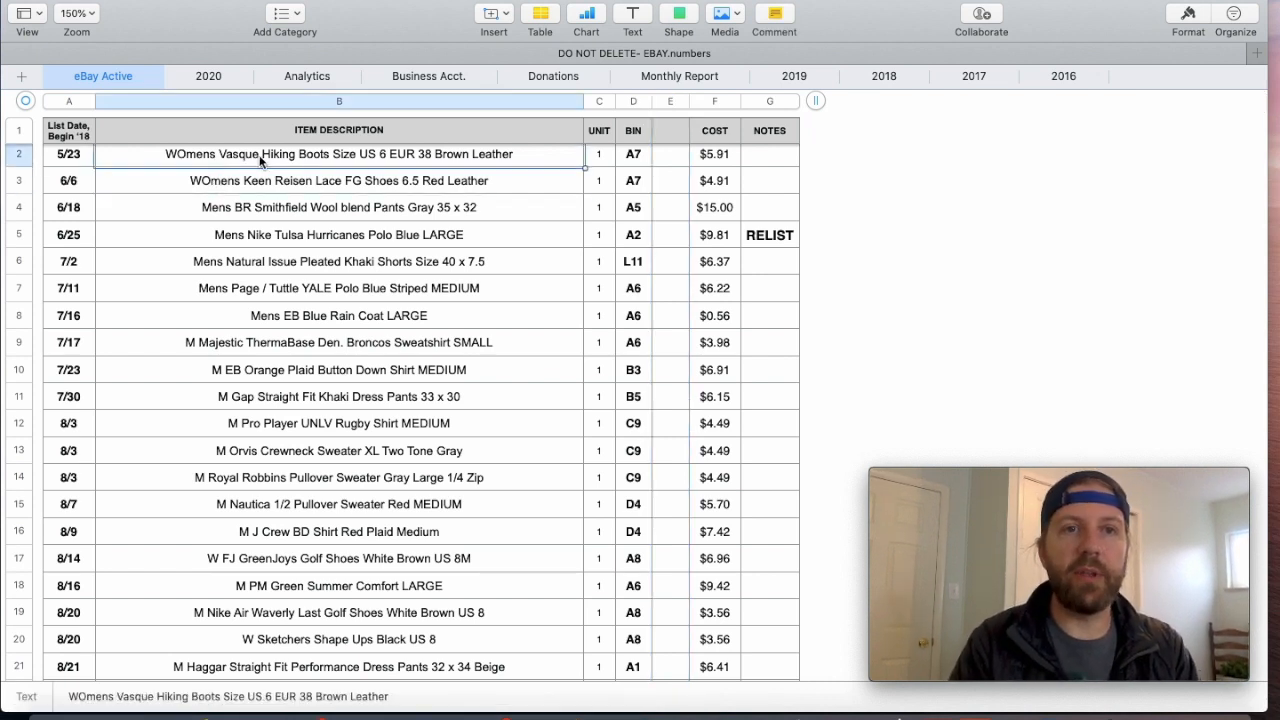
{"action": "left_click_drag", "start_coordinate": [535, 163], "coordinate": [731, 154]}
{"action": "key", "text": "super+c"}
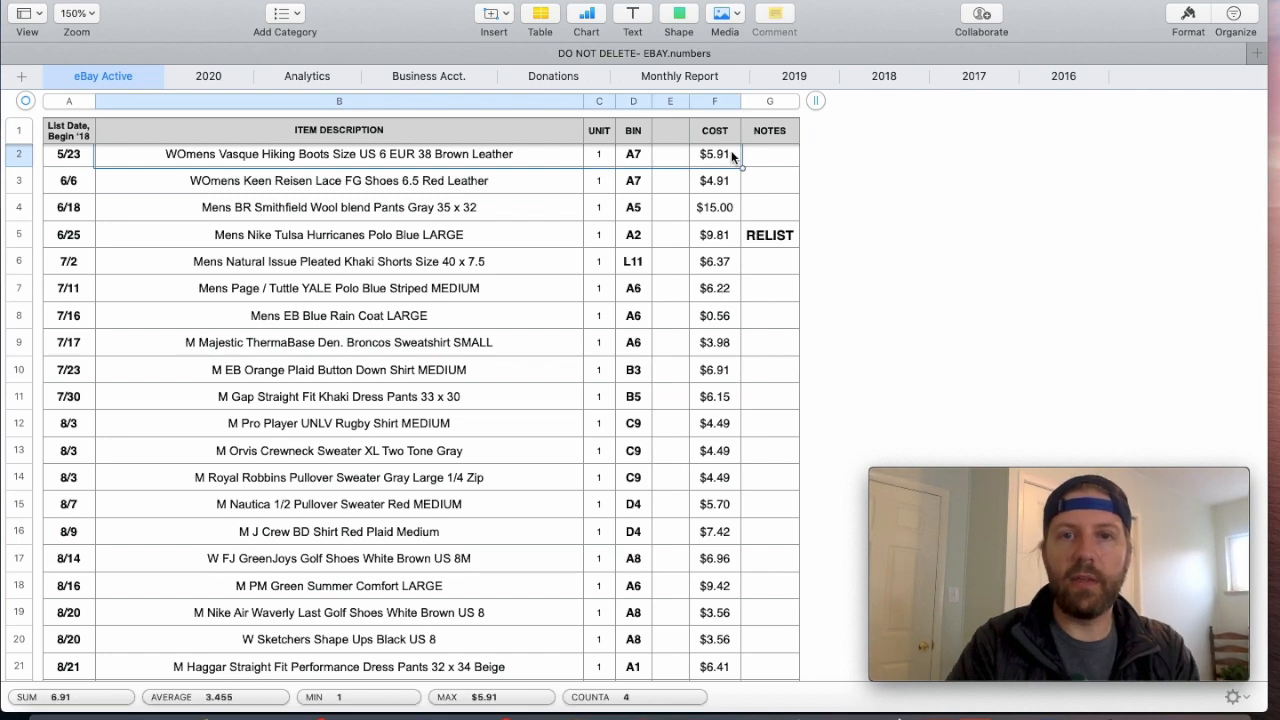
- In row 849 of the 2020 sheet, enter 15 months to sell and paste the copied Vasque Hiking Boots cells from the item description on
{"action": "left_click", "coordinate": [205, 79]}
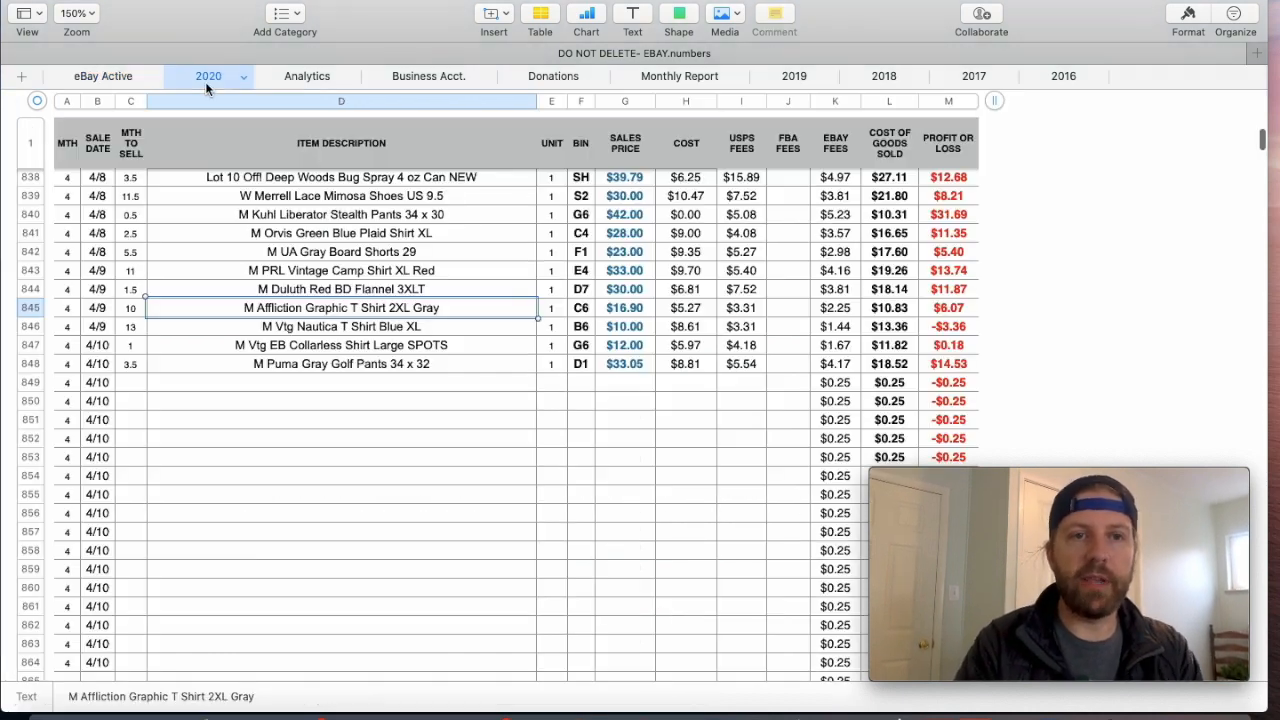
{"action": "left_click", "coordinate": [132, 388]}
{"action": "type", "text": "15"}
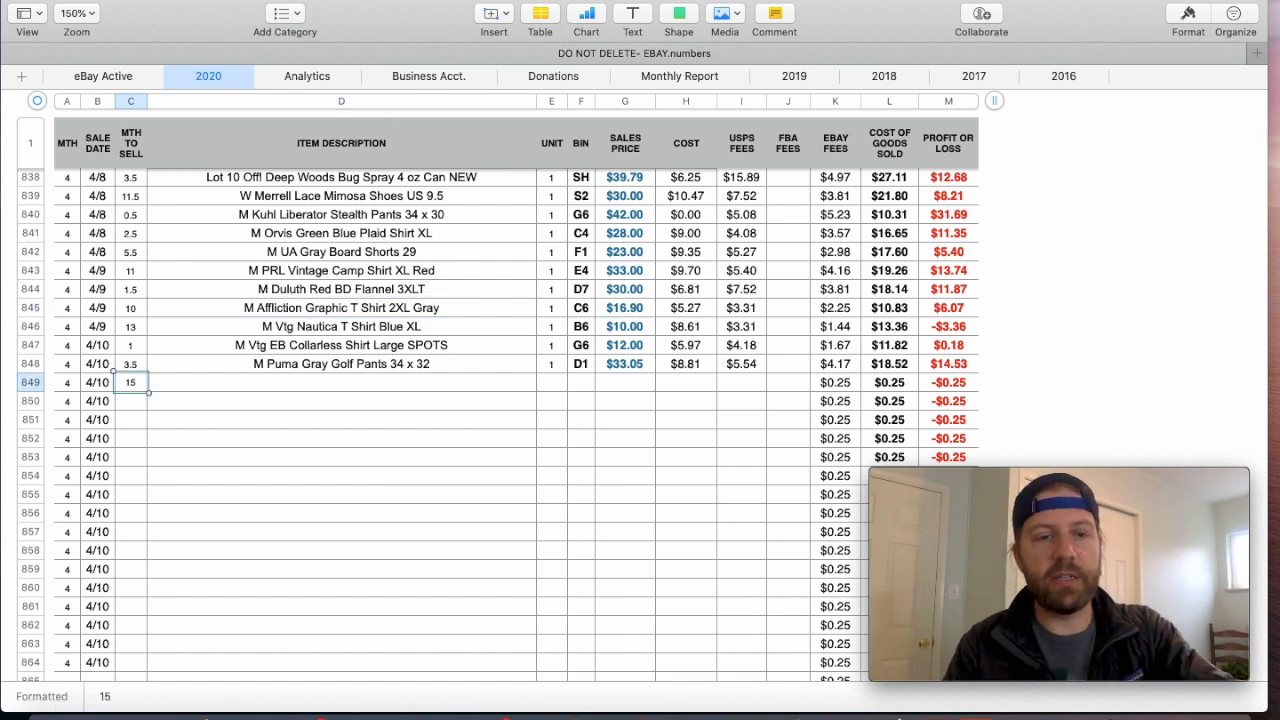
{"action": "key", "text": "Tab"}
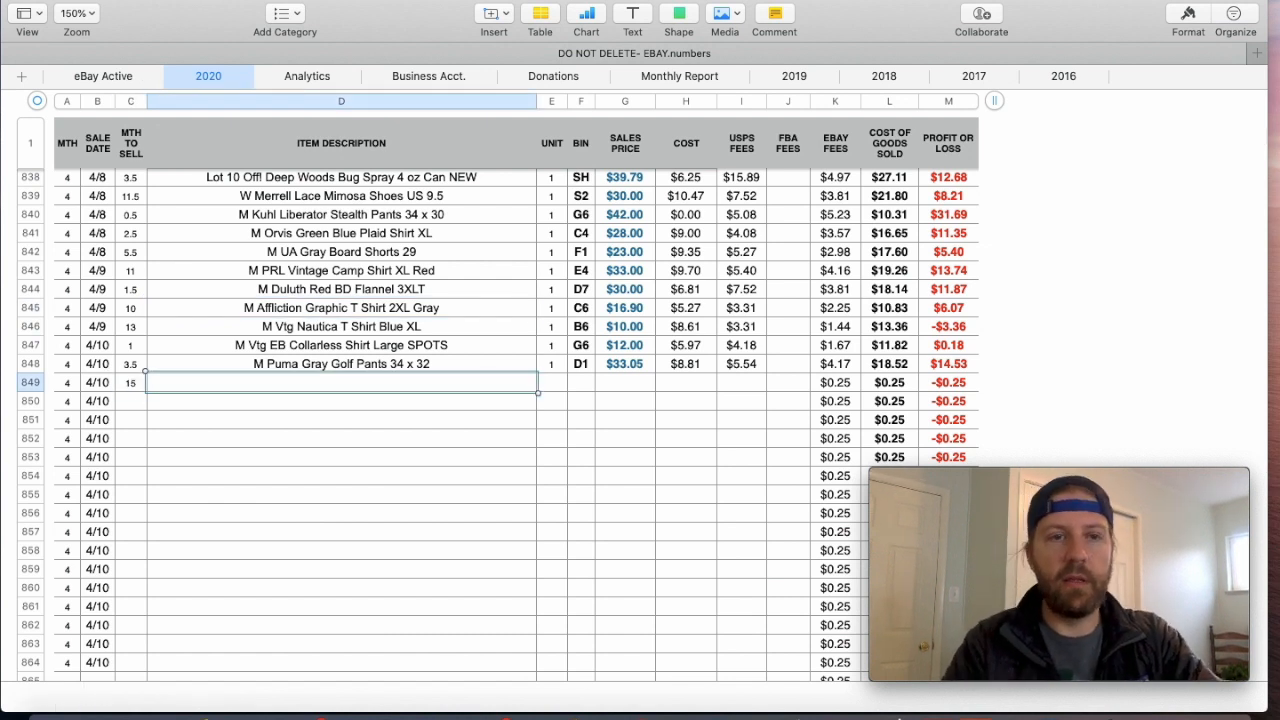
{"action": "key", "text": "super+v"}
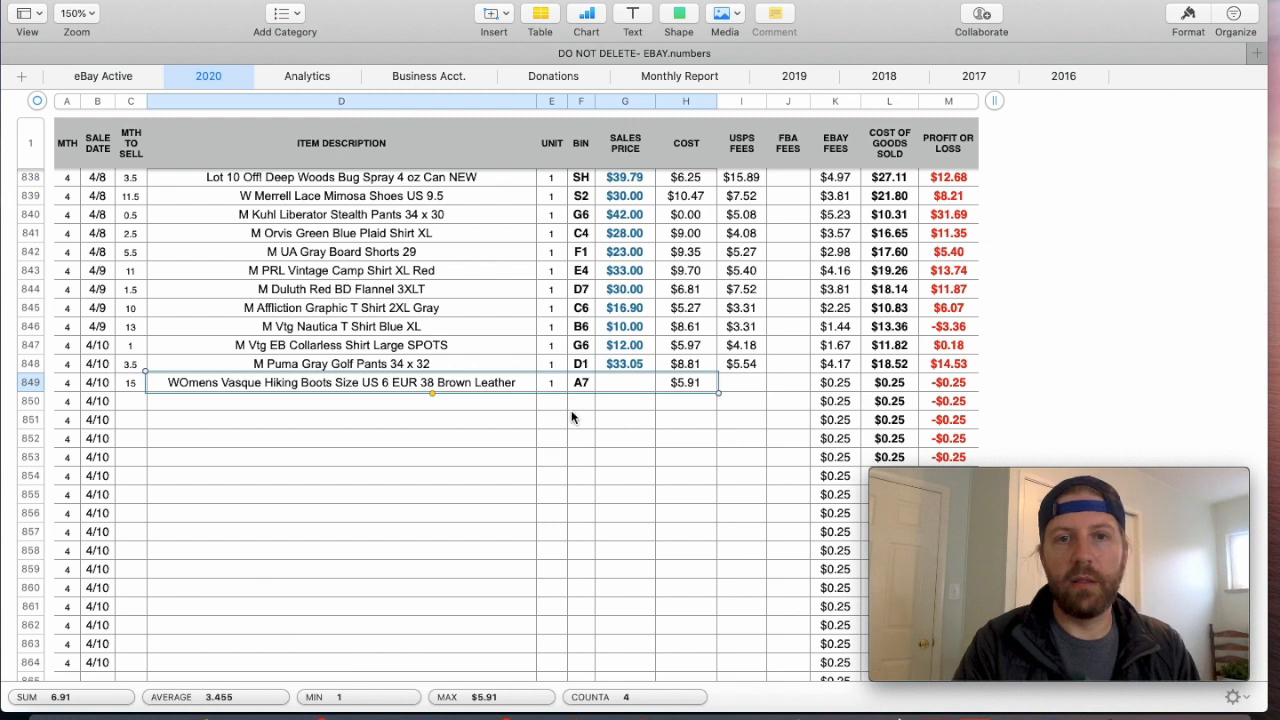
- Set the sales price of the Vasque Hiking Boots sale to $40.00
{"action": "left_click", "coordinate": [624, 381]}
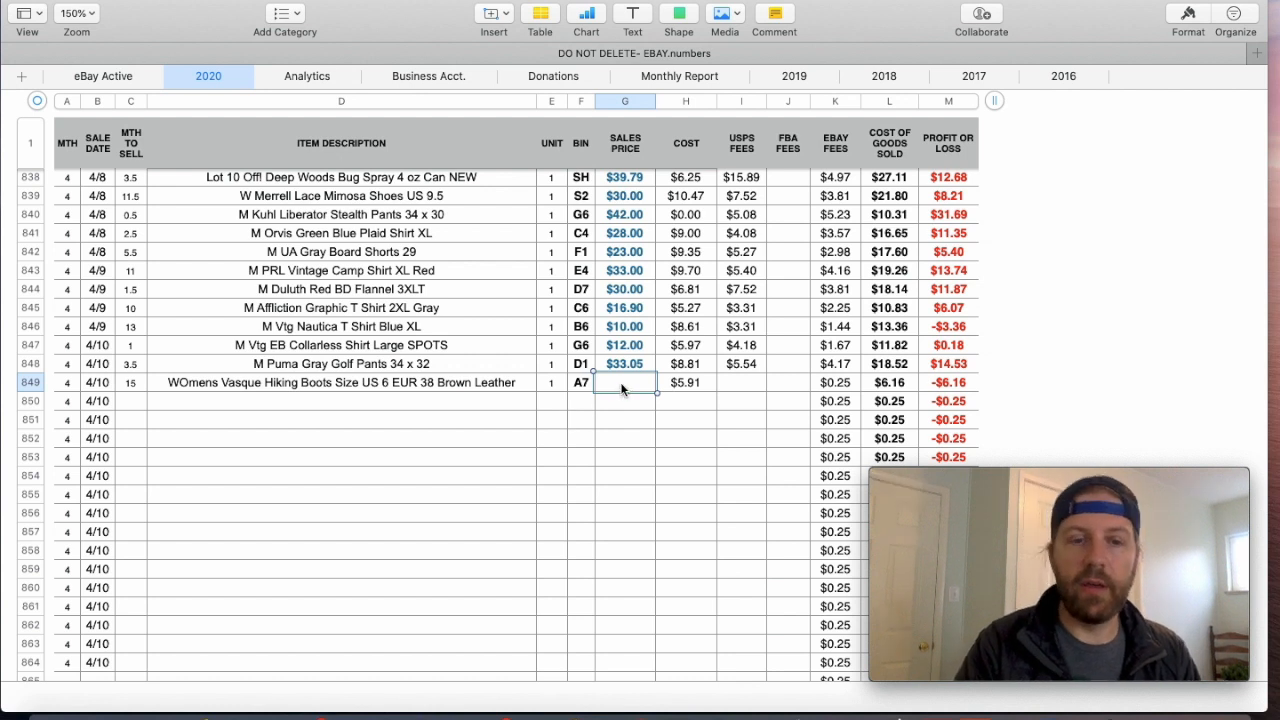
{"action": "type", "text": "48"}
{"action": "key", "text": "BackSpace"}
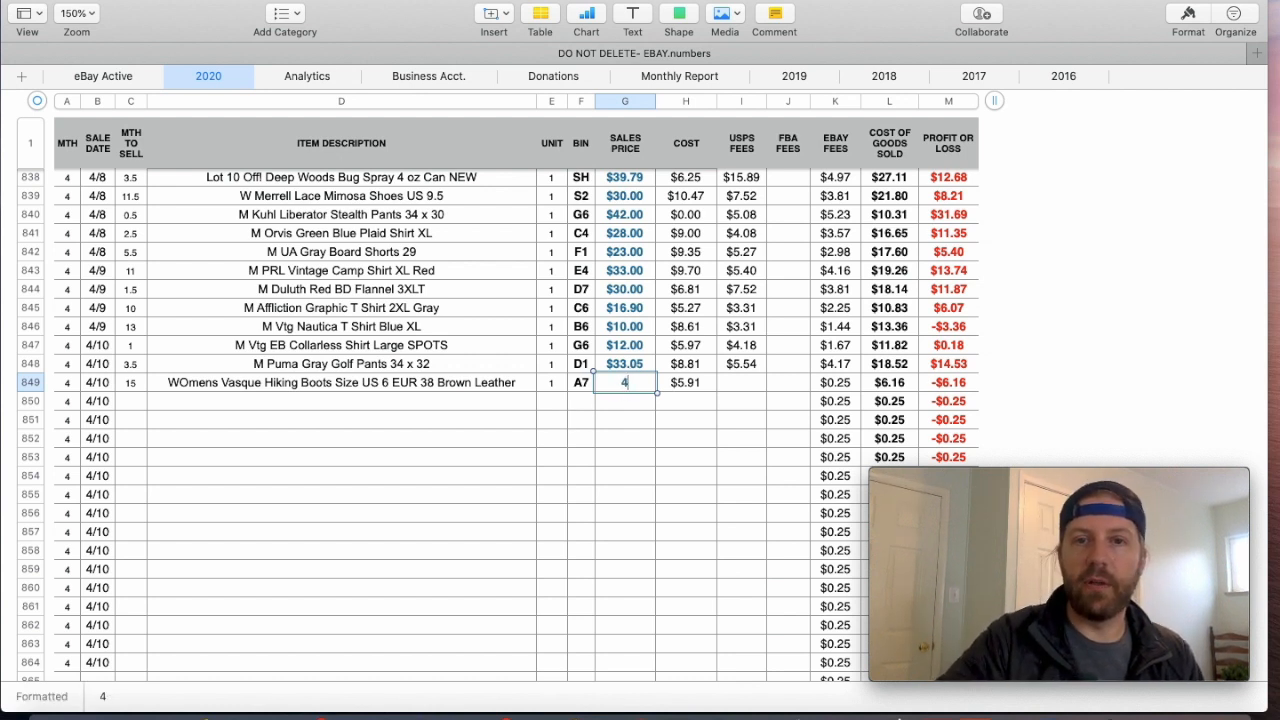
{"action": "type", "text": "0"}
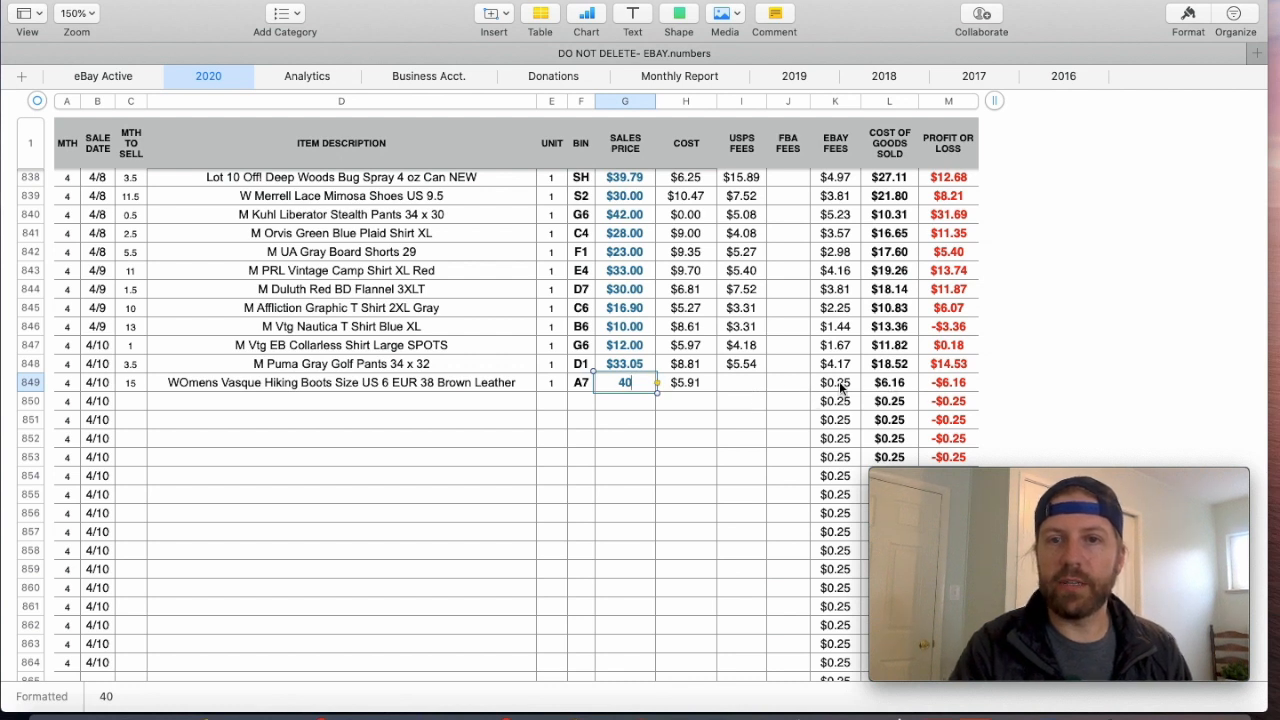
{"action": "key", "text": "Return"}
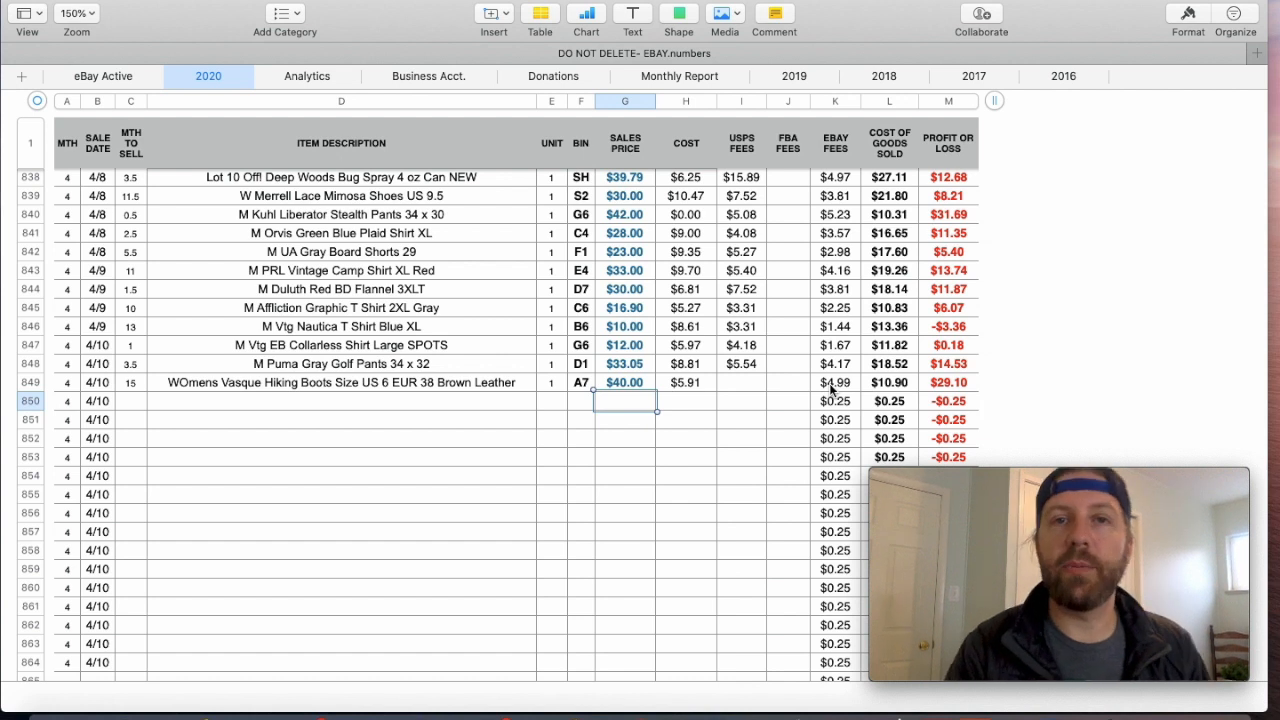
- Set the USPS fees of the Vasque Hiking Boots sale in row 849 to $9.69
{"action": "left_click", "coordinate": [740, 386]}
{"action": "type", "text": "9.69"}
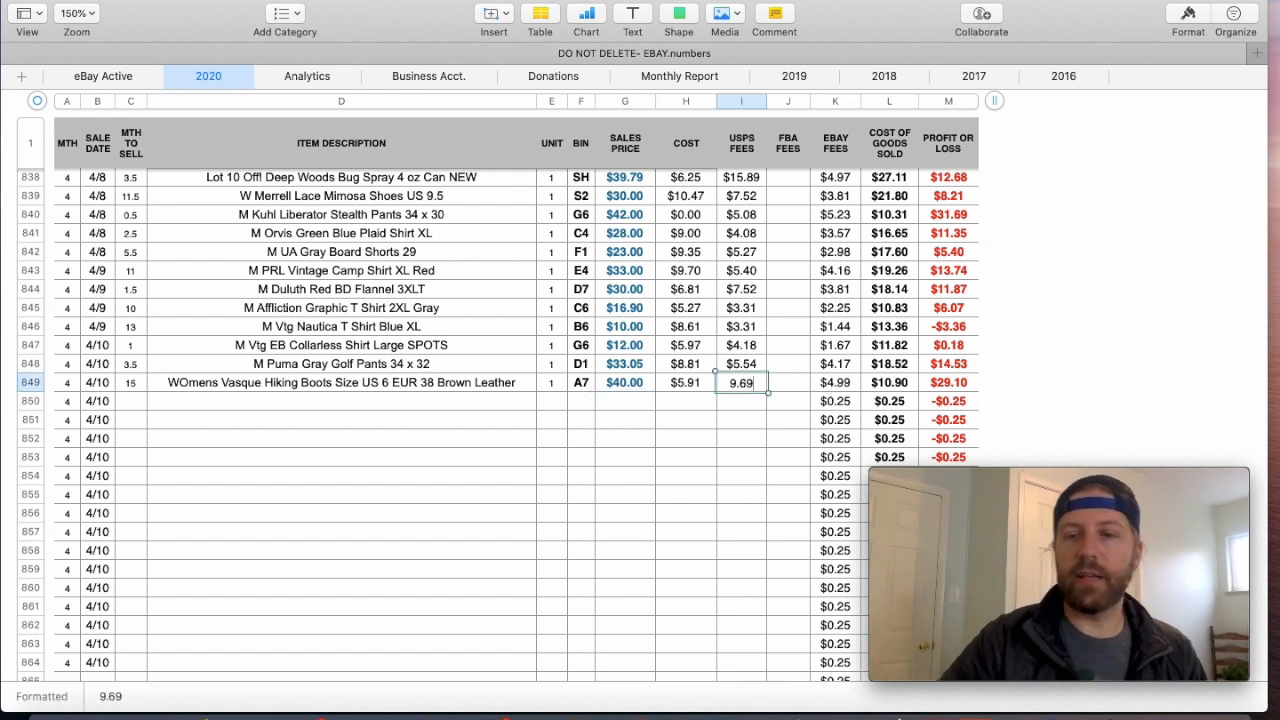
{"action": "key", "text": "Return"}
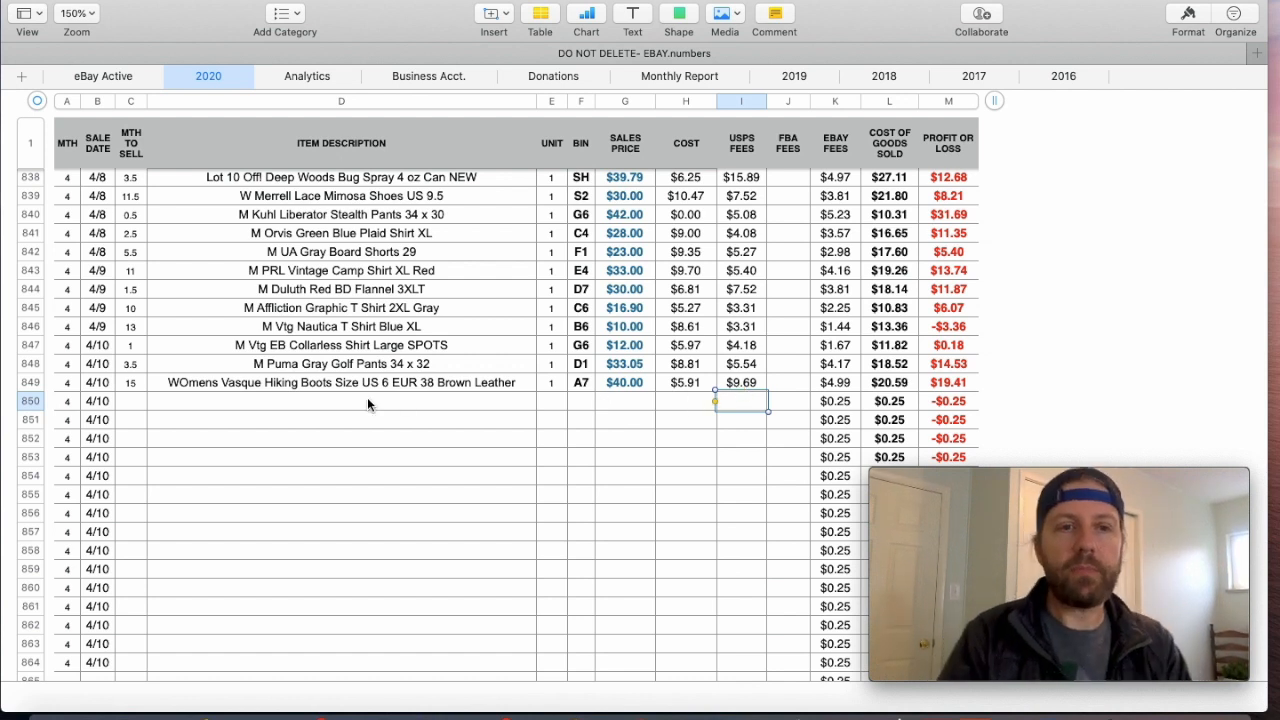
- Clear the Vasque Hiking Boots demo entry from row 849 of the 2020 sheet, including its months to sell, sales price and USPS fees
{"action": "key", "text": "Up"}
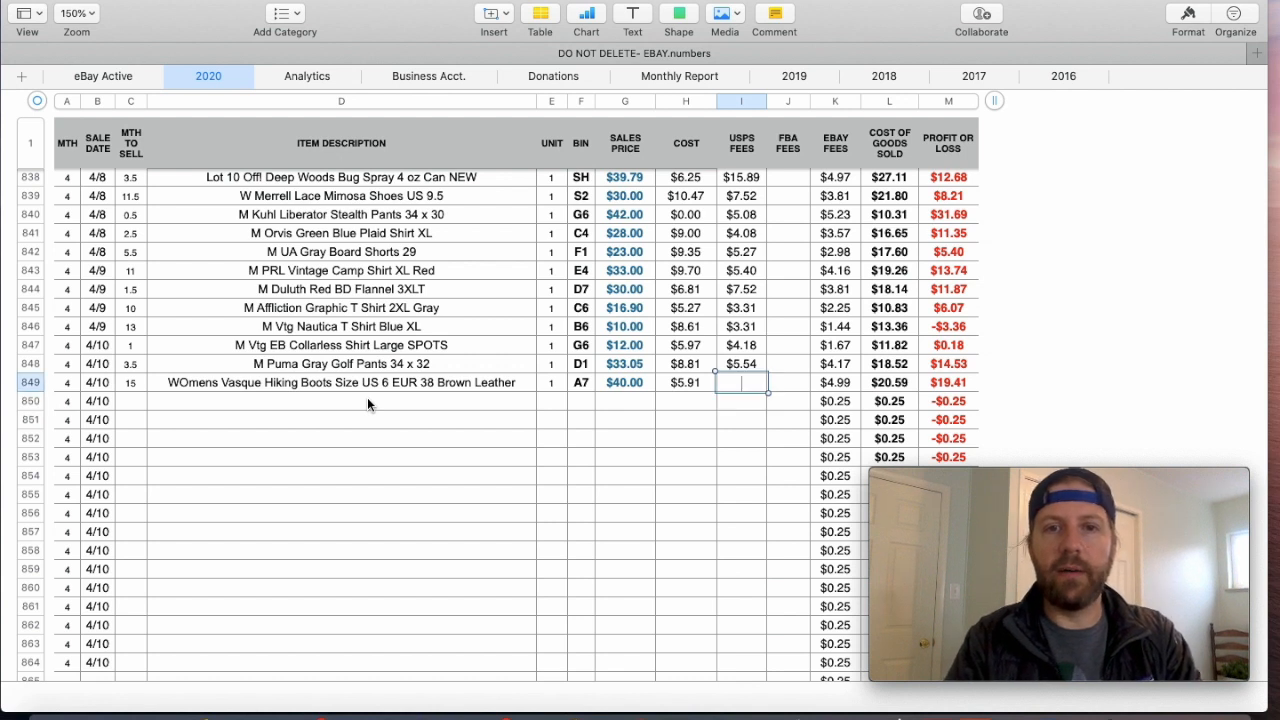
{"action": "key", "text": "Left"}
{"action": "key", "text": "Left"}
{"action": "key", "text": "BackSpace"}
{"action": "type", "text": "40"}
{"action": "key", "text": "BackSpace"}
{"action": "key", "text": "BackSpace"}
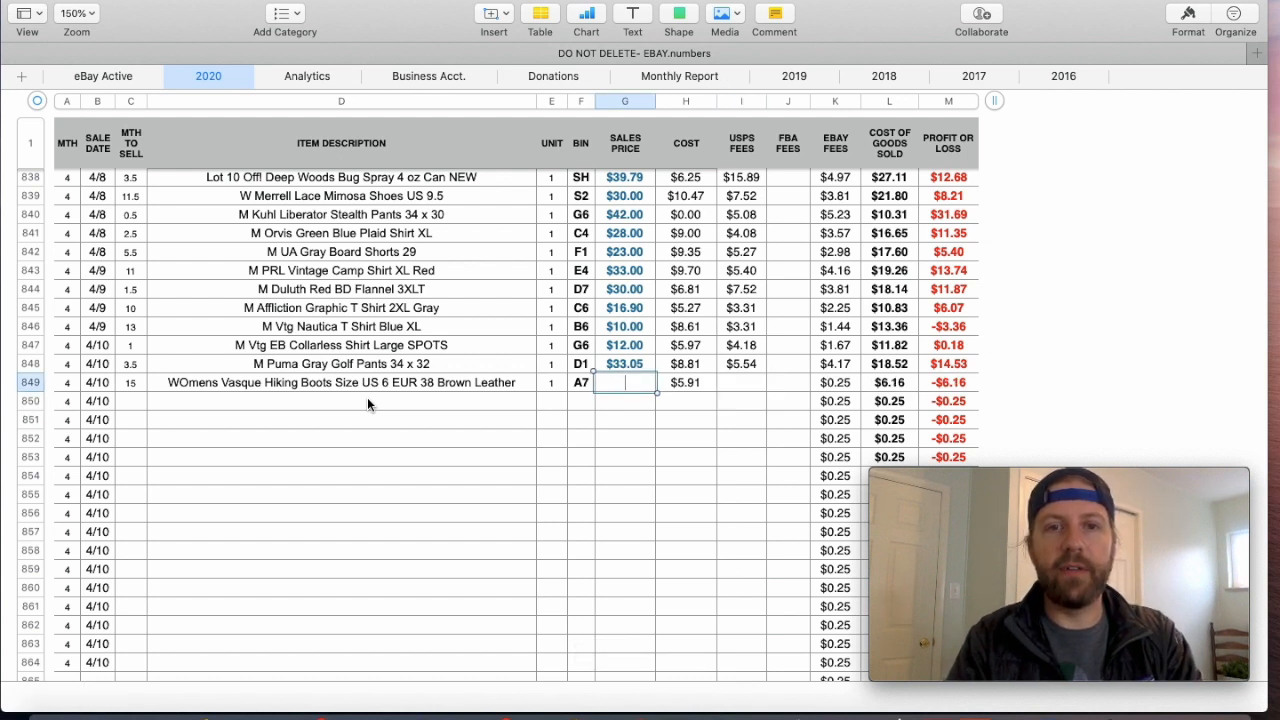
{"action": "key", "text": "super+z"}
{"action": "key", "text": "super+z"}
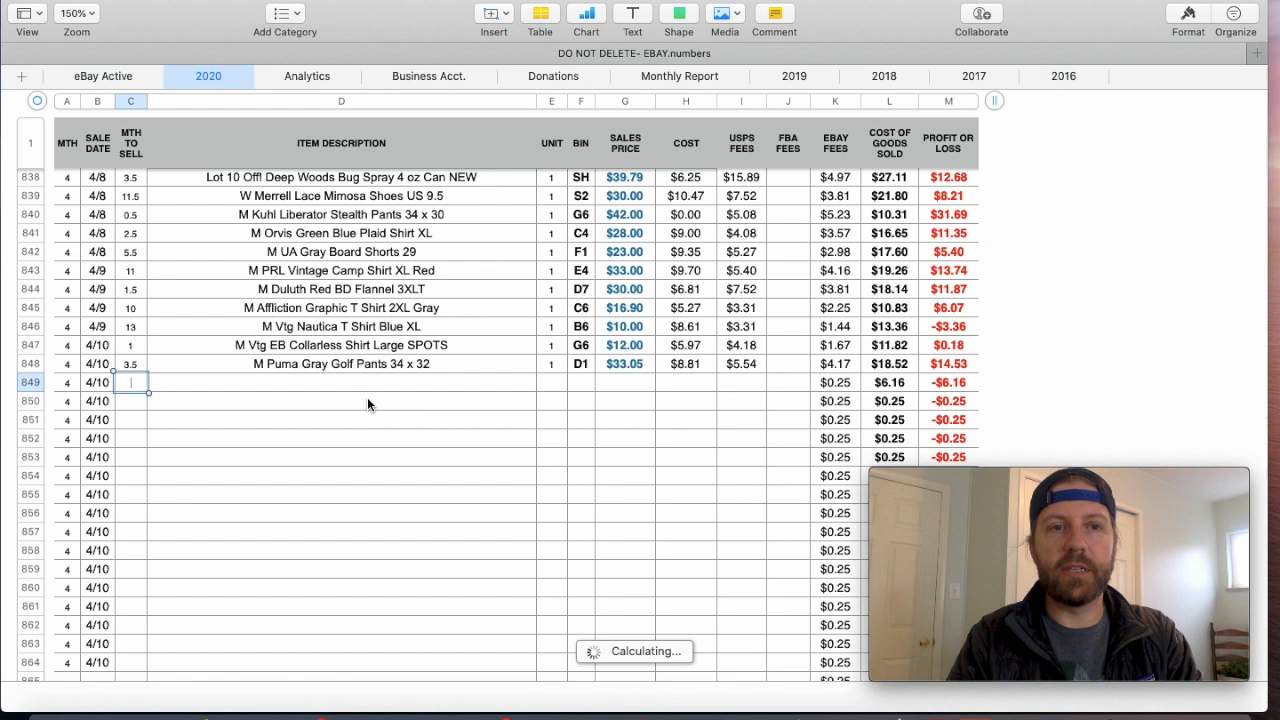
{"action": "left_click", "coordinate": [337, 455]}
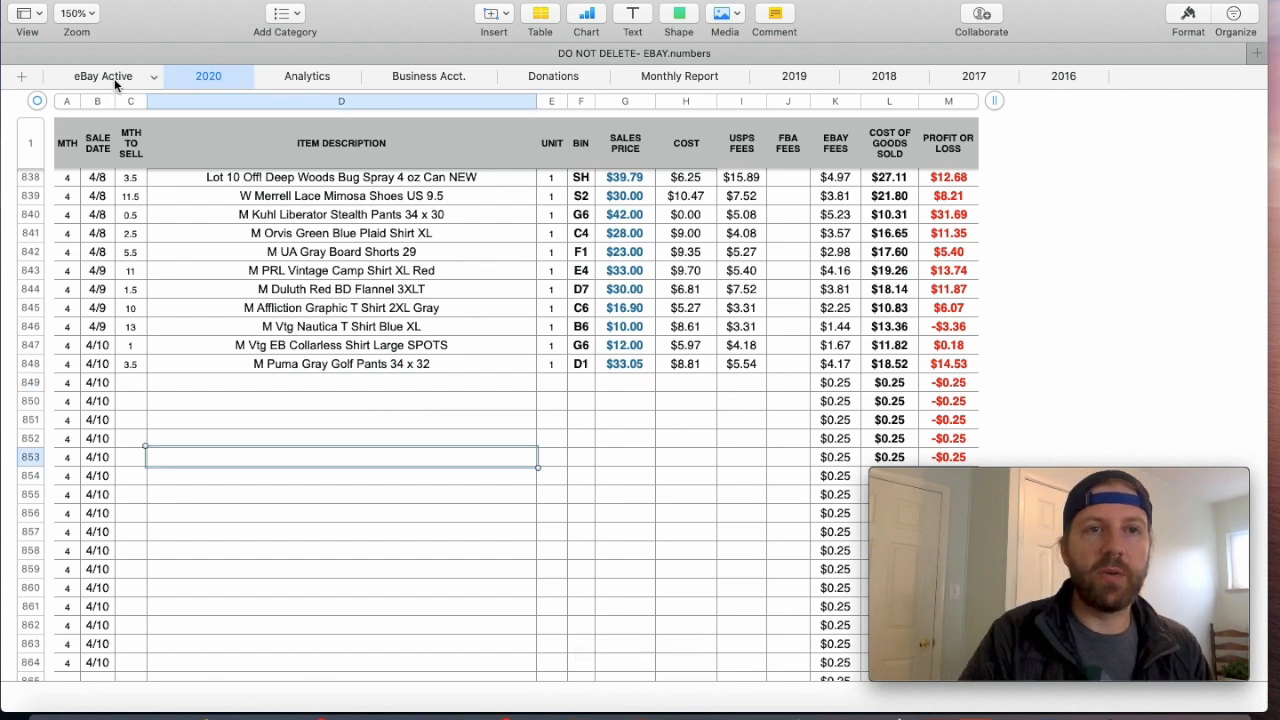
- Revisit the eBay Active and 2020 sheets and view the 2020 section of the Analytics sheet
{"action": "left_click", "coordinate": [114, 78]}
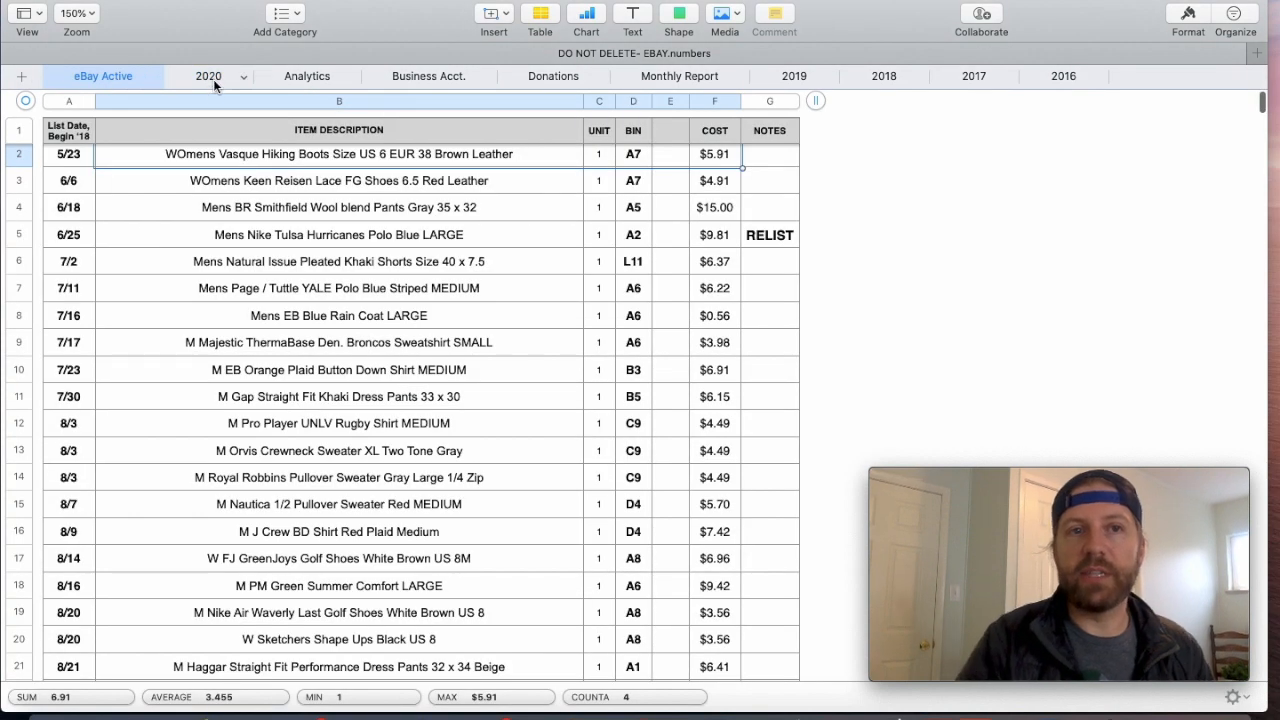
{"action": "left_click", "coordinate": [213, 79]}
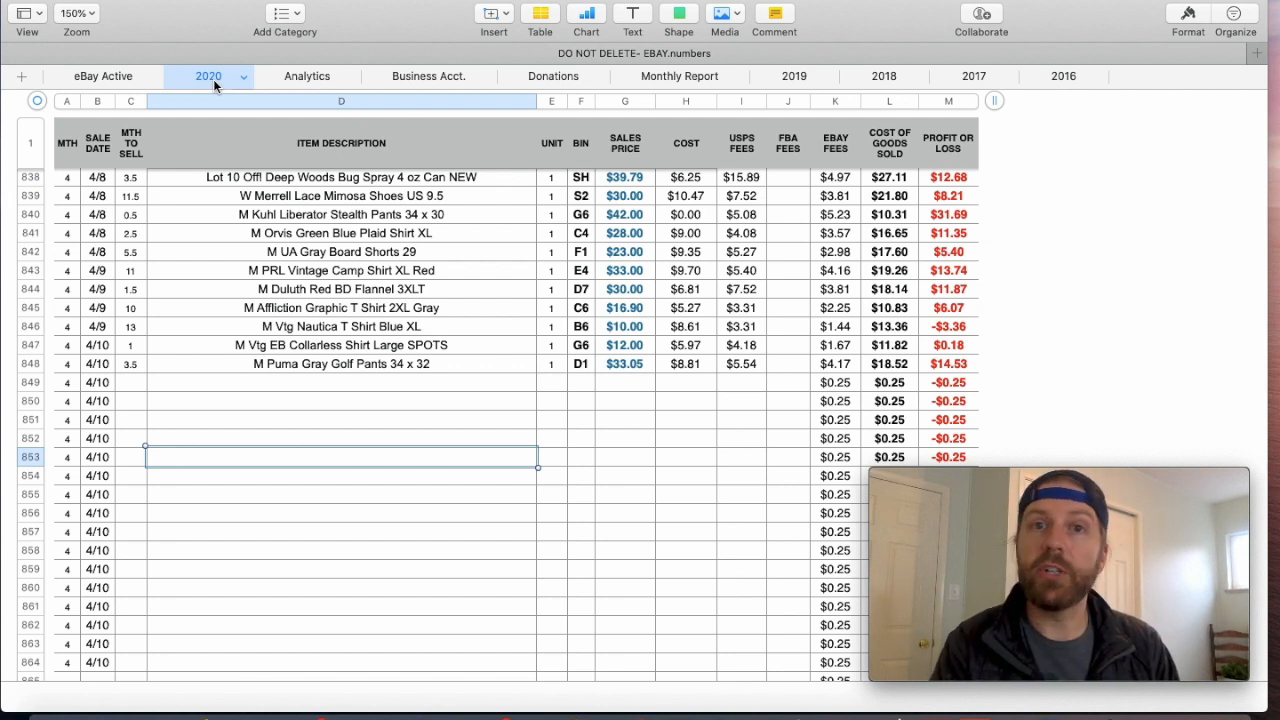
{"action": "left_click", "coordinate": [302, 76]}
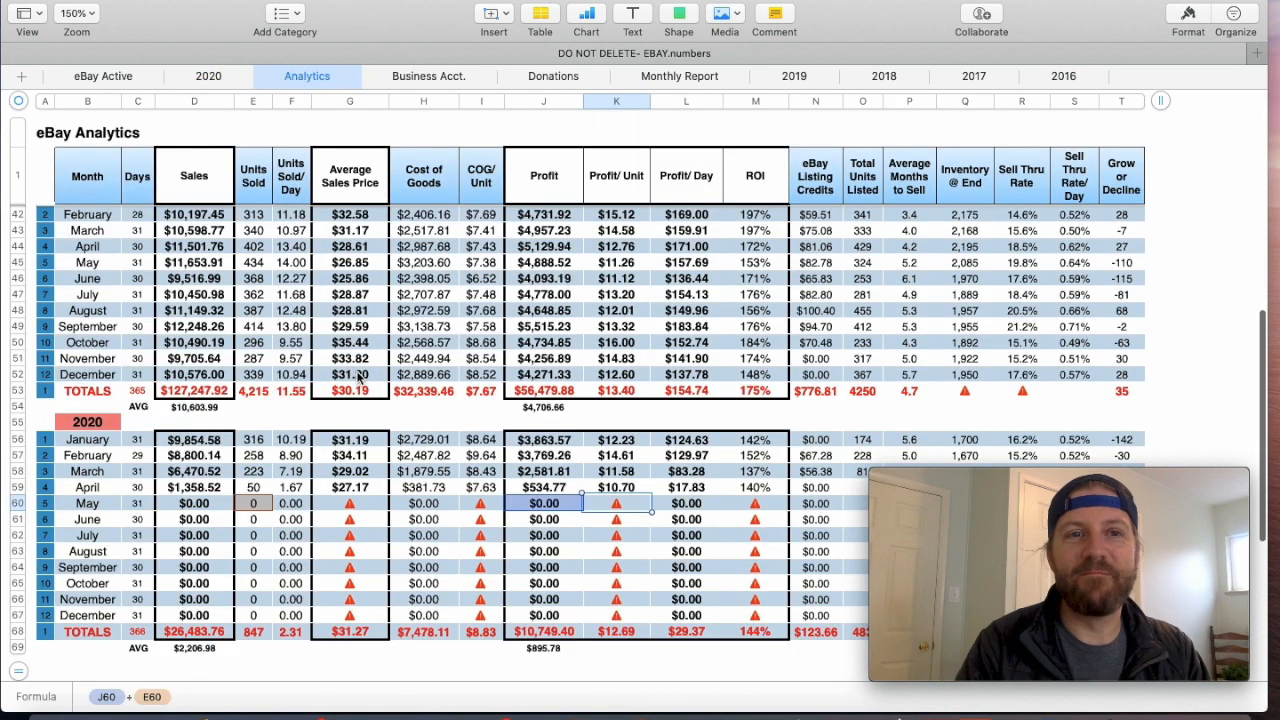
{"action": "scroll", "coordinate": [358, 375], "scroll_direction": "down", "scroll_amount": 3}
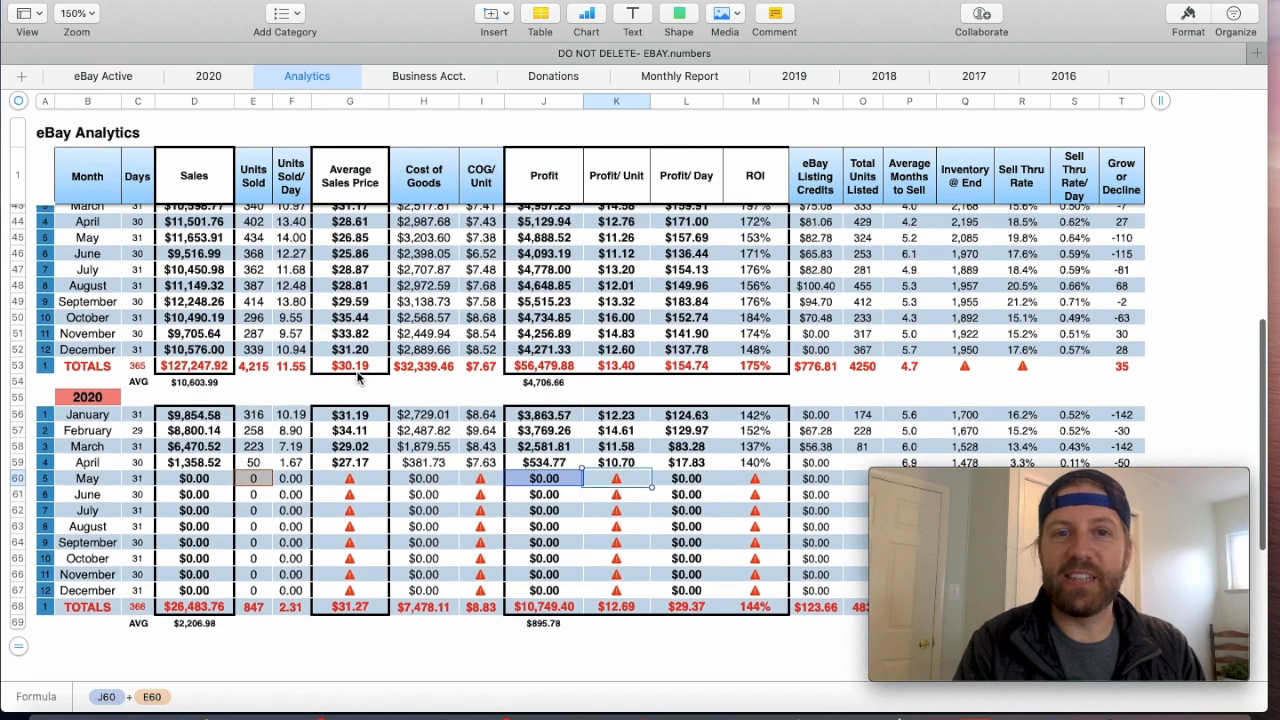
{"action": "scroll", "coordinate": [358, 375], "scroll_direction": "down", "scroll_amount": 1}
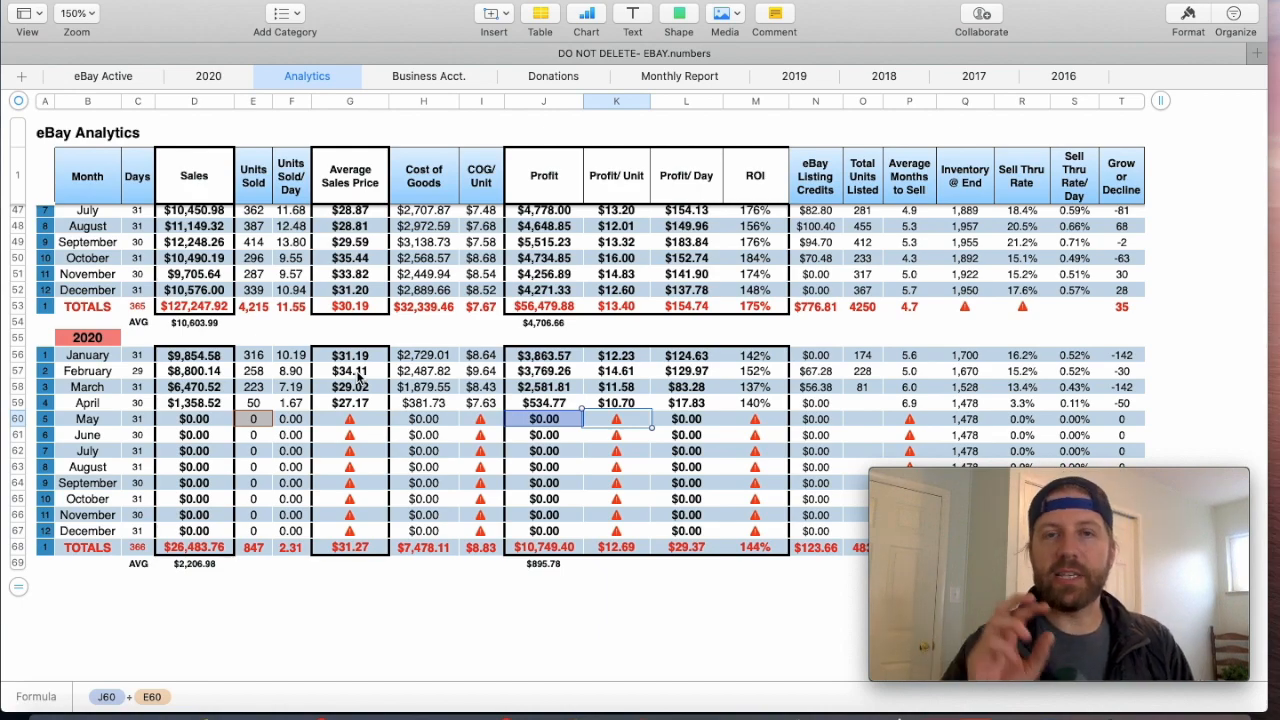
- Review the monthly and yearly figures from 2016 through 2020 in the eBay Analytics table
{"action": "scroll", "coordinate": [358, 376], "scroll_direction": "up", "scroll_amount": 10}
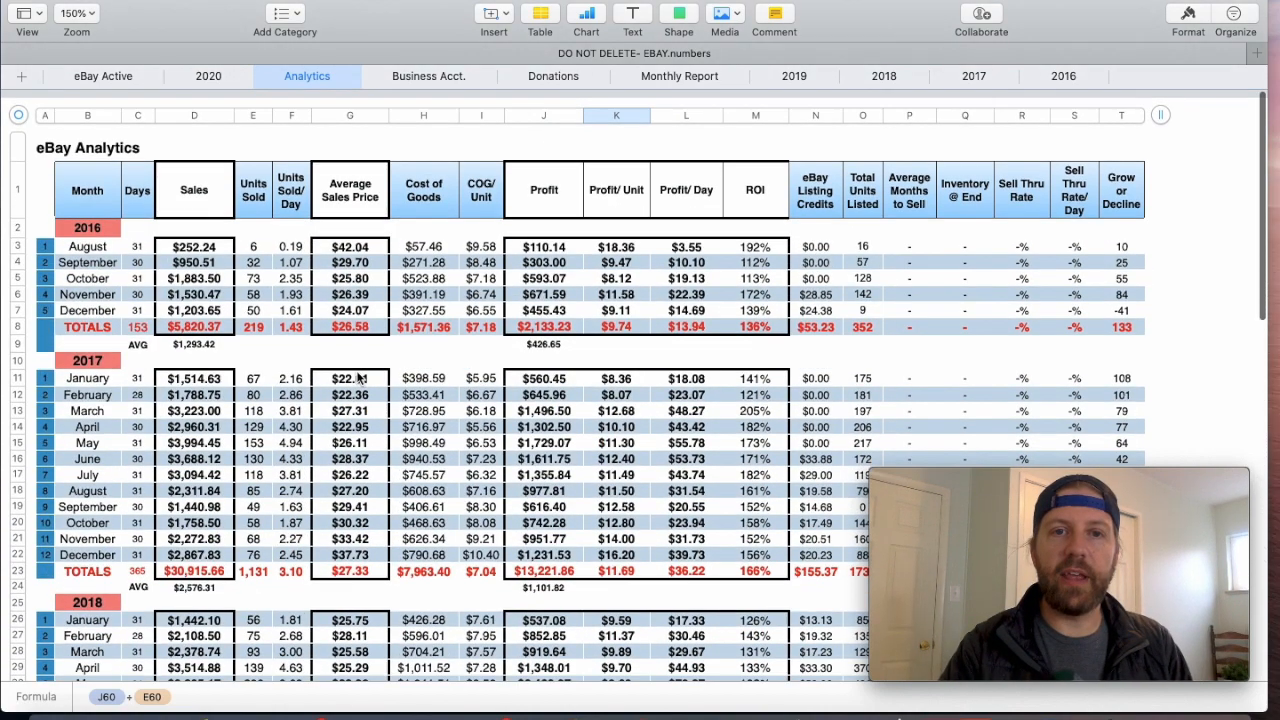
{"action": "scroll", "coordinate": [358, 376], "scroll_direction": "down", "scroll_amount": 10}
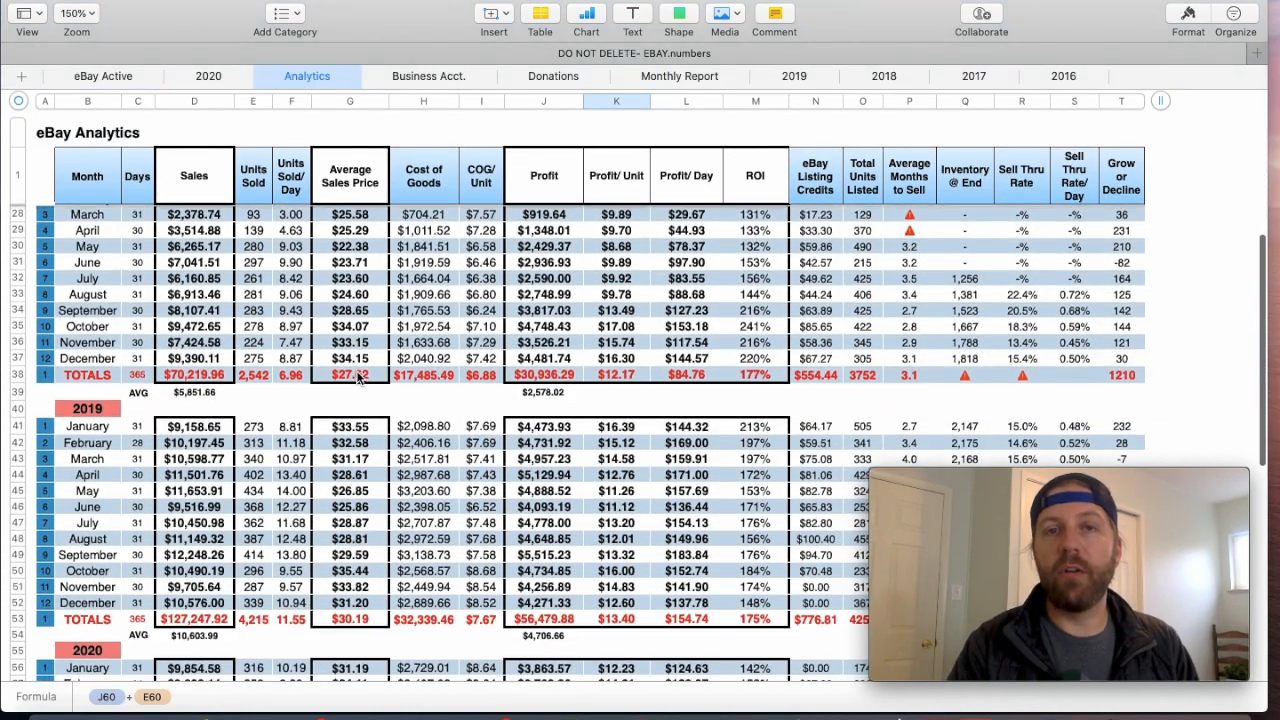
{"action": "scroll", "coordinate": [358, 376], "scroll_direction": "down", "scroll_amount": 2}
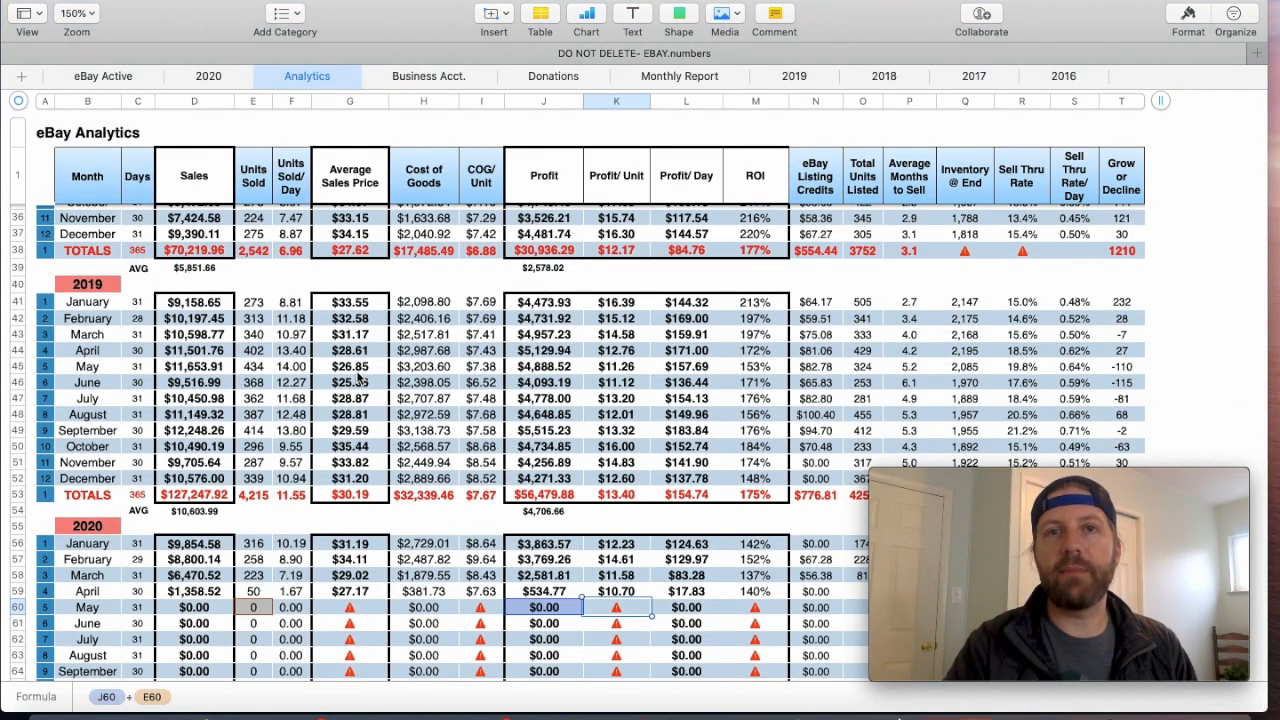
{"action": "scroll", "coordinate": [358, 376], "scroll_direction": "down", "scroll_amount": 6}
{"action": "scroll", "coordinate": [358, 376], "scroll_direction": "down", "scroll_amount": 5}
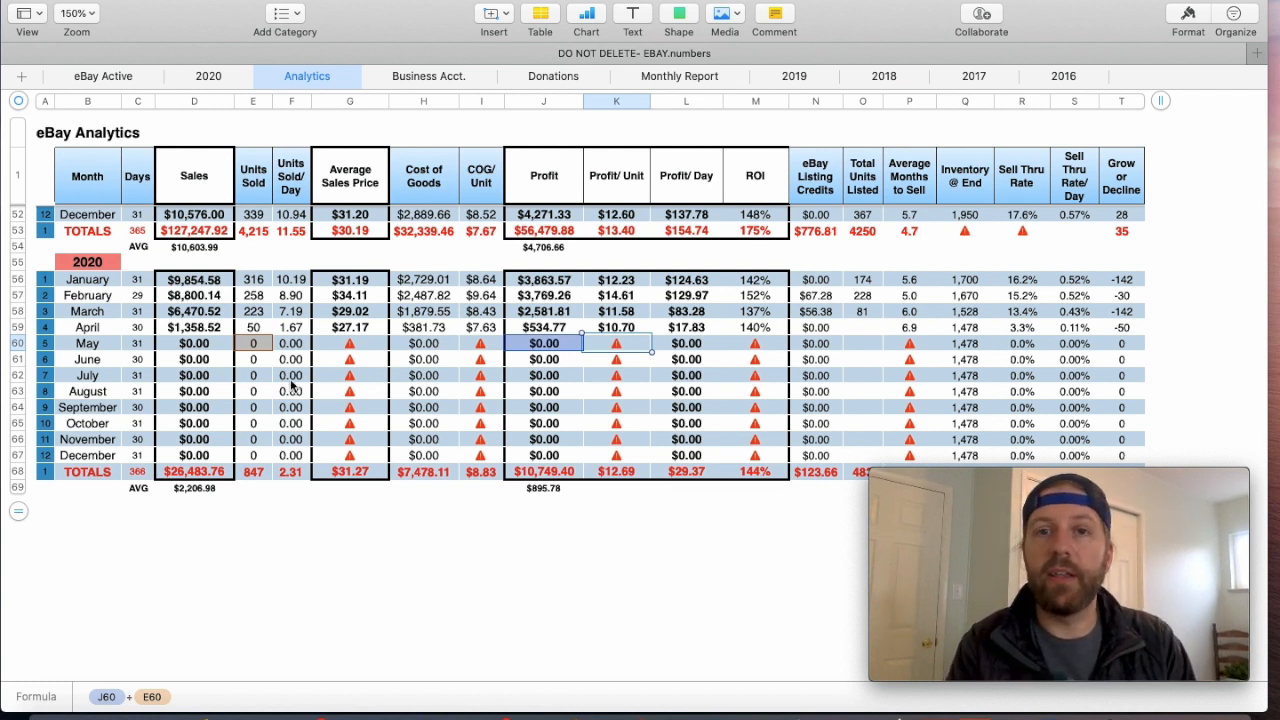
{"action": "scroll", "coordinate": [396, 427], "scroll_direction": "down", "scroll_amount": 3}
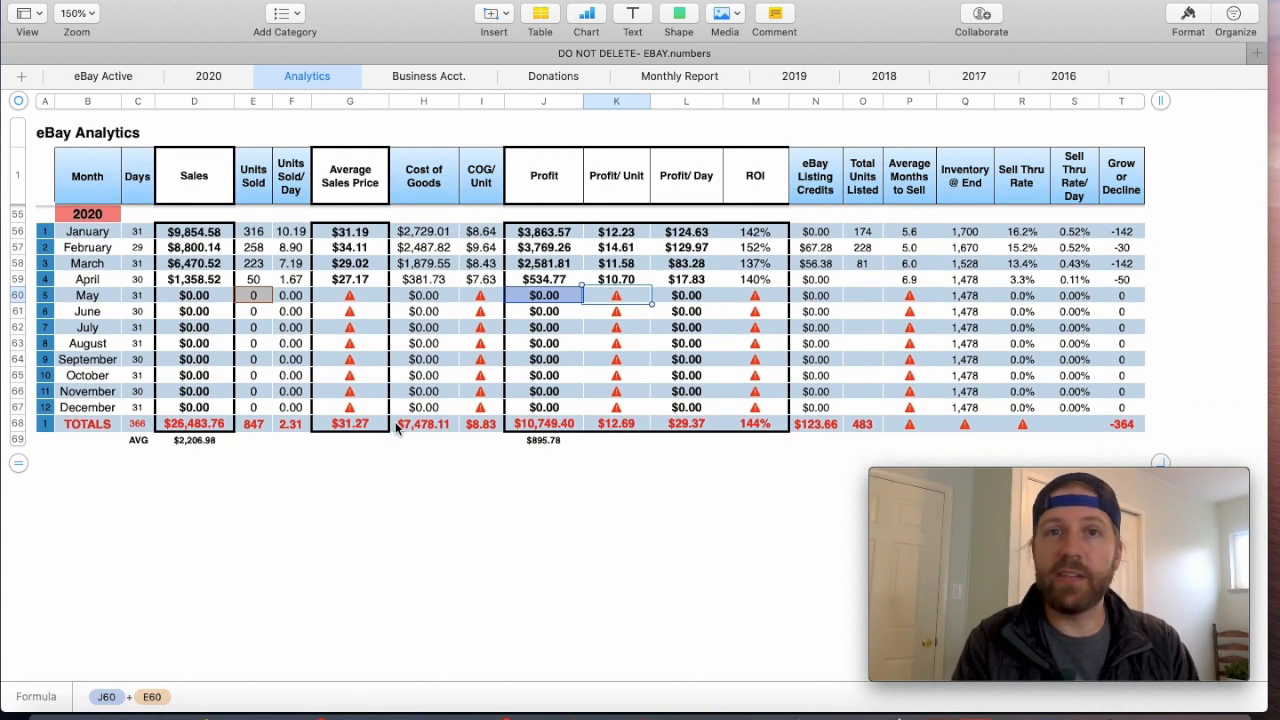
{"action": "scroll", "coordinate": [396, 427], "scroll_direction": "up", "scroll_amount": 15}
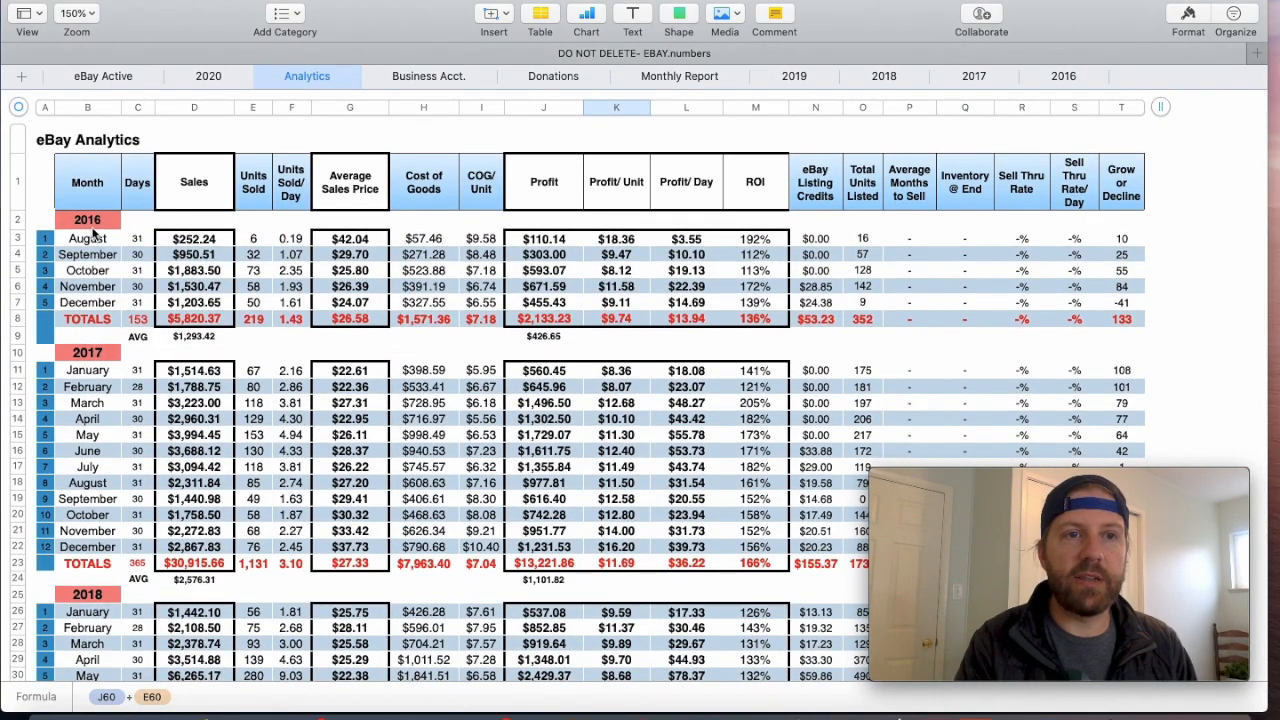
{"action": "scroll", "coordinate": [415, 339], "scroll_direction": "down", "scroll_amount": 4}
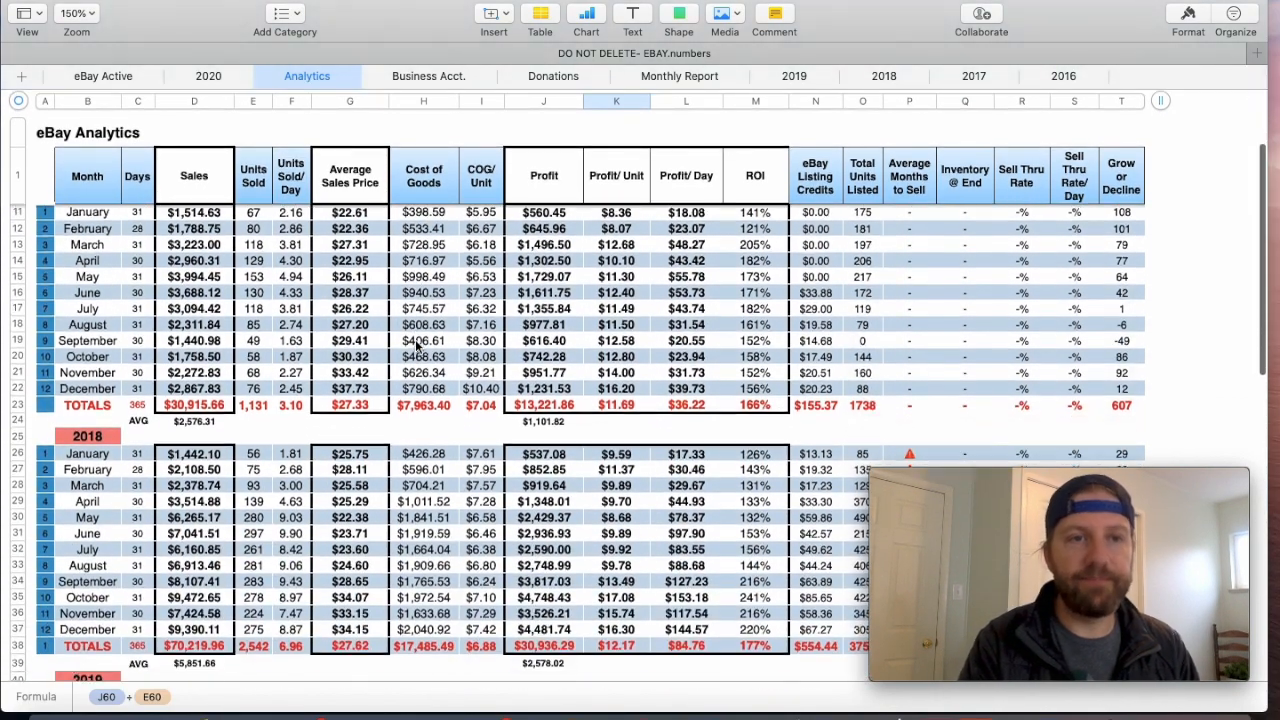
{"action": "scroll", "coordinate": [415, 339], "scroll_direction": "down", "scroll_amount": 10}
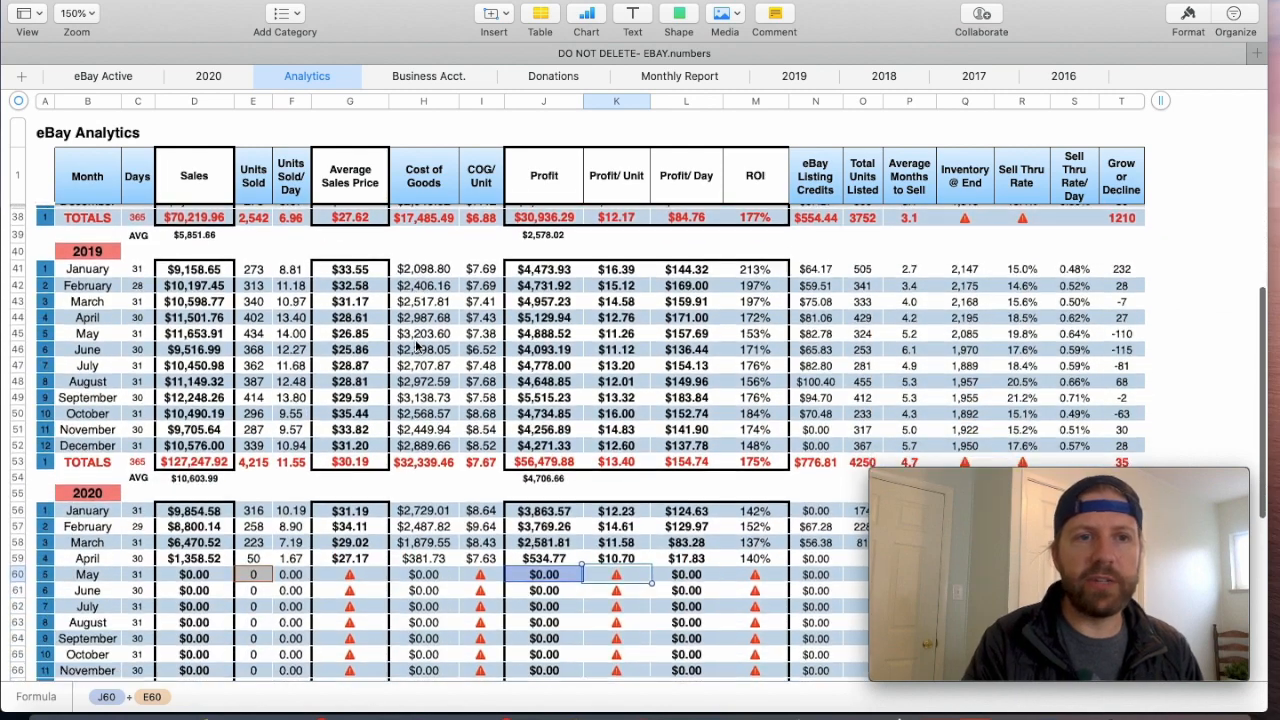
{"action": "scroll", "coordinate": [418, 344], "scroll_direction": "down", "scroll_amount": 5}
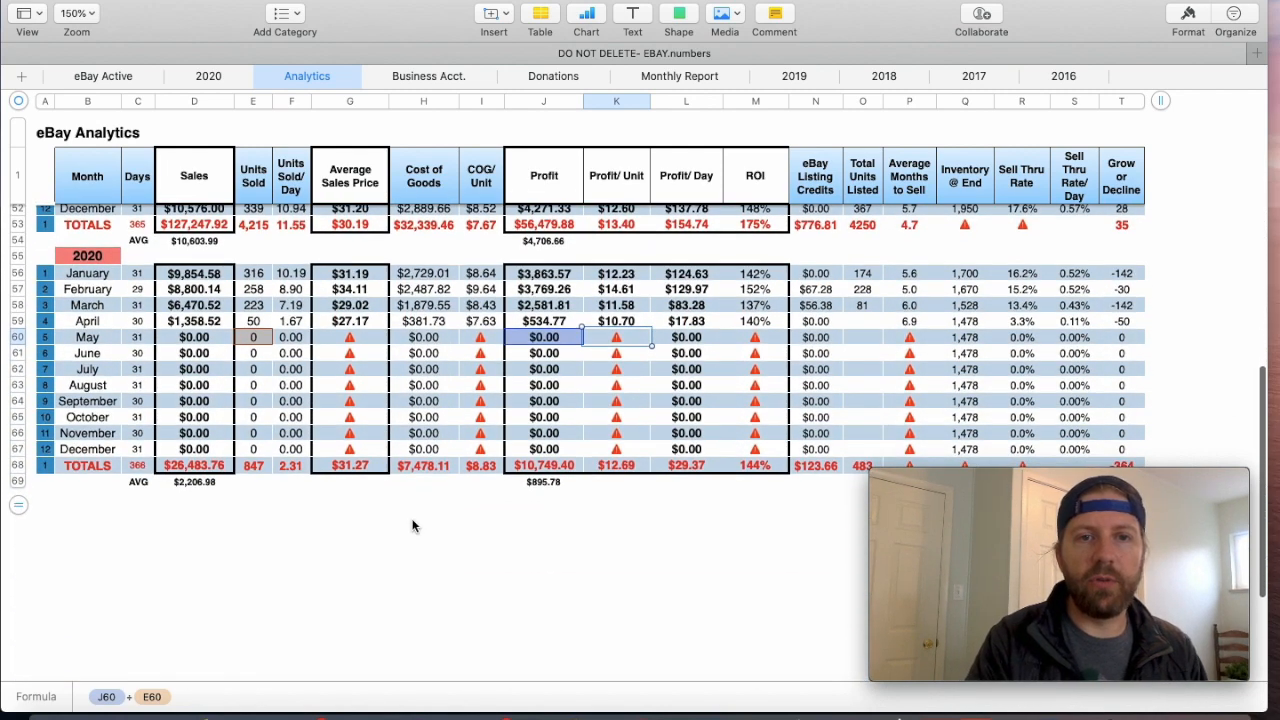
{"action": "left_click", "coordinate": [413, 526]}
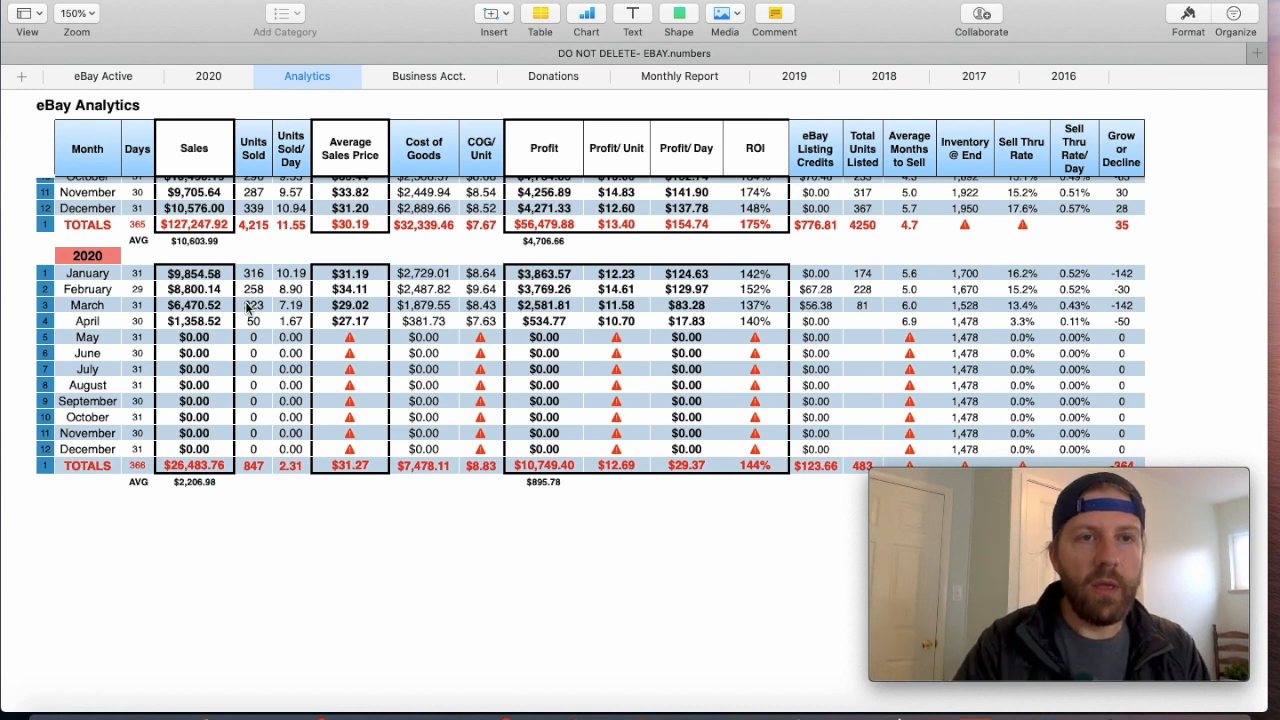
- Inspect the January 2020 sales formula on the Analytics sheet and compare it with its source data on the 2020 sheet
{"action": "left_click", "coordinate": [207, 77]}
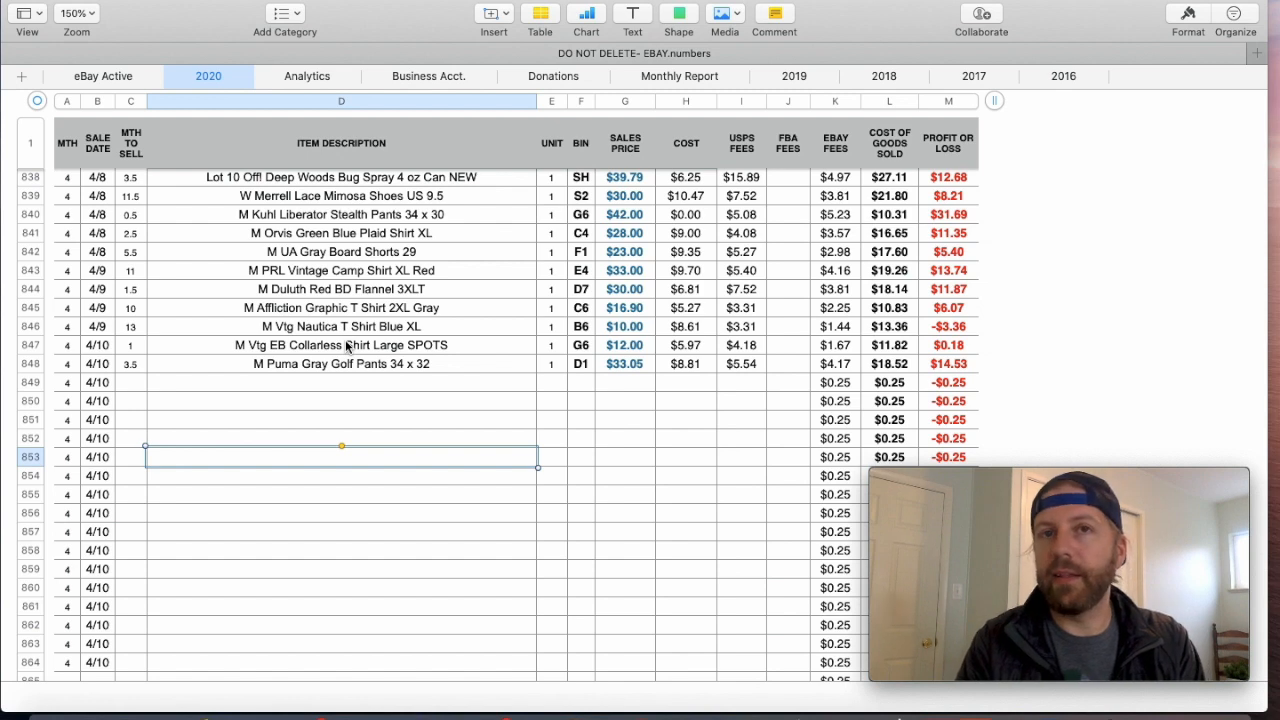
{"action": "left_click", "coordinate": [307, 77]}
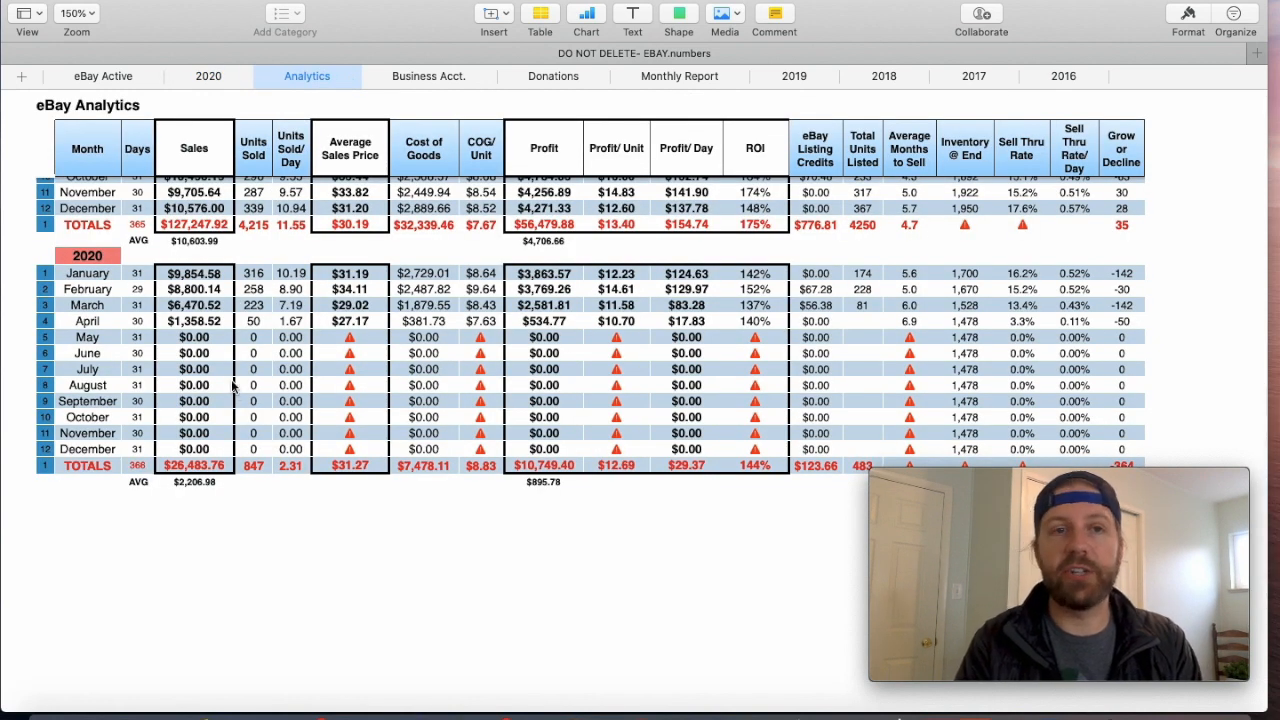
{"action": "left_click", "coordinate": [199, 280]}
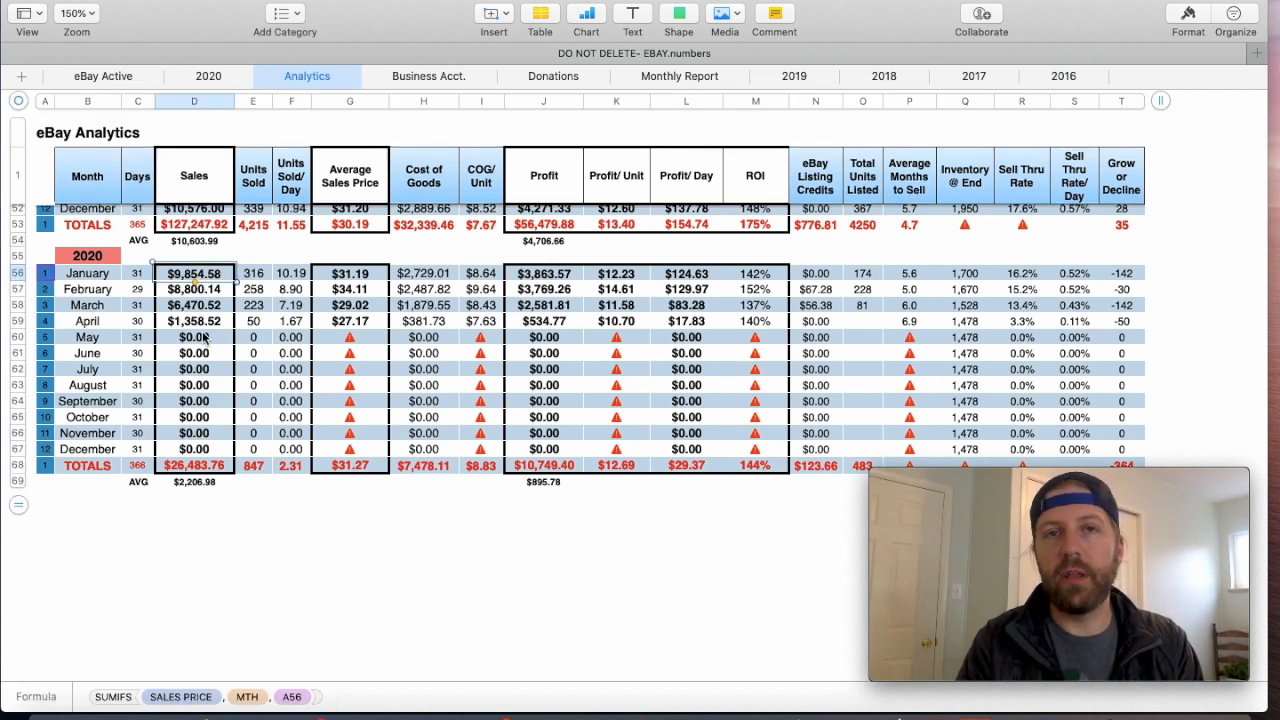
{"action": "left_click", "coordinate": [208, 77]}
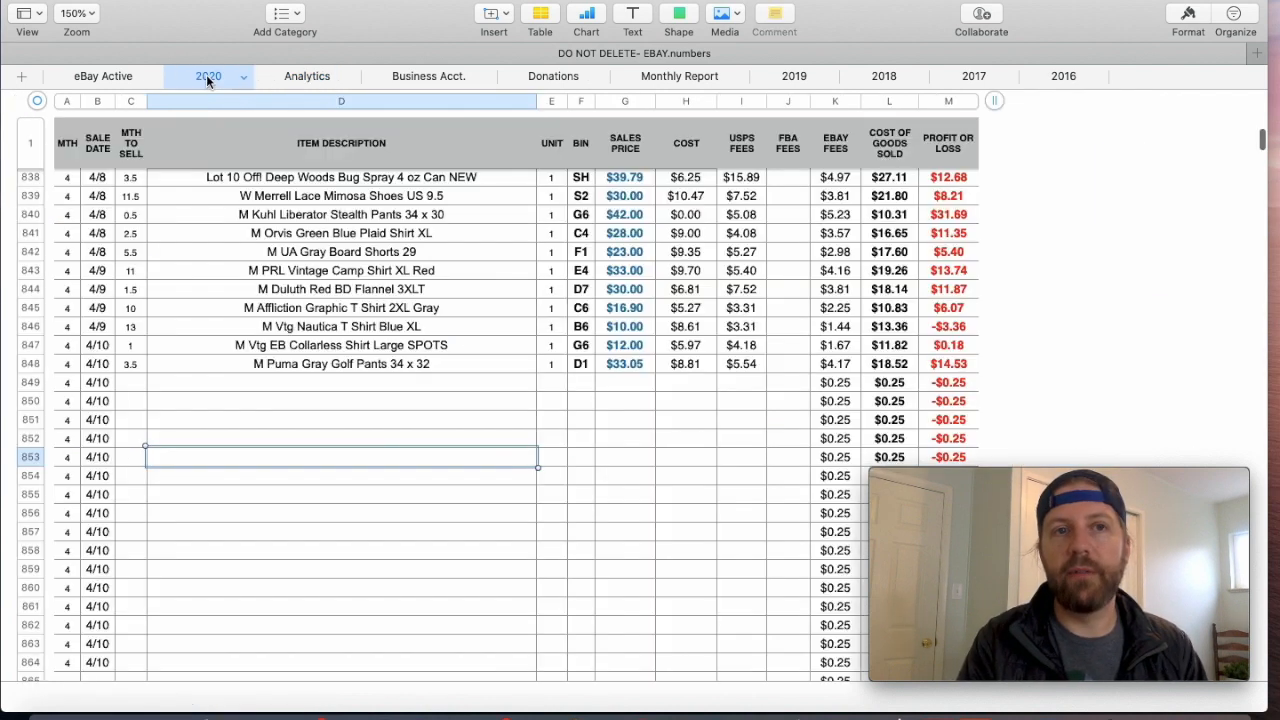
{"action": "left_click", "coordinate": [288, 76]}
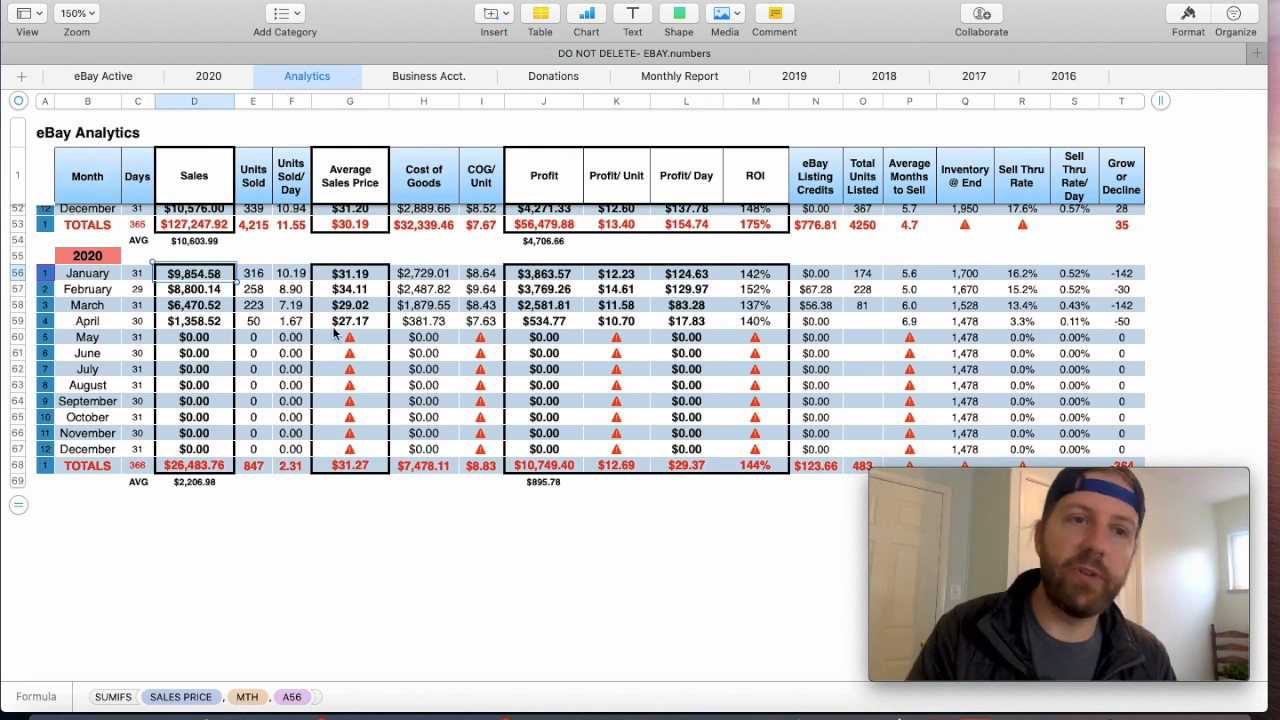
- Examine the January 2020 formulas for sales, units sold, units sold per day, average sales price, cost of goods and COG per unit
{"action": "left_click", "coordinate": [78, 258]}
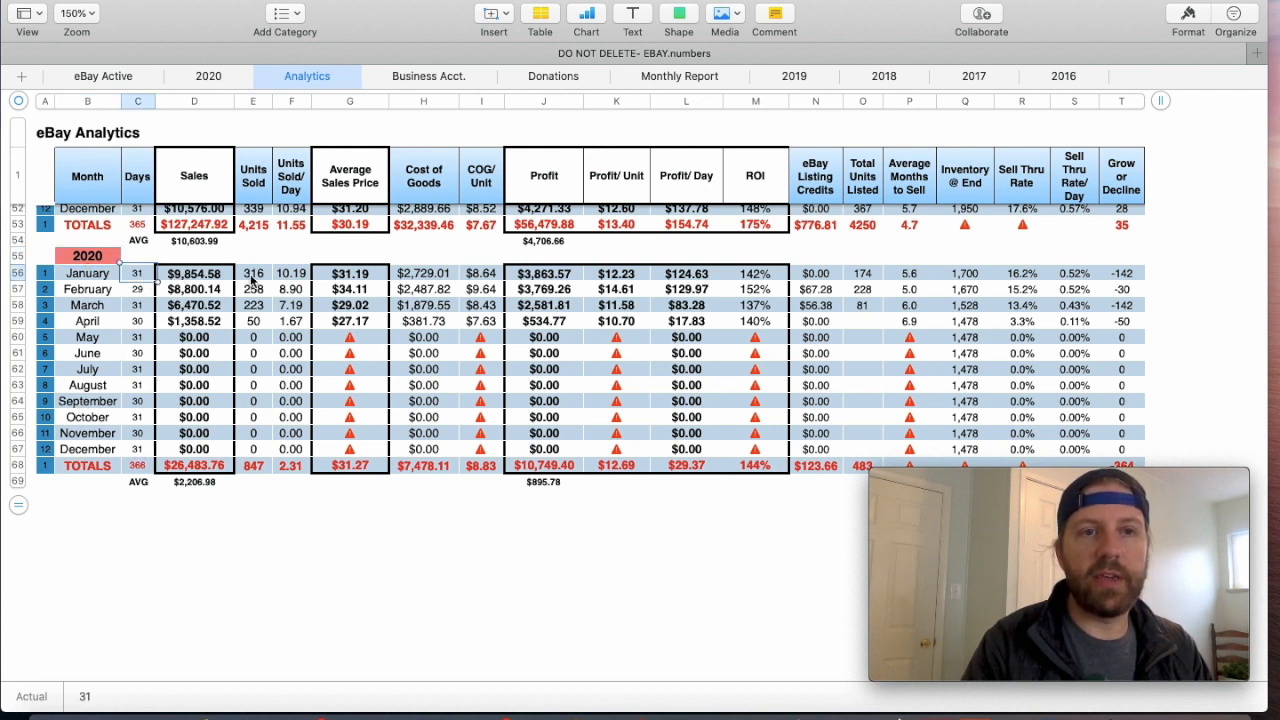
{"action": "left_click", "coordinate": [326, 279]}
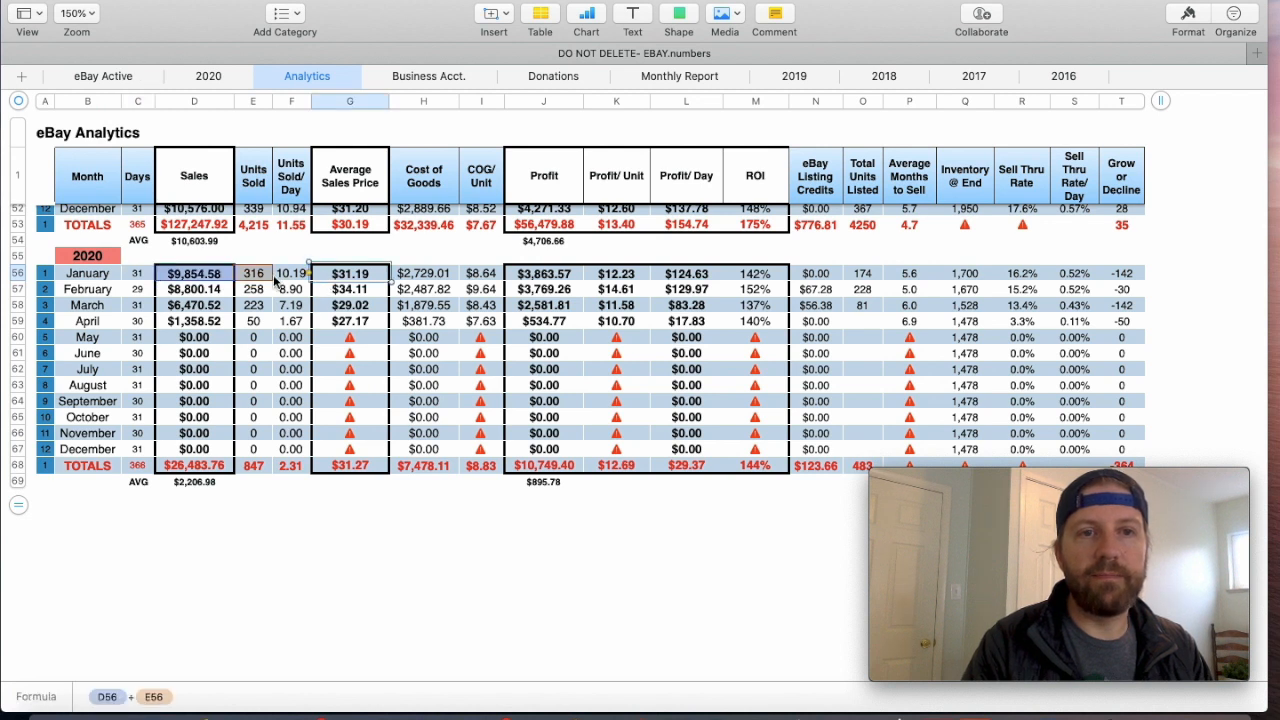
{"action": "left_click", "coordinate": [291, 278]}
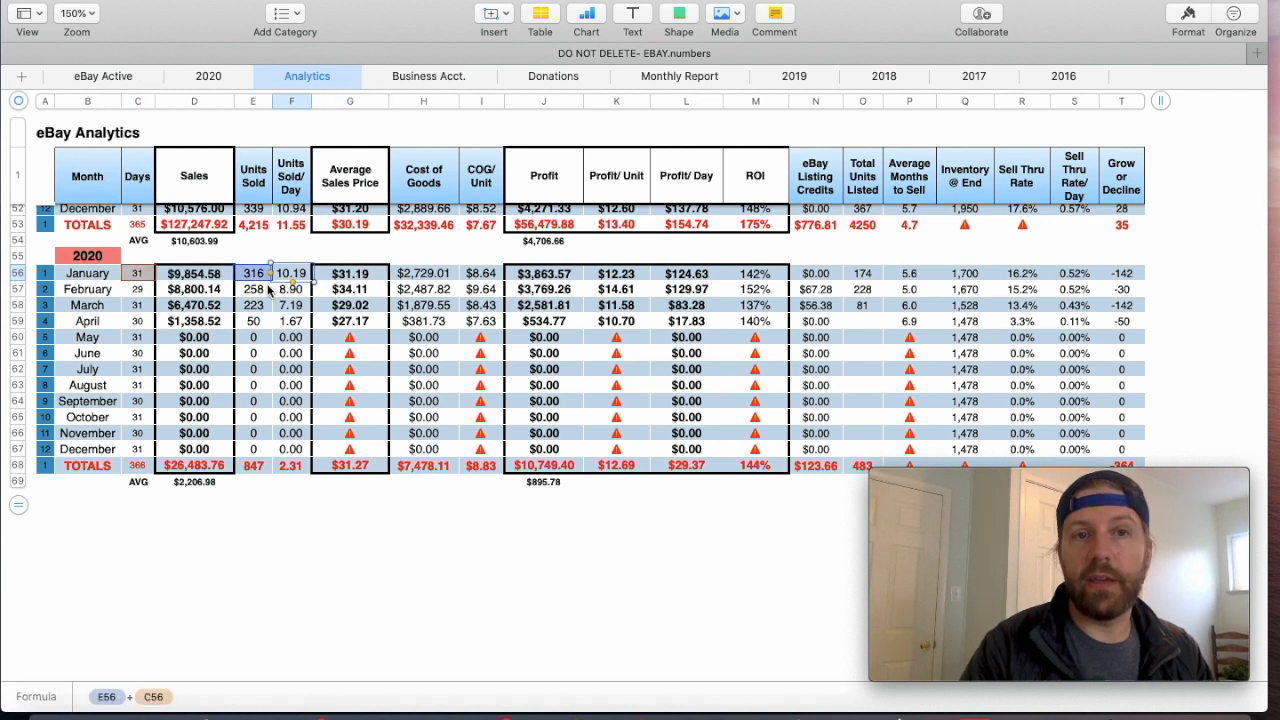
{"action": "left_click", "coordinate": [193, 279]}
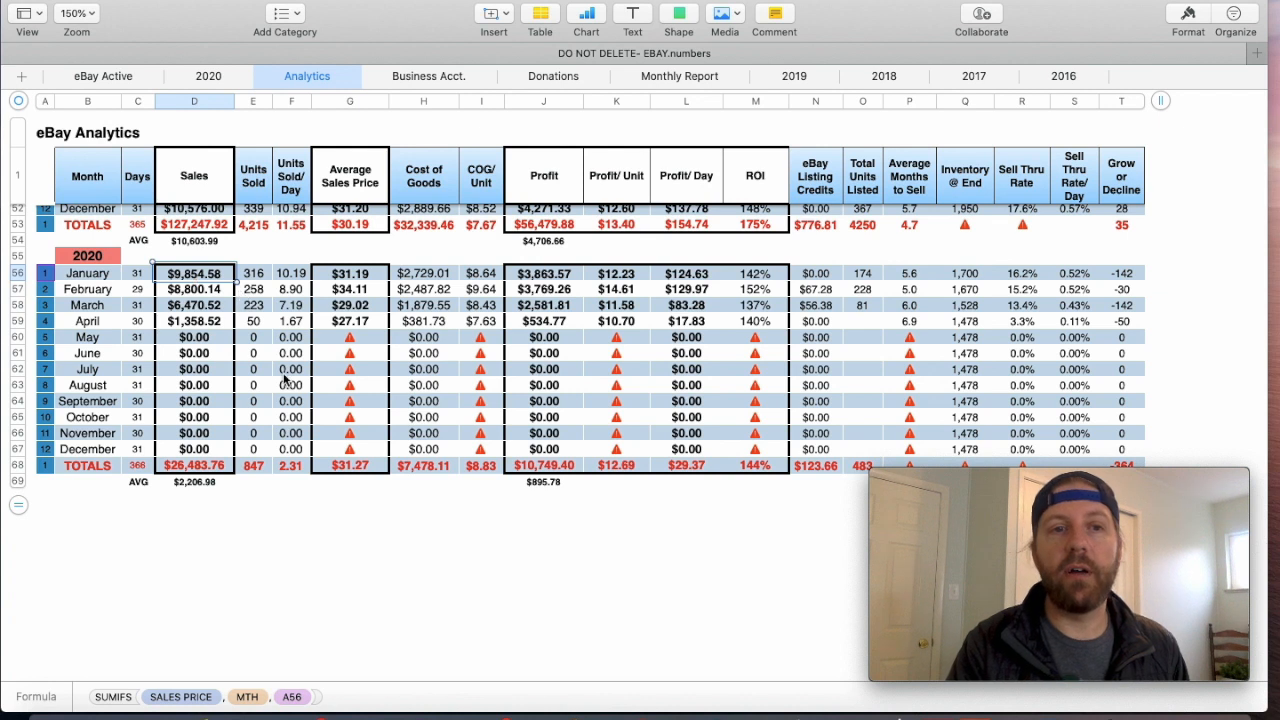
{"action": "left_click", "coordinate": [255, 277]}
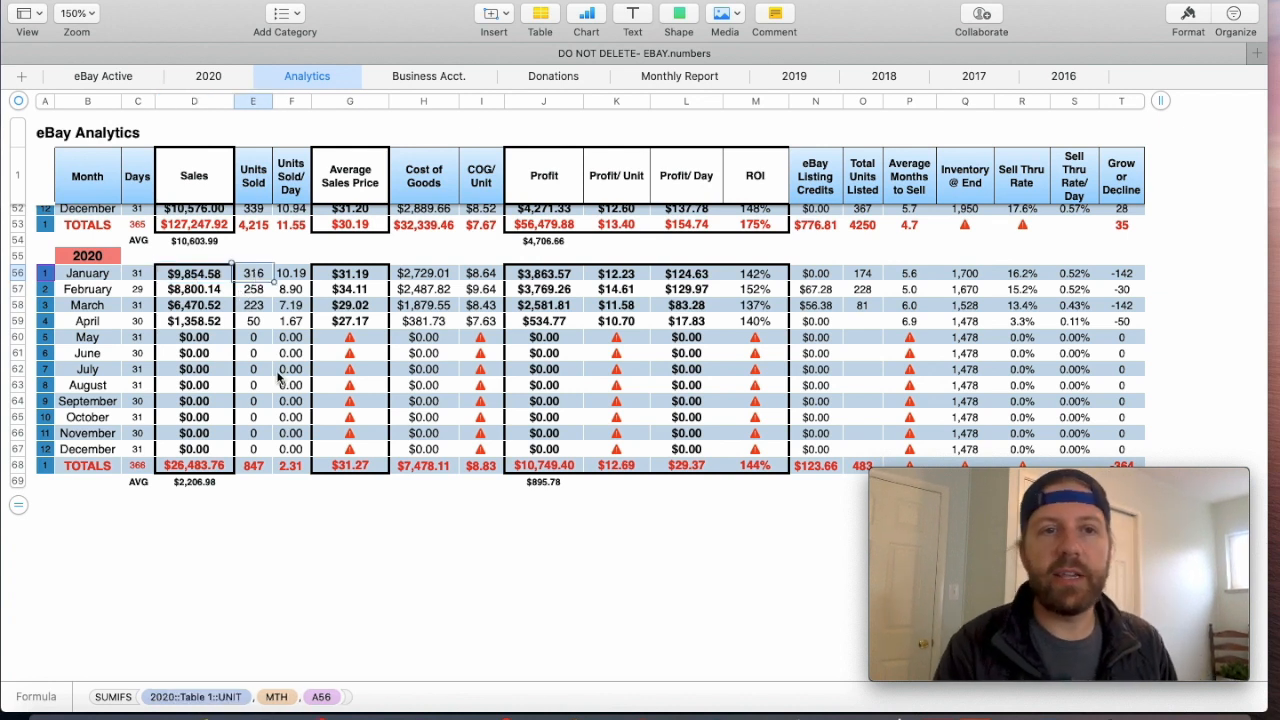
{"action": "left_click", "coordinate": [293, 276]}
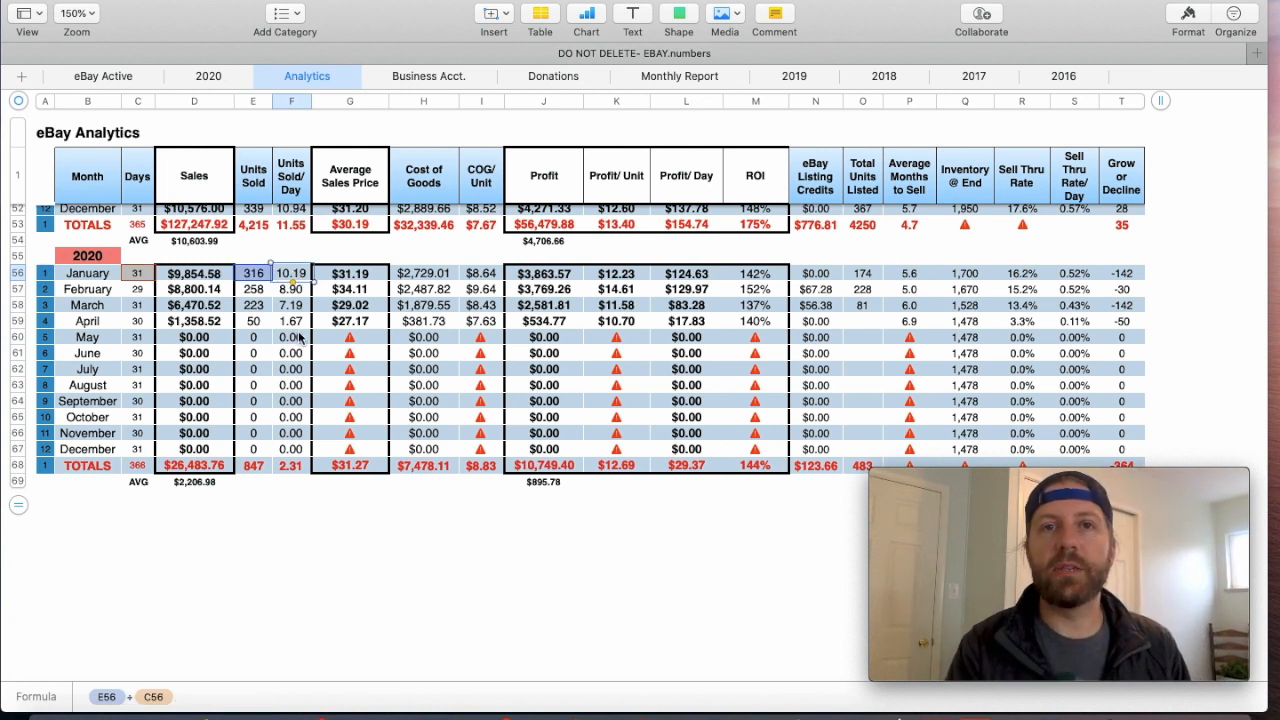
{"action": "left_click", "coordinate": [349, 276]}
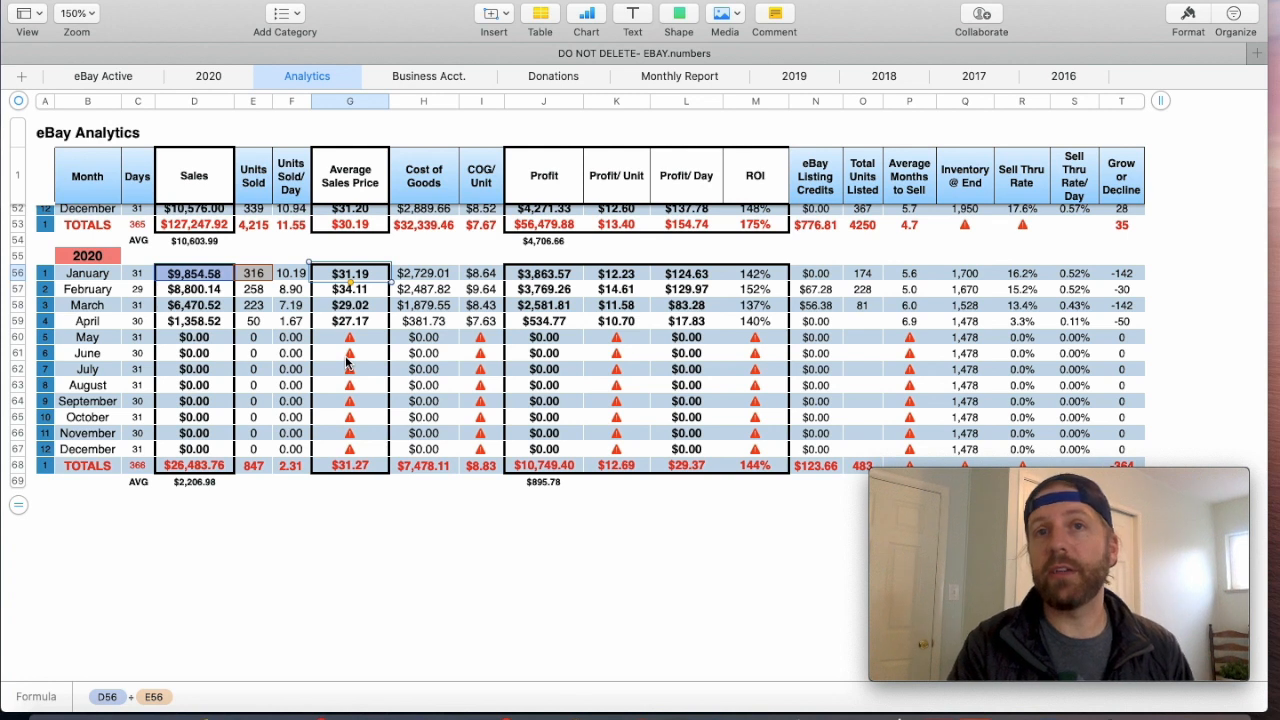
{"action": "left_click", "coordinate": [434, 278]}
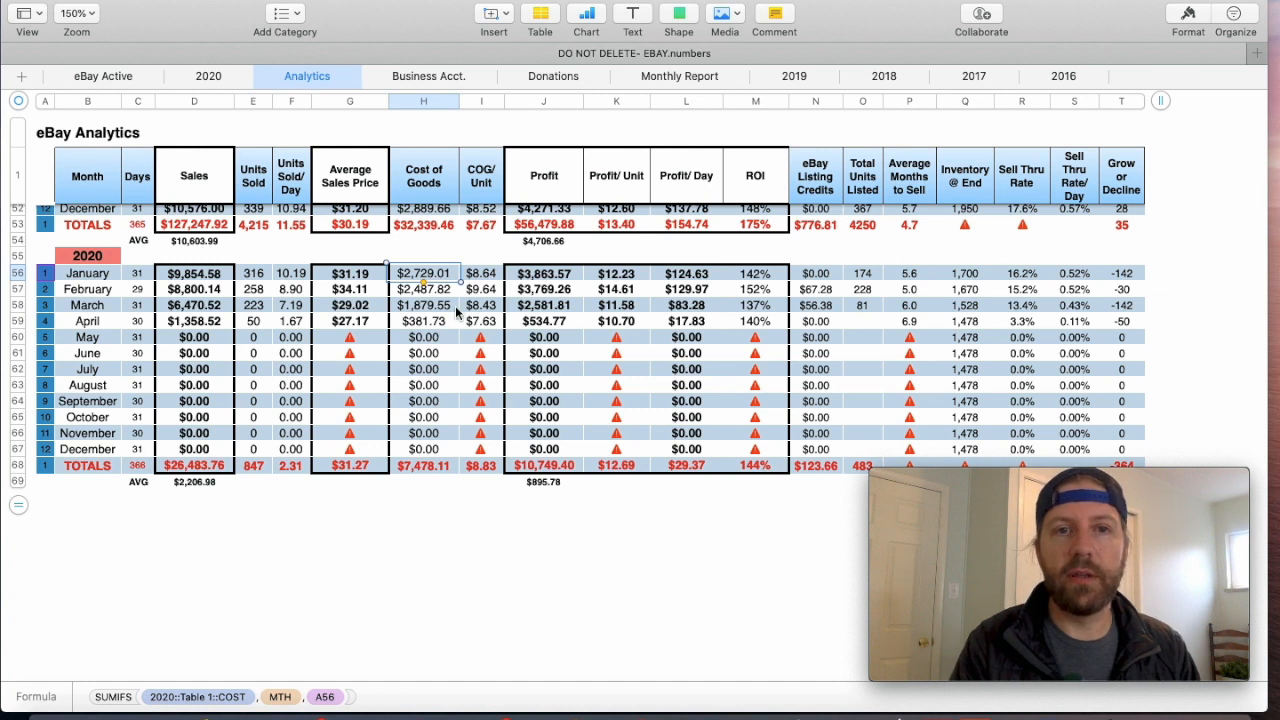
{"action": "left_click", "coordinate": [478, 277]}
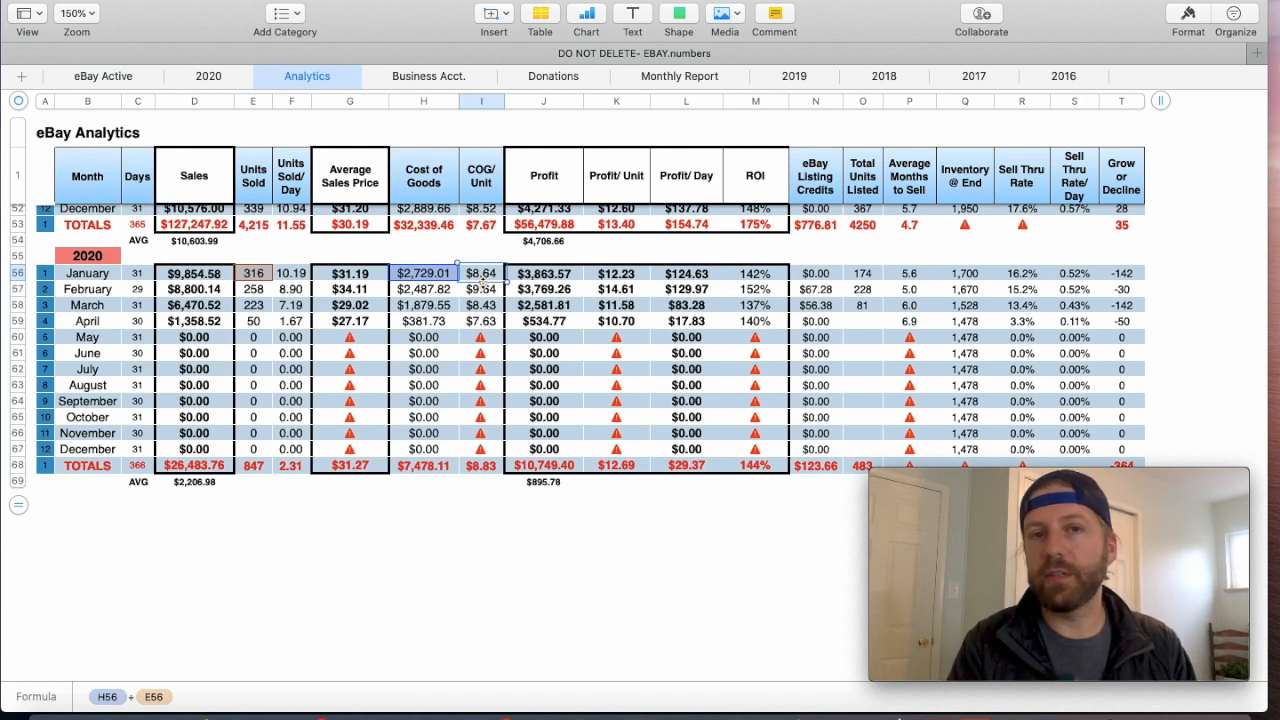
- Review the Cost of Goods and COG/Unit columns in the Analytics table, including the January 2020 cost of goods formula
{"action": "left_click_drag", "start_coordinate": [430, 101], "coordinate": [484, 101]}
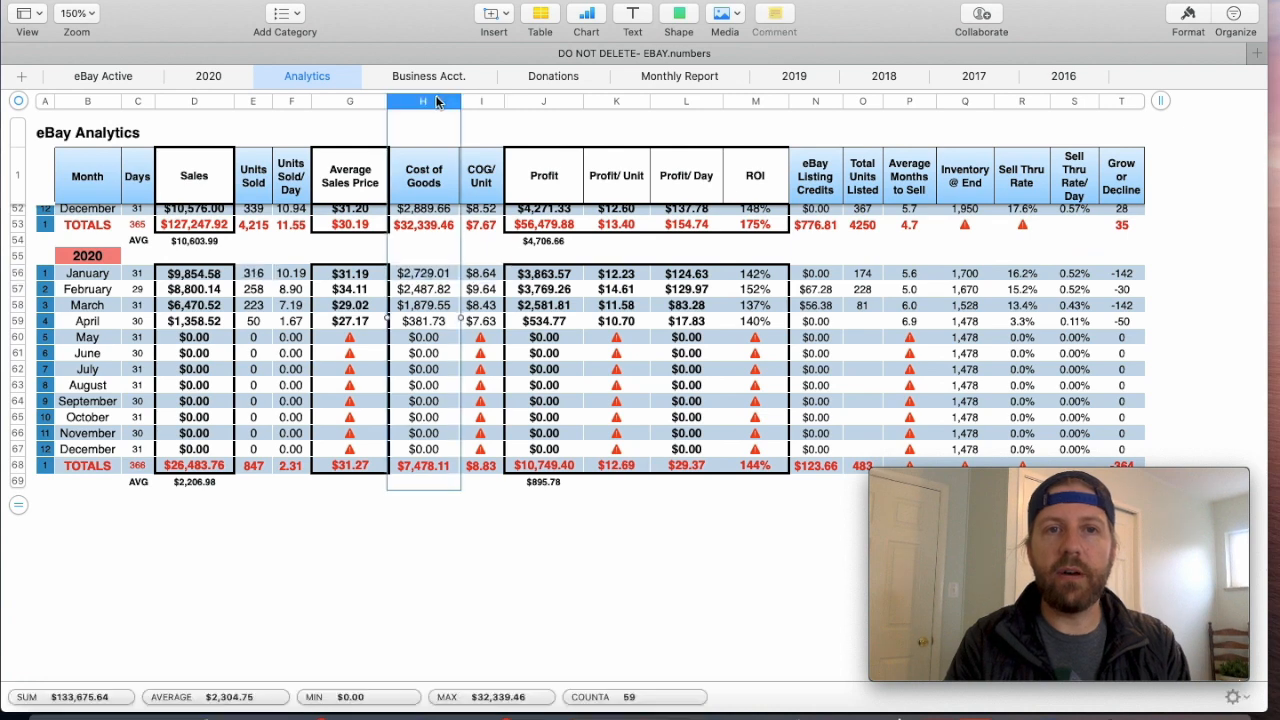
{"action": "scroll", "coordinate": [484, 101], "scroll_direction": "up", "scroll_amount": 2}
{"action": "scroll", "coordinate": [484, 101], "scroll_direction": "up", "scroll_amount": 1}
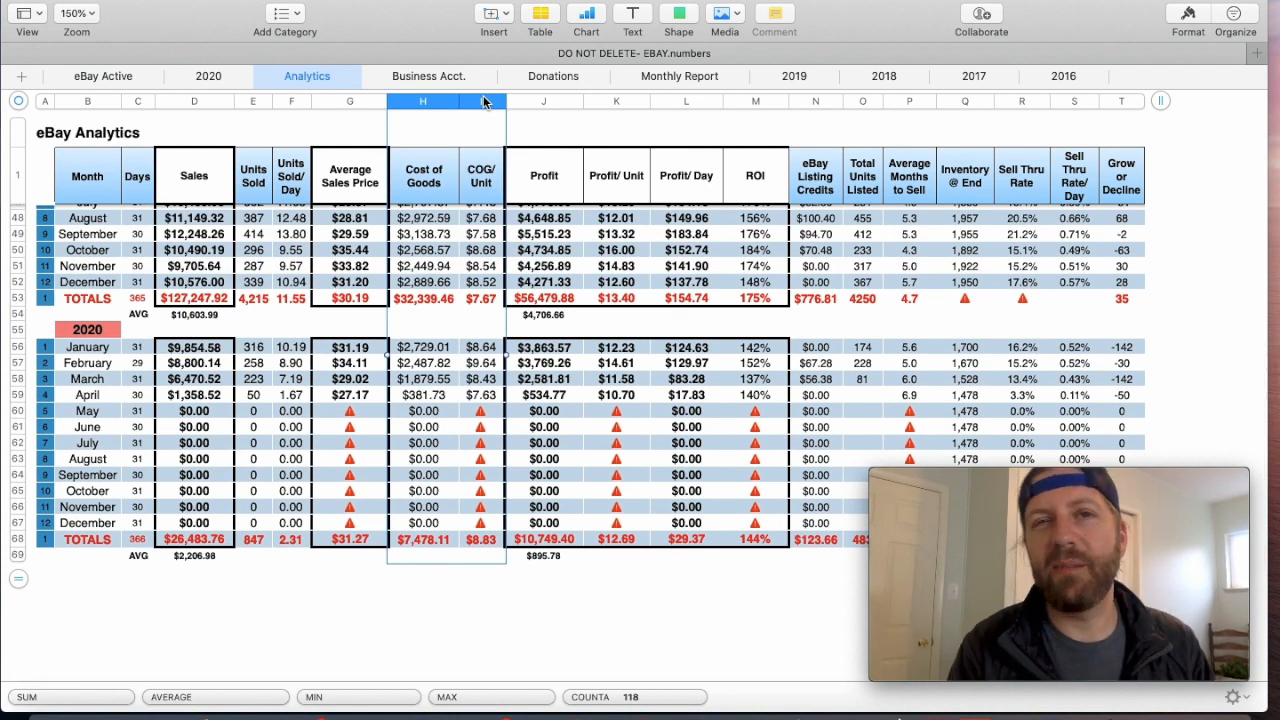
{"action": "left_click", "coordinate": [457, 425]}
{"action": "scroll", "coordinate": [457, 425], "scroll_direction": "down", "scroll_amount": 3}
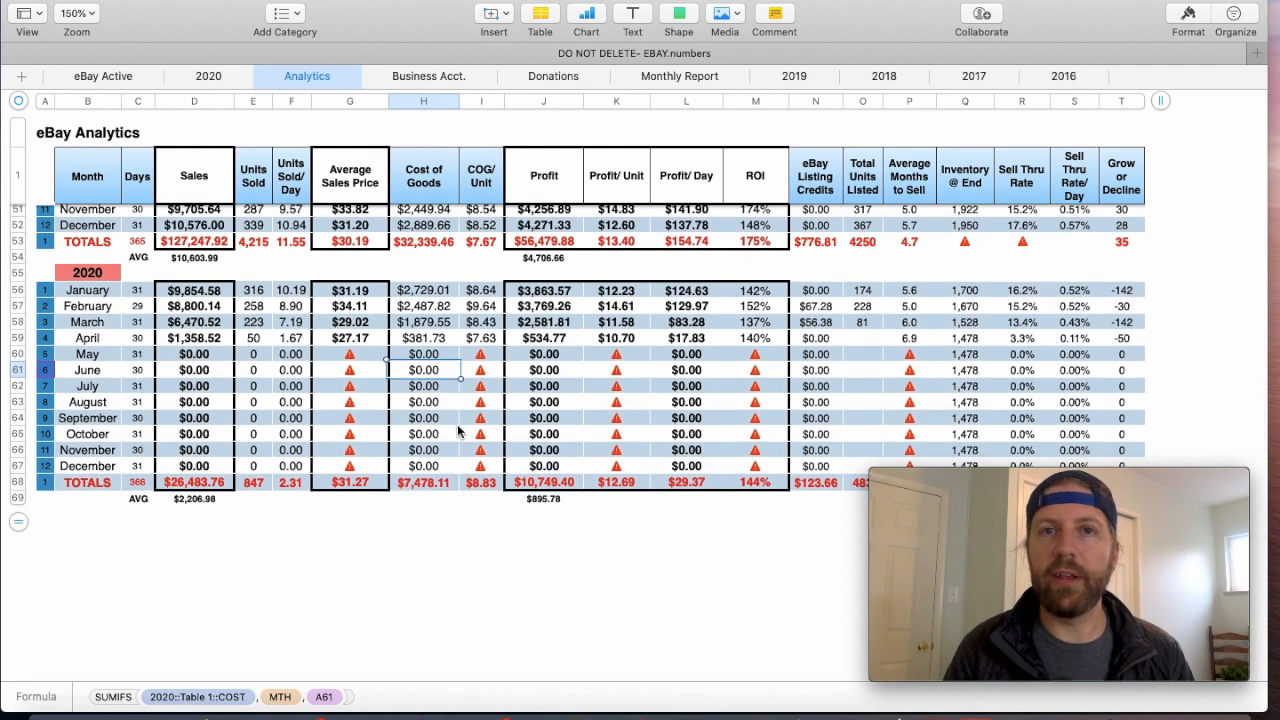
{"action": "left_click", "coordinate": [432, 289]}
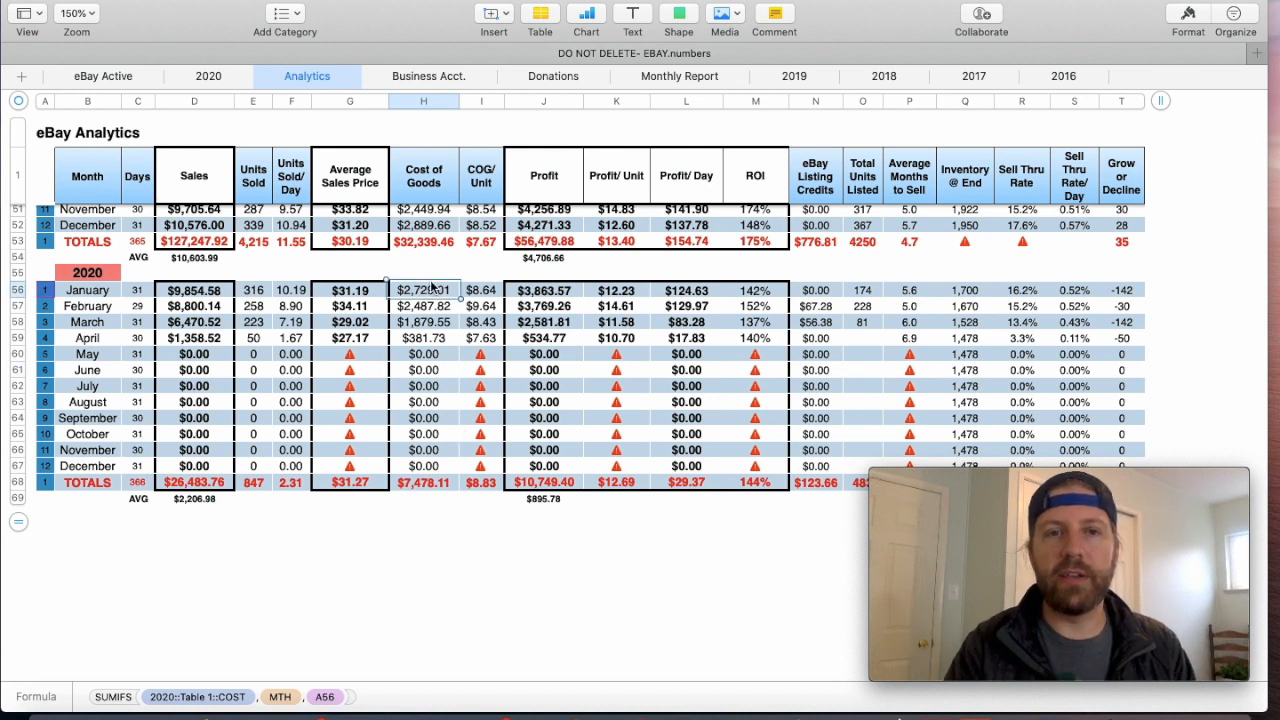
- Examine the January 2020 formulas for profit, profit per unit, profit per day and ROI, comparing ROI with COG/Unit
{"action": "left_click", "coordinate": [532, 291]}
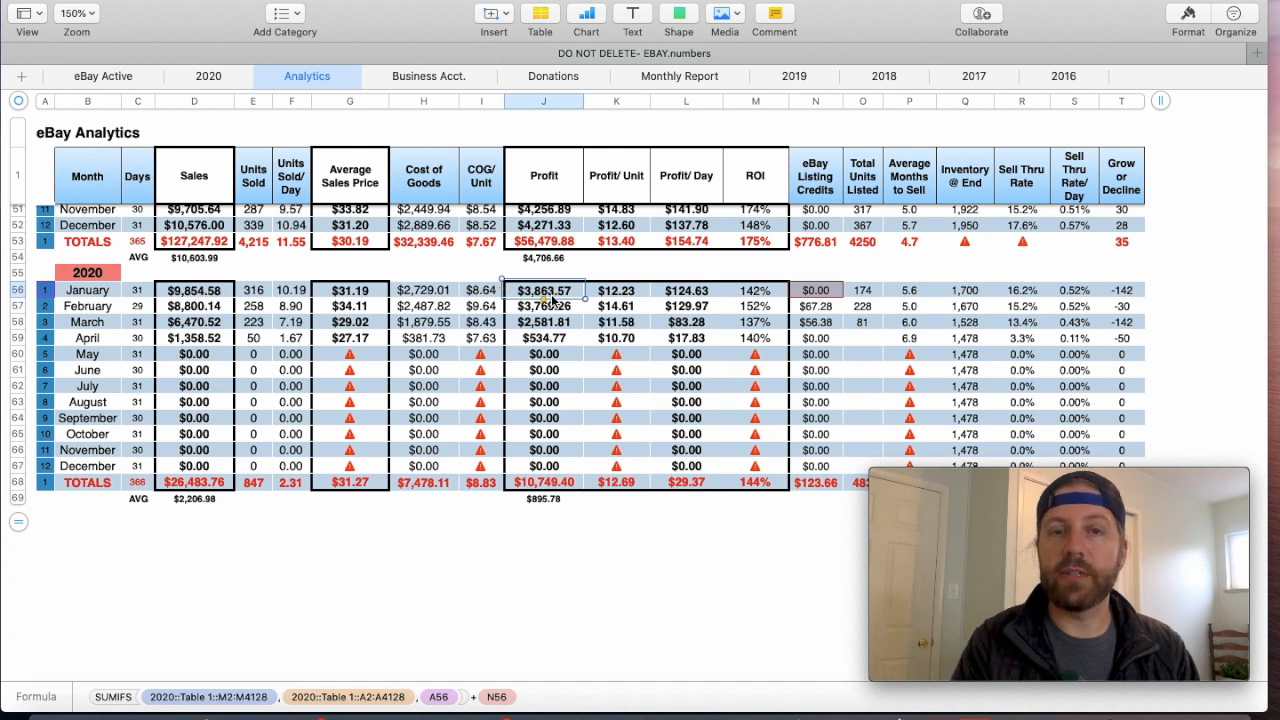
{"action": "left_click", "coordinate": [630, 294]}
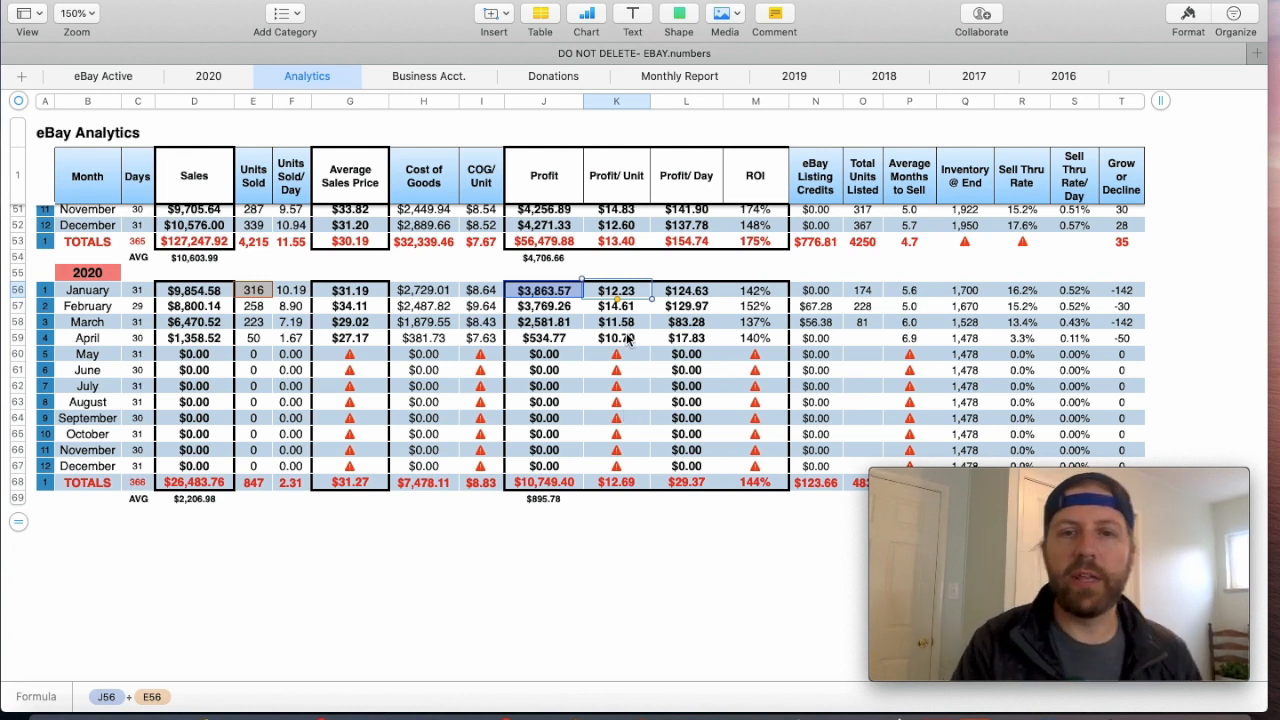
{"action": "left_click", "coordinate": [697, 294]}
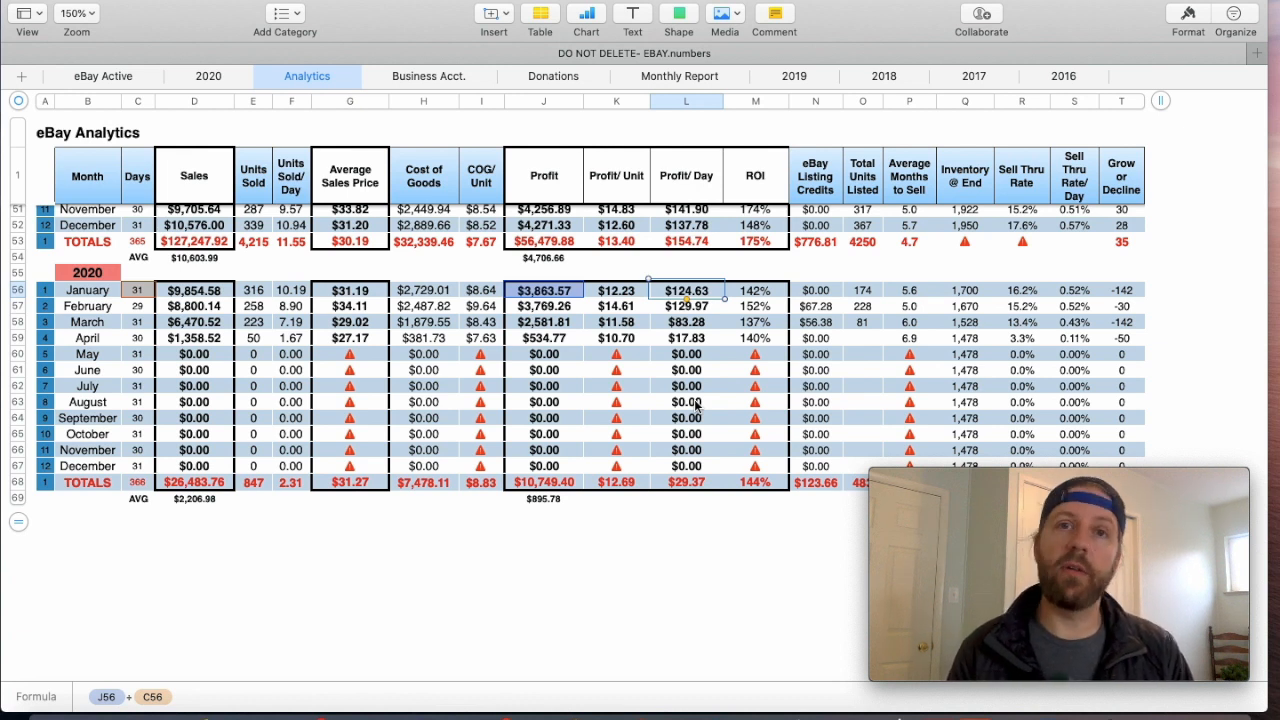
{"action": "left_click", "coordinate": [757, 294]}
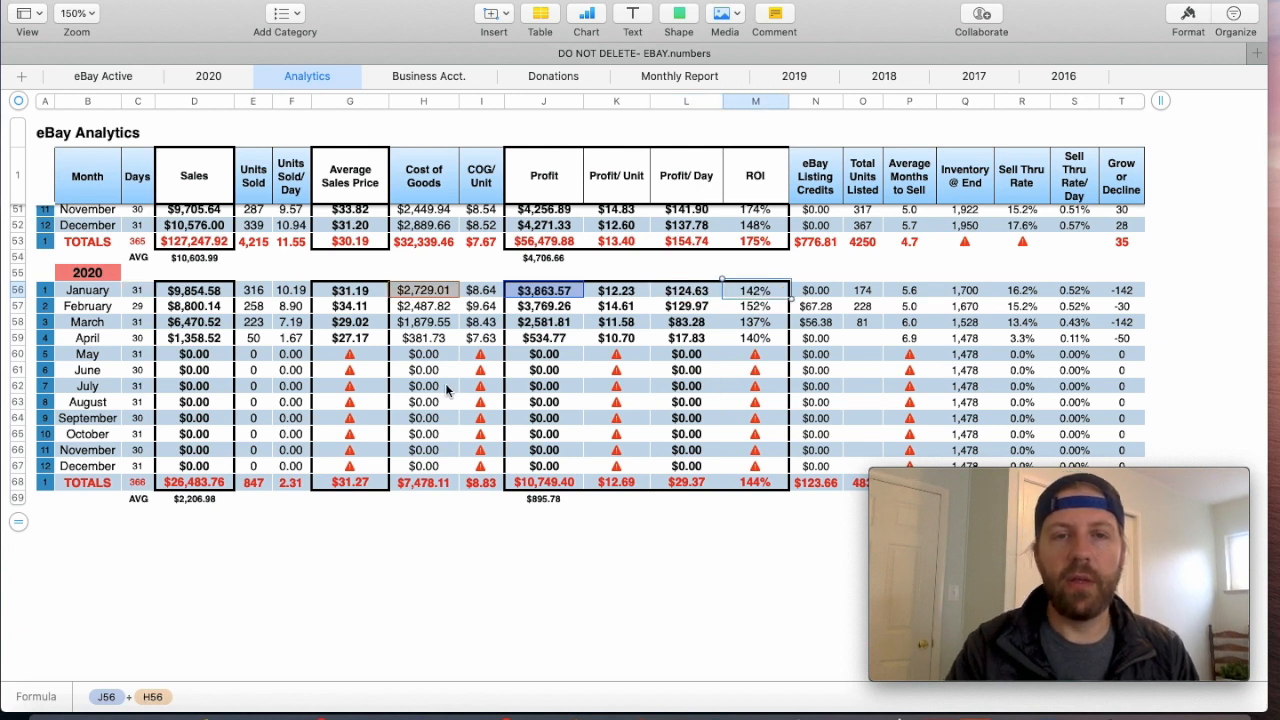
{"action": "left_click", "coordinate": [482, 292]}
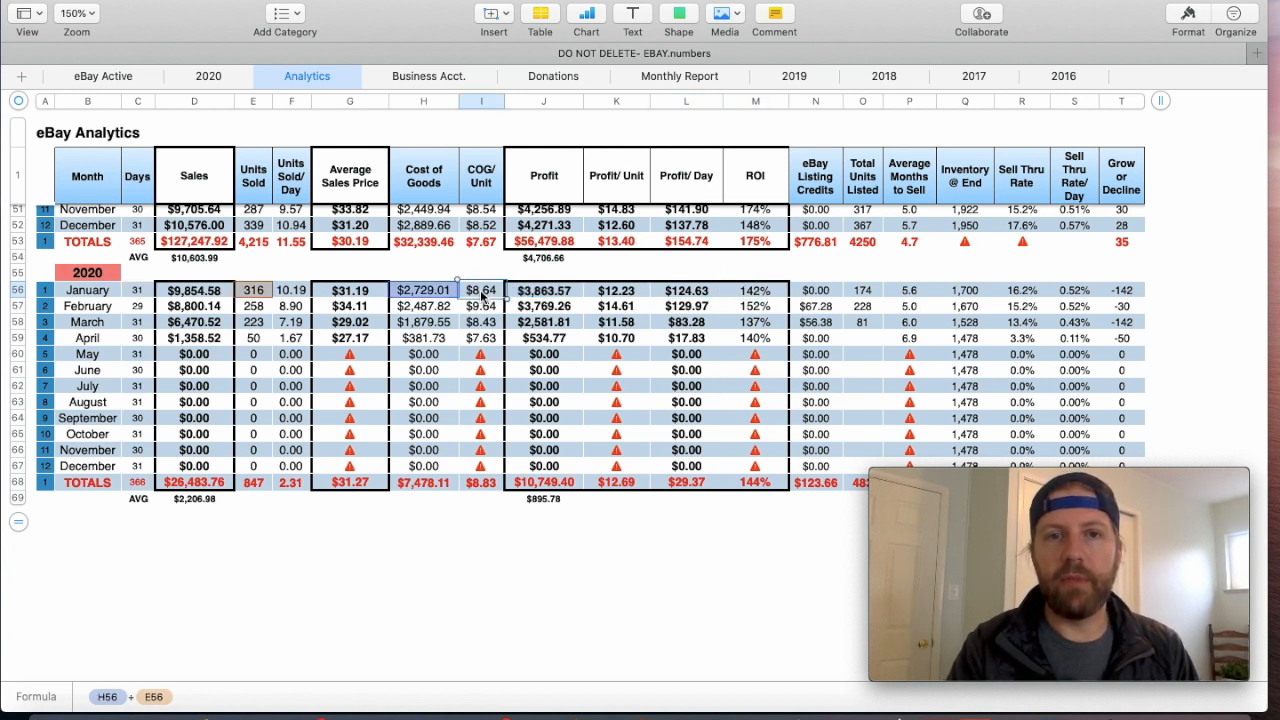
{"action": "left_click", "coordinate": [757, 294]}
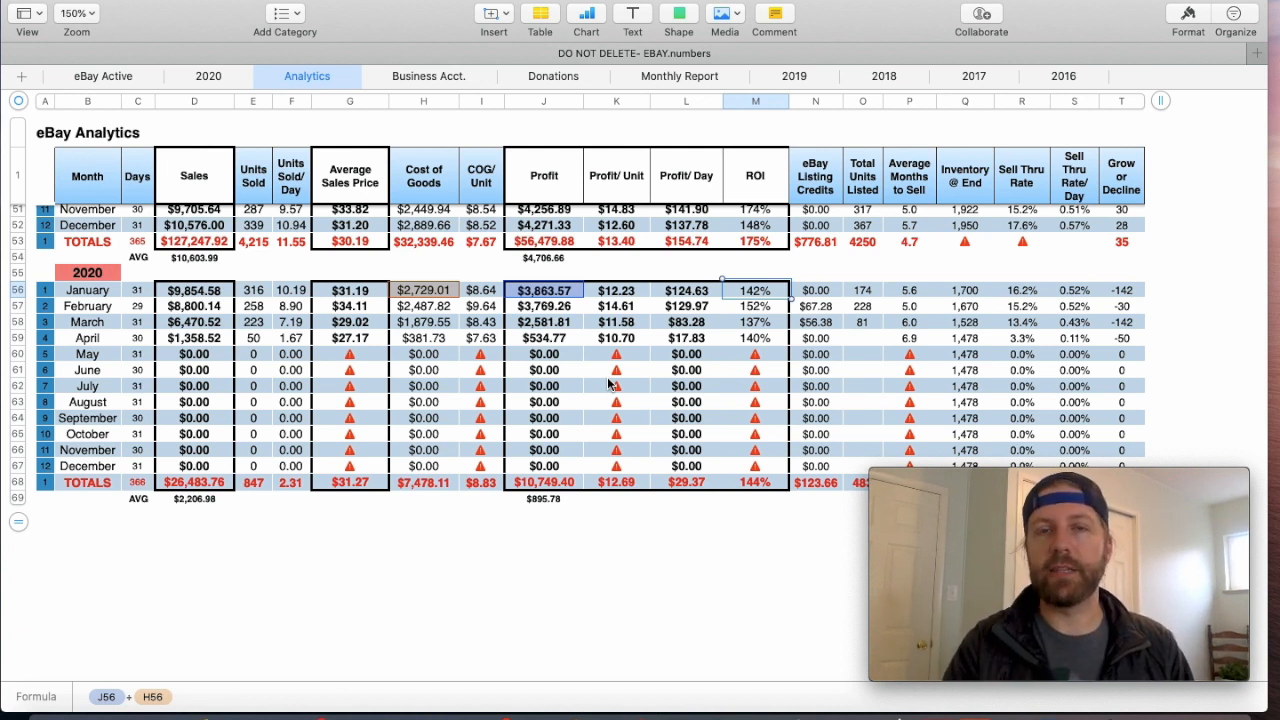
{"action": "scroll", "coordinate": [750, 378], "scroll_direction": "up", "scroll_amount": 3}
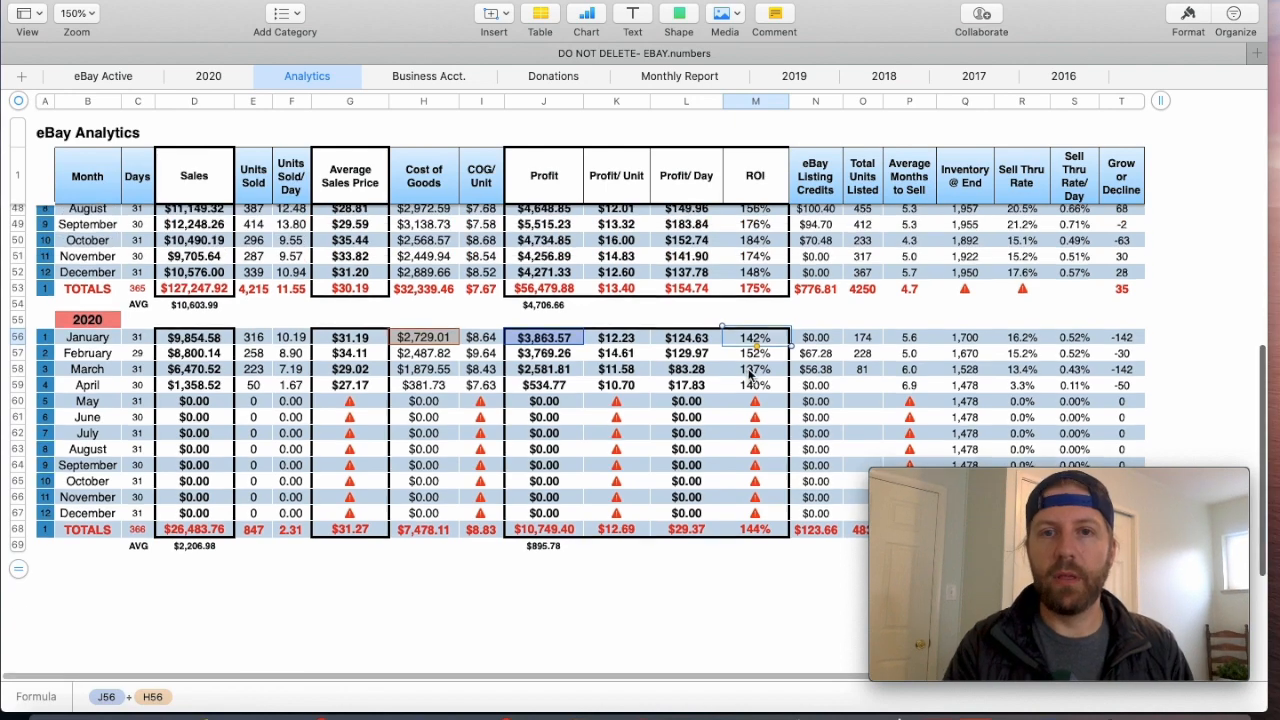
{"action": "scroll", "coordinate": [752, 374], "scroll_direction": "down", "scroll_amount": 5}
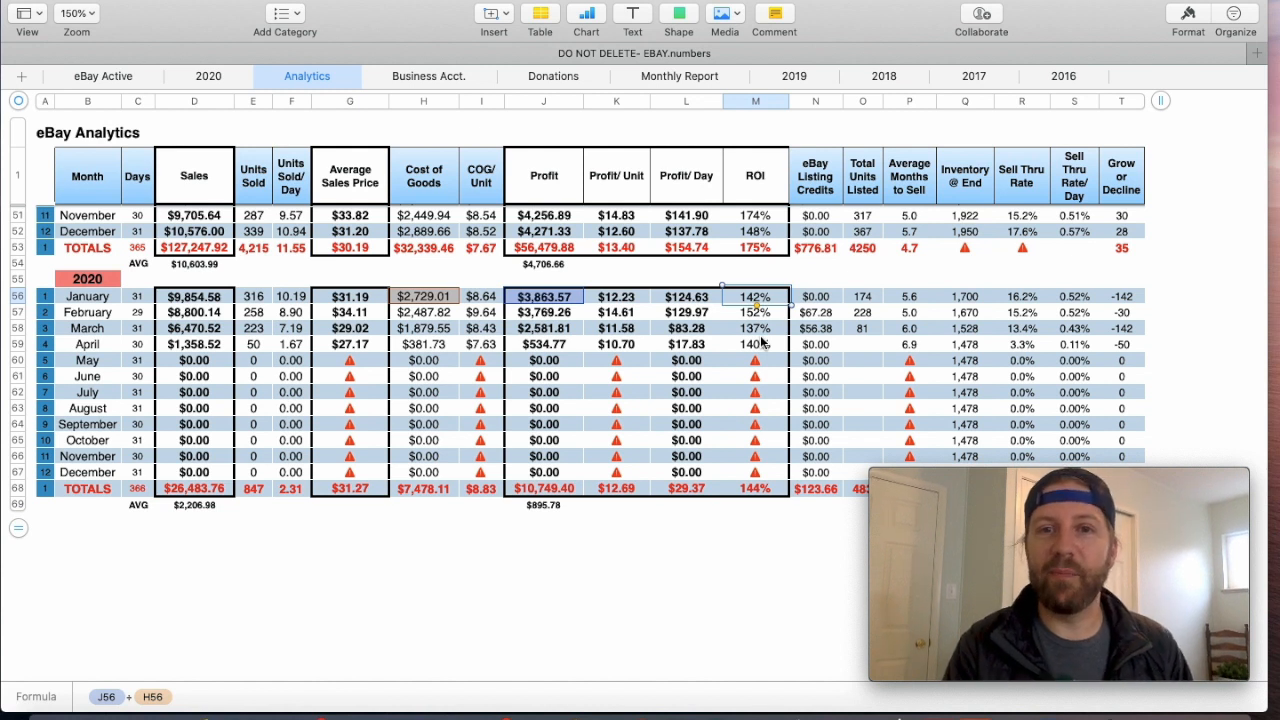
- Inspect the eBay Listing Credits entries from January to May 2020 and their use in the February profit formula
{"action": "left_click", "coordinate": [822, 297]}
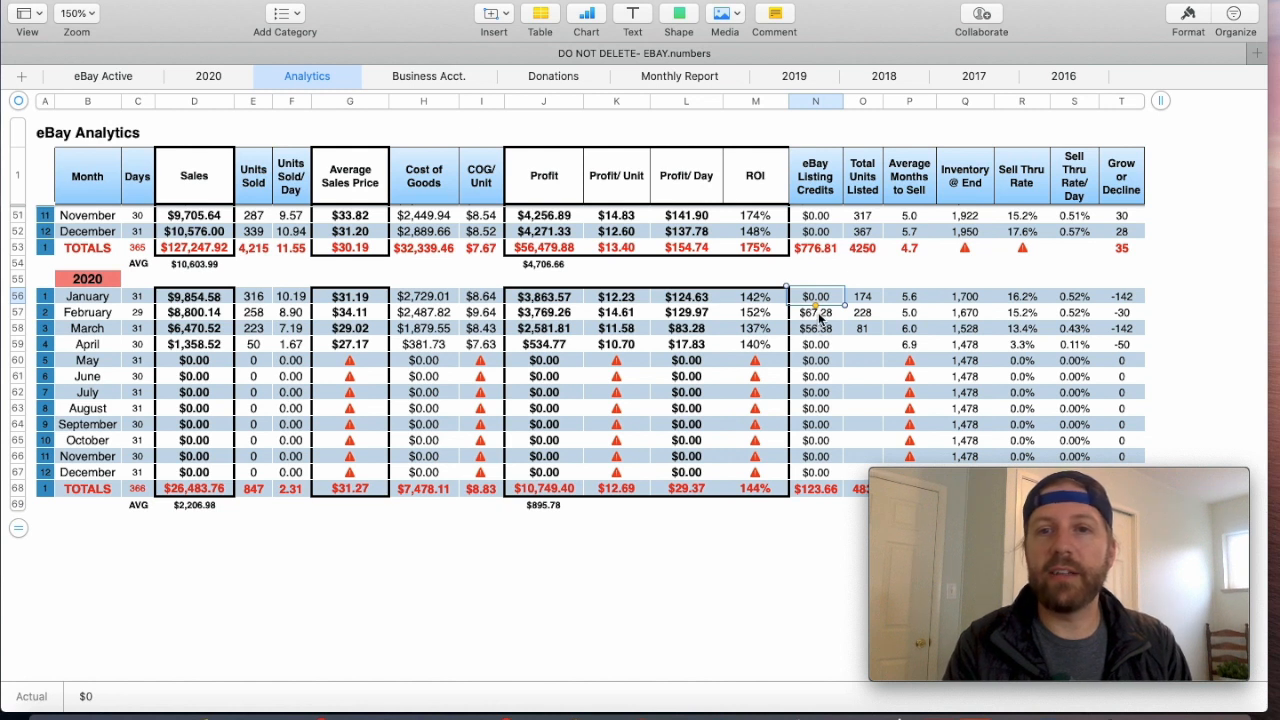
{"action": "left_click", "coordinate": [822, 318]}
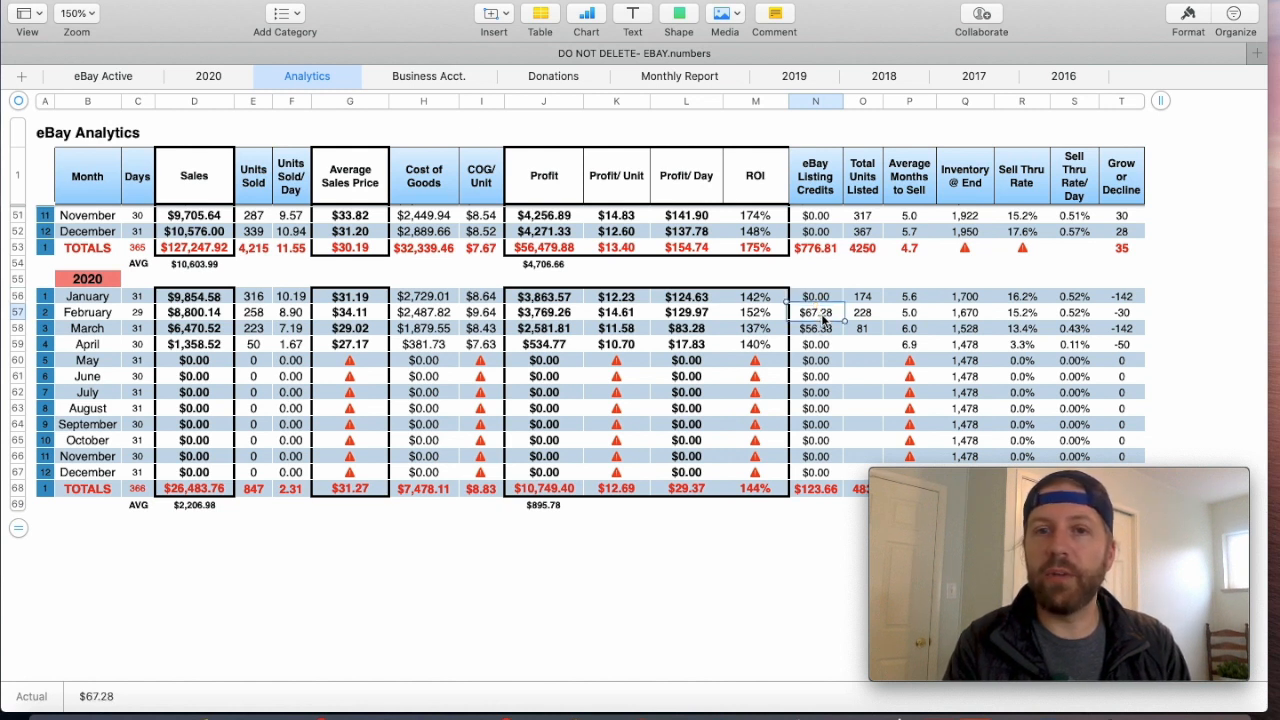
{"action": "left_click", "coordinate": [828, 331]}
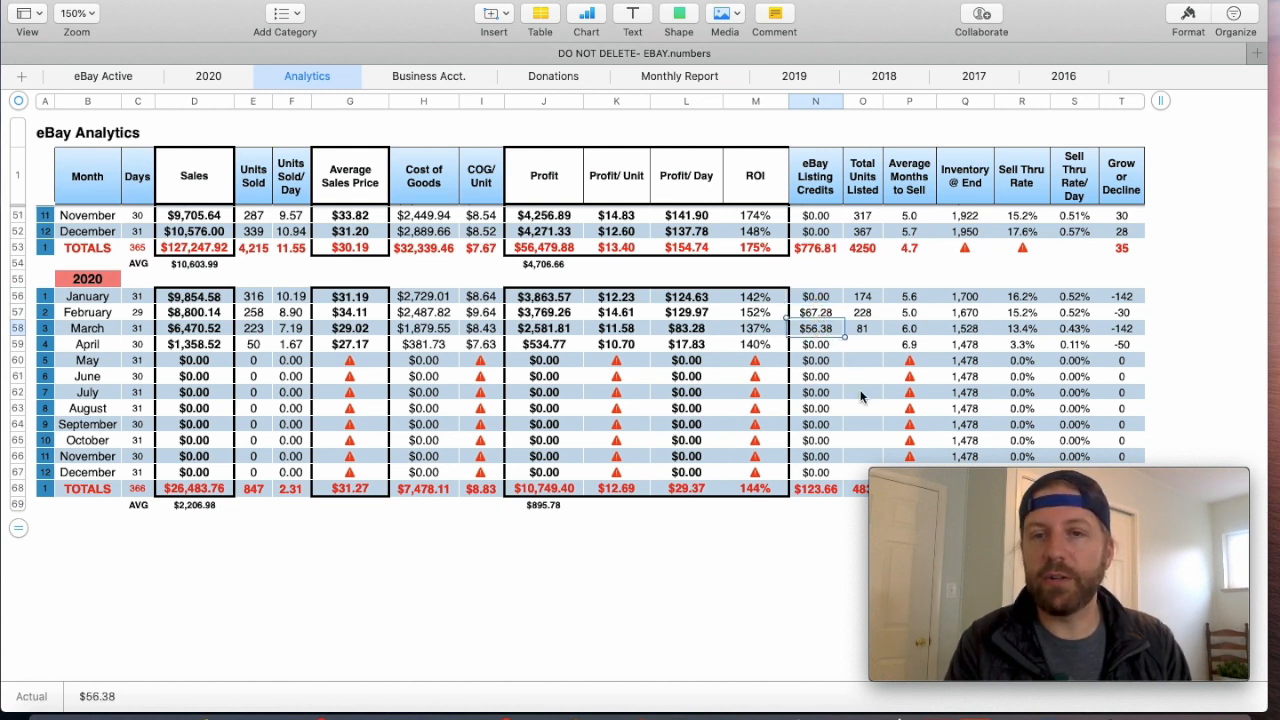
{"action": "left_click", "coordinate": [818, 360]}
{"action": "left_click", "coordinate": [826, 342]}
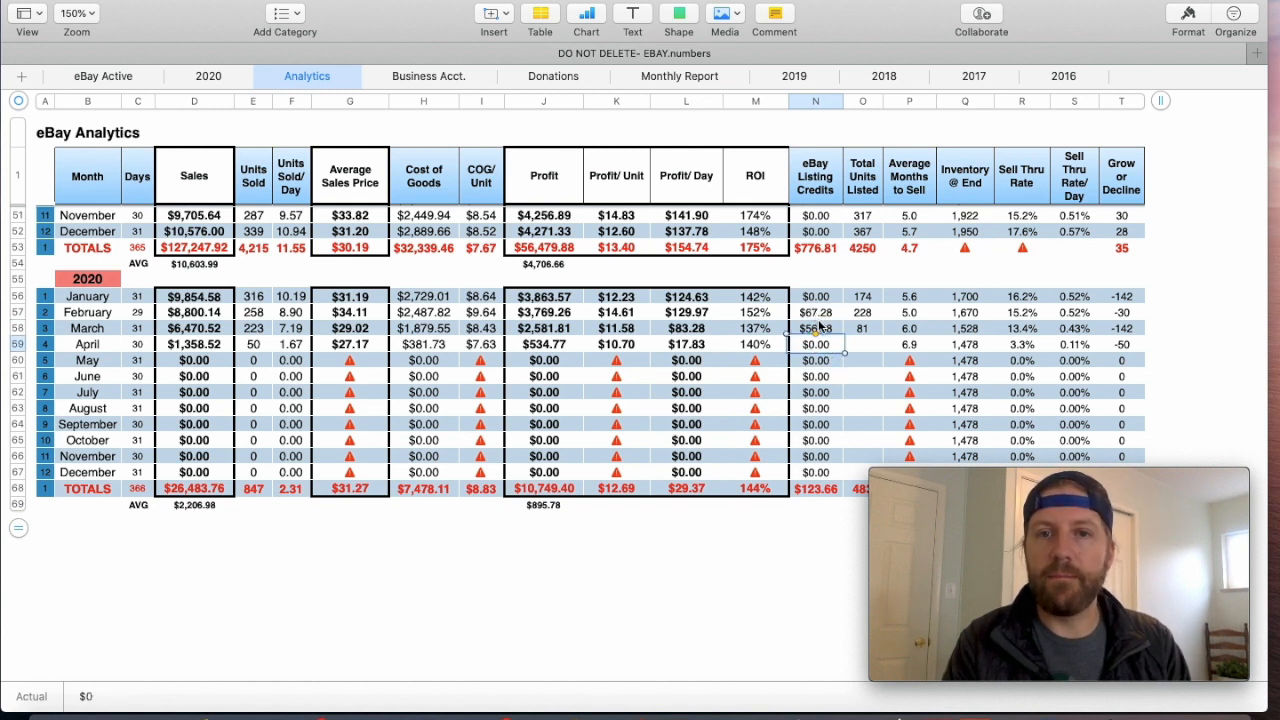
{"action": "left_click", "coordinate": [817, 314]}
{"action": "left_click", "coordinate": [817, 297]}
{"action": "left_click", "coordinate": [817, 312]}
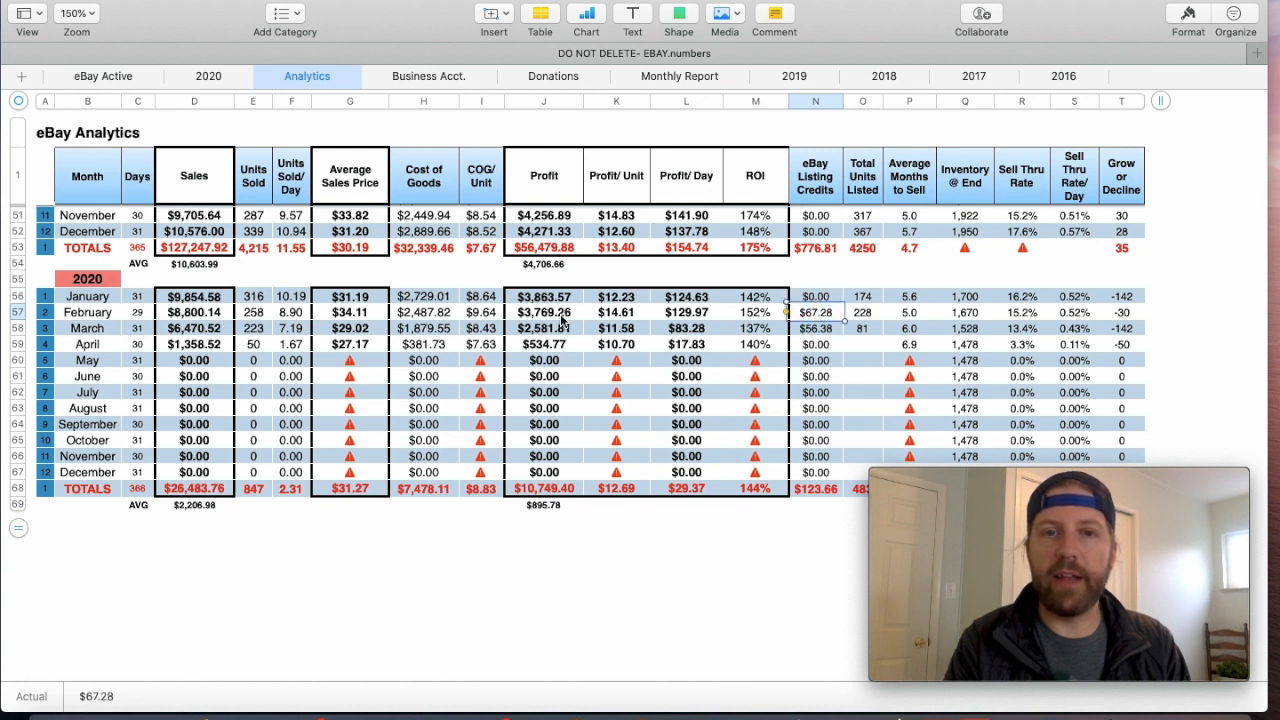
{"action": "left_click", "coordinate": [562, 316]}
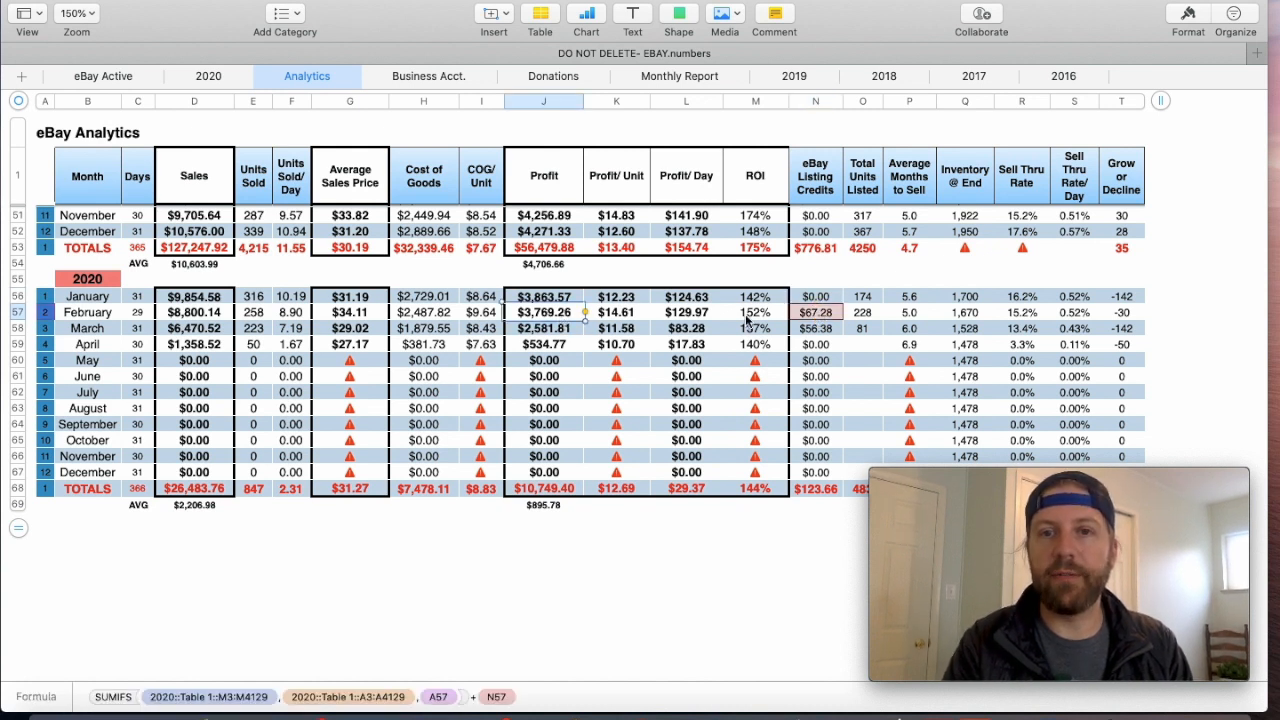
- Inspect the Total Units Listed column and its January, February and March 2020 entries
{"action": "left_click", "coordinate": [861, 301]}
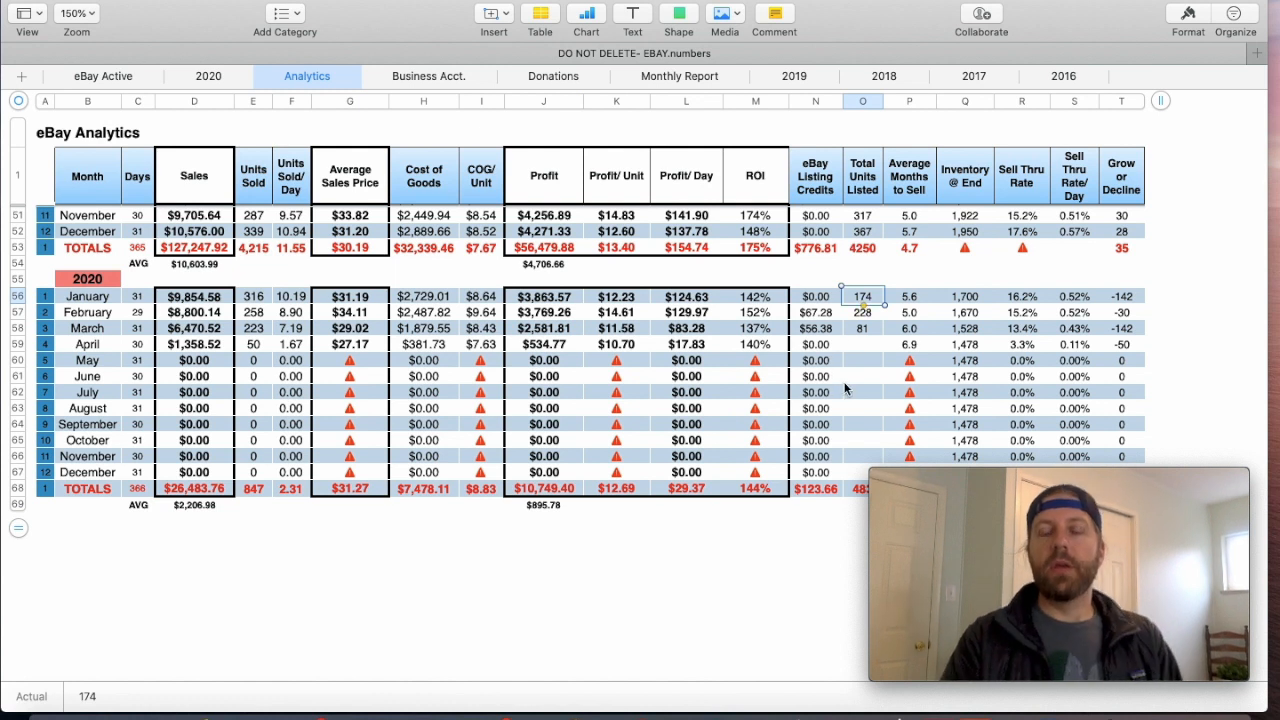
{"action": "left_click", "coordinate": [862, 110]}
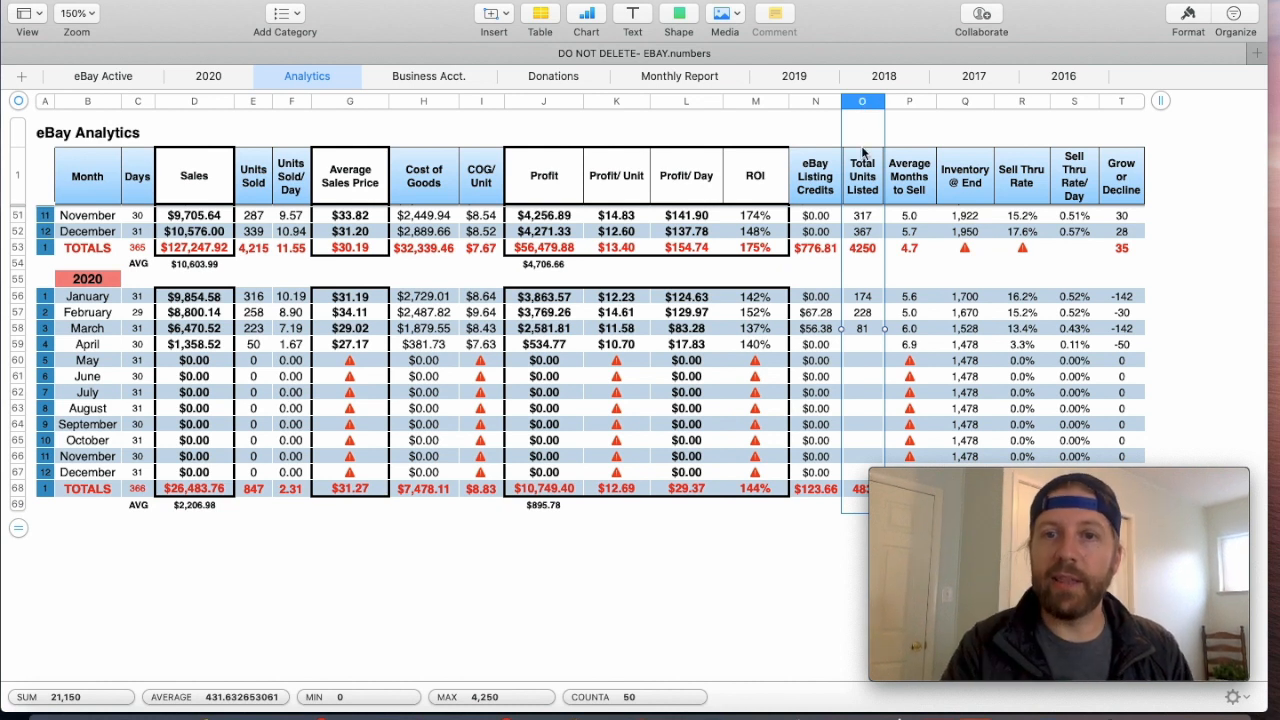
{"action": "left_click", "coordinate": [860, 312]}
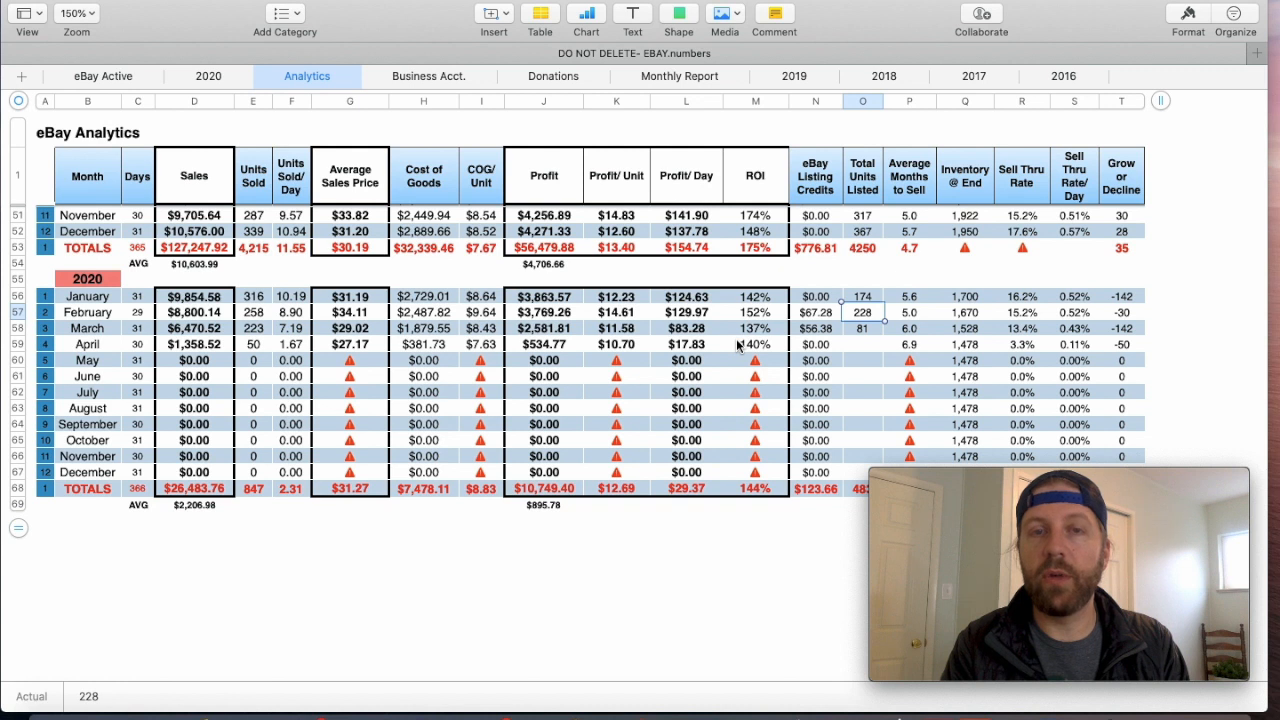
{"action": "left_click", "coordinate": [860, 330]}
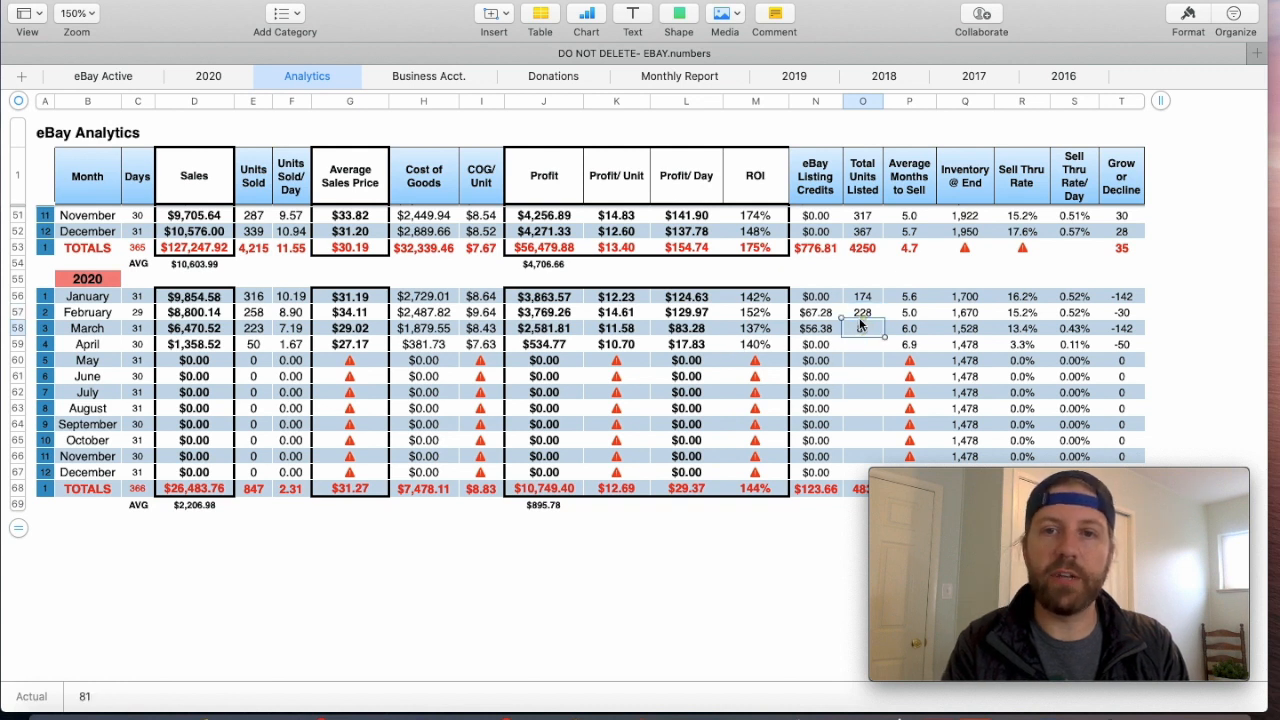
{"action": "left_click", "coordinate": [862, 312]}
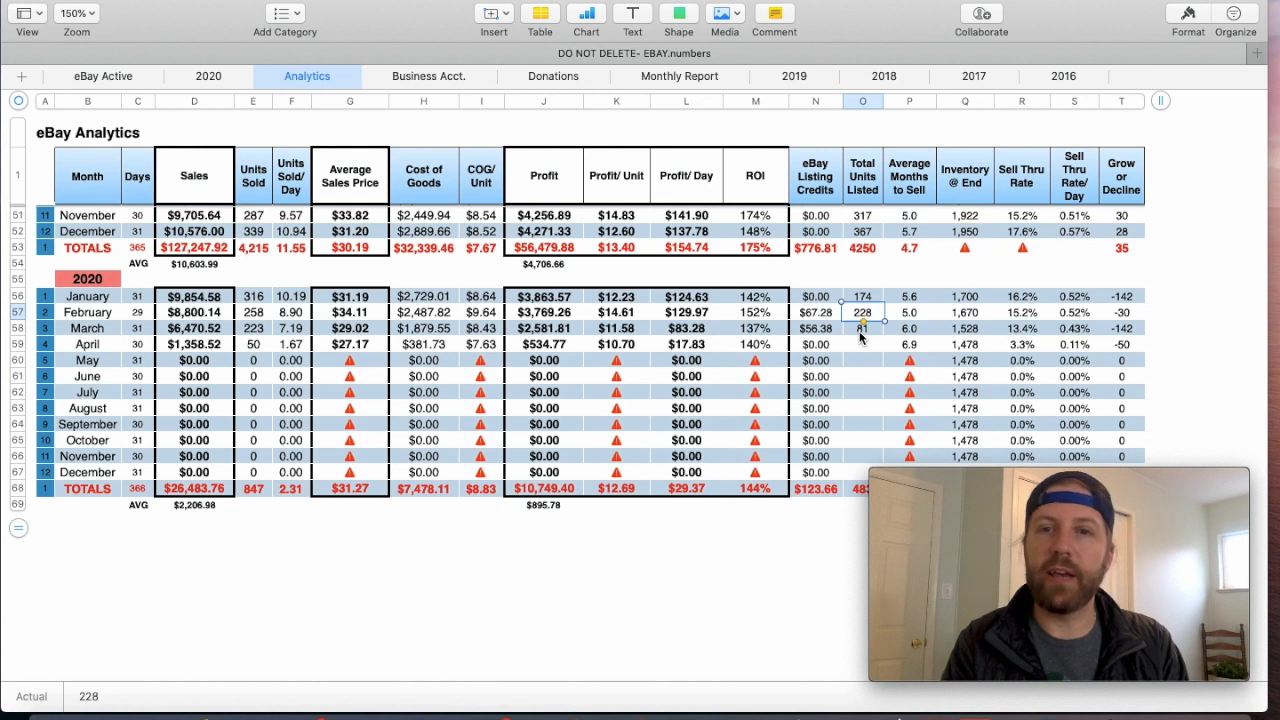
{"action": "left_click", "coordinate": [859, 330]}
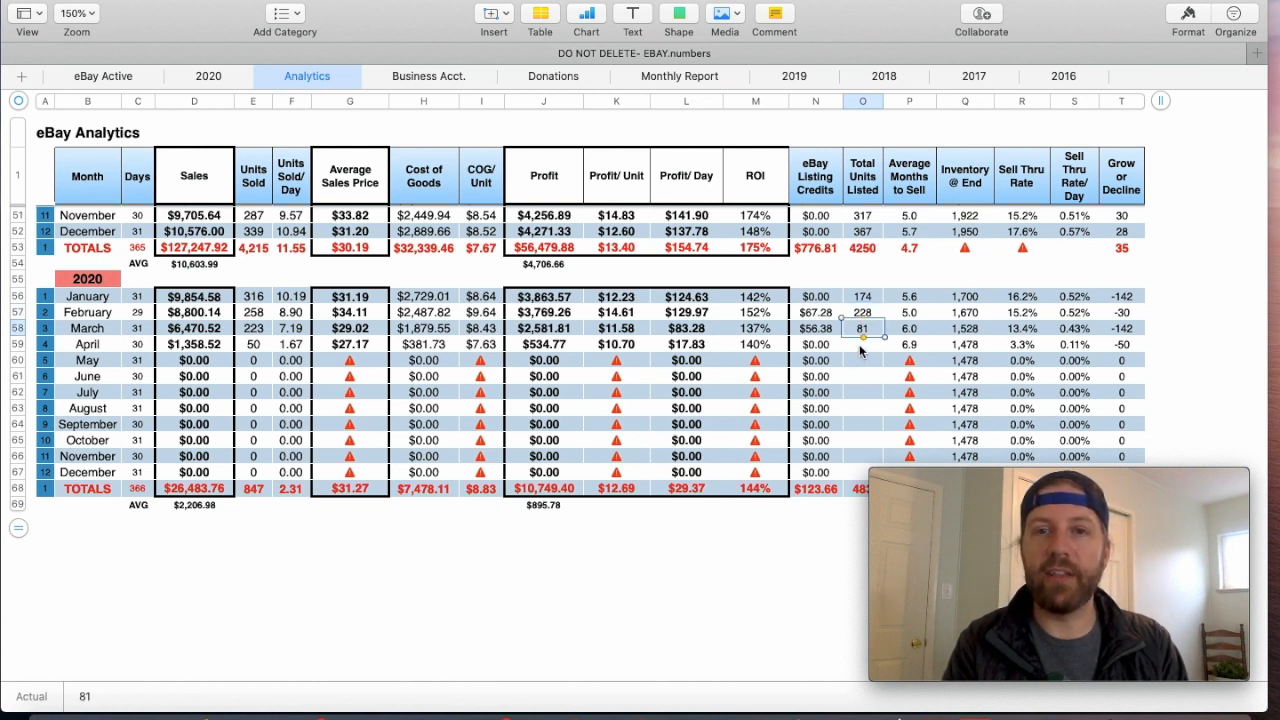
- Enter 0 as the Total Units Listed for both April and May 2020
{"action": "left_click", "coordinate": [859, 344]}
{"action": "type", "text": "0"}
{"action": "key", "text": "Return"}
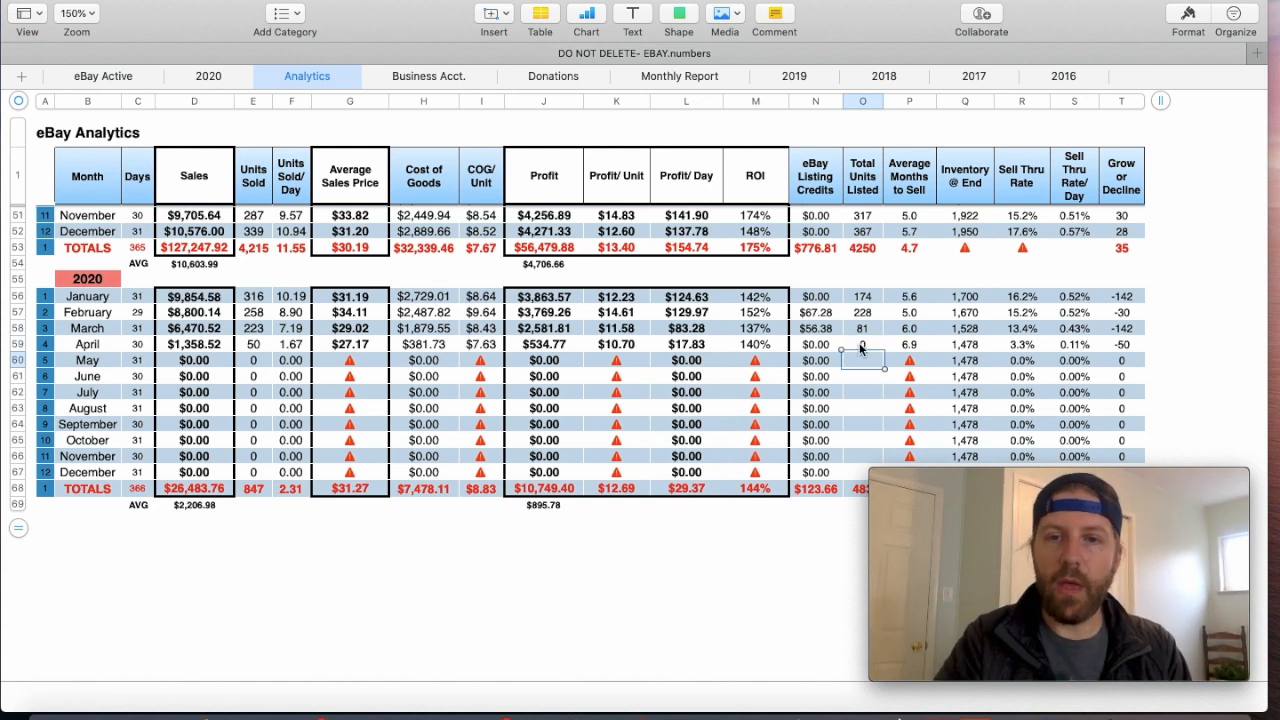
{"action": "type", "text": "0"}
{"action": "key", "text": "Return"}
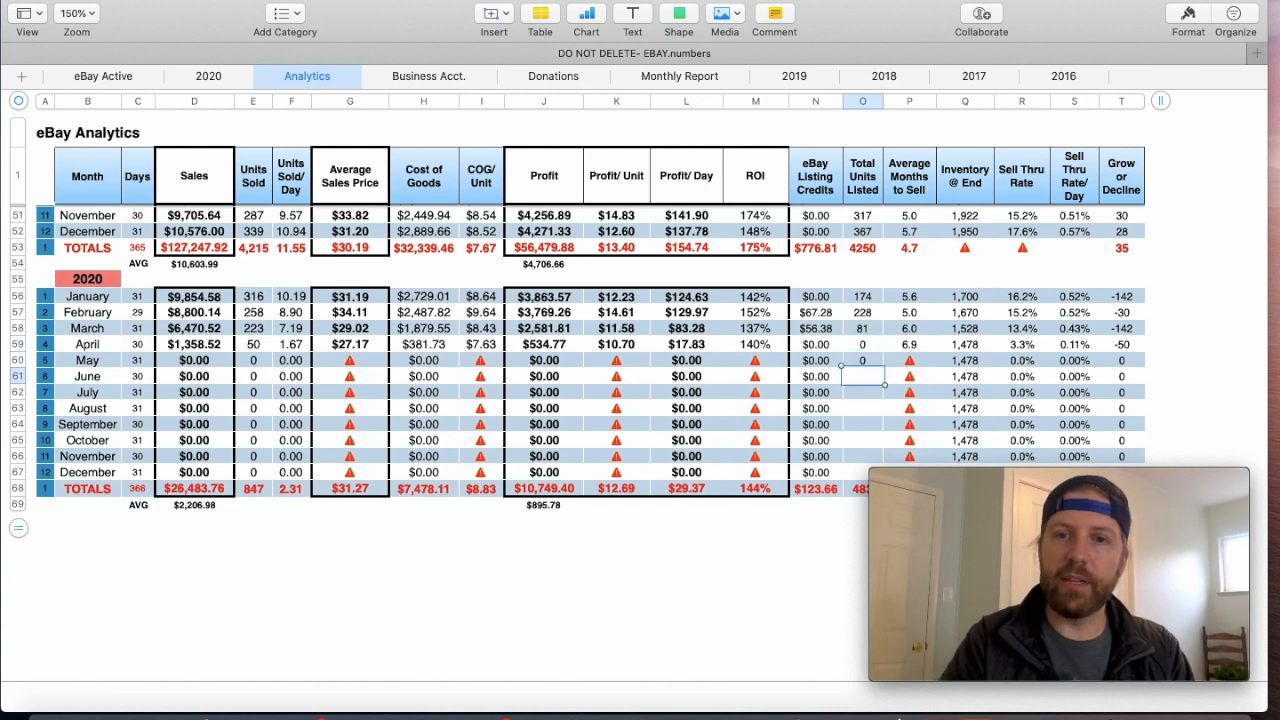
- Inspect the January 2020 Average Months to Sell formula and its source column, MTH TO SELL, on the 2020 sheet
{"action": "left_click", "coordinate": [910, 297]}
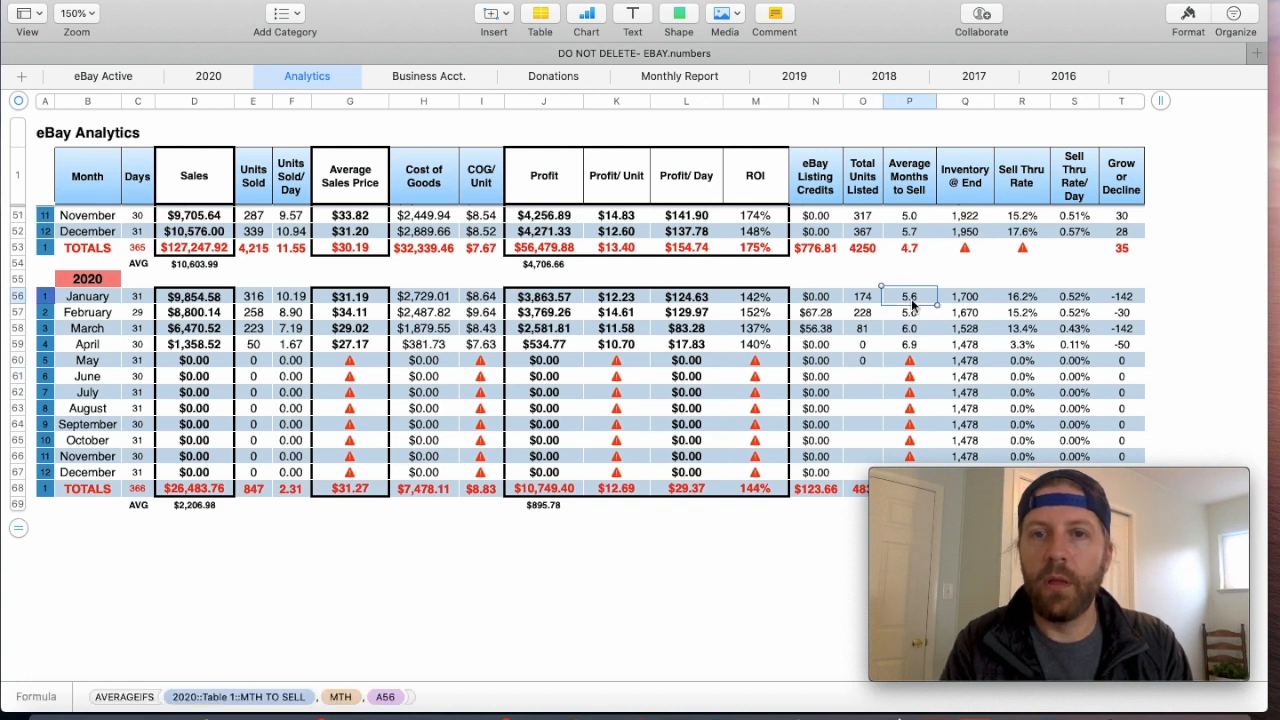
{"action": "left_click", "coordinate": [906, 102]}
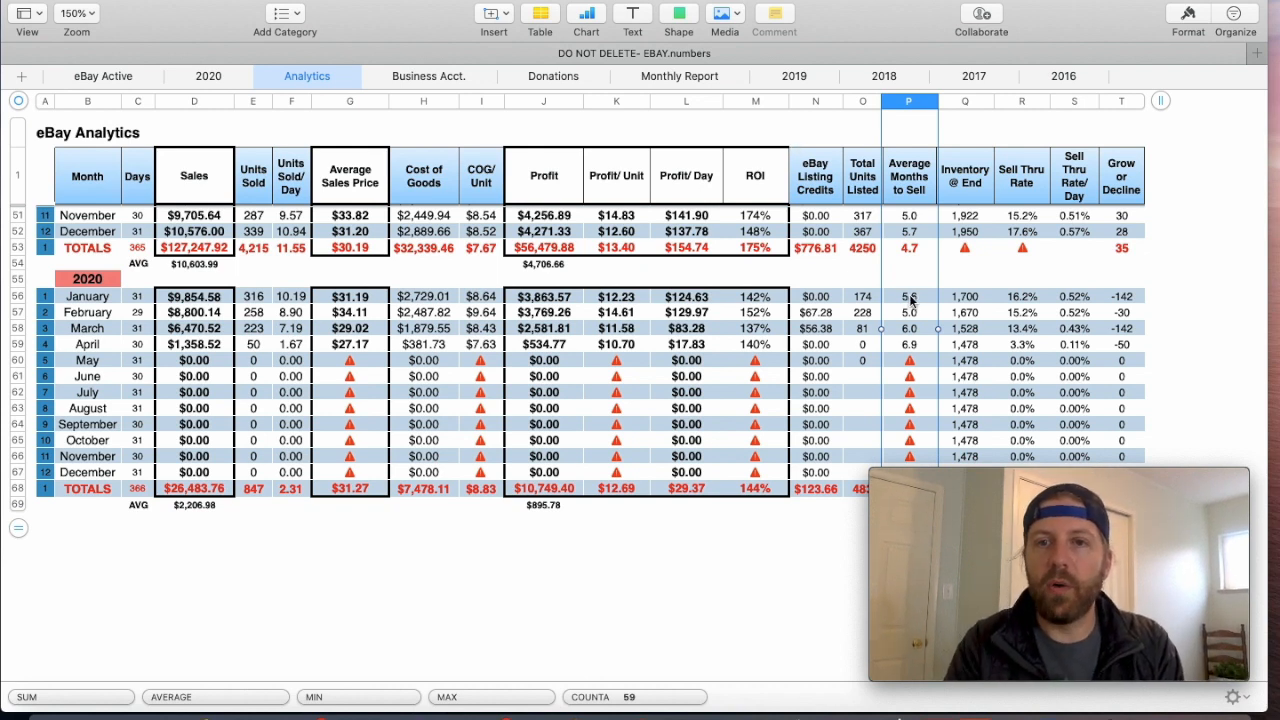
{"action": "left_click", "coordinate": [210, 76]}
{"action": "left_click", "coordinate": [135, 195]}
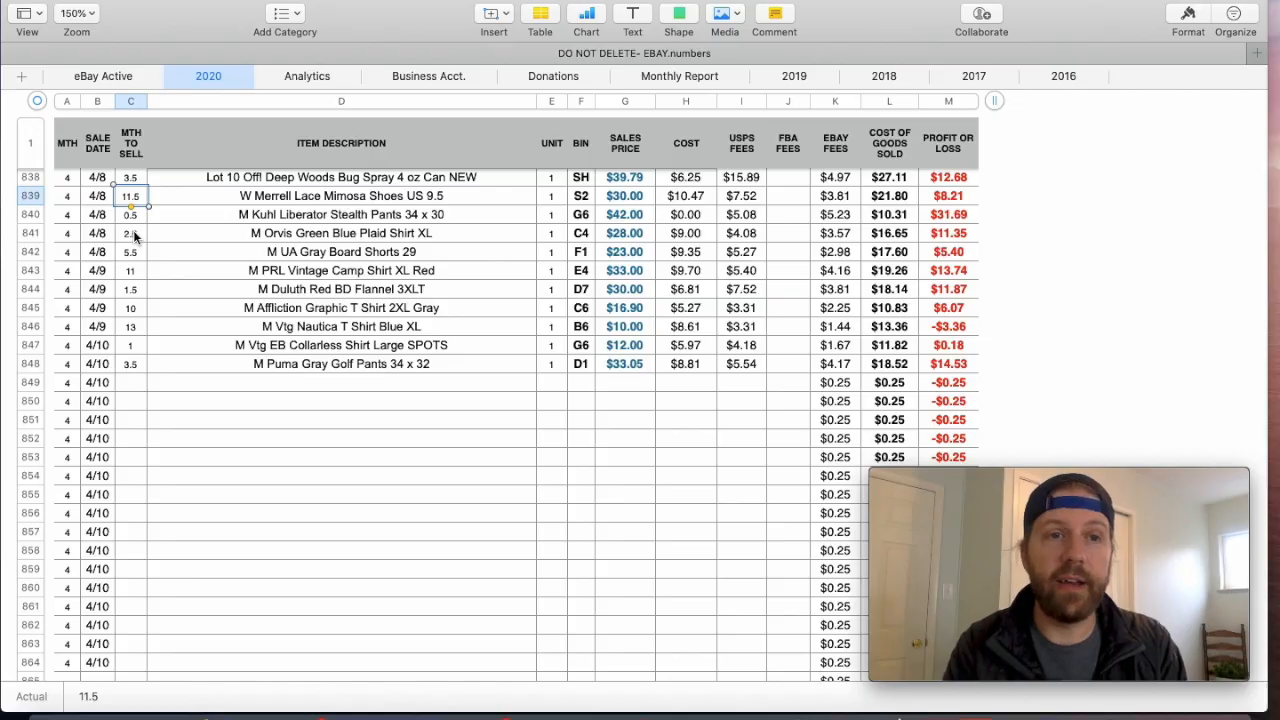
- Review months-to-sell entries in the March and April sales, checking the item and sales price of the M Kuhl Brown Pants 30 x 30 row
{"action": "scroll", "coordinate": [172, 288], "scroll_direction": "up", "scroll_amount": 10}
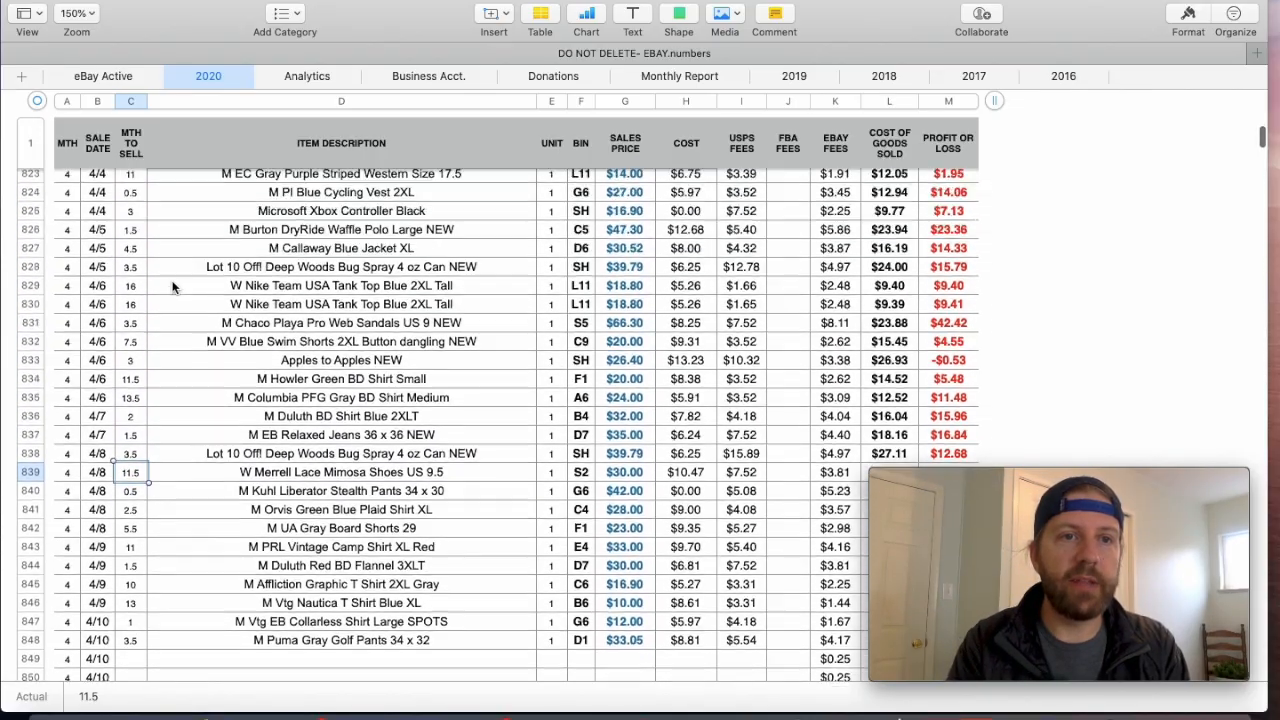
{"action": "scroll", "coordinate": [172, 288], "scroll_direction": "up", "scroll_amount": 20}
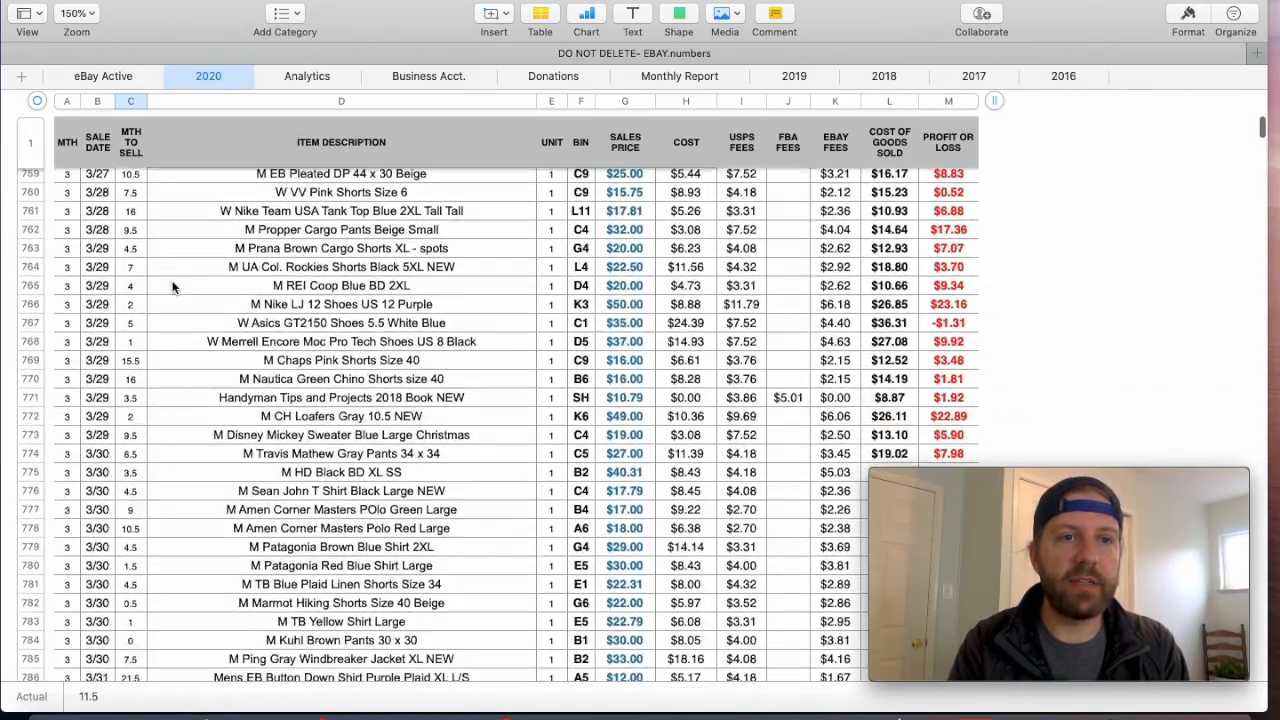
{"action": "scroll", "coordinate": [172, 288], "scroll_direction": "down", "scroll_amount": 8}
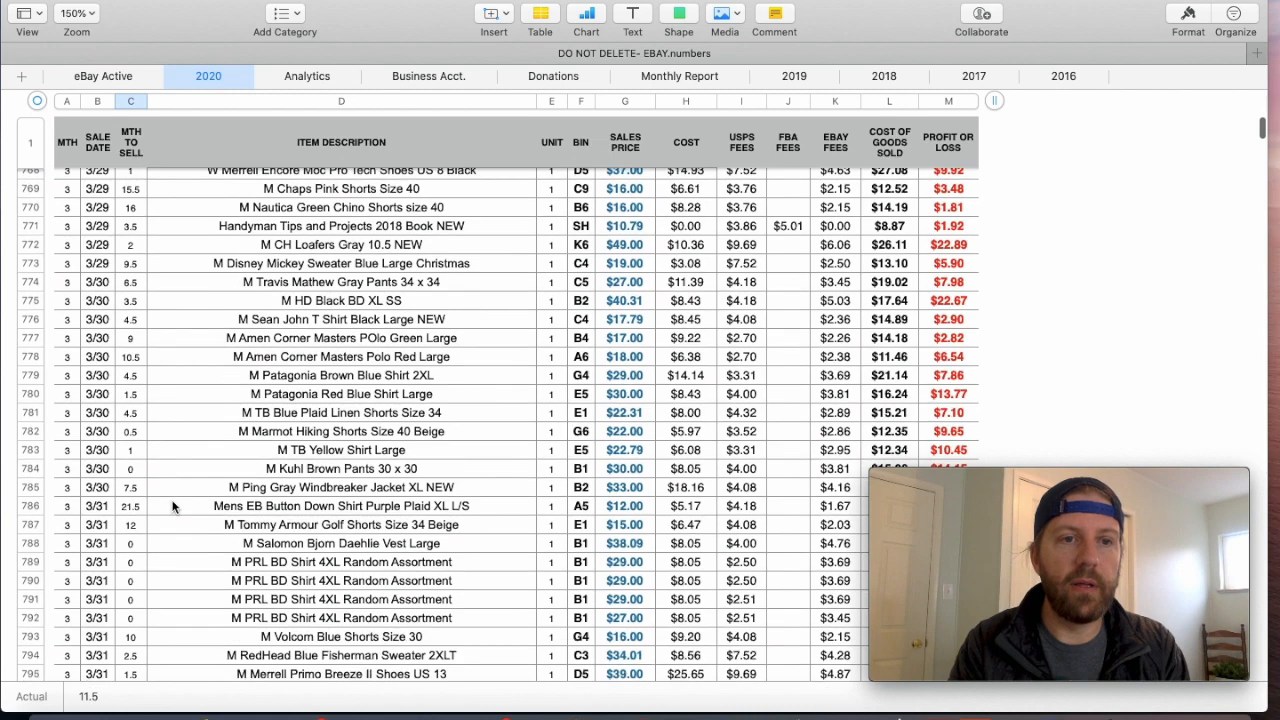
{"action": "left_click", "coordinate": [131, 310]}
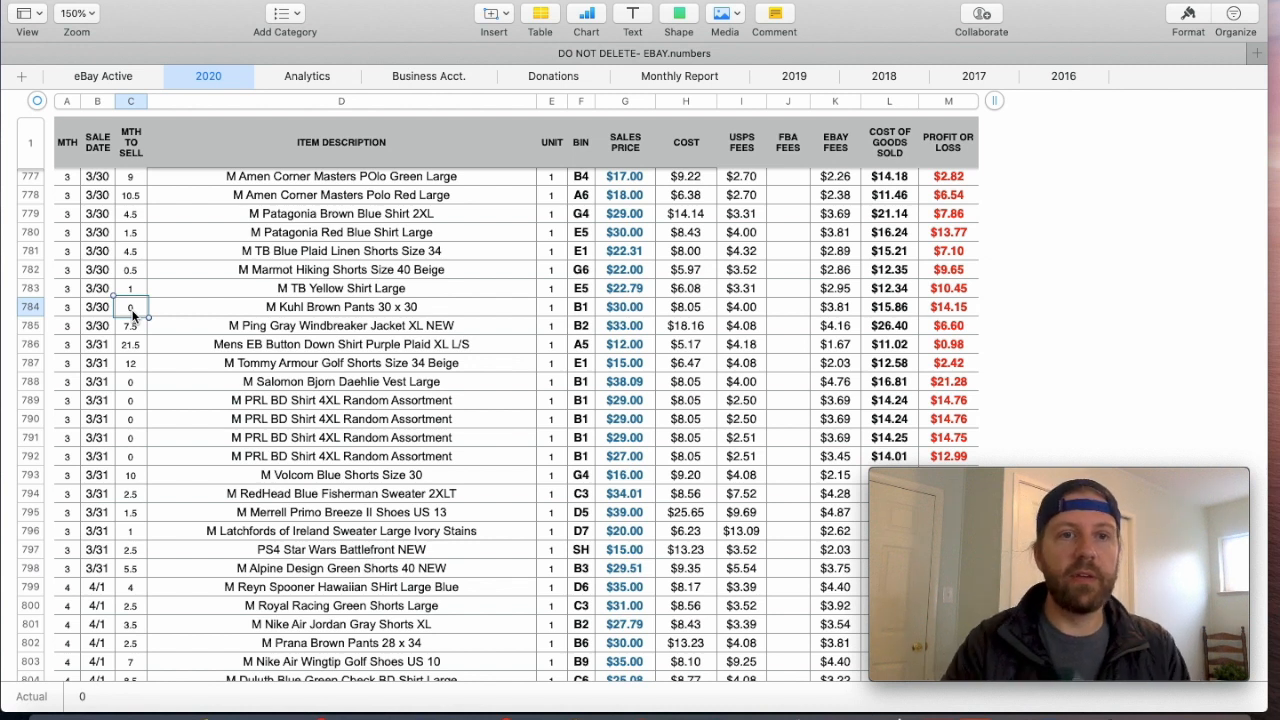
{"action": "left_click", "coordinate": [316, 308]}
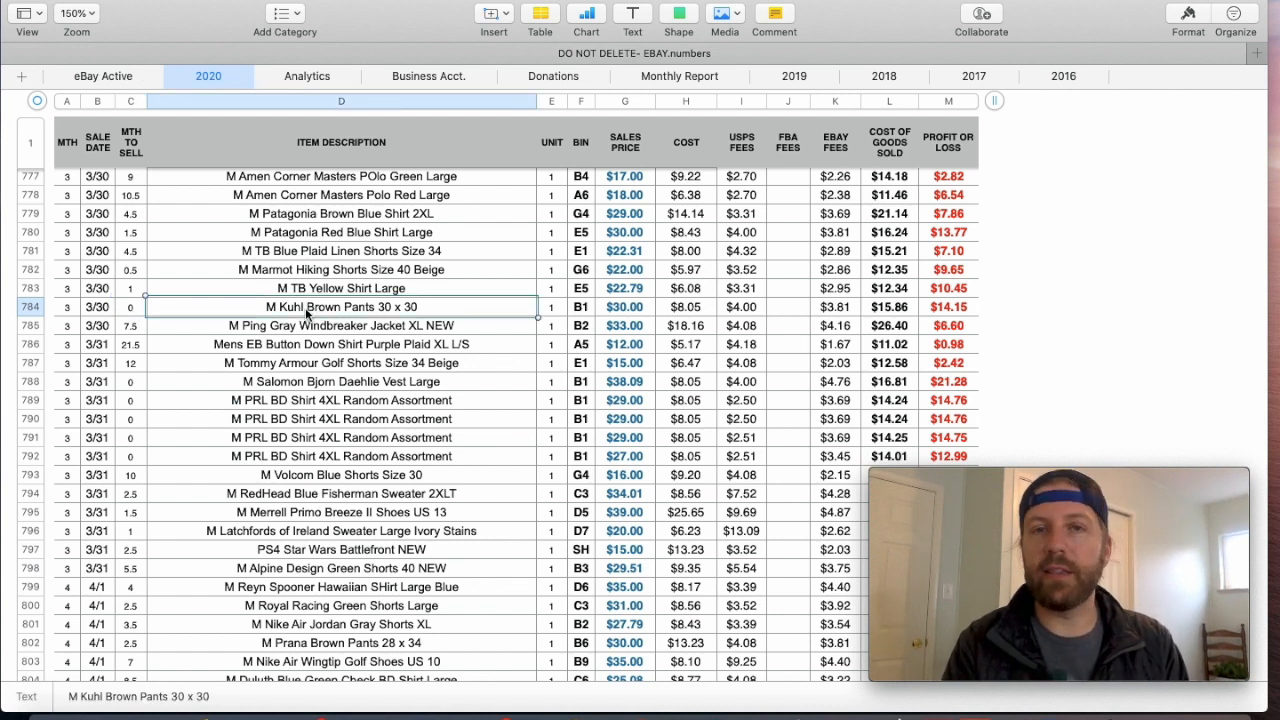
{"action": "left_click", "coordinate": [625, 307]}
{"action": "scroll", "coordinate": [481, 388], "scroll_direction": "down", "scroll_amount": 15}
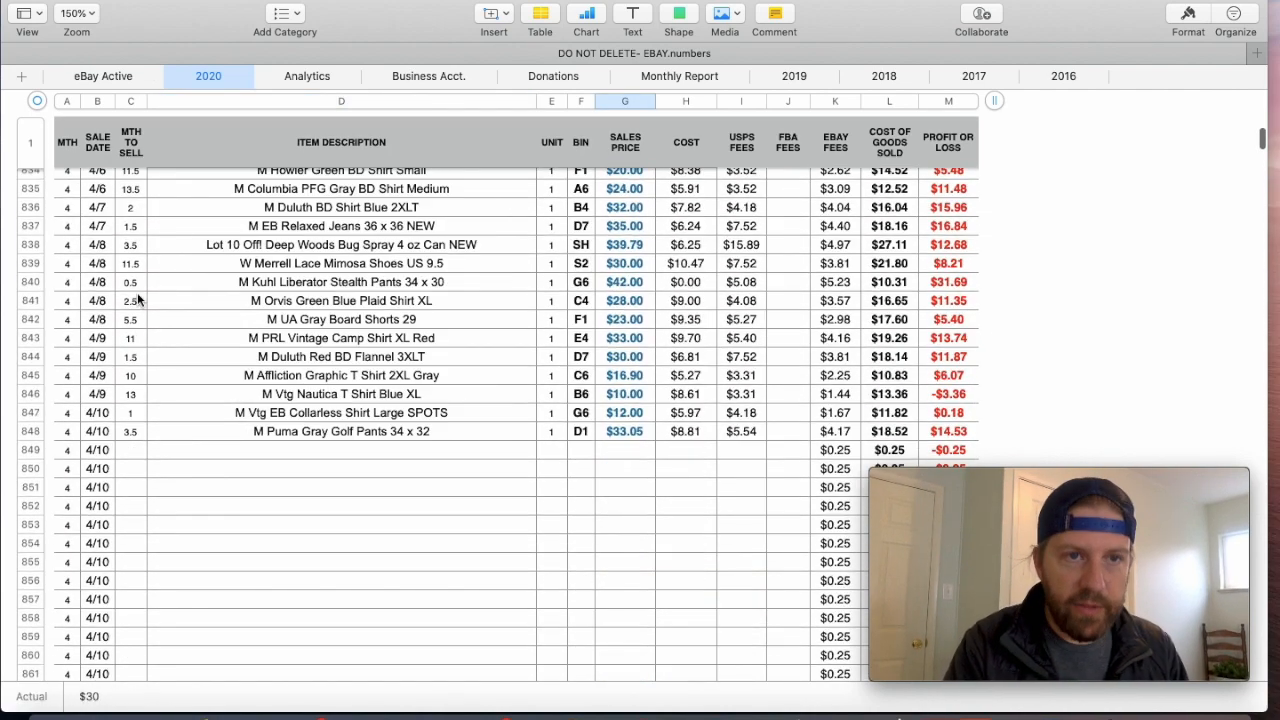
- Return to the Analytics sheet and inspect the Average Months to Sell column and its January 2020 formula
{"action": "left_click", "coordinate": [309, 76]}
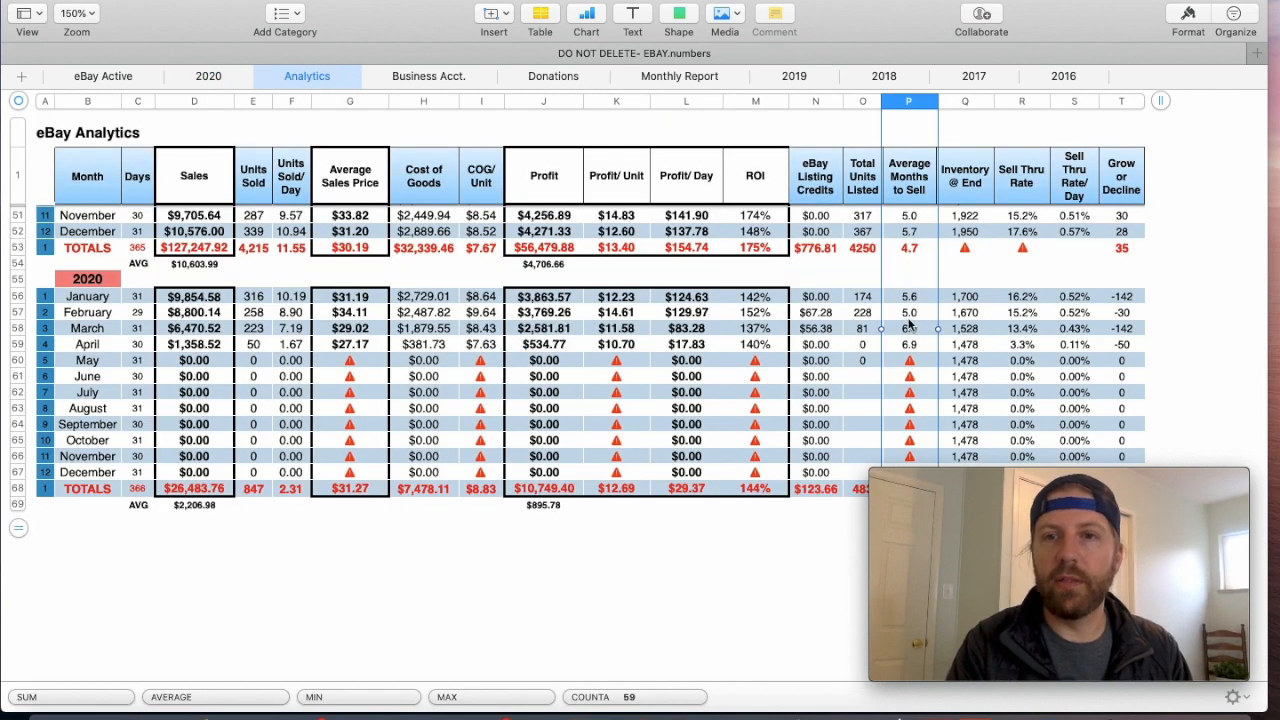
{"action": "left_click", "coordinate": [879, 344]}
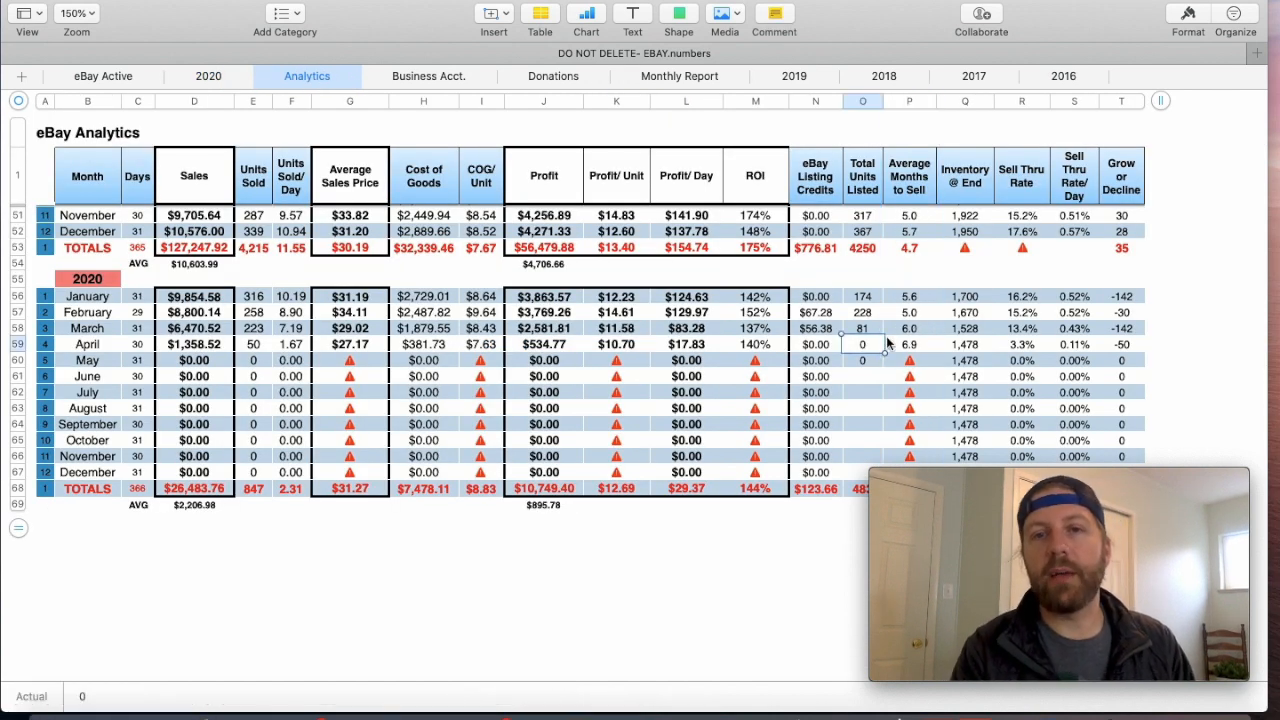
{"action": "left_click", "coordinate": [908, 101]}
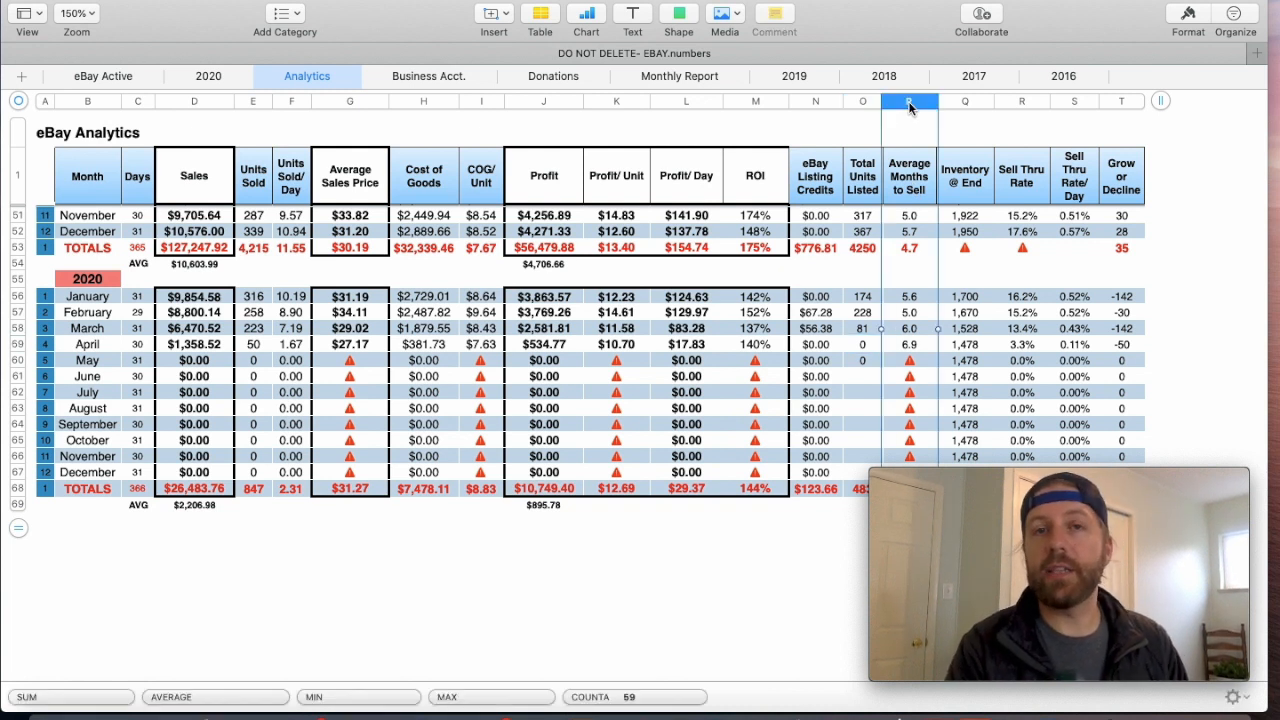
{"action": "left_click", "coordinate": [911, 298]}
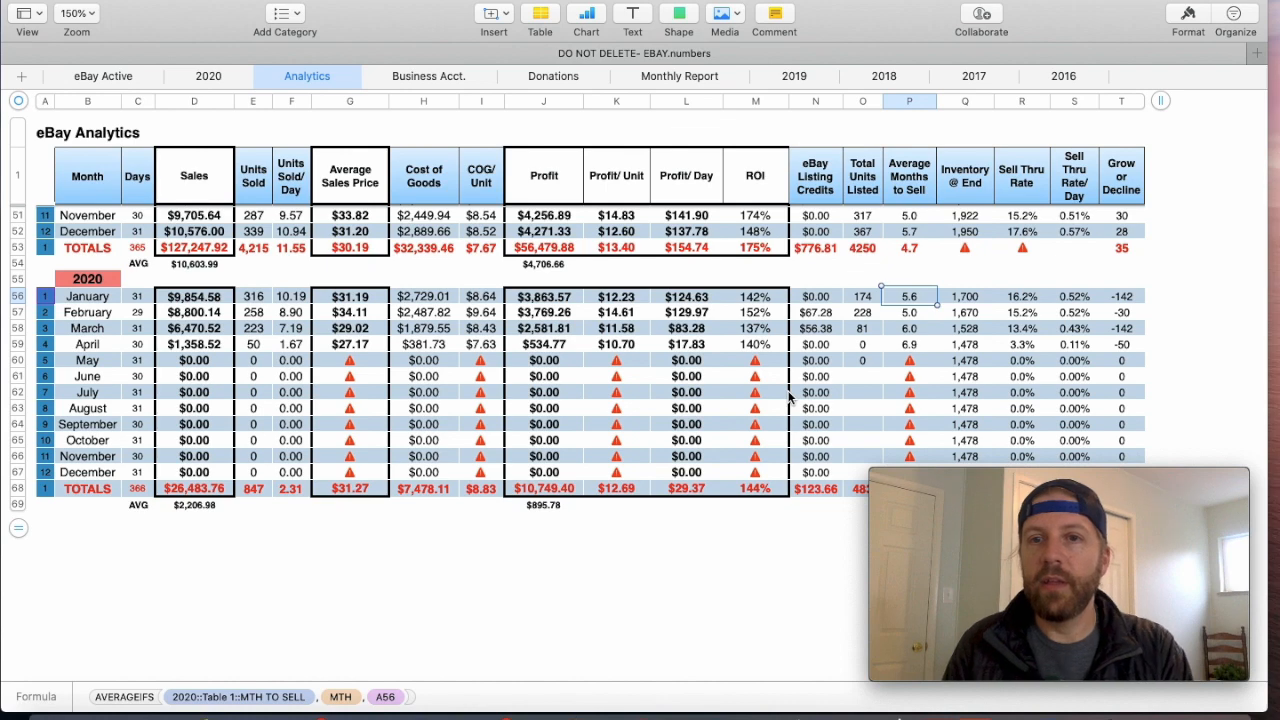
- Compare the yearly Average Months to Sell totals for 2019 and 2018 with the 2020 monthly figures
{"action": "scroll", "coordinate": [788, 397], "scroll_direction": "up", "scroll_amount": 5}
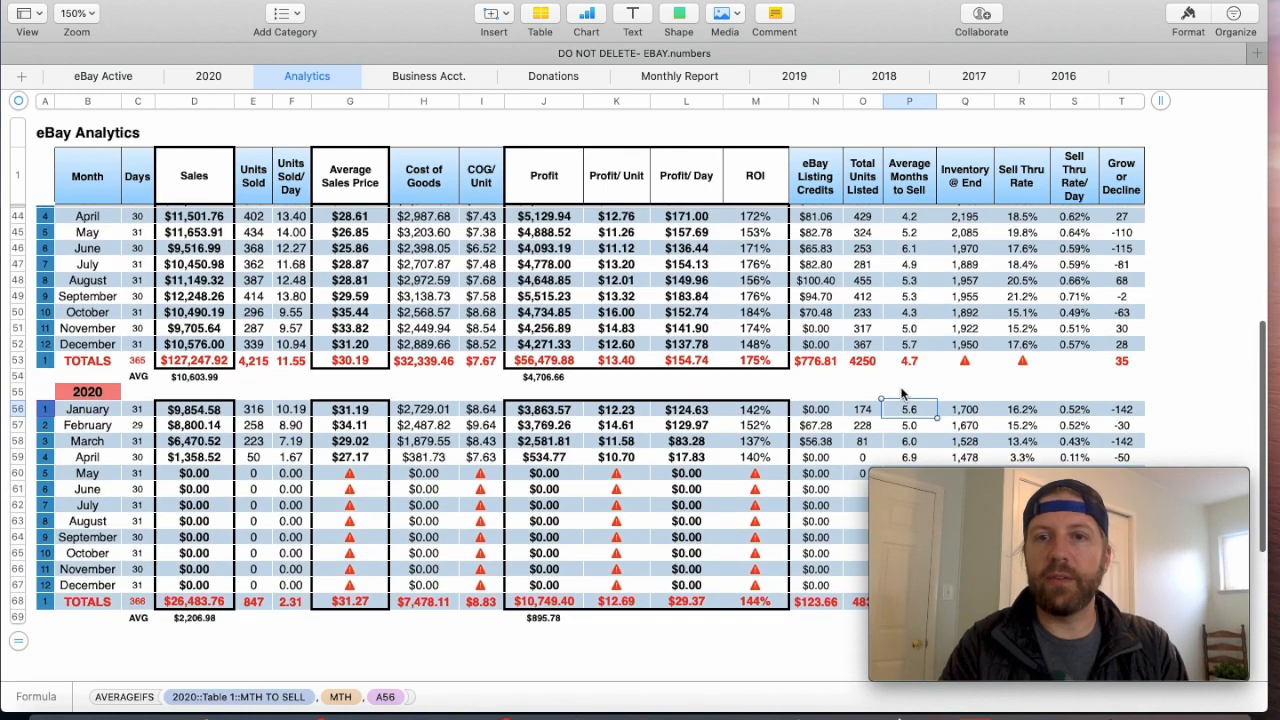
{"action": "left_click", "coordinate": [914, 362]}
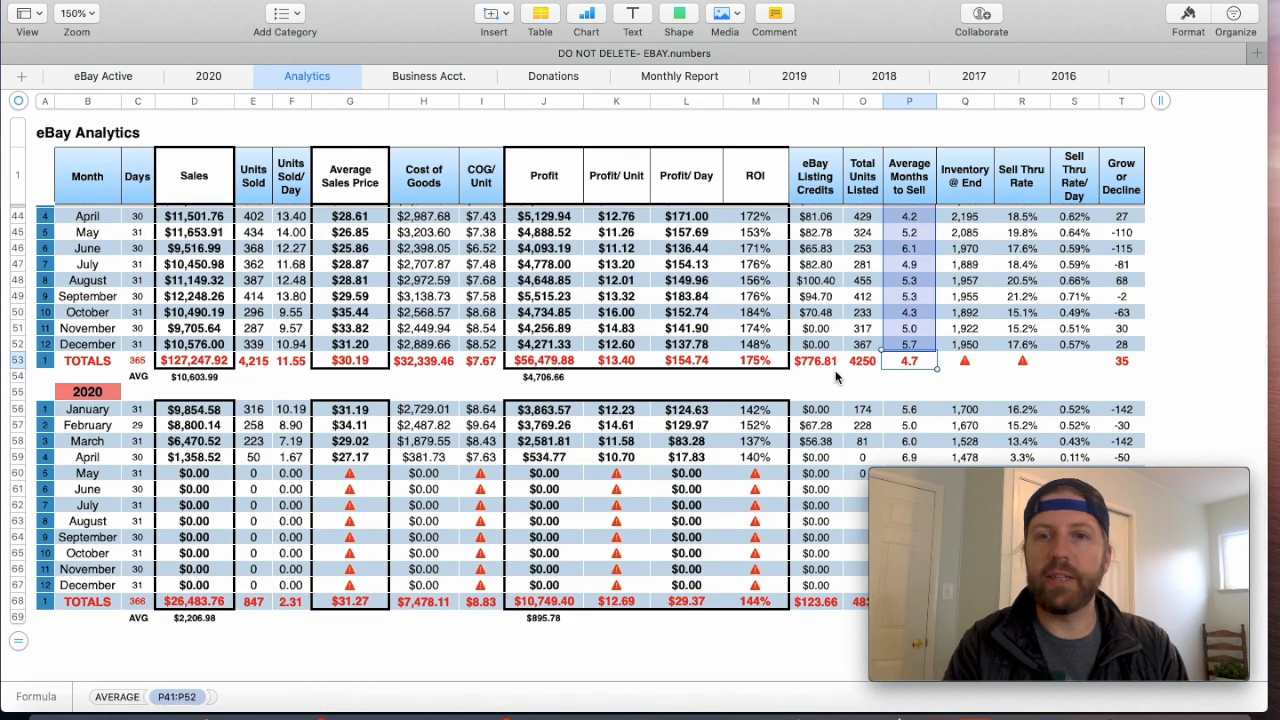
{"action": "scroll", "coordinate": [837, 376], "scroll_direction": "up", "scroll_amount": 7}
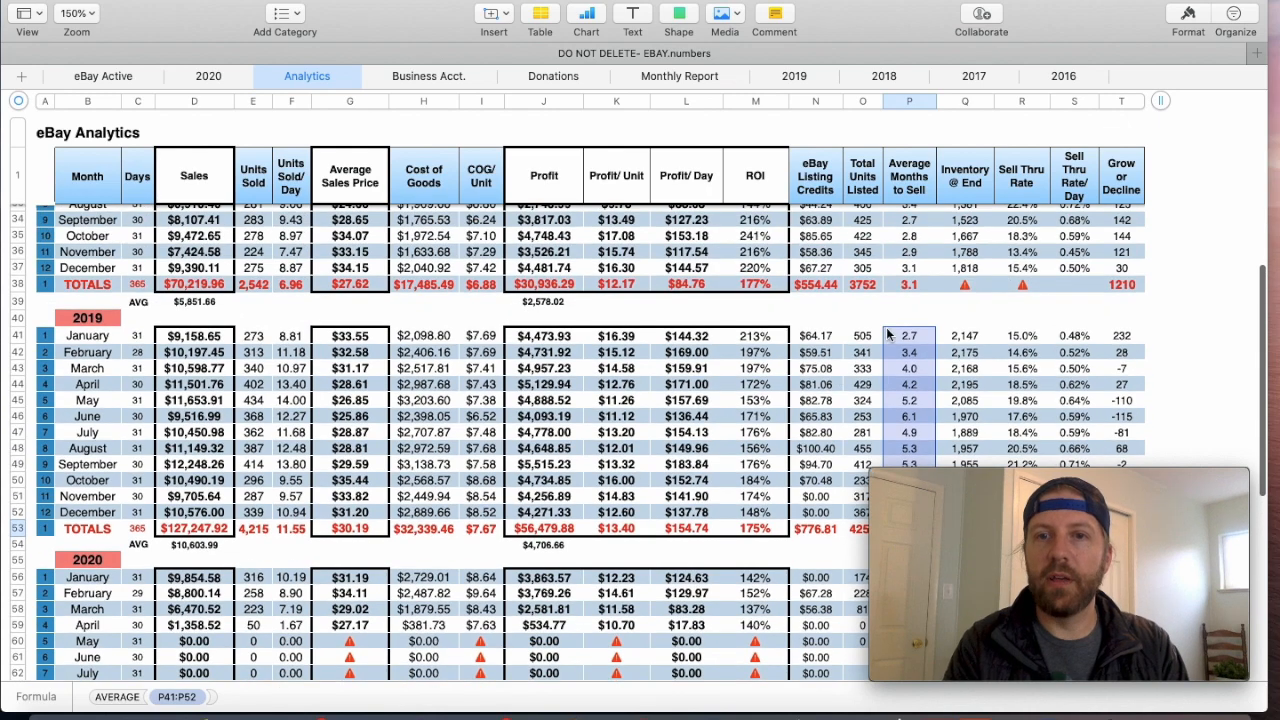
{"action": "left_click", "coordinate": [909, 286]}
{"action": "scroll", "coordinate": [812, 338], "scroll_direction": "up", "scroll_amount": 10}
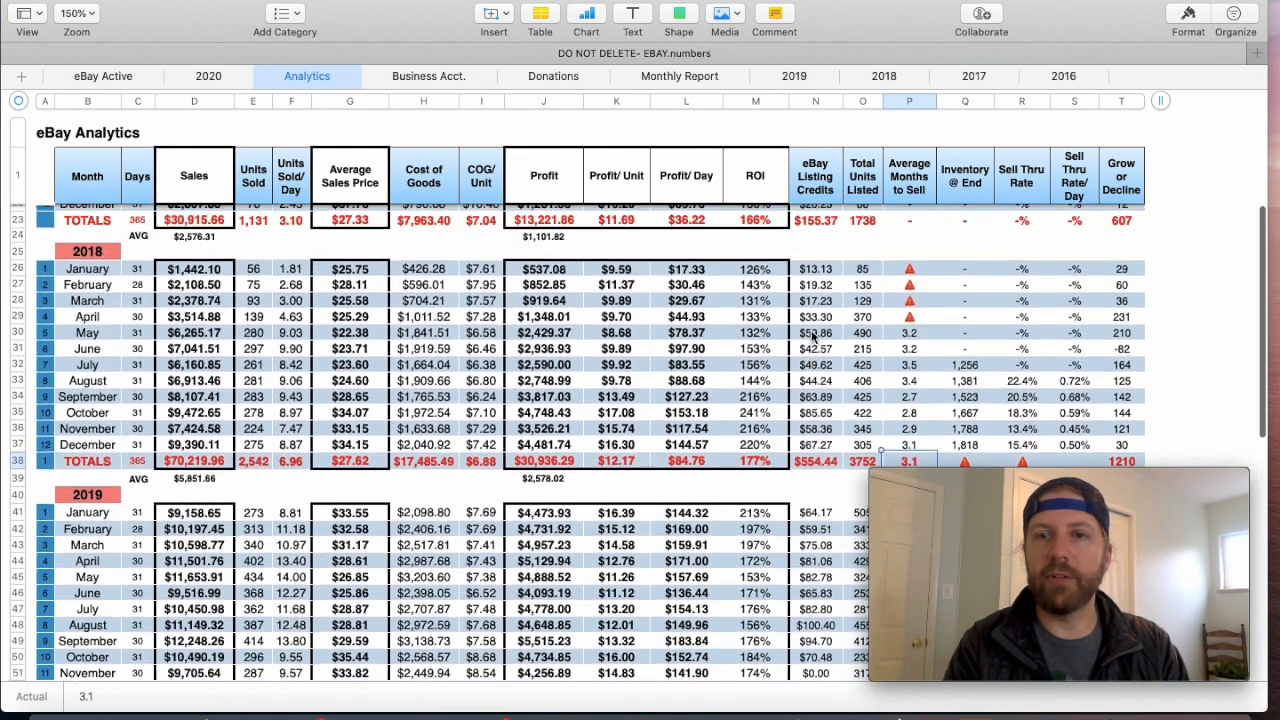
{"action": "scroll", "coordinate": [812, 338], "scroll_direction": "down", "scroll_amount": 12}
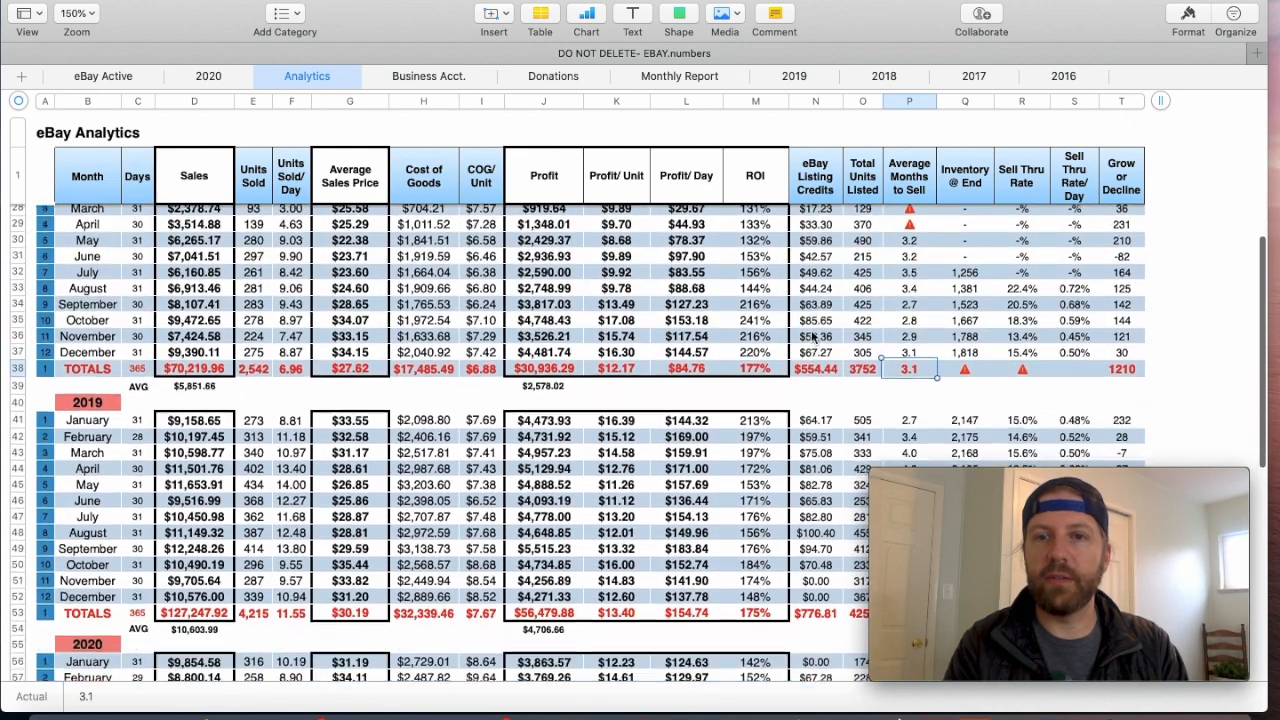
{"action": "scroll", "coordinate": [813, 338], "scroll_direction": "down", "scroll_amount": 10}
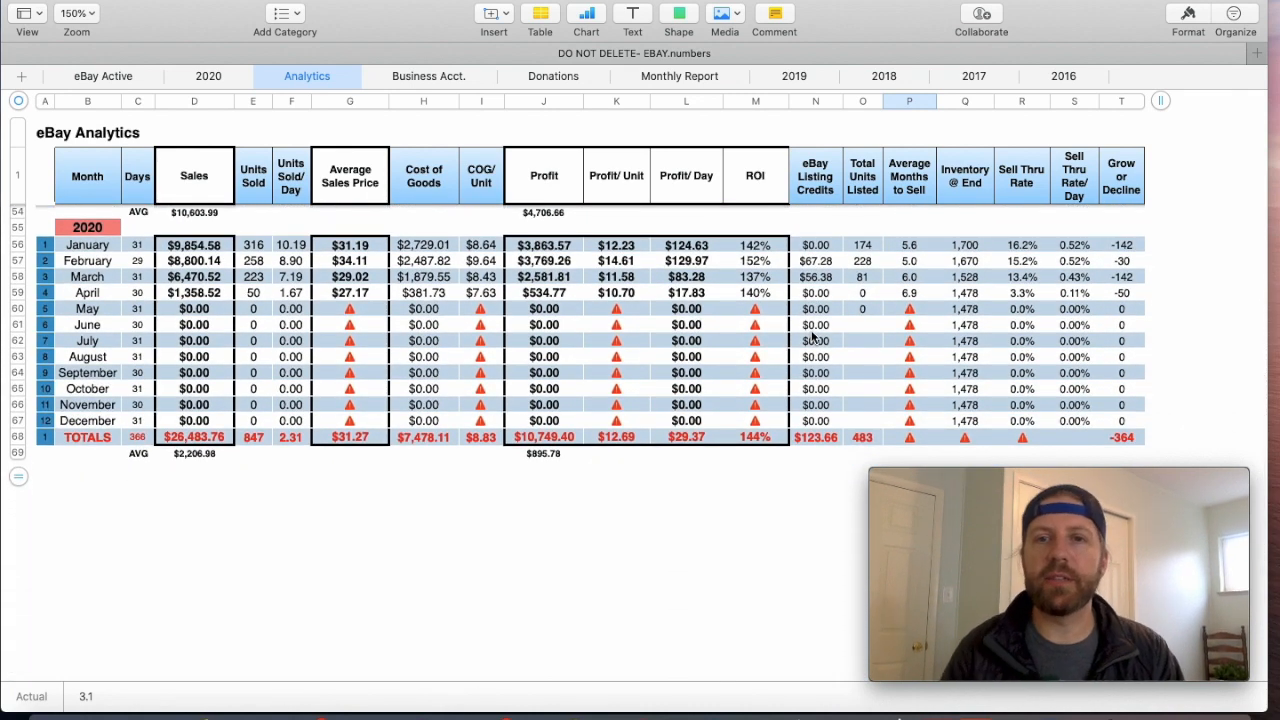
{"action": "scroll", "coordinate": [903, 361], "scroll_direction": "down", "scroll_amount": 1}
{"action": "scroll", "coordinate": [900, 355], "scroll_direction": "up", "scroll_amount": 1}
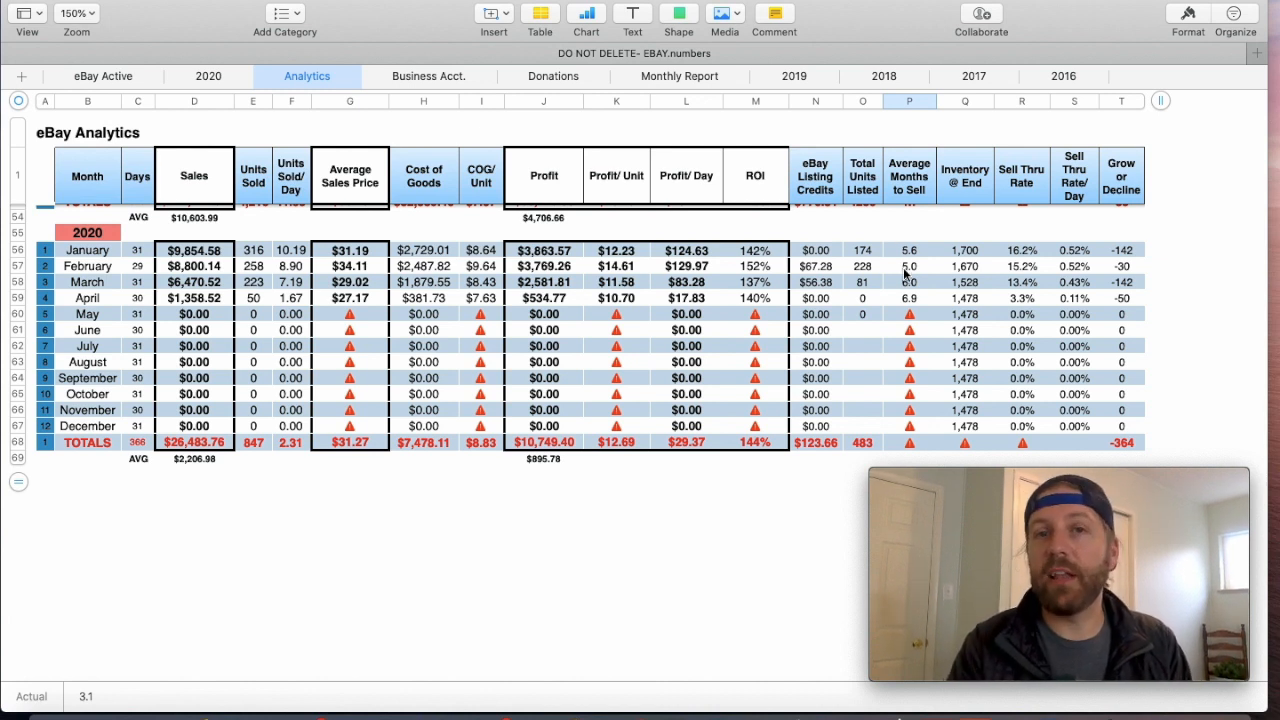
- Review the MTH TO SELL entries of the April sales on the 2020 sheet, checking the slowest-selling items
{"action": "left_click", "coordinate": [209, 77]}
{"action": "scroll", "coordinate": [226, 319], "scroll_direction": "up", "scroll_amount": 2}
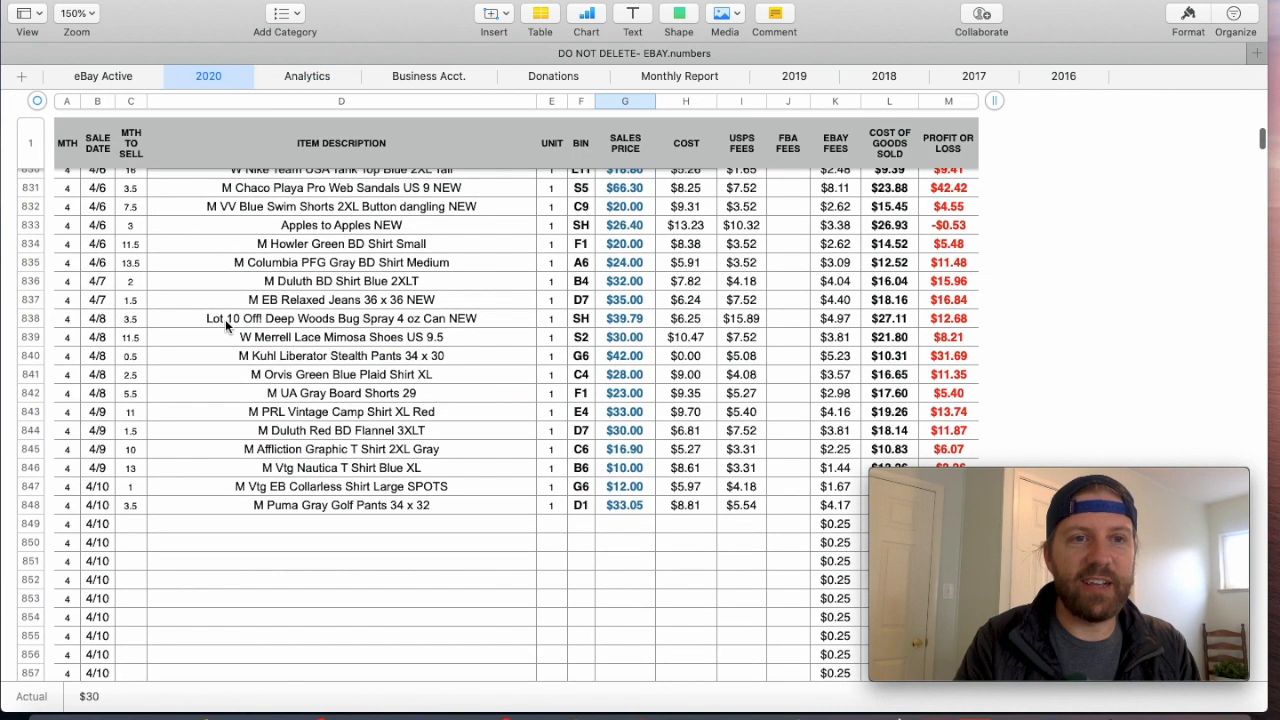
{"action": "left_click", "coordinate": [131, 267]}
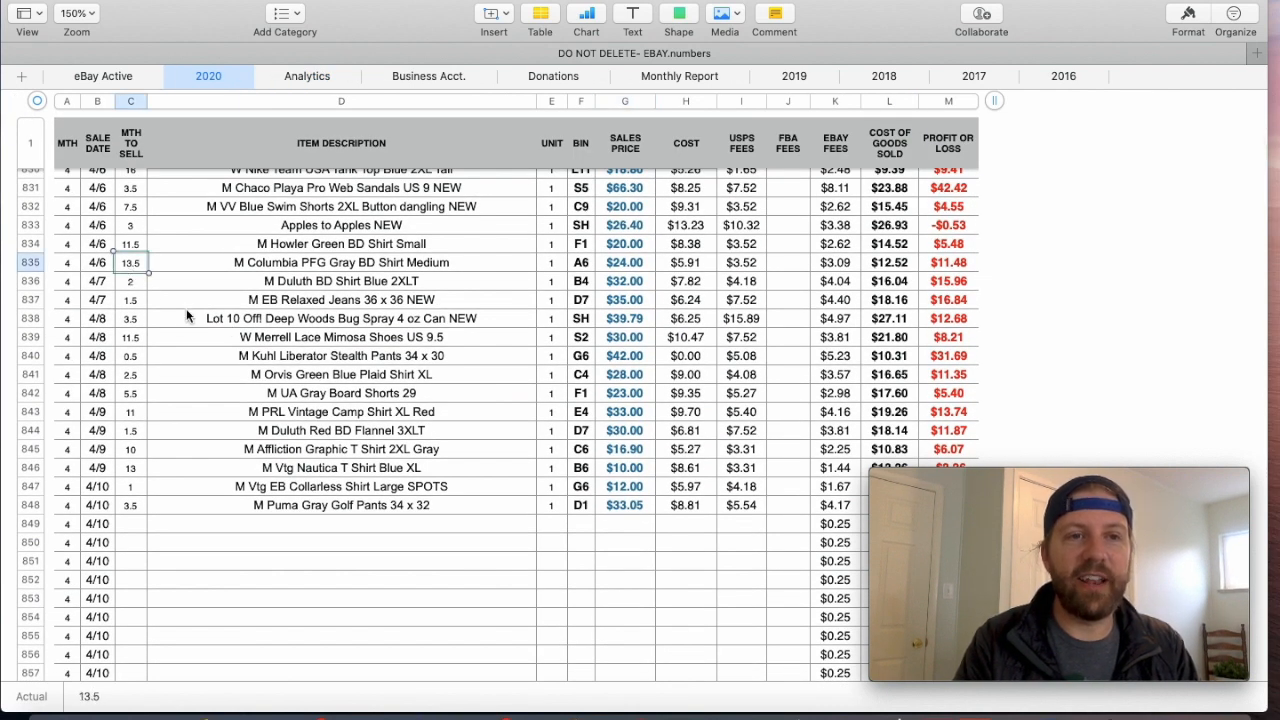
{"action": "left_click", "coordinate": [131, 245]}
{"action": "scroll", "coordinate": [182, 365], "scroll_direction": "up", "scroll_amount": 4}
{"action": "left_click", "coordinate": [135, 308]}
{"action": "left_click", "coordinate": [131, 291]}
{"action": "scroll", "coordinate": [143, 240], "scroll_direction": "up", "scroll_amount": 4}
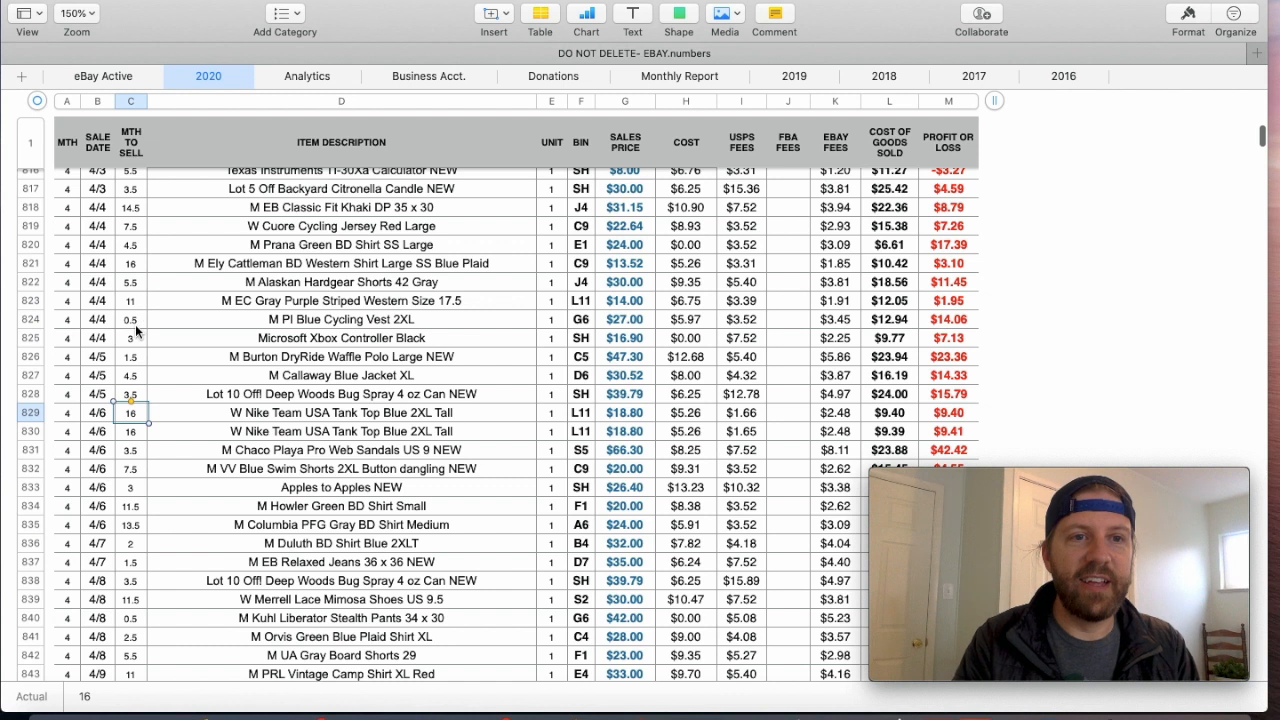
{"action": "left_click", "coordinate": [132, 300]}
{"action": "left_click", "coordinate": [130, 208]}
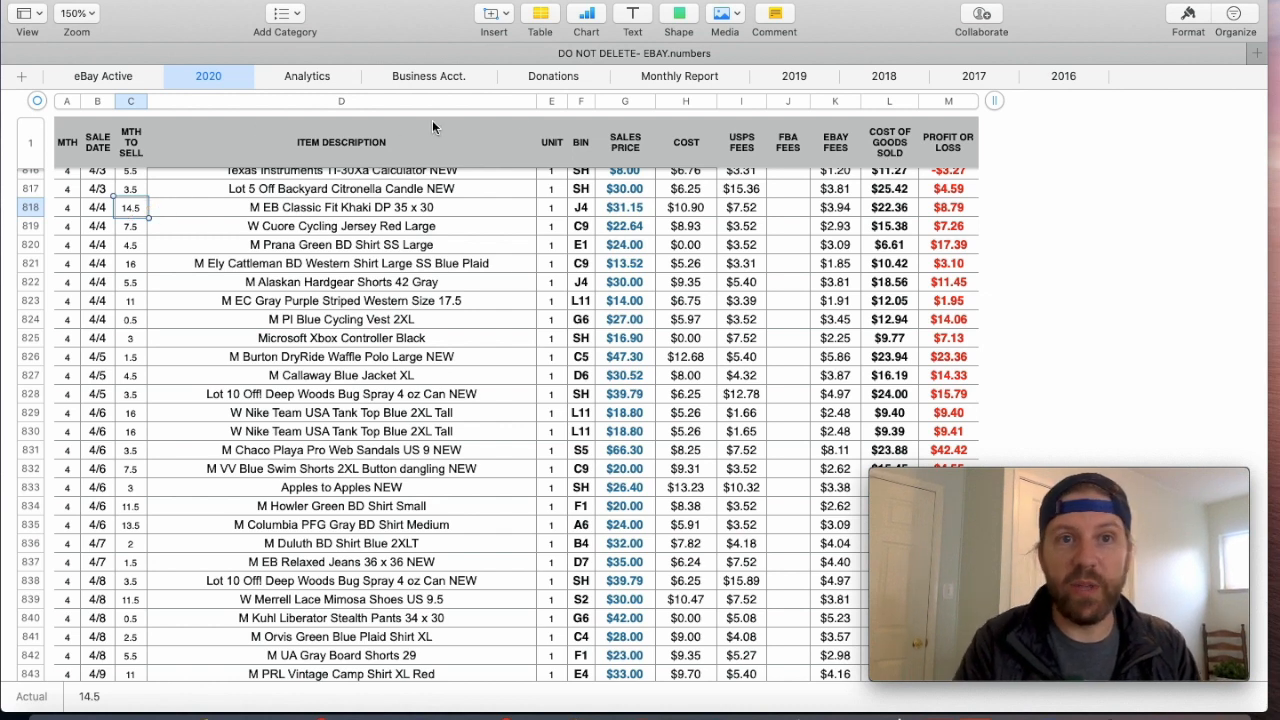
- Inspect the April 2020 Average Months to Sell formula and its column heading on the Analytics sheet
{"action": "left_click", "coordinate": [310, 79]}
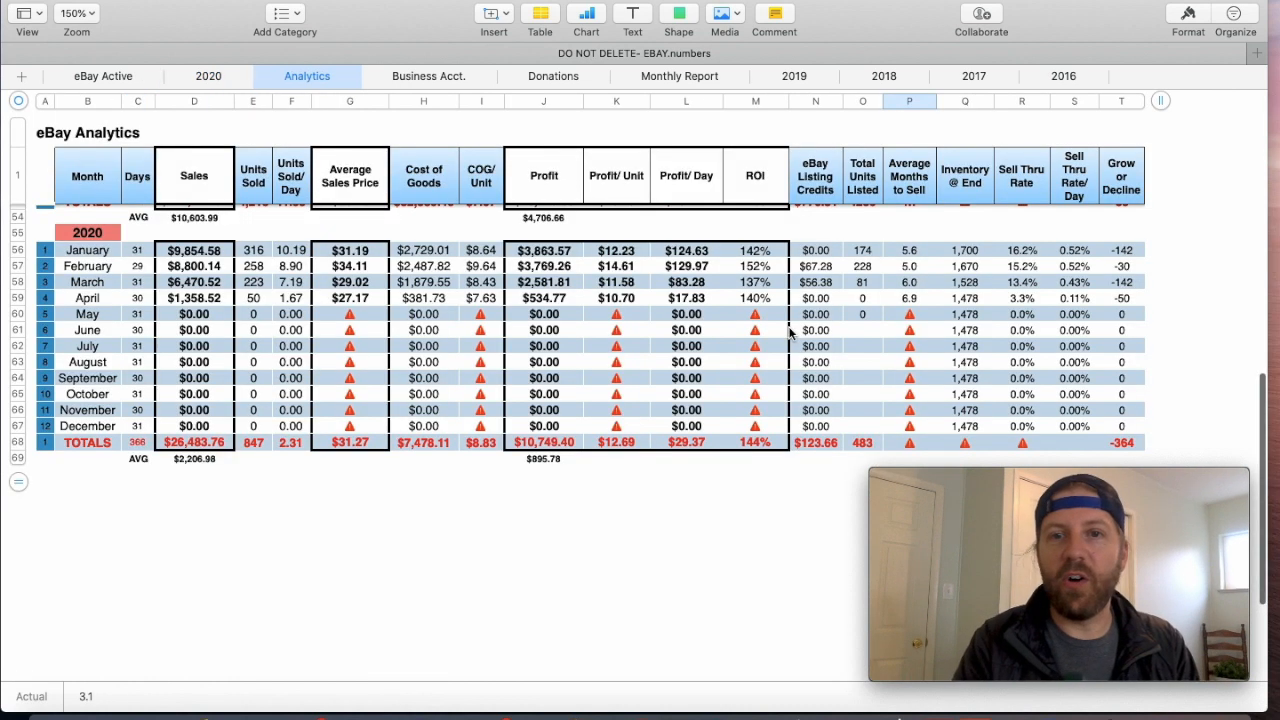
{"action": "left_click", "coordinate": [918, 303]}
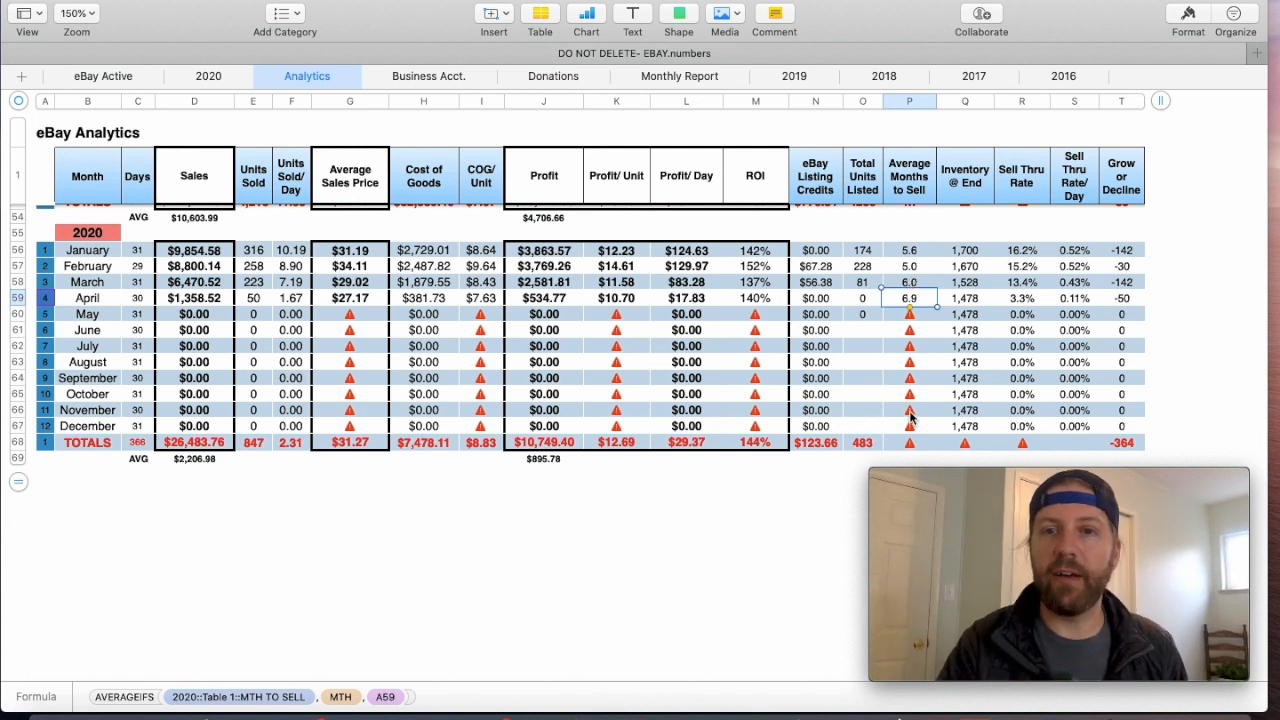
{"action": "left_click", "coordinate": [962, 252]}
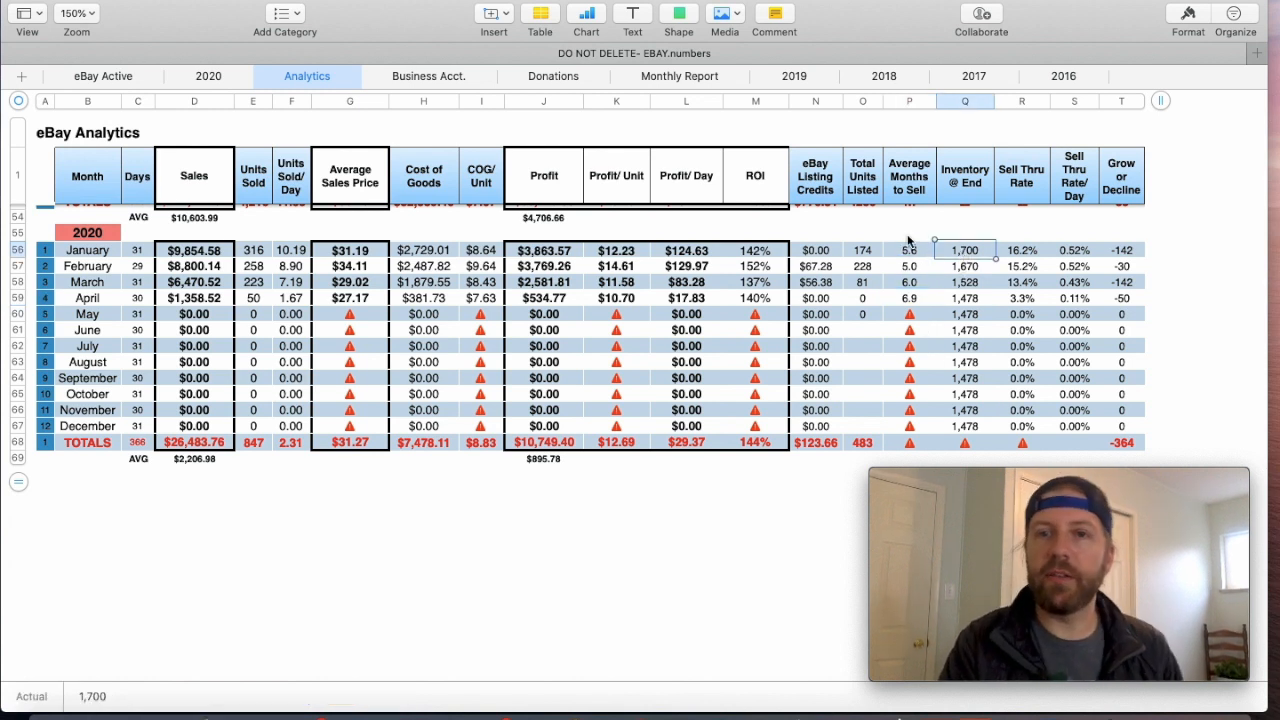
{"action": "left_click", "coordinate": [912, 184]}
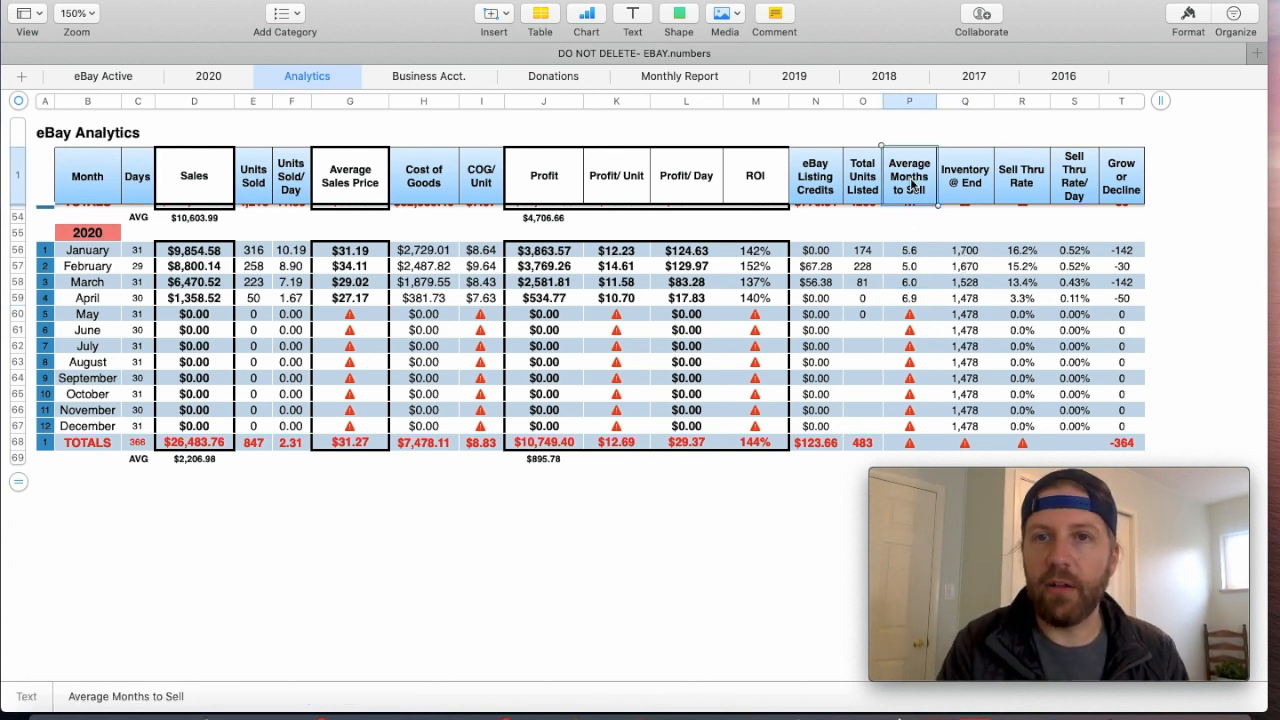
- Inspect the Inventory @ End column, checking the January 2020 entry and the February through April formulas
{"action": "left_click", "coordinate": [966, 104]}
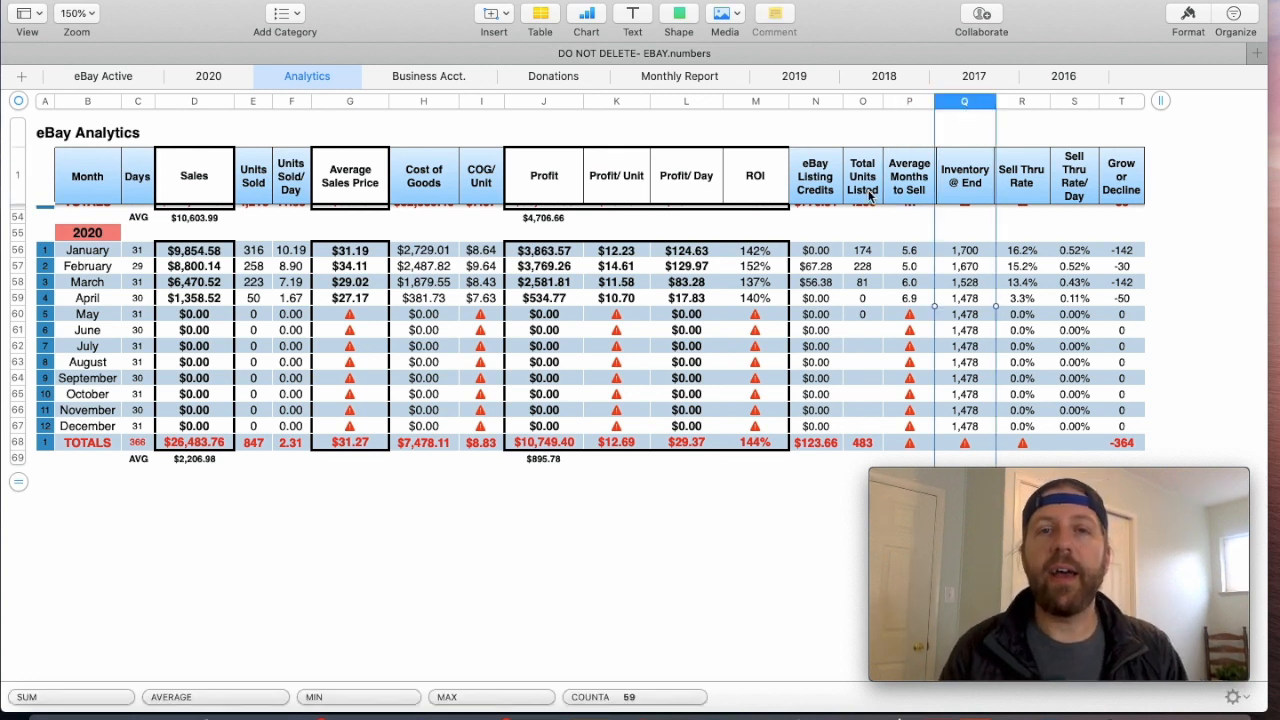
{"action": "left_click", "coordinate": [968, 252]}
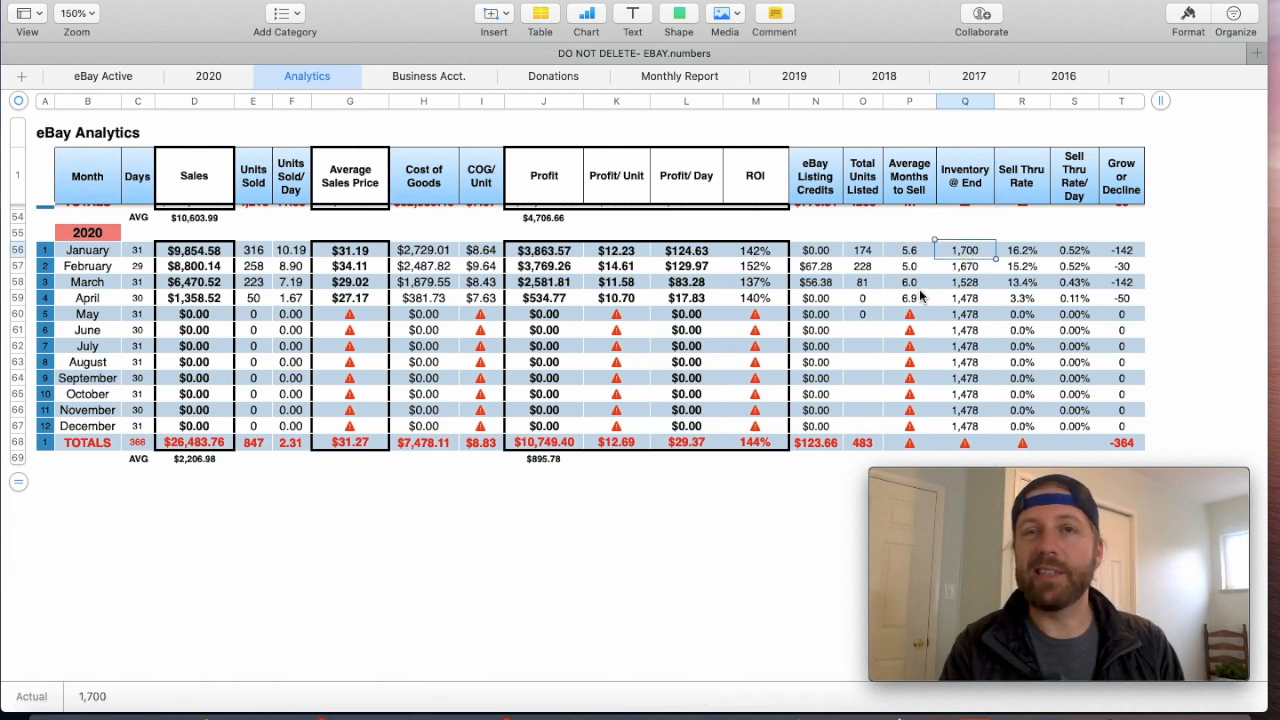
{"action": "double_click", "coordinate": [968, 268]}
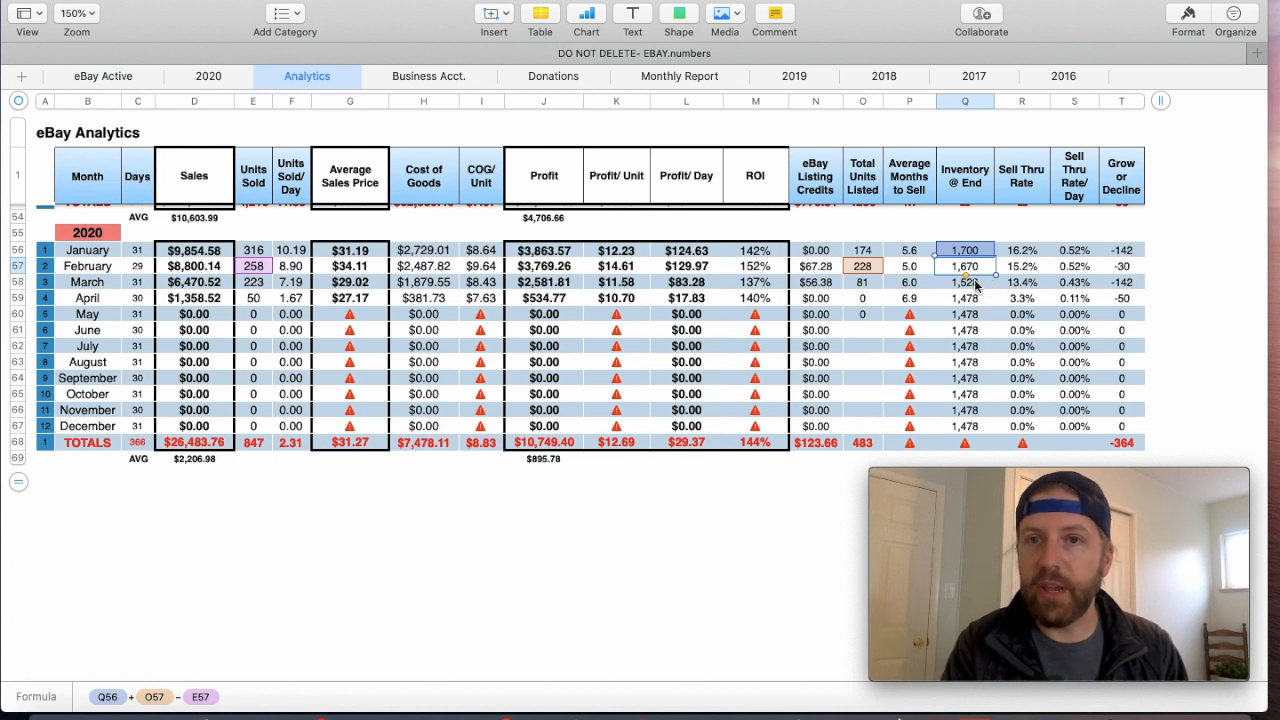
{"action": "double_click", "coordinate": [990, 283]}
{"action": "double_click", "coordinate": [973, 300]}
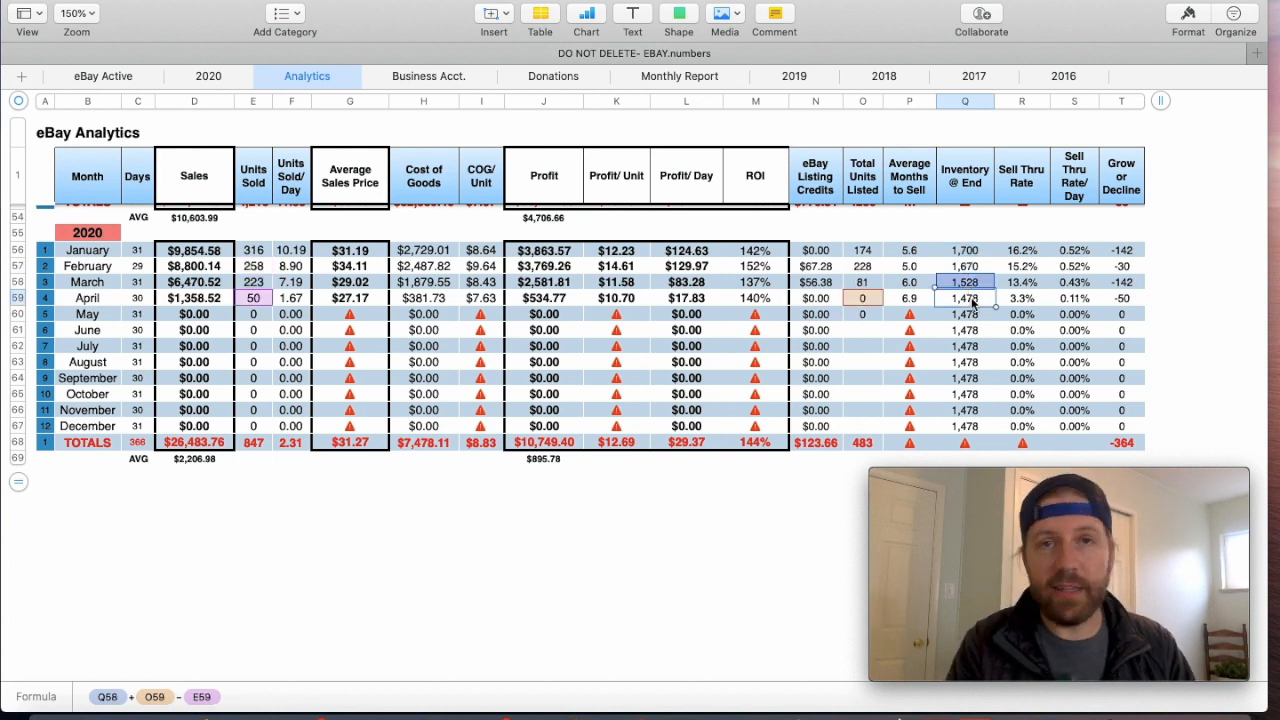
- Inspect the January 2020 Sell Thru Rate and Sell Thru Rate/Day formulas, checking January's units sold and ending inventory
{"action": "left_click", "coordinate": [1020, 101]}
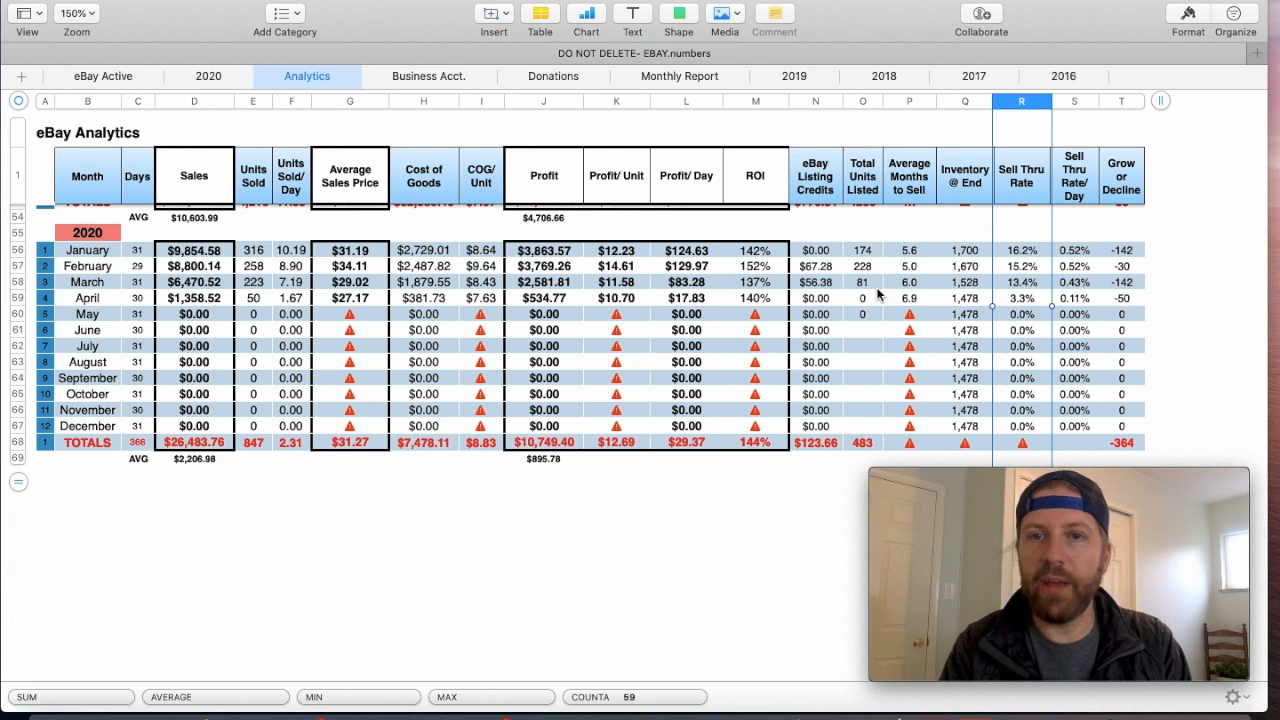
{"action": "left_click", "coordinate": [262, 285]}
{"action": "left_click", "coordinate": [257, 251]}
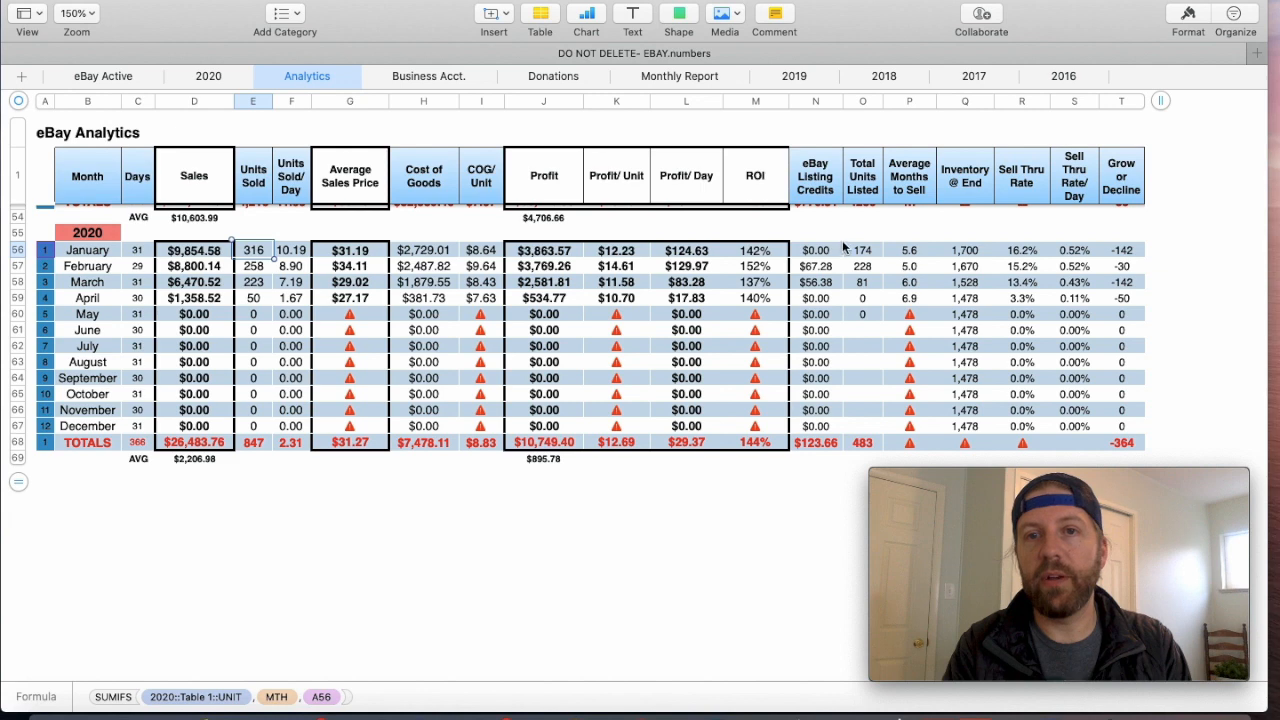
{"action": "left_click", "coordinate": [966, 257]}
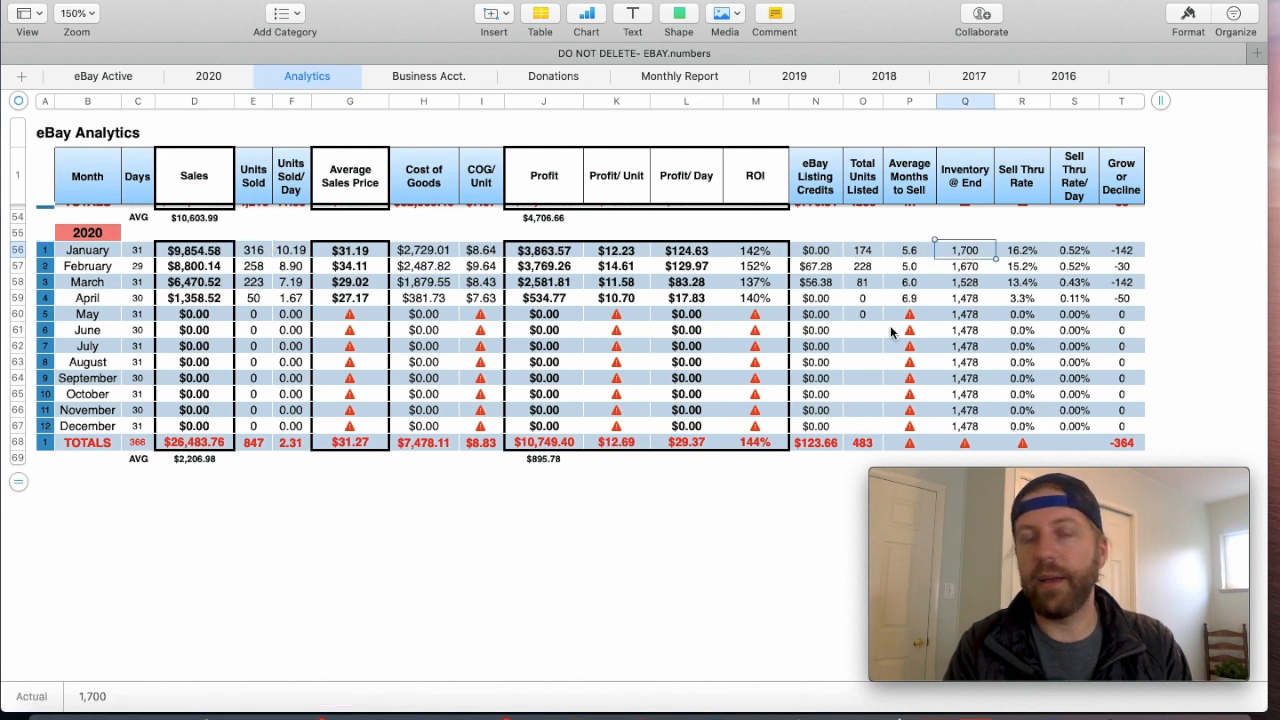
{"action": "scroll", "coordinate": [890, 325], "scroll_direction": "up", "scroll_amount": 2}
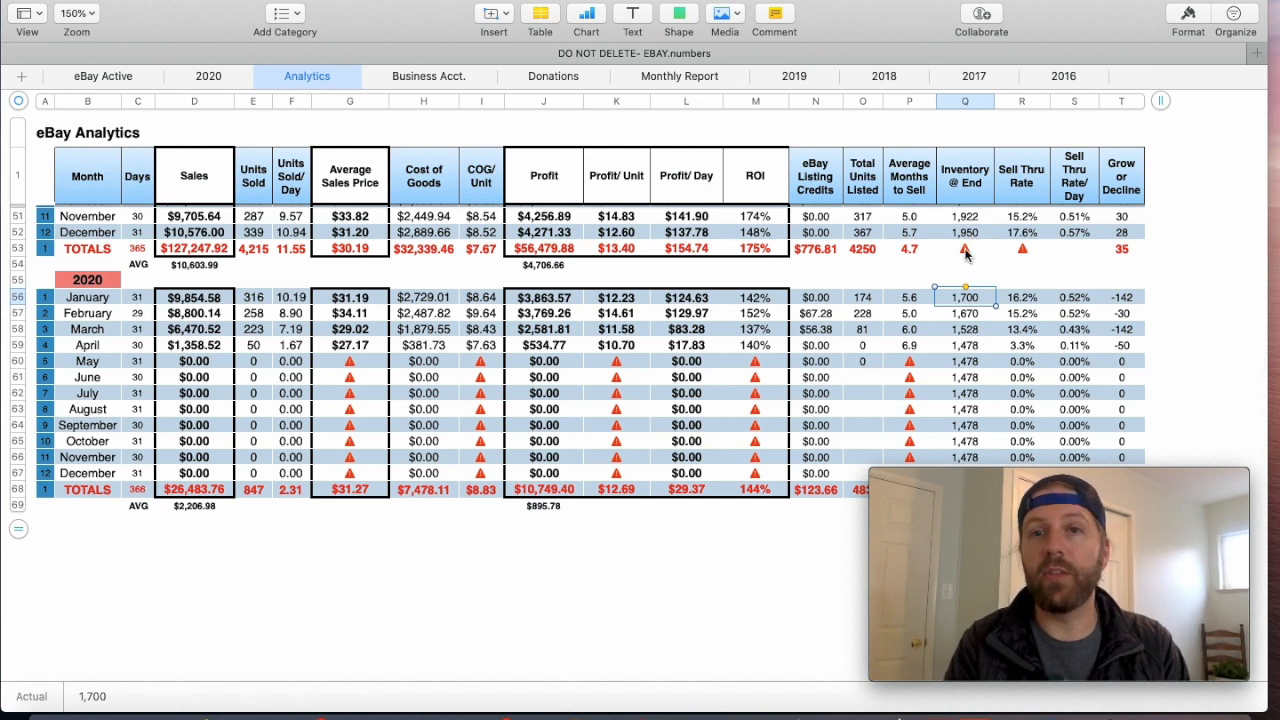
{"action": "scroll", "coordinate": [959, 275], "scroll_direction": "down", "scroll_amount": 2}
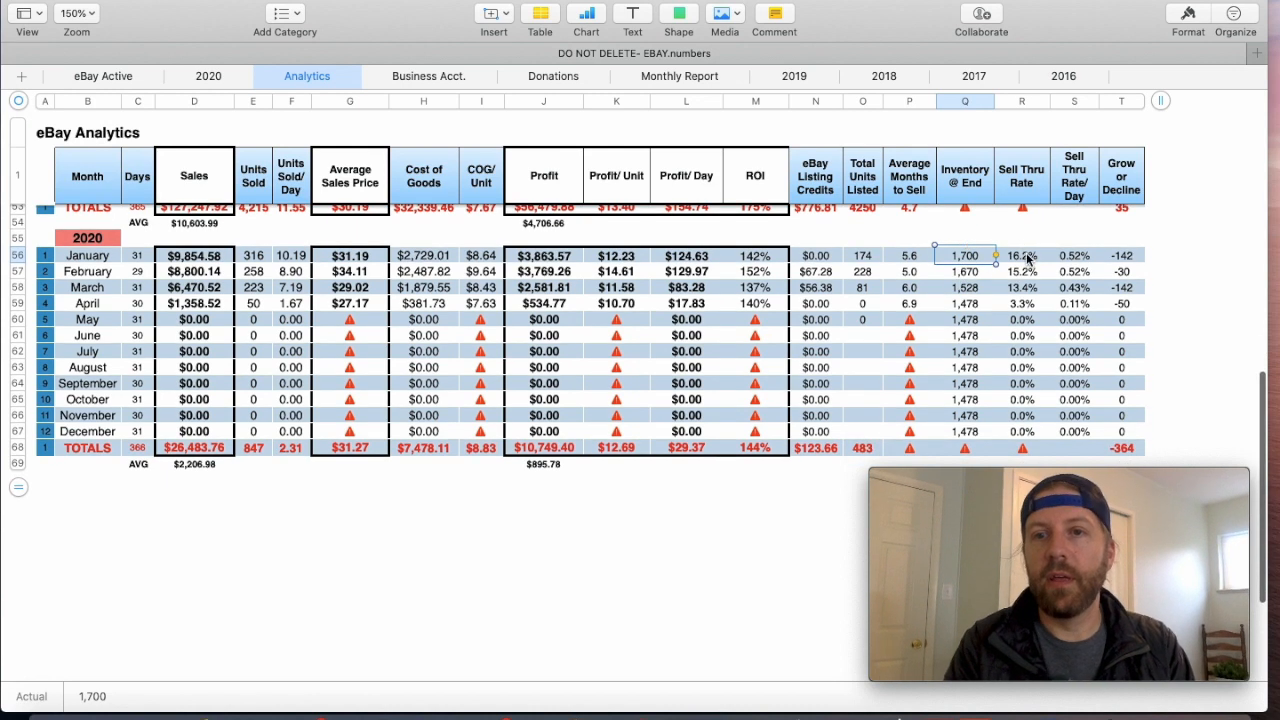
{"action": "left_click", "coordinate": [1027, 258]}
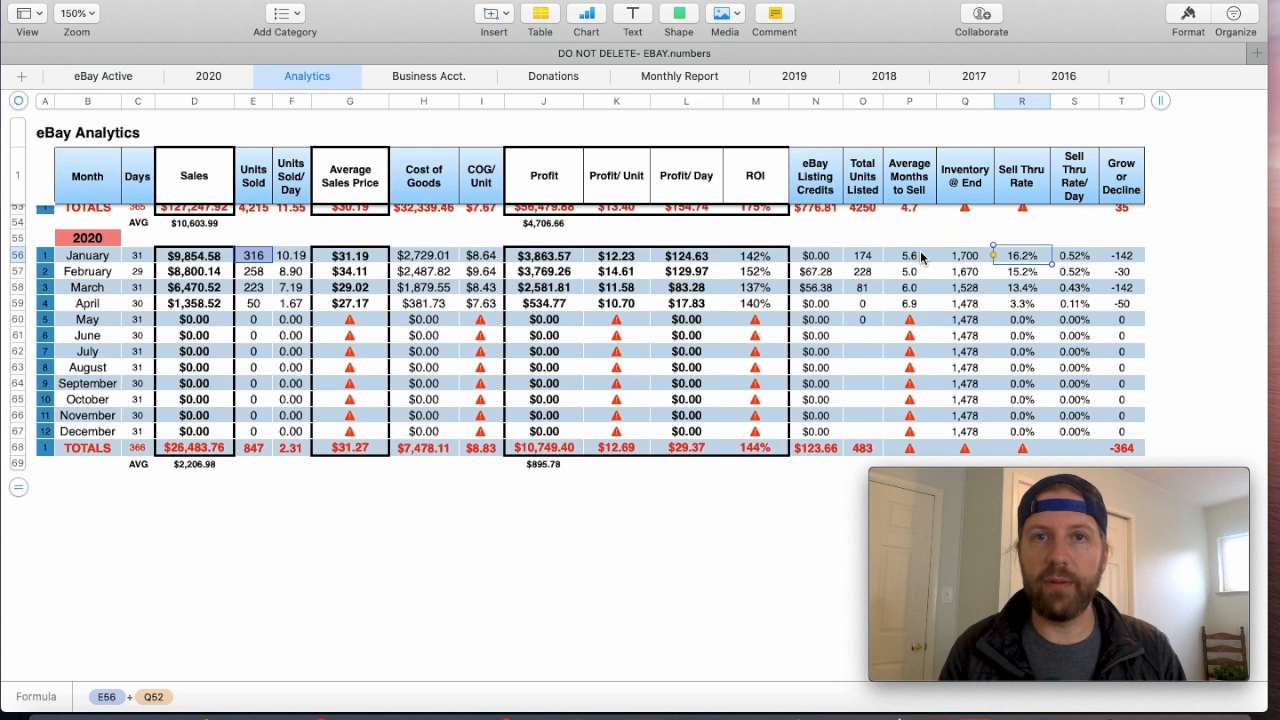
{"action": "key", "text": "Right"}
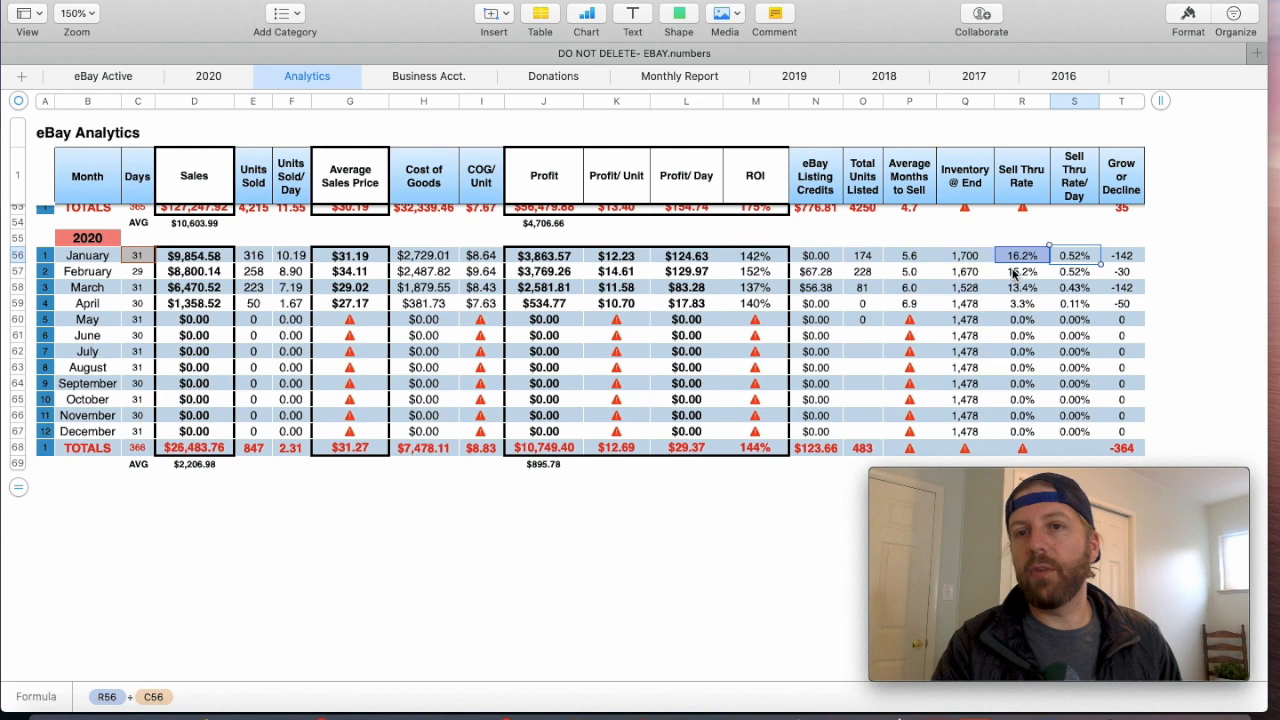
- Review the 2018 and 2019 sell-through rates against 2020, and check the April 2020 Inventory @ End formula
{"action": "scroll", "coordinate": [1010, 278], "scroll_direction": "up", "scroll_amount": 3}
{"action": "scroll", "coordinate": [1007, 269], "scroll_direction": "up", "scroll_amount": 1}
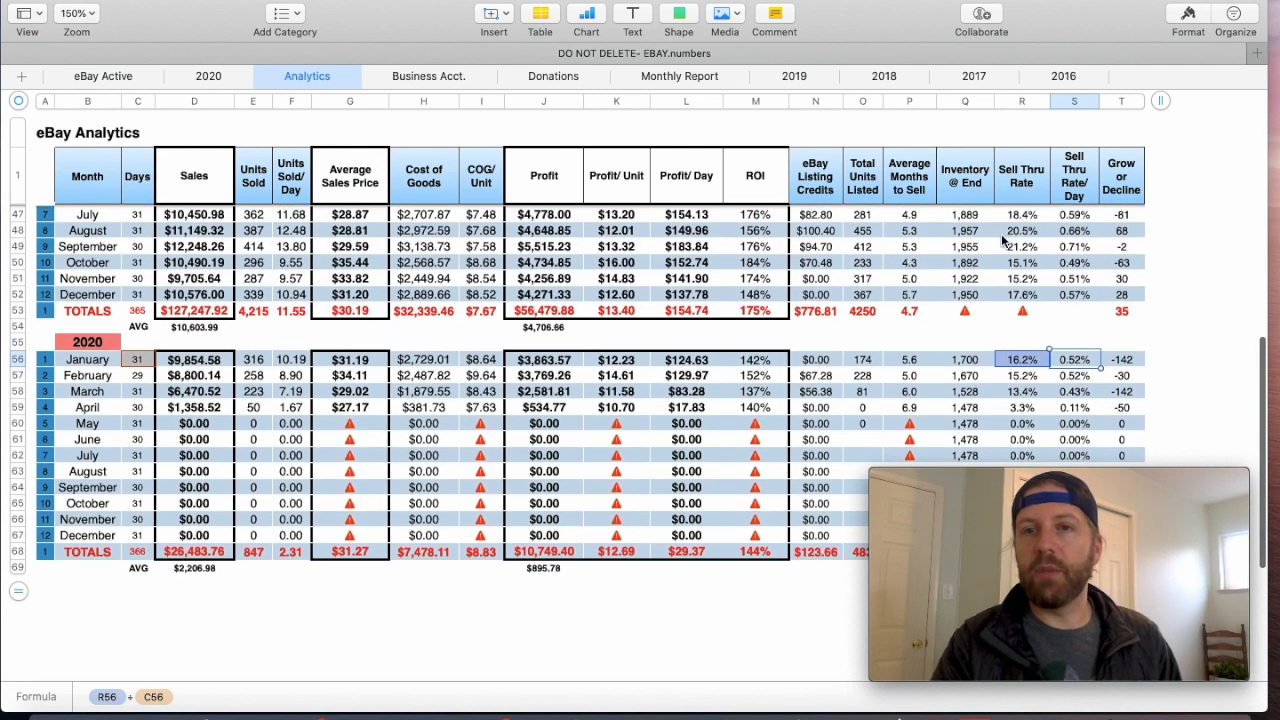
{"action": "scroll", "coordinate": [1007, 300], "scroll_direction": "up", "scroll_amount": 5}
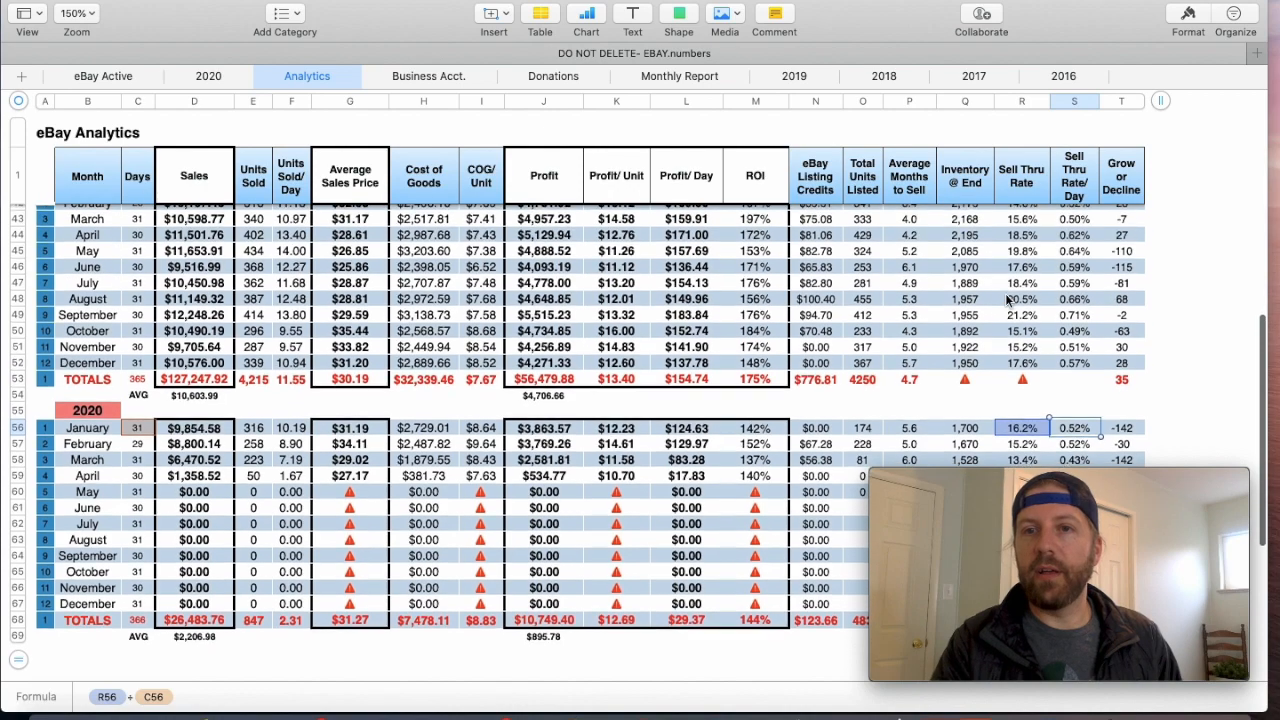
{"action": "scroll", "coordinate": [1007, 300], "scroll_direction": "up", "scroll_amount": 5}
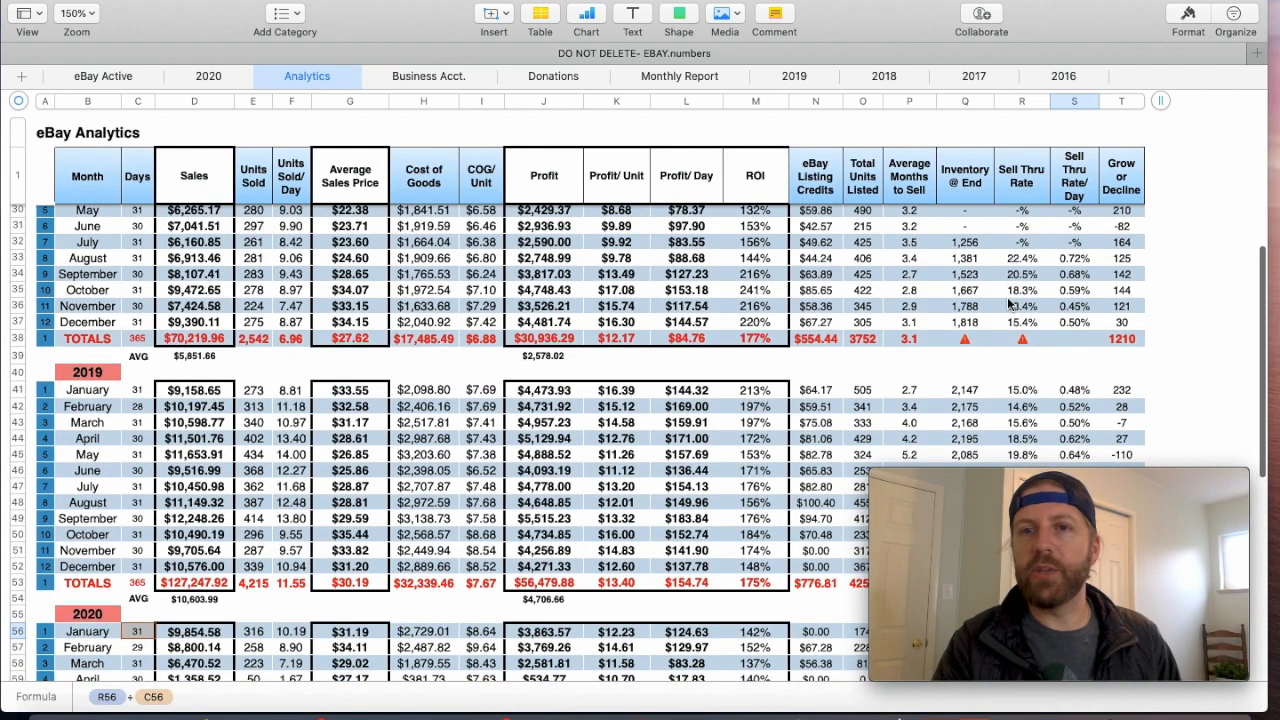
{"action": "scroll", "coordinate": [1008, 300], "scroll_direction": "down", "scroll_amount": 10}
{"action": "scroll", "coordinate": [1008, 303], "scroll_direction": "down", "scroll_amount": 2}
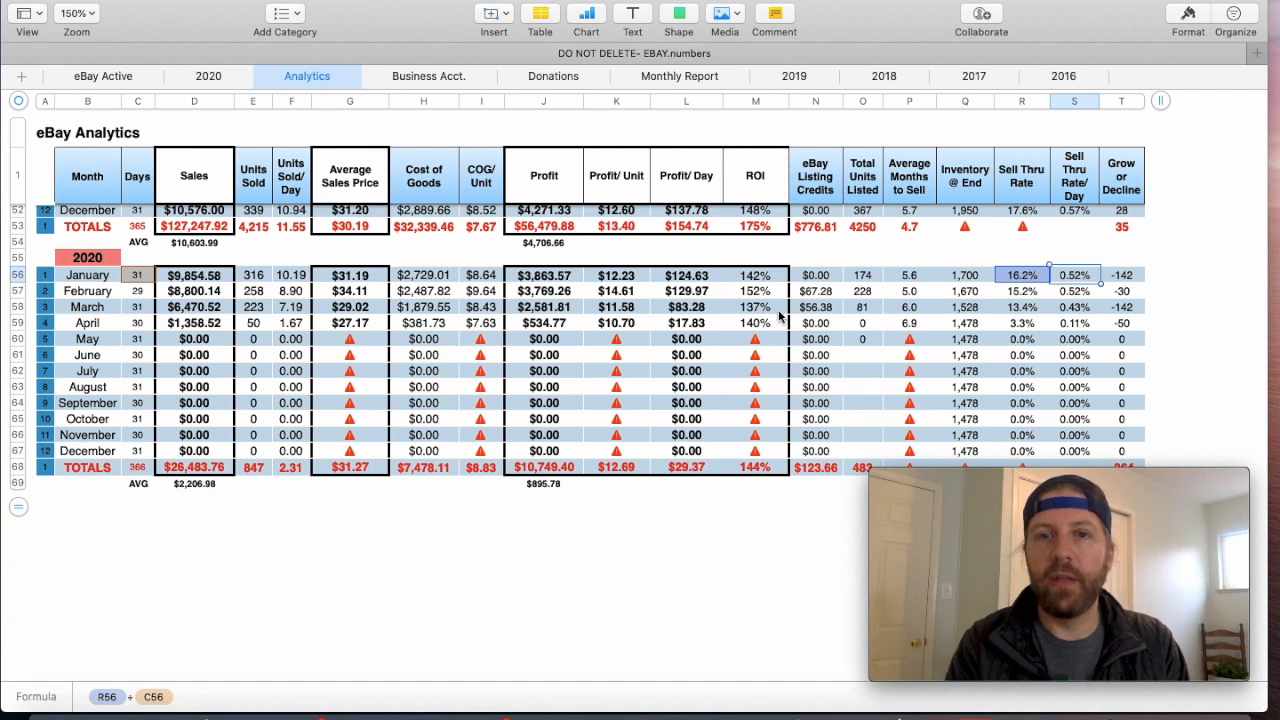
{"action": "left_click", "coordinate": [966, 323]}
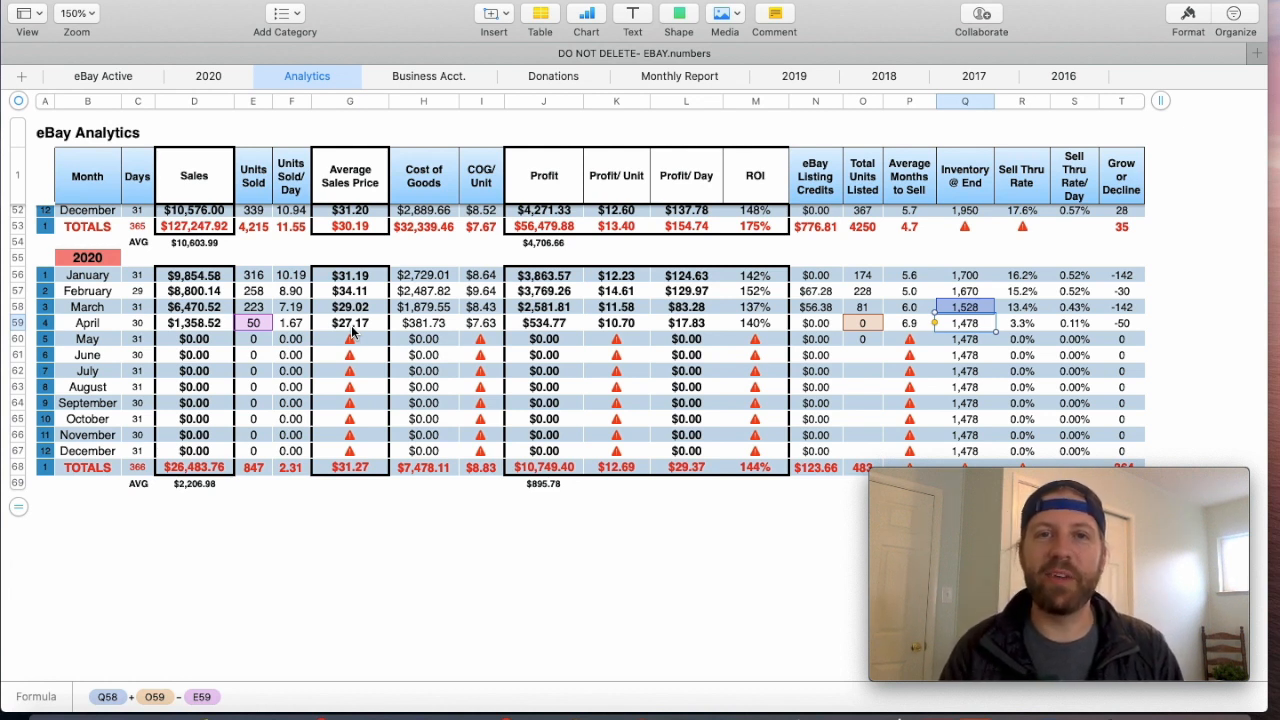
{"action": "left_click", "coordinate": [843, 389]}
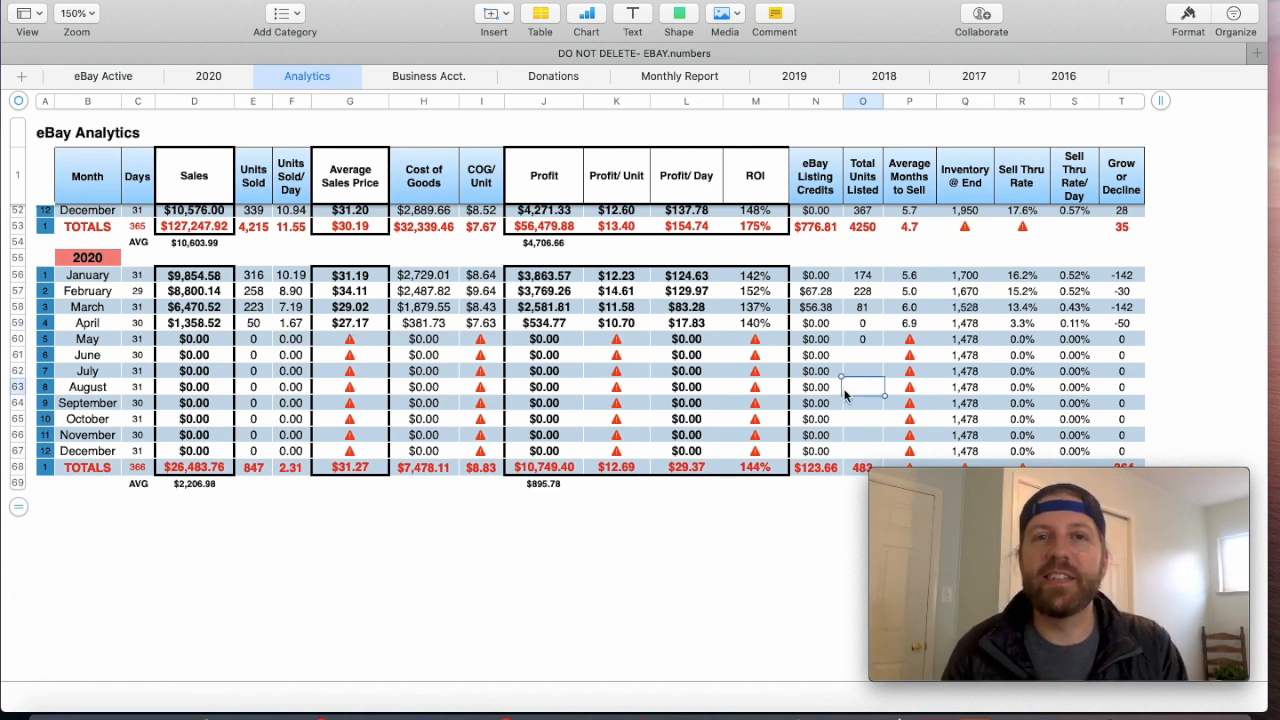
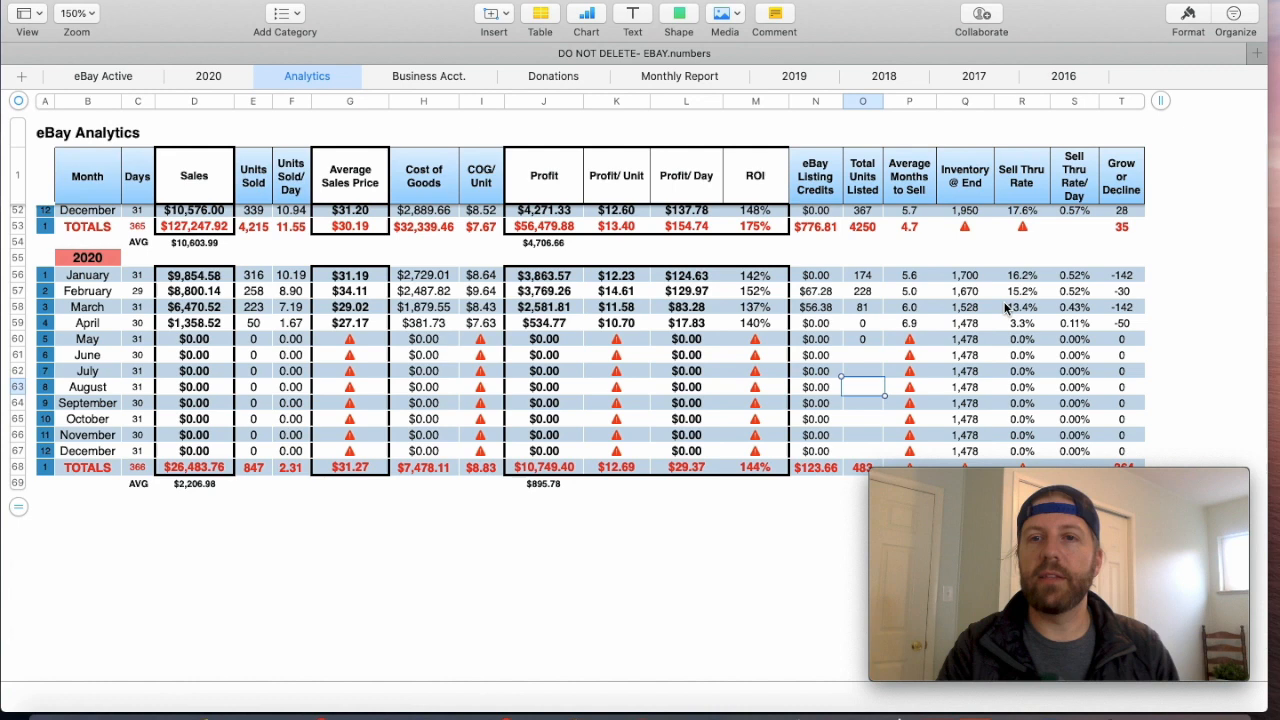
- Inspect the January 2020 Sell Thru Rate formula and the Sell Thru Rate/Day column heading
{"action": "left_click", "coordinate": [1024, 276]}
{"action": "scroll", "coordinate": [1030, 314], "scroll_direction": "up", "scroll_amount": 3}
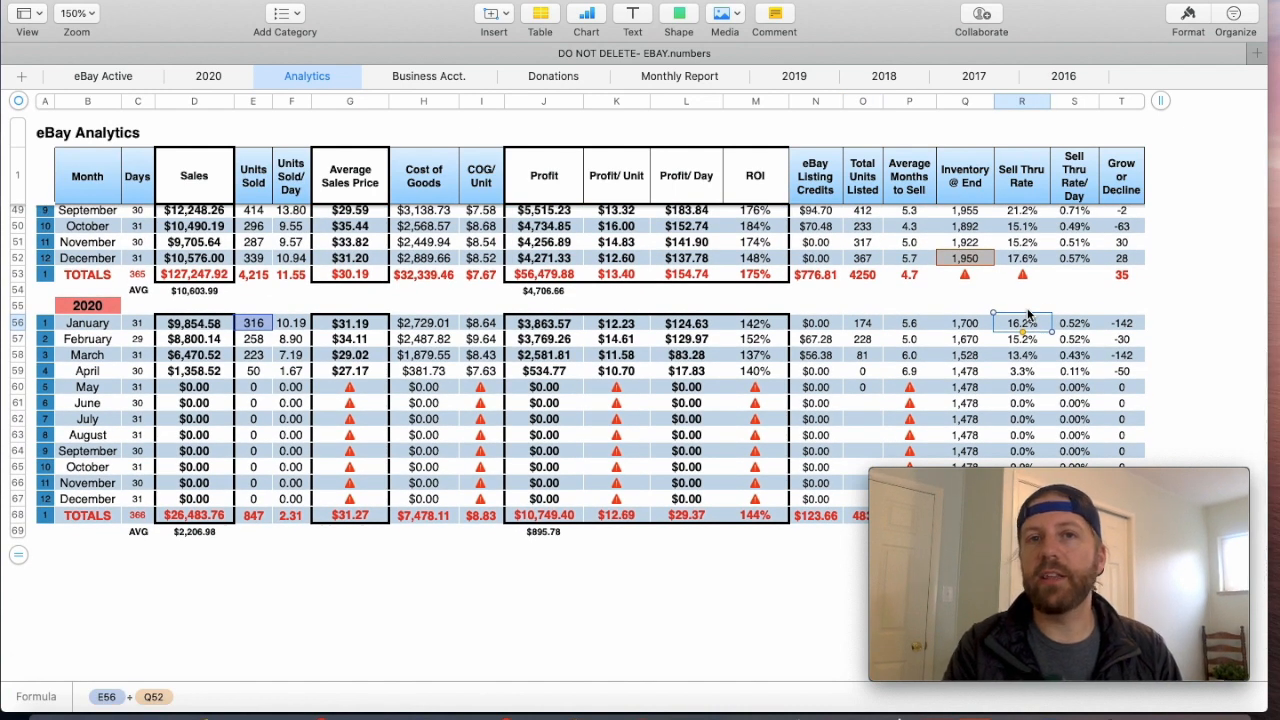
{"action": "scroll", "coordinate": [1027, 314], "scroll_direction": "down", "scroll_amount": 1}
{"action": "scroll", "coordinate": [1027, 314], "scroll_direction": "down", "scroll_amount": 3}
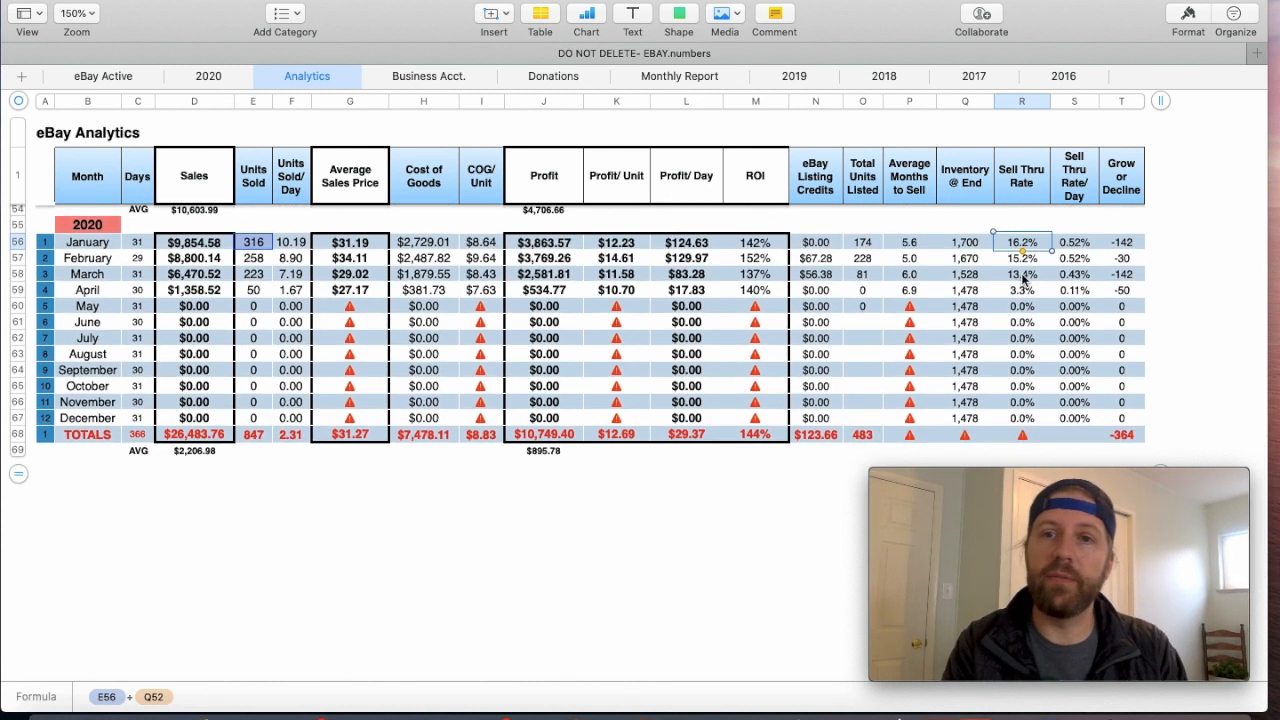
{"action": "left_click", "coordinate": [1073, 170]}
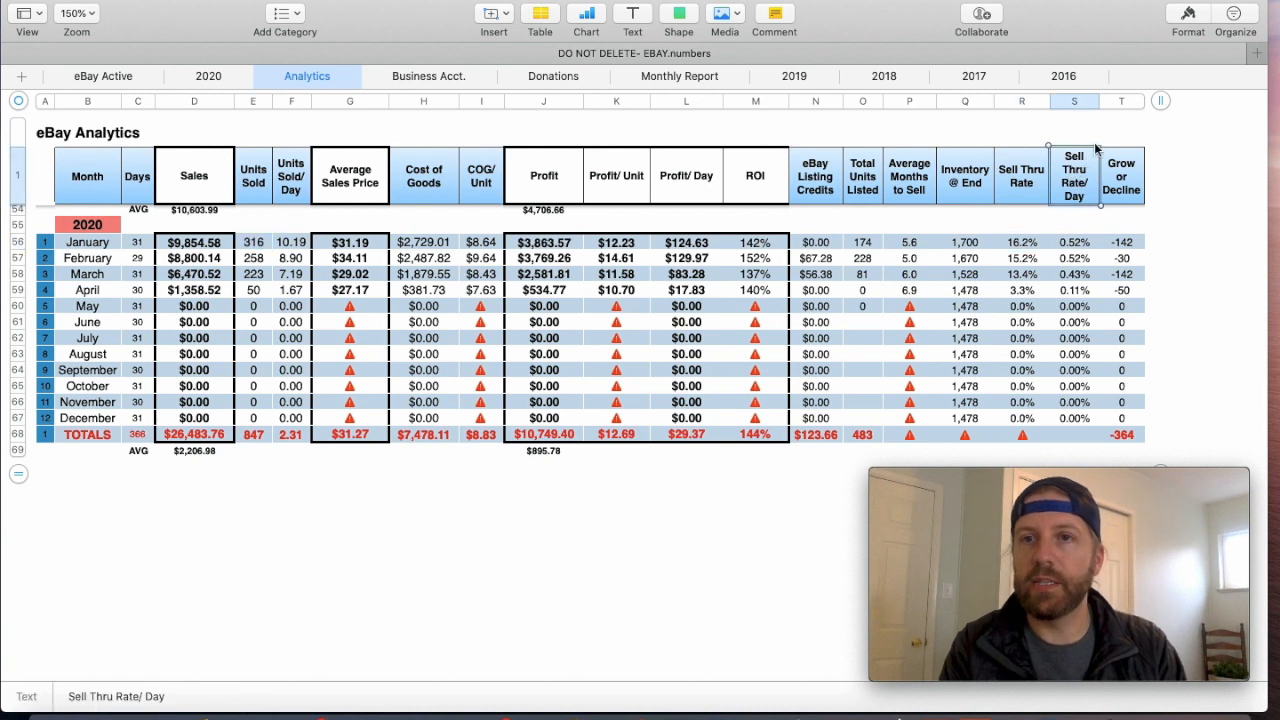
- Inspect the Grow or Decline column, checking January's units listed, the January through April 2020 formulas and the 2020 total formula
{"action": "left_click", "coordinate": [1122, 102]}
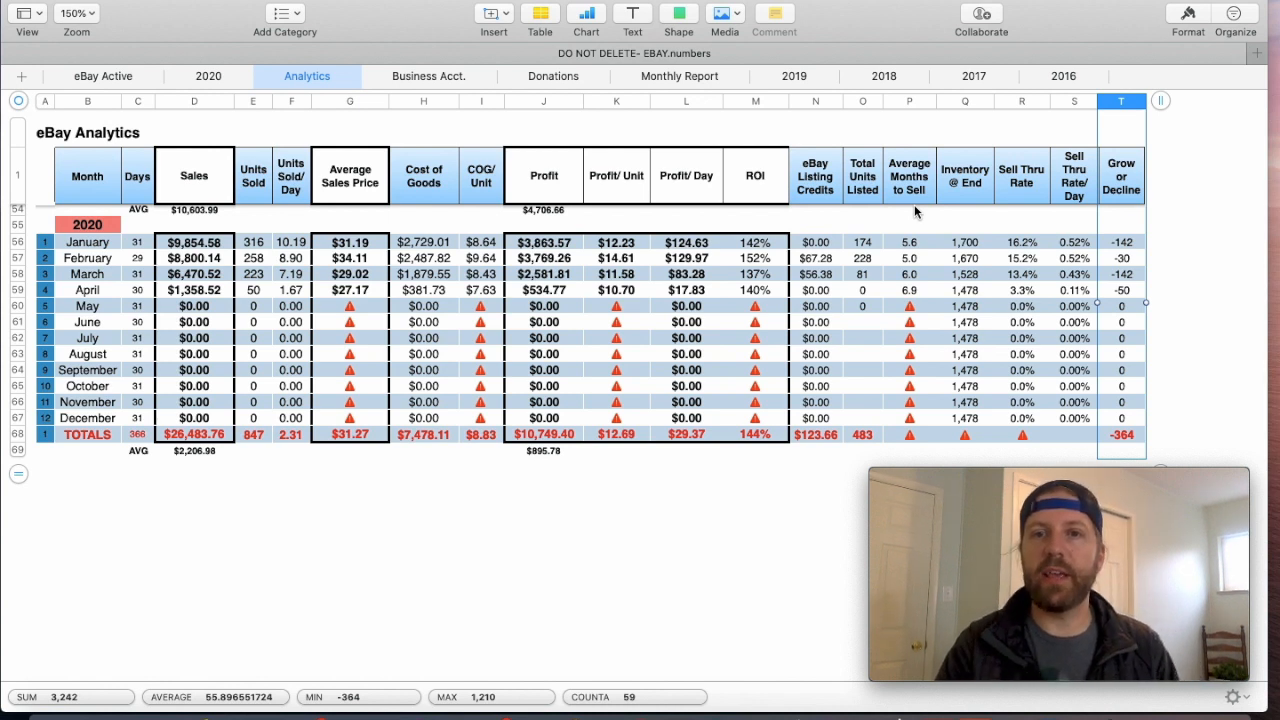
{"action": "left_click", "coordinate": [864, 244]}
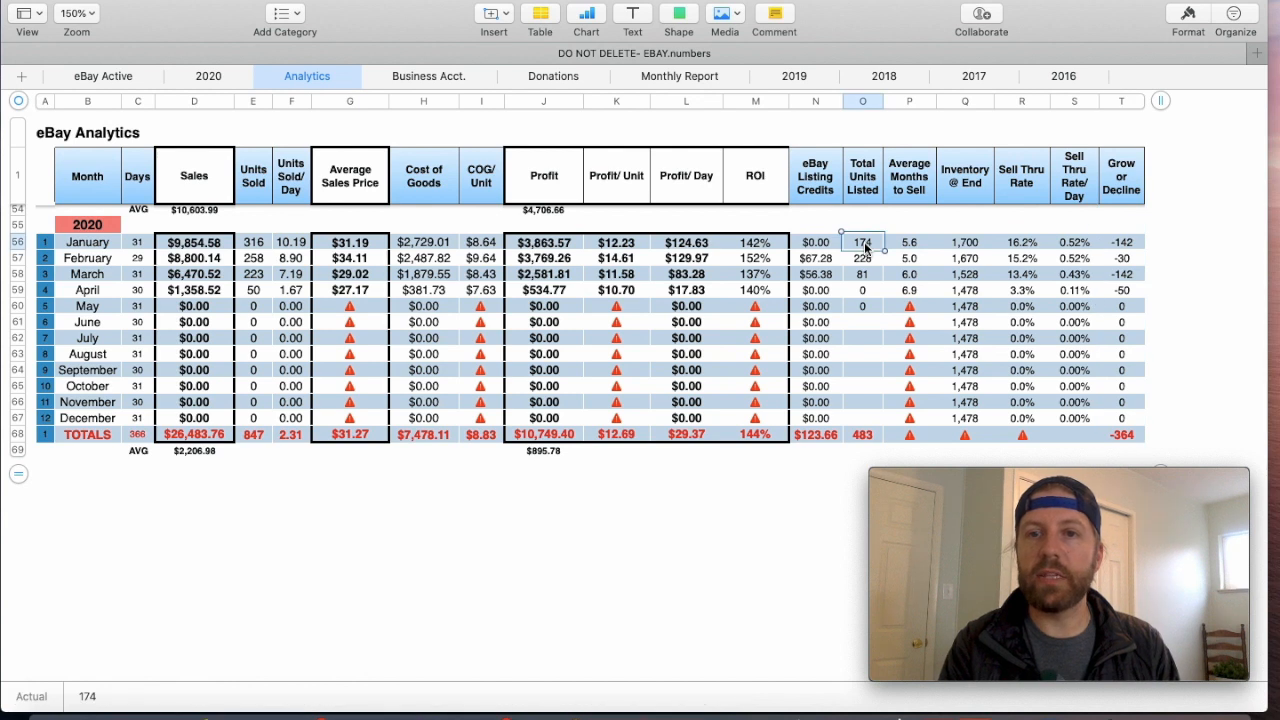
{"action": "left_click", "coordinate": [1121, 242]}
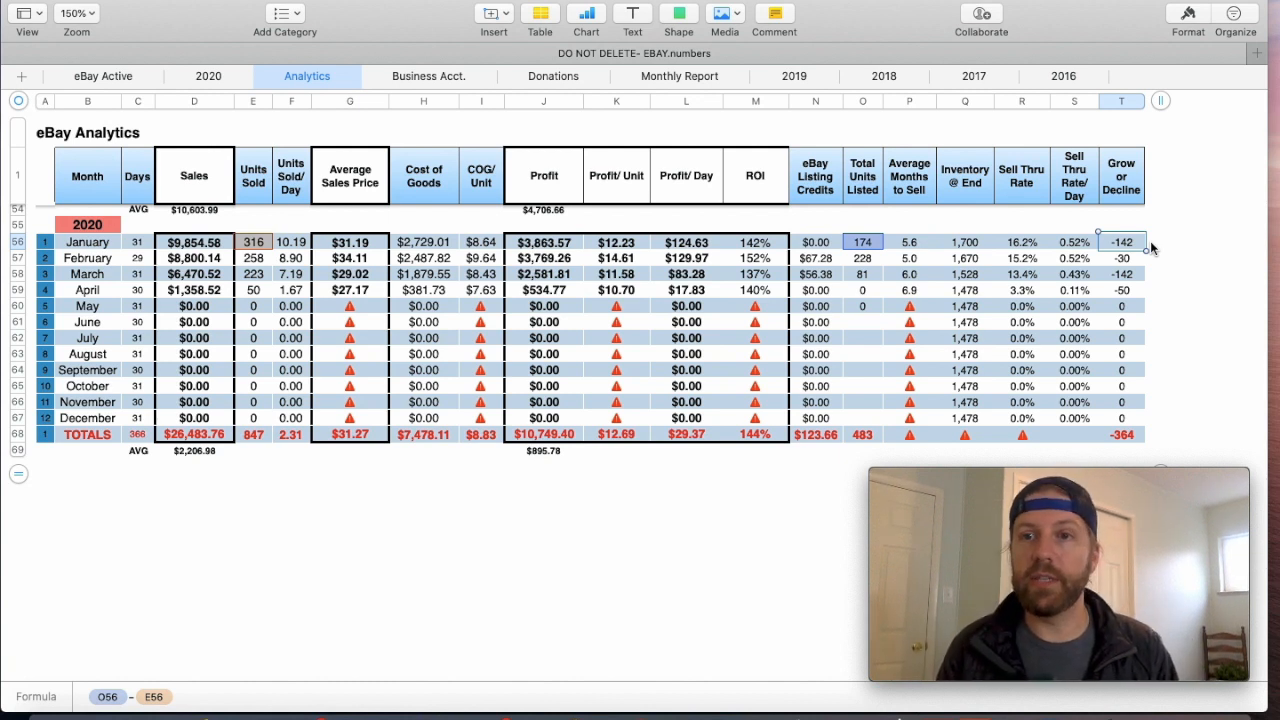
{"action": "left_click", "coordinate": [1129, 259]}
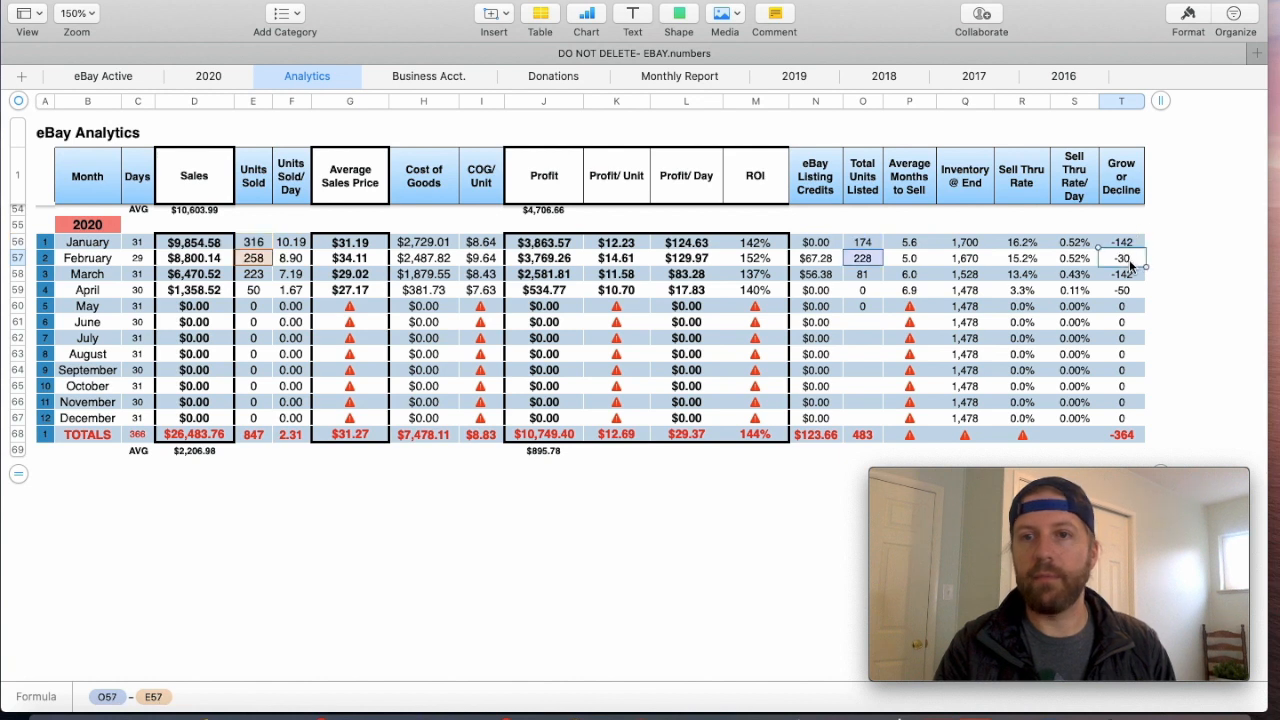
{"action": "left_click", "coordinate": [1132, 276]}
{"action": "left_click", "coordinate": [1133, 292]}
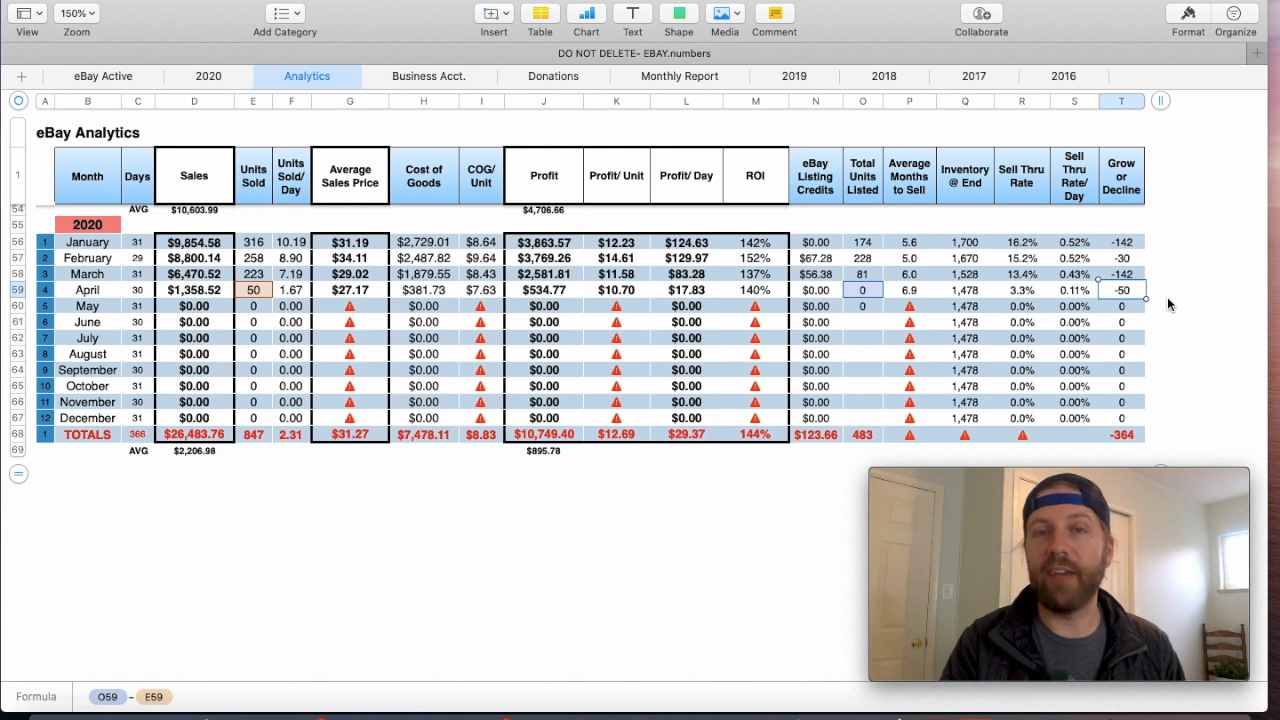
{"action": "left_click", "coordinate": [1124, 436]}
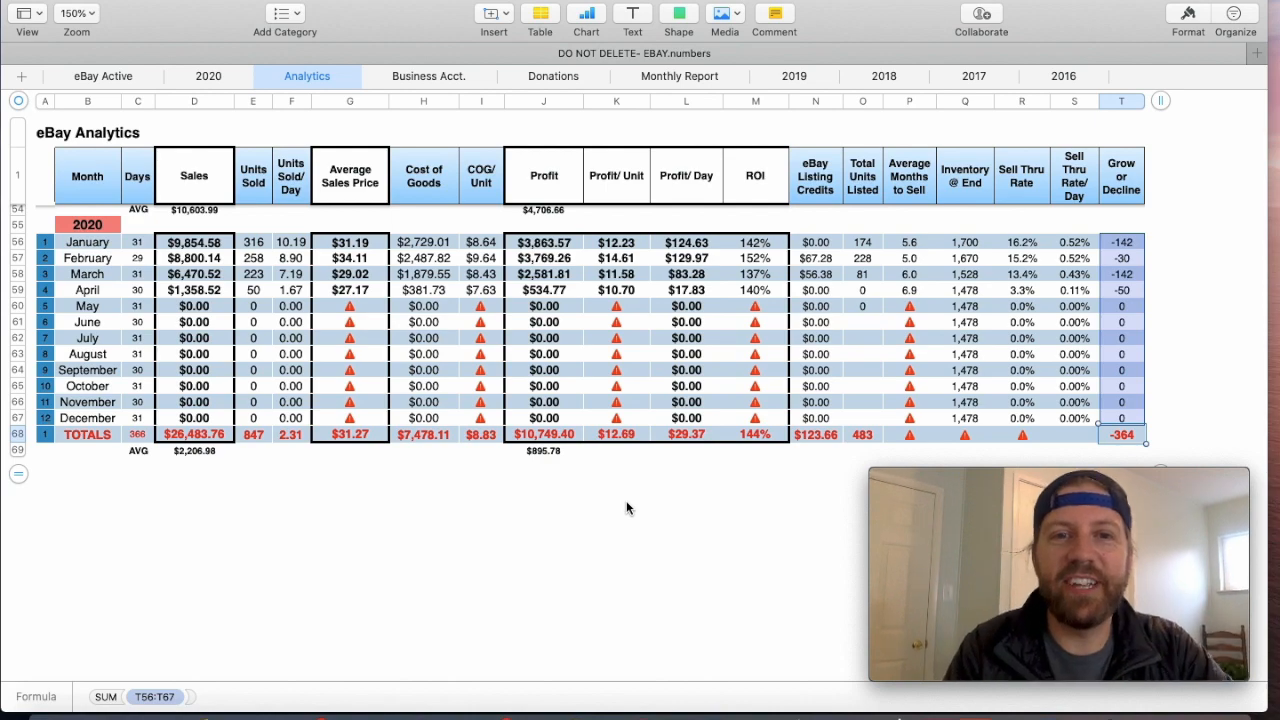
- Review the yearly Sales totals on the Analytics sheet from 2016 through 2020
{"action": "scroll", "coordinate": [217, 474], "scroll_direction": "up", "scroll_amount": 3}
{"action": "scroll", "coordinate": [217, 474], "scroll_direction": "up", "scroll_amount": 4}
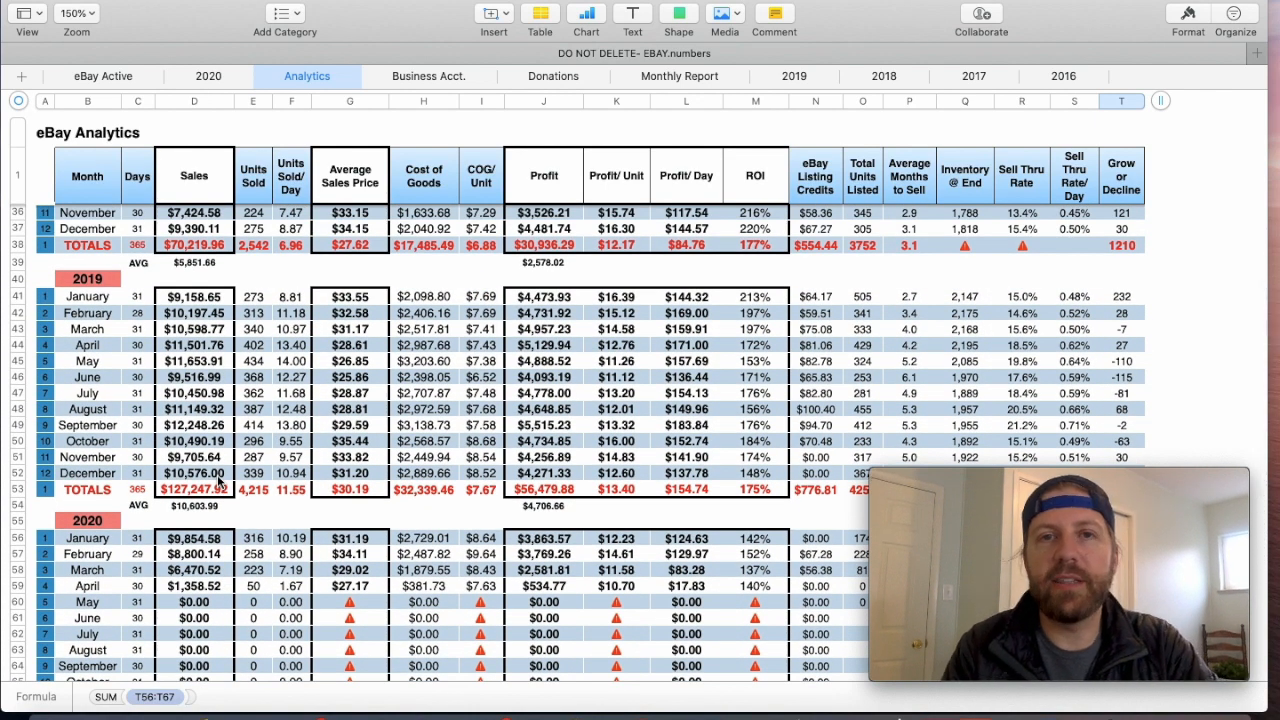
{"action": "scroll", "coordinate": [218, 482], "scroll_direction": "up", "scroll_amount": 10}
{"action": "scroll", "coordinate": [218, 482], "scroll_direction": "up", "scroll_amount": 3}
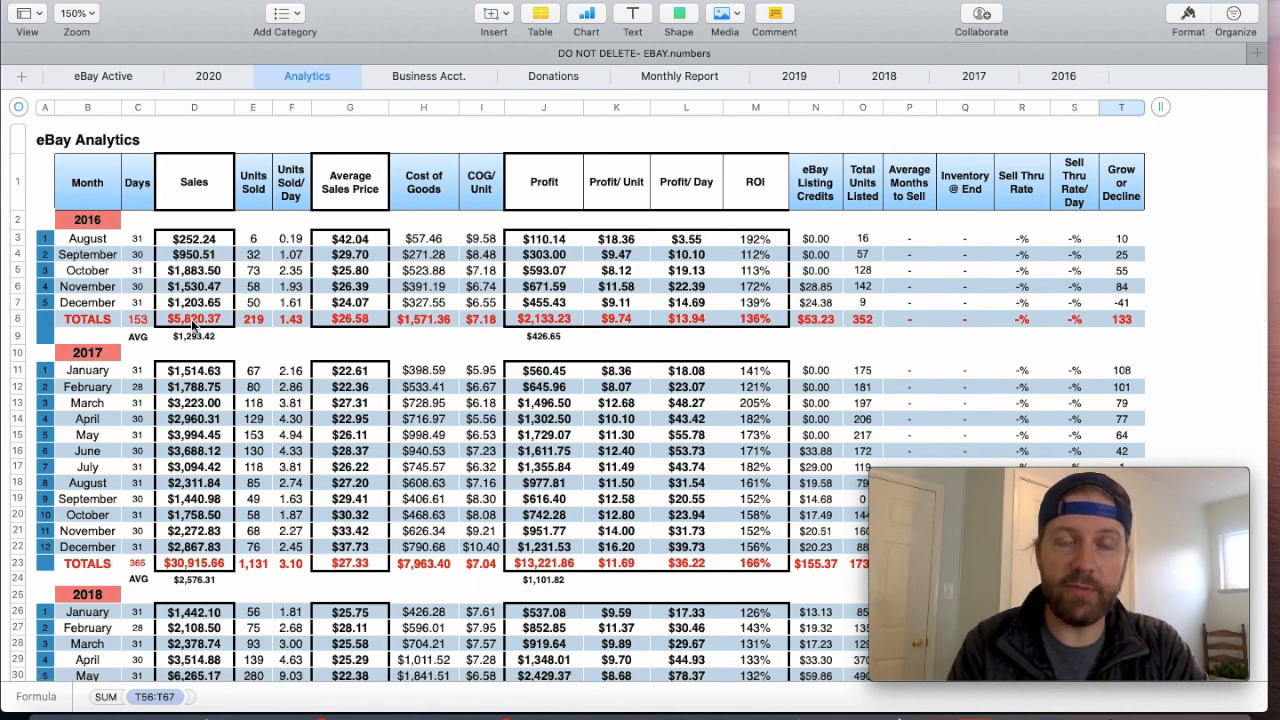
{"action": "scroll", "coordinate": [193, 325], "scroll_direction": "down", "scroll_amount": 5}
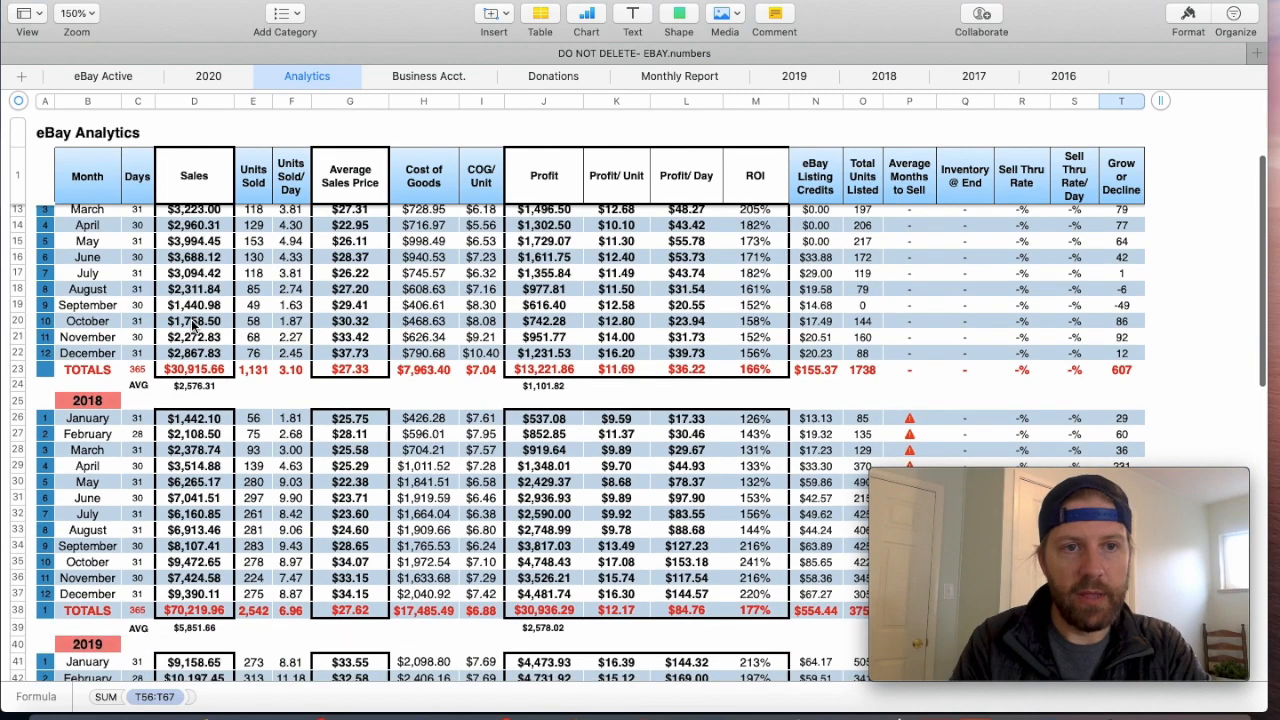
{"action": "scroll", "coordinate": [190, 375], "scroll_direction": "down", "scroll_amount": 3}
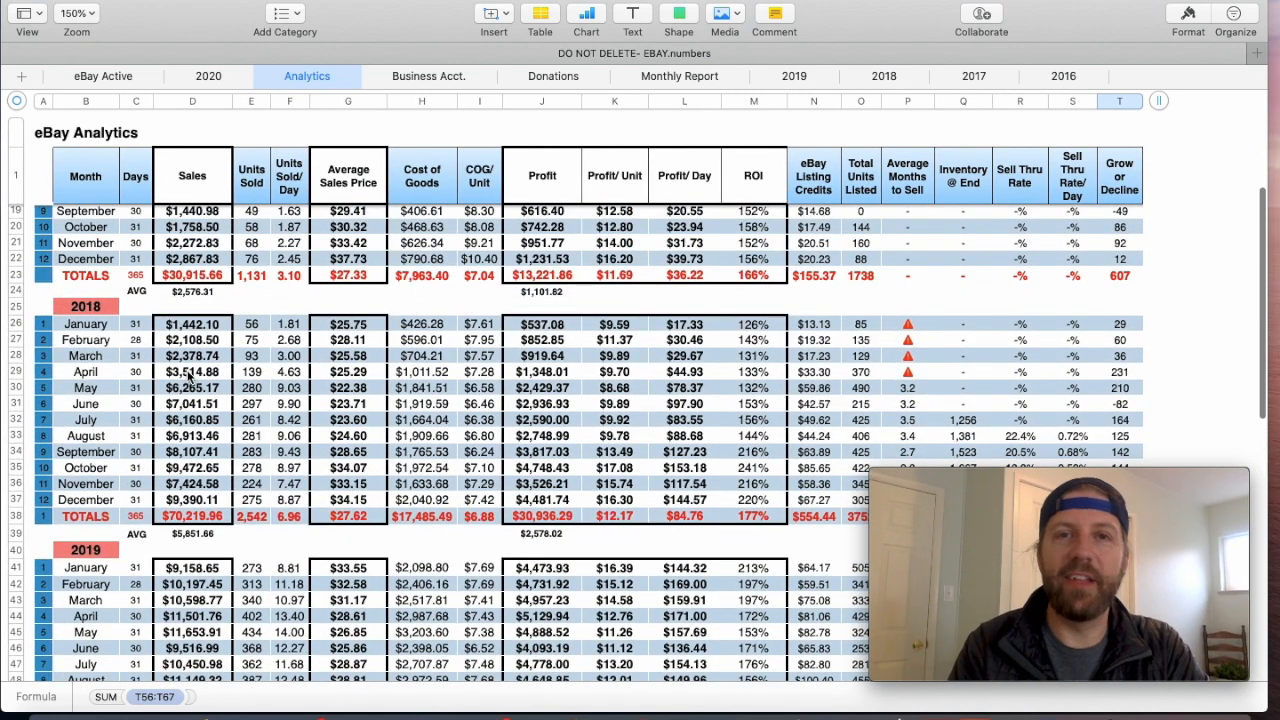
{"action": "scroll", "coordinate": [190, 375], "scroll_direction": "down", "scroll_amount": 4}
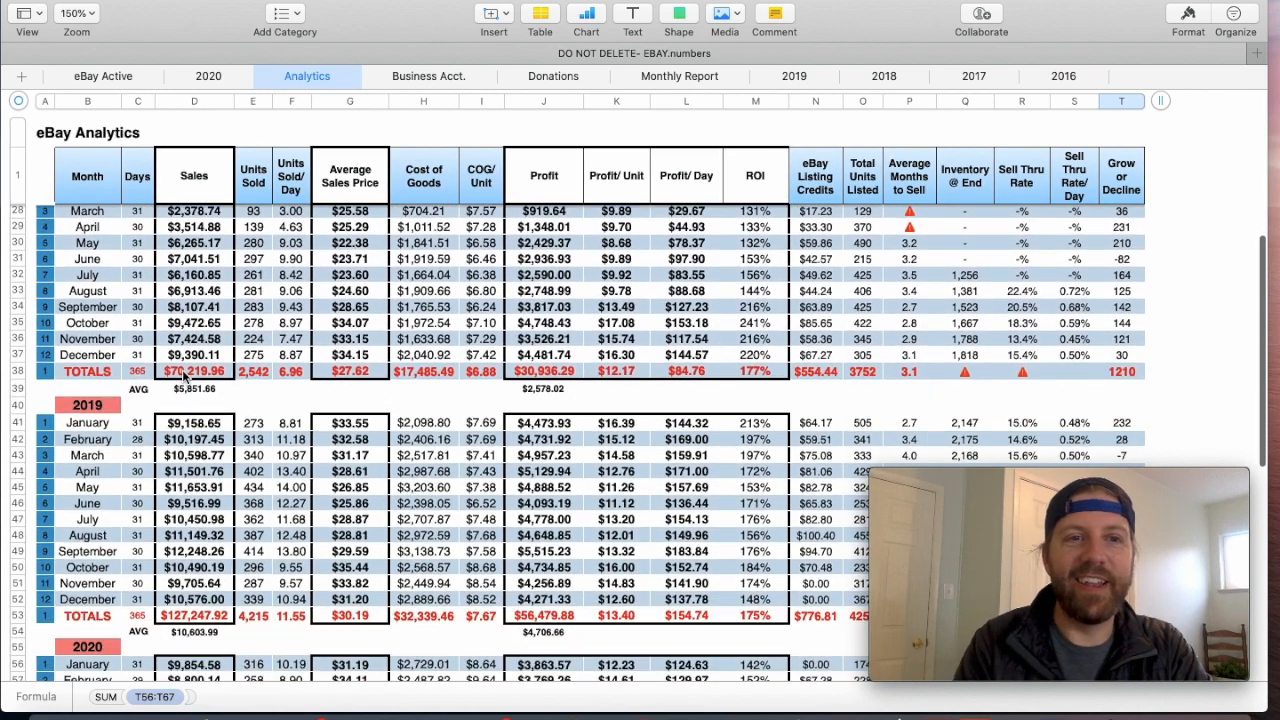
{"action": "scroll", "coordinate": [185, 375], "scroll_direction": "down", "scroll_amount": 5}
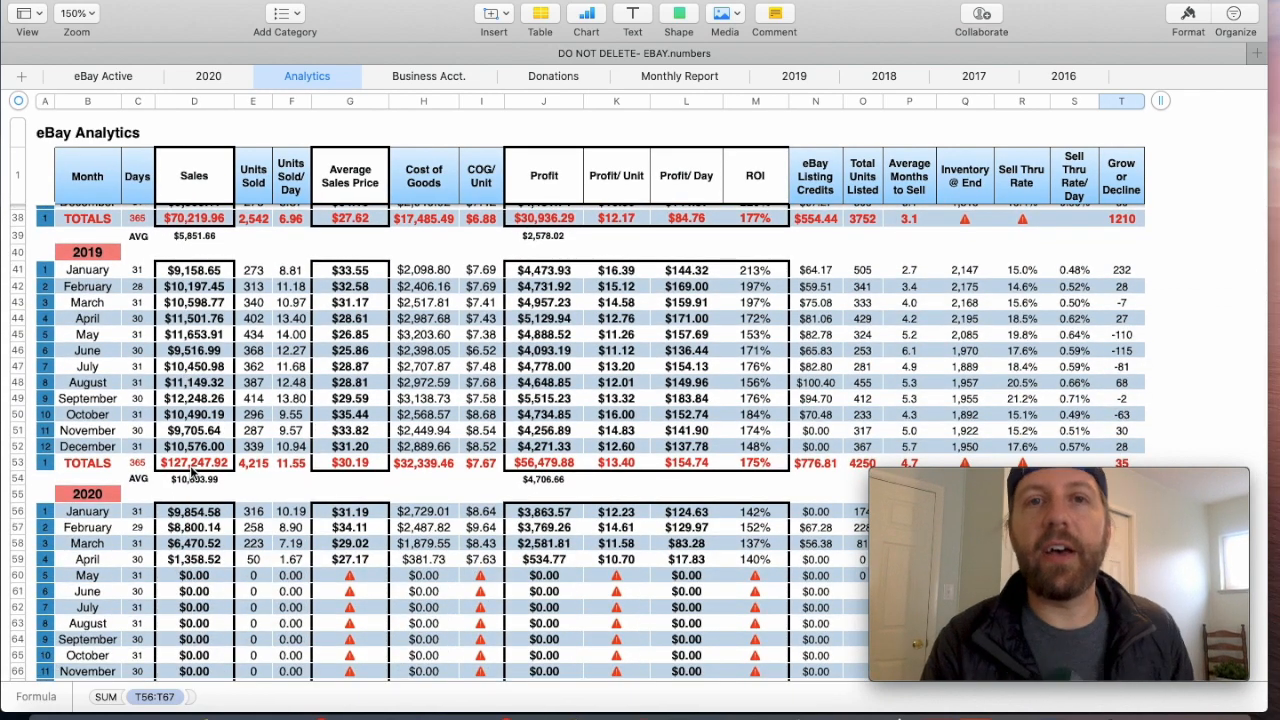
{"action": "scroll", "coordinate": [193, 472], "scroll_direction": "down", "scroll_amount": 4}
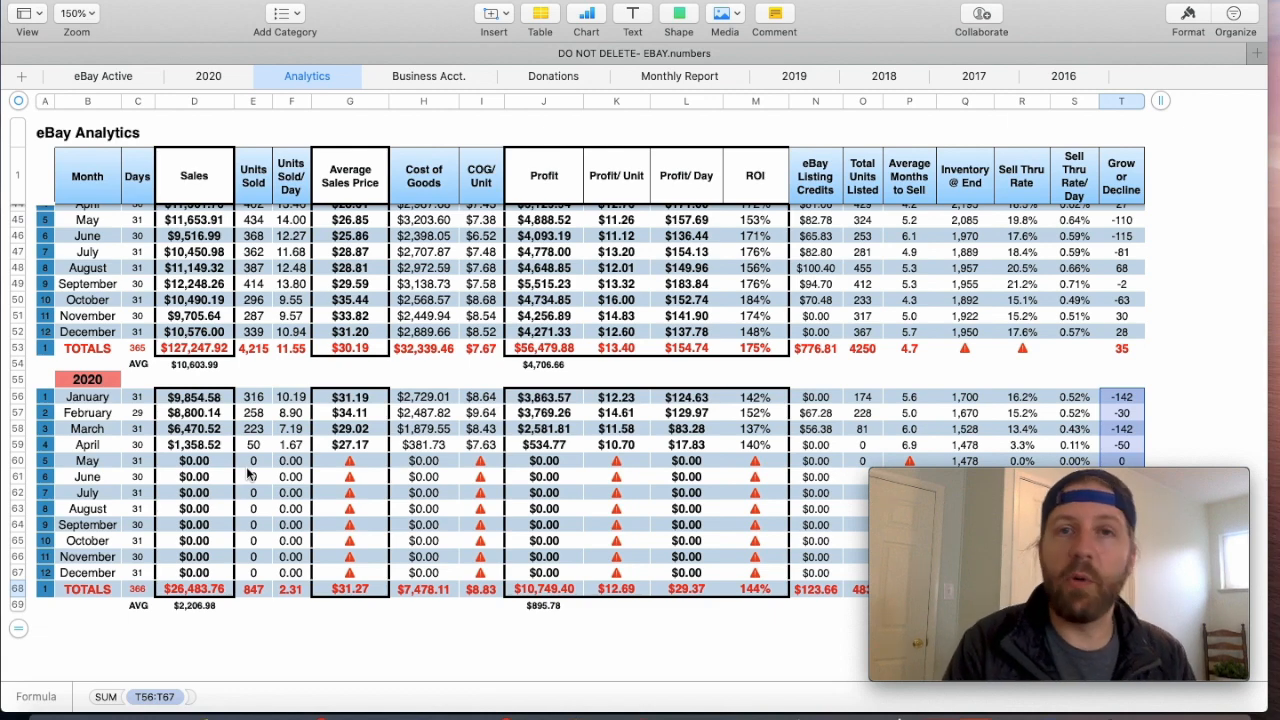
- Compare the yearly Average Sales Price totals from 2016 through 2020, checking the 2016 and 2020 total formulas
{"action": "scroll", "coordinate": [248, 474], "scroll_direction": "up", "scroll_amount": 3}
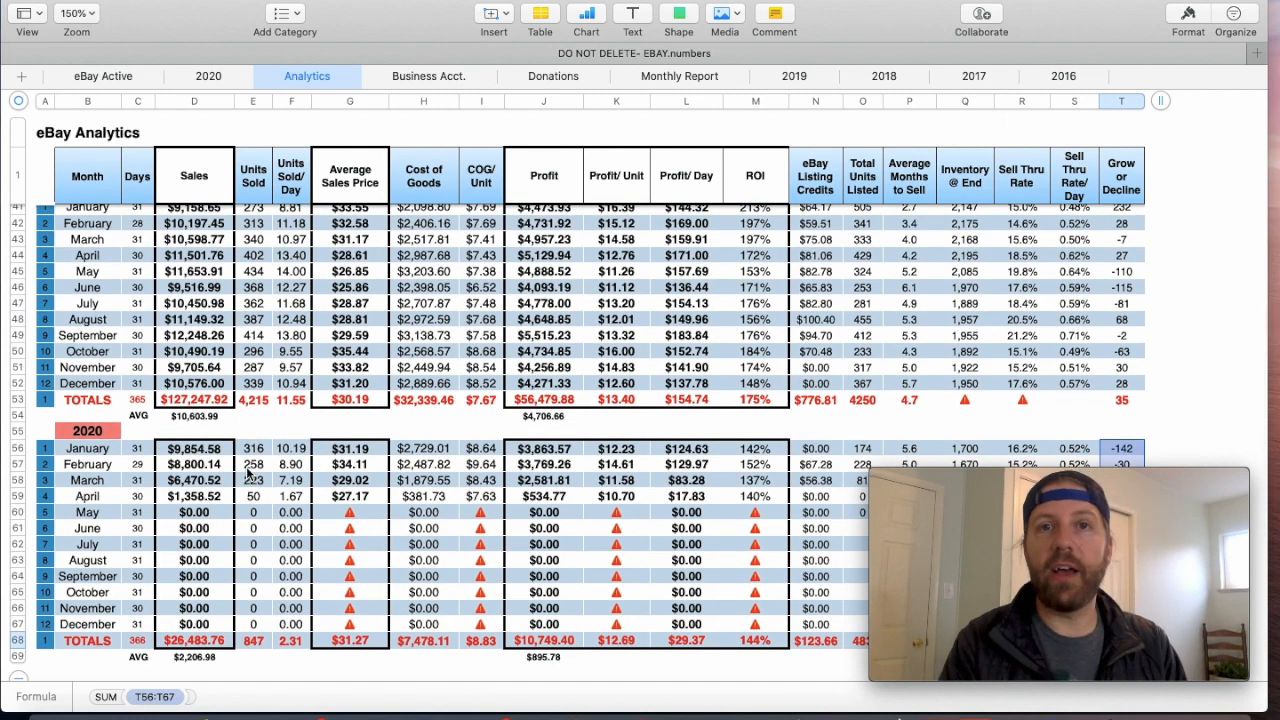
{"action": "scroll", "coordinate": [248, 474], "scroll_direction": "up", "scroll_amount": 6}
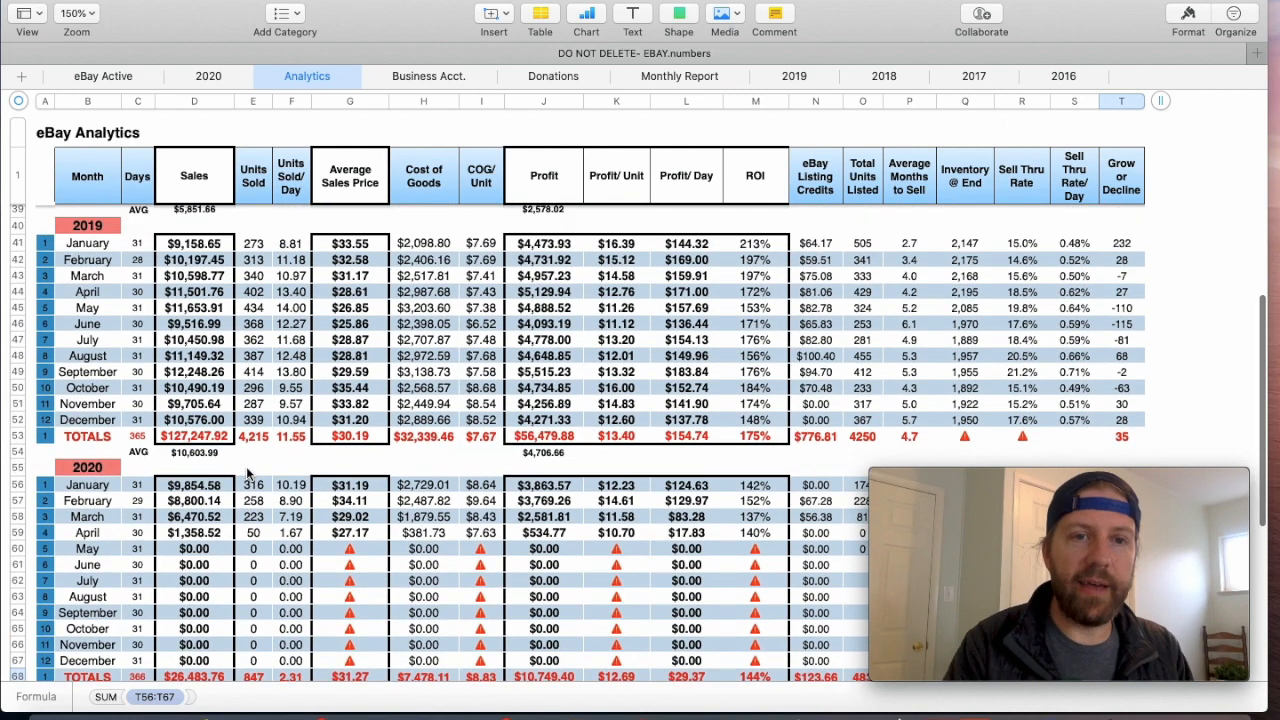
{"action": "scroll", "coordinate": [248, 474], "scroll_direction": "up", "scroll_amount": 10}
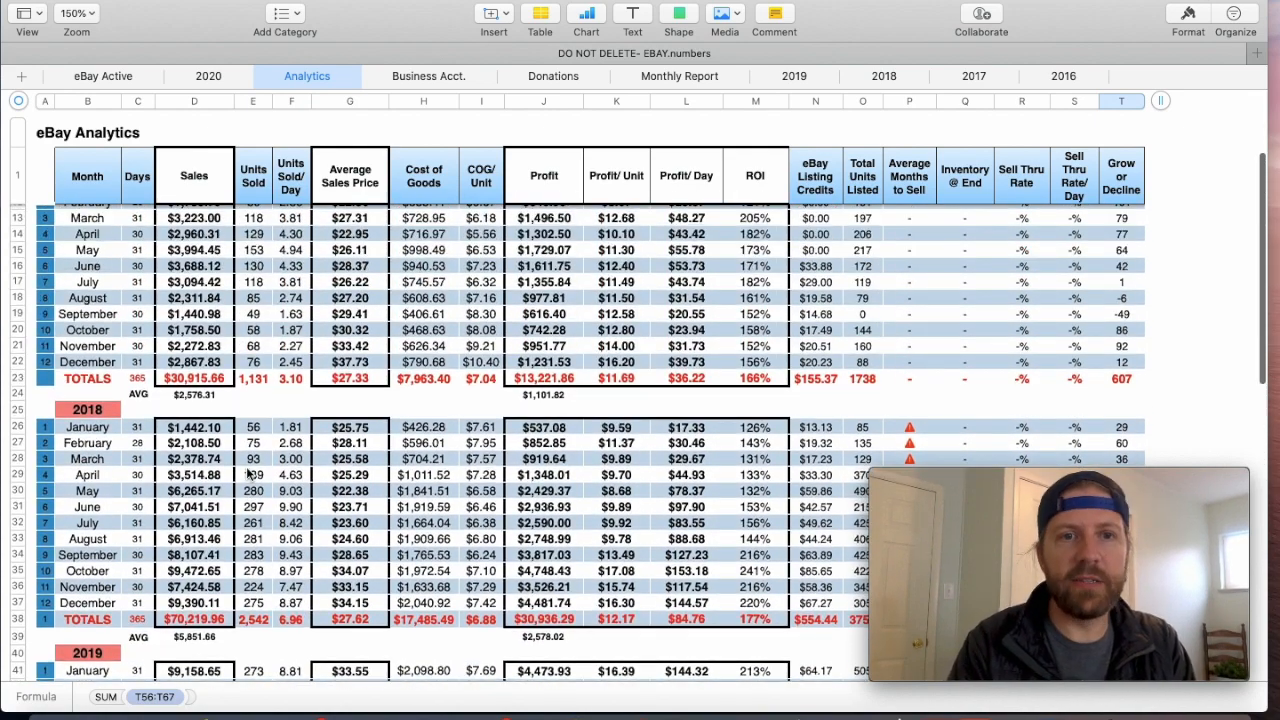
{"action": "scroll", "coordinate": [248, 474], "scroll_direction": "up", "scroll_amount": 3}
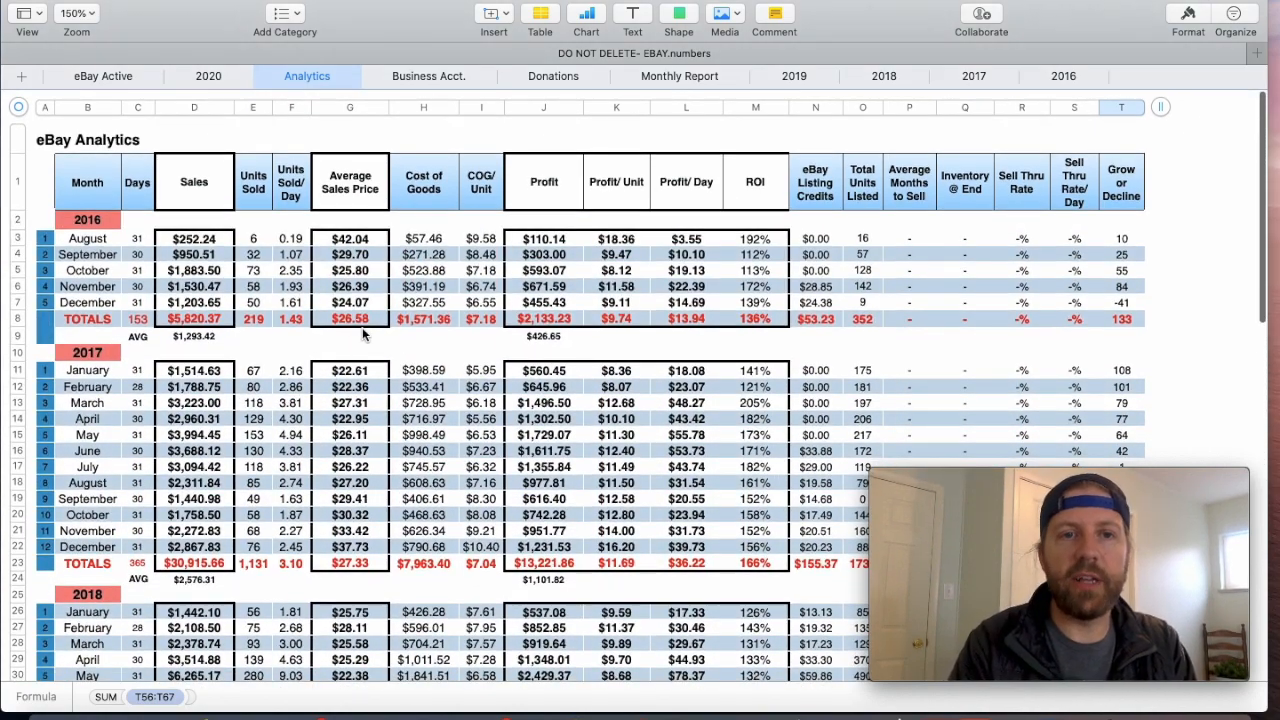
{"action": "double_click", "coordinate": [366, 320]}
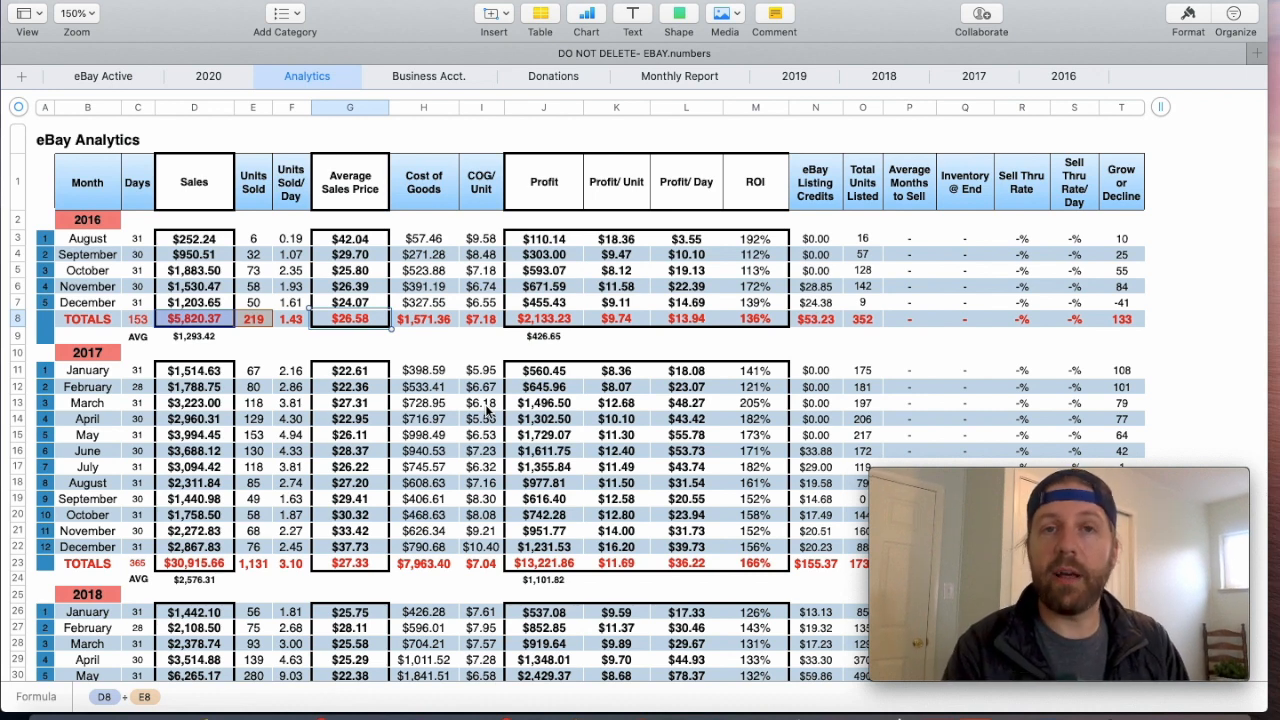
{"action": "scroll", "coordinate": [487, 410], "scroll_direction": "down", "scroll_amount": 3}
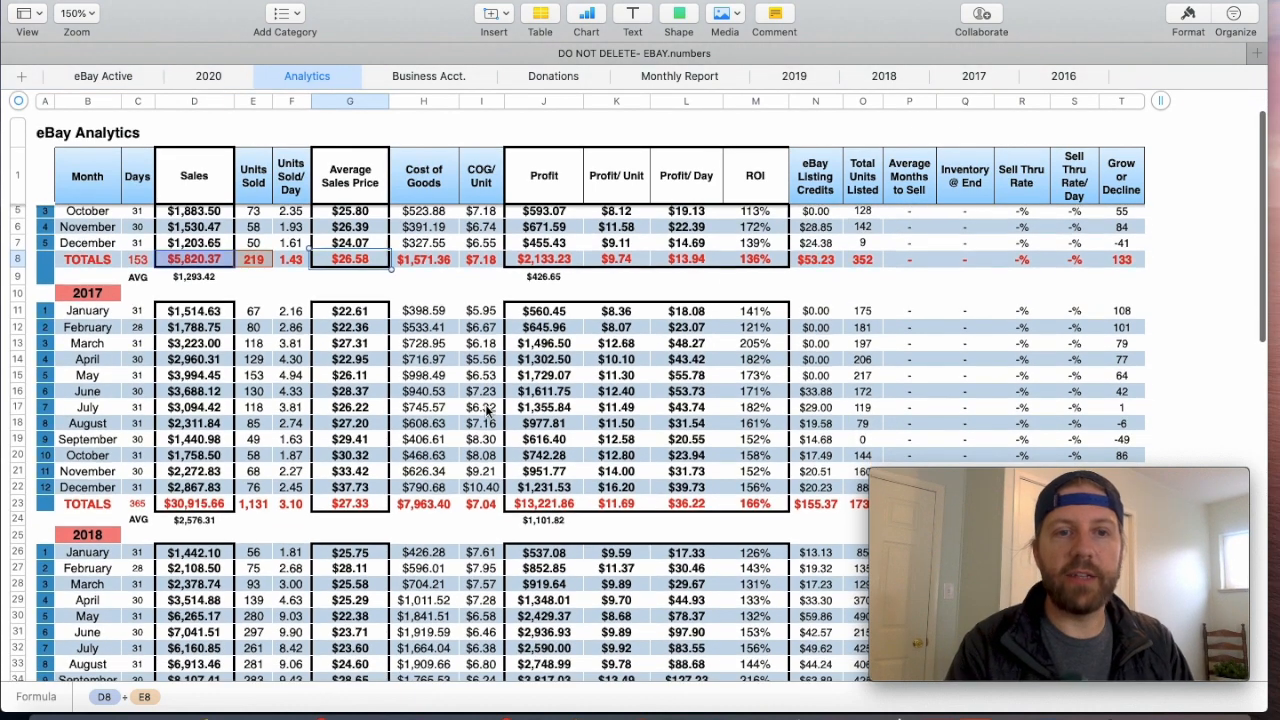
{"action": "scroll", "coordinate": [487, 410], "scroll_direction": "down", "scroll_amount": 10}
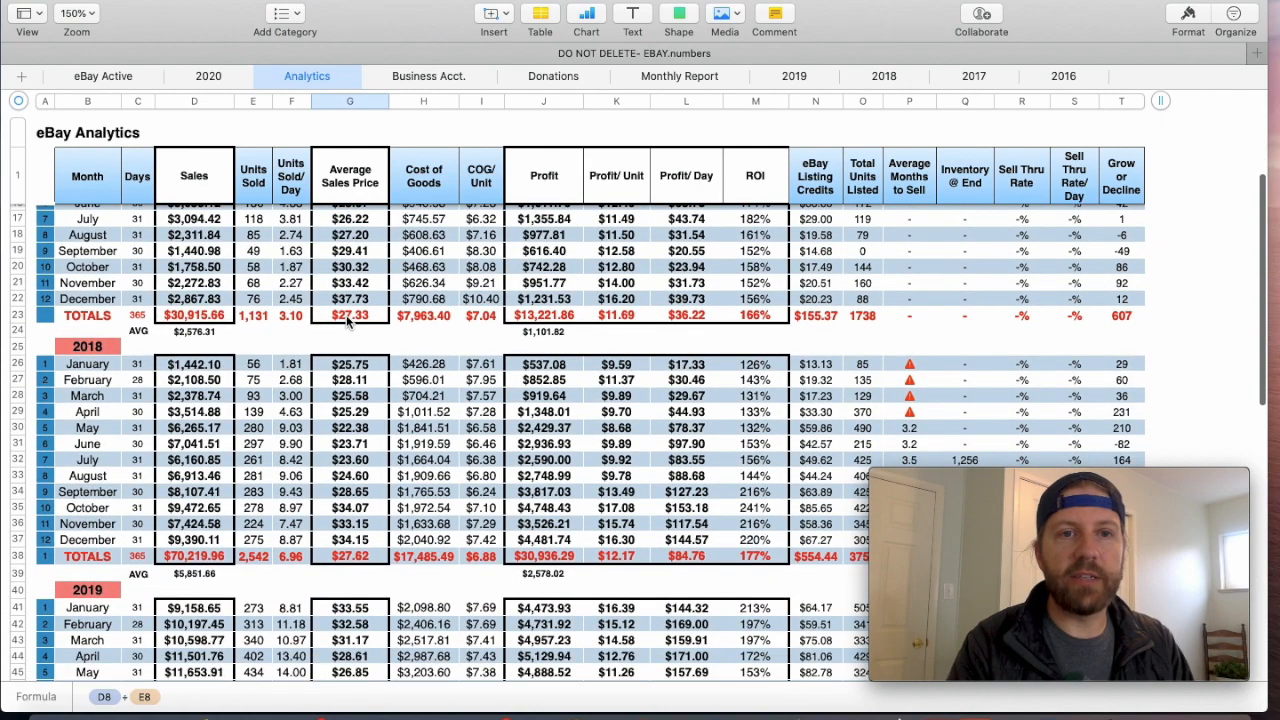
{"action": "scroll", "coordinate": [352, 340], "scroll_direction": "down", "scroll_amount": 8}
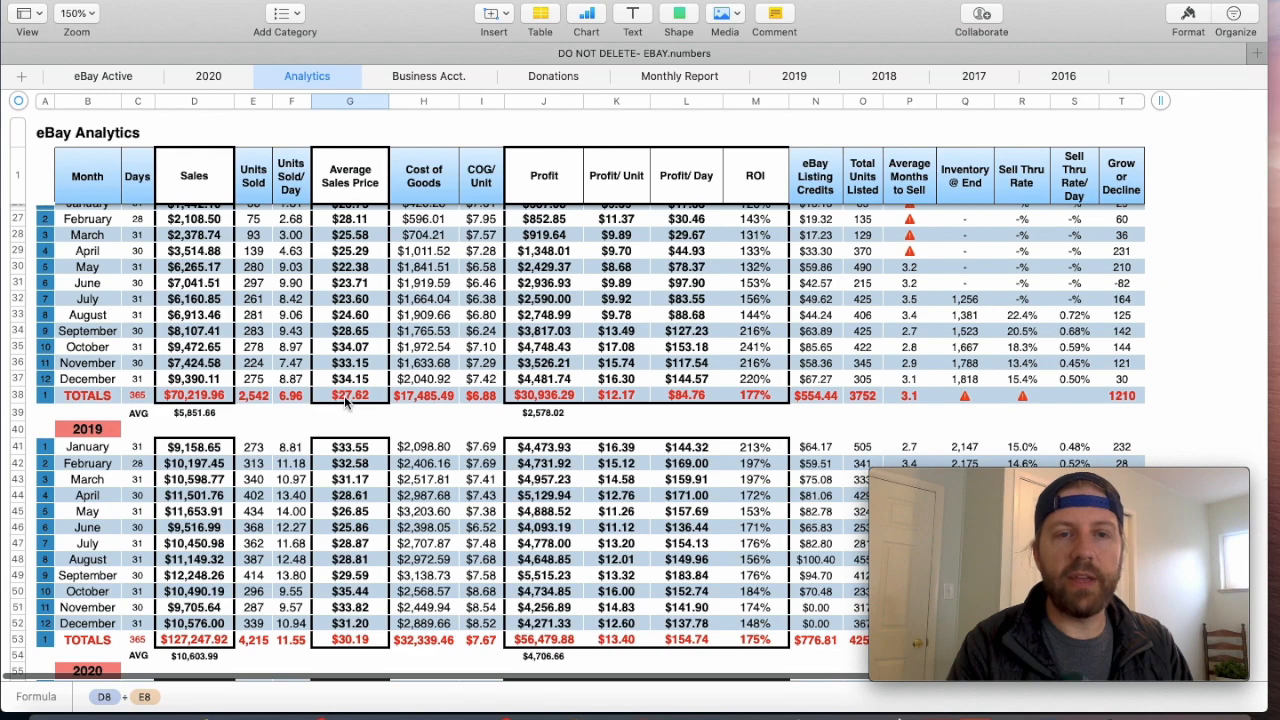
{"action": "scroll", "coordinate": [345, 398], "scroll_direction": "down", "scroll_amount": 8}
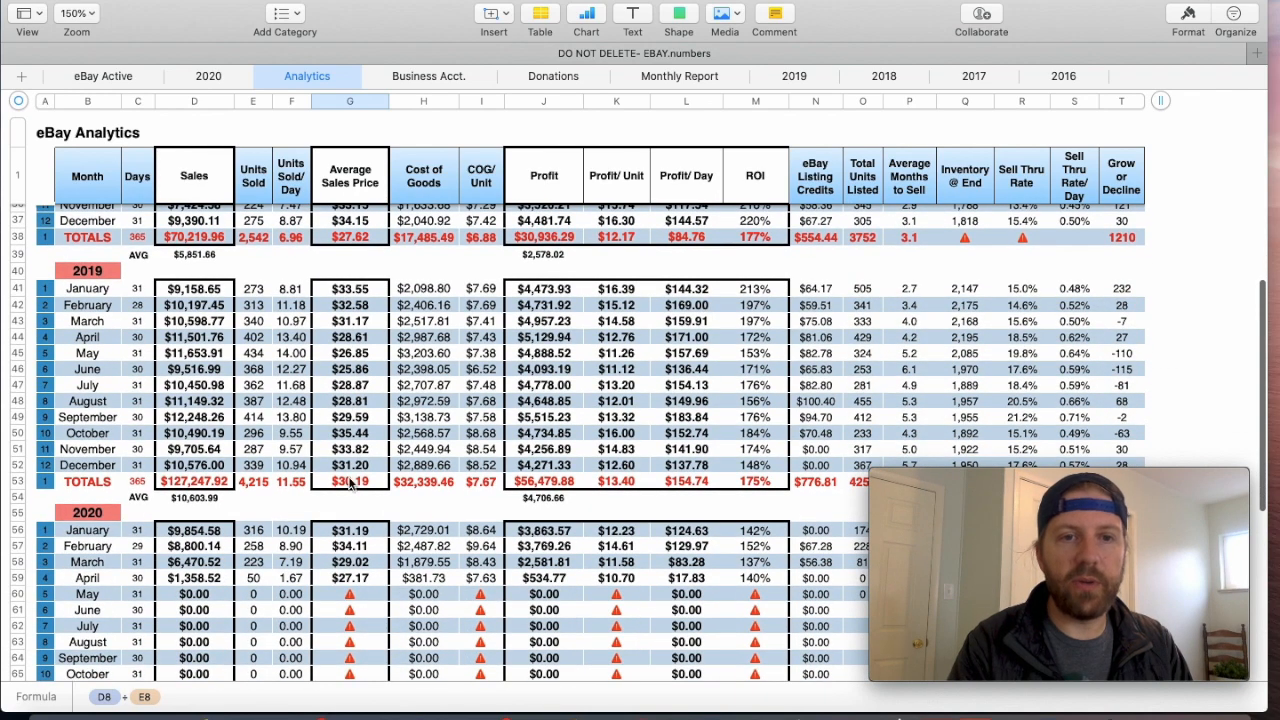
{"action": "scroll", "coordinate": [350, 484], "scroll_direction": "down", "scroll_amount": 7}
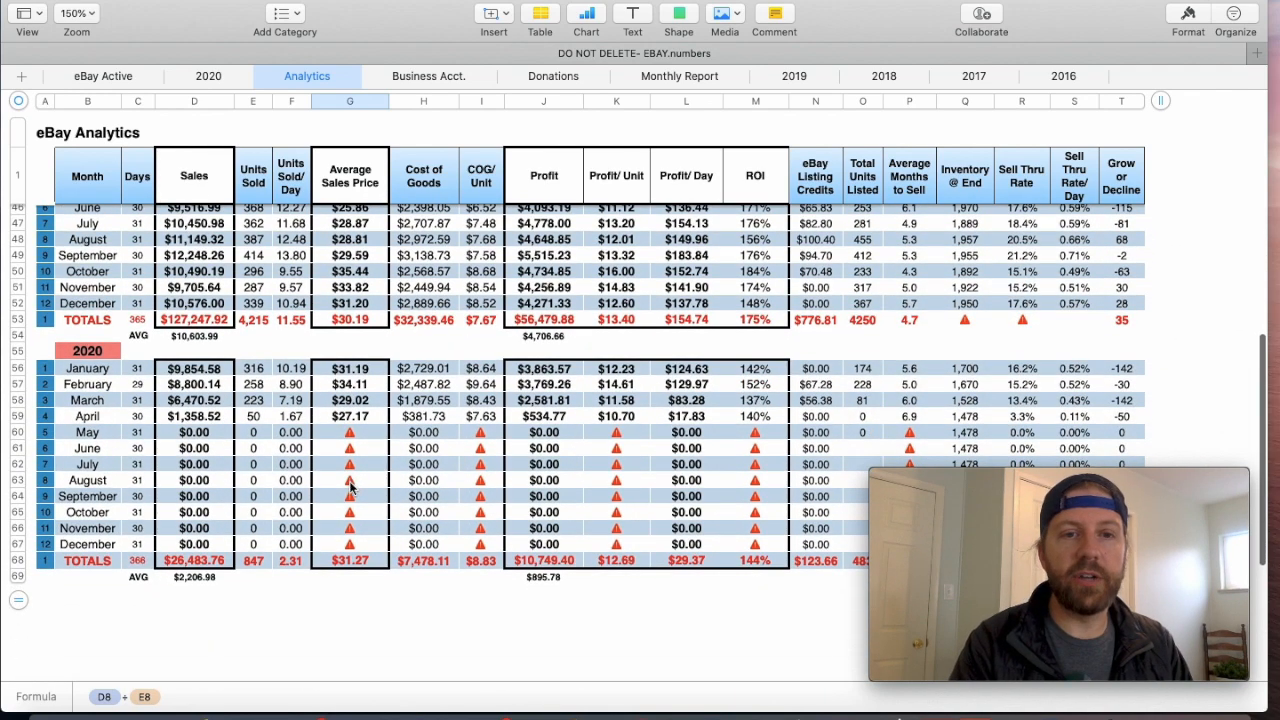
{"action": "left_click", "coordinate": [350, 565]}
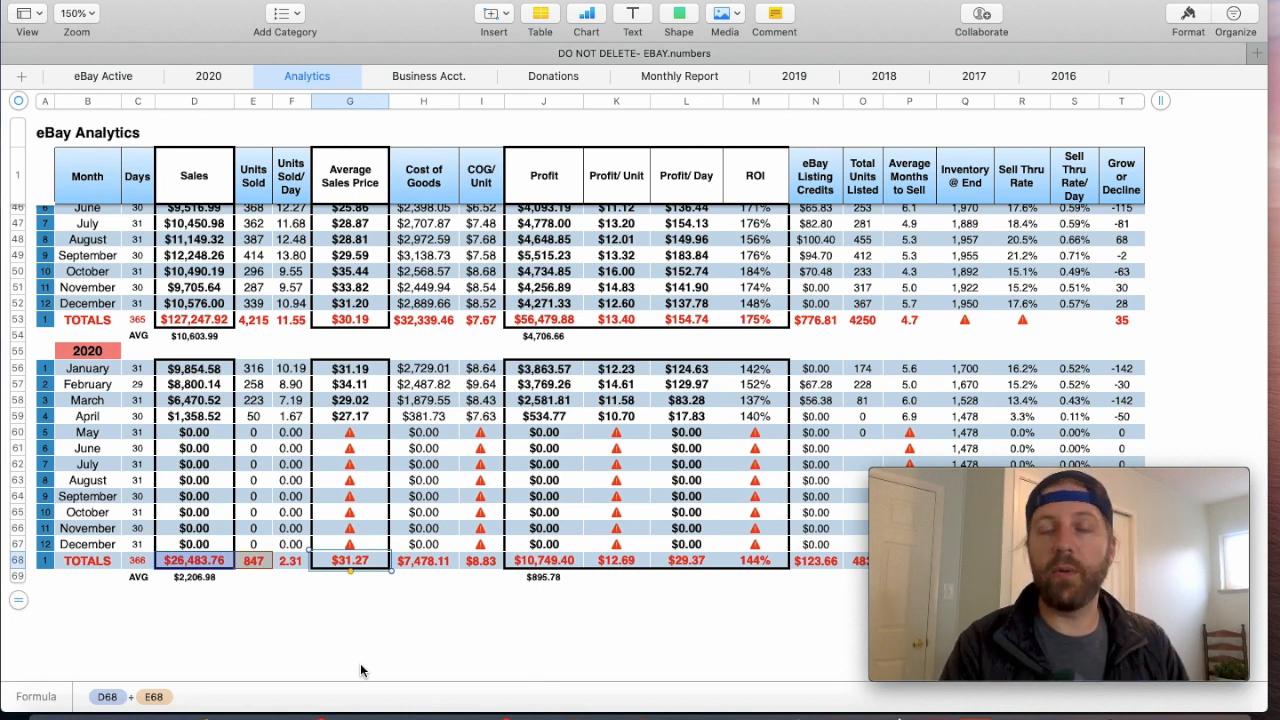
- Compare the yearly Profit totals on the Analytics sheet from 2016 through 2019, checking the 2019 total formula
{"action": "scroll", "coordinate": [493, 562], "scroll_direction": "up", "scroll_amount": 10}
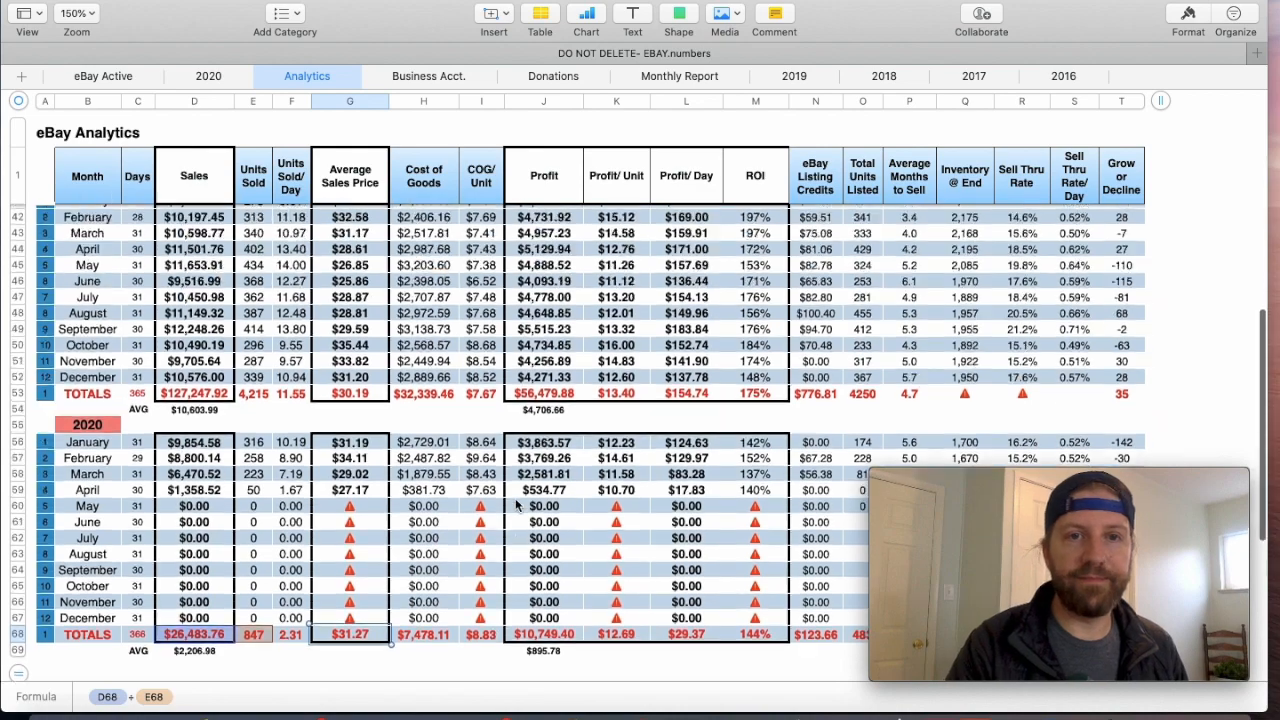
{"action": "scroll", "coordinate": [517, 505], "scroll_direction": "up", "scroll_amount": 2}
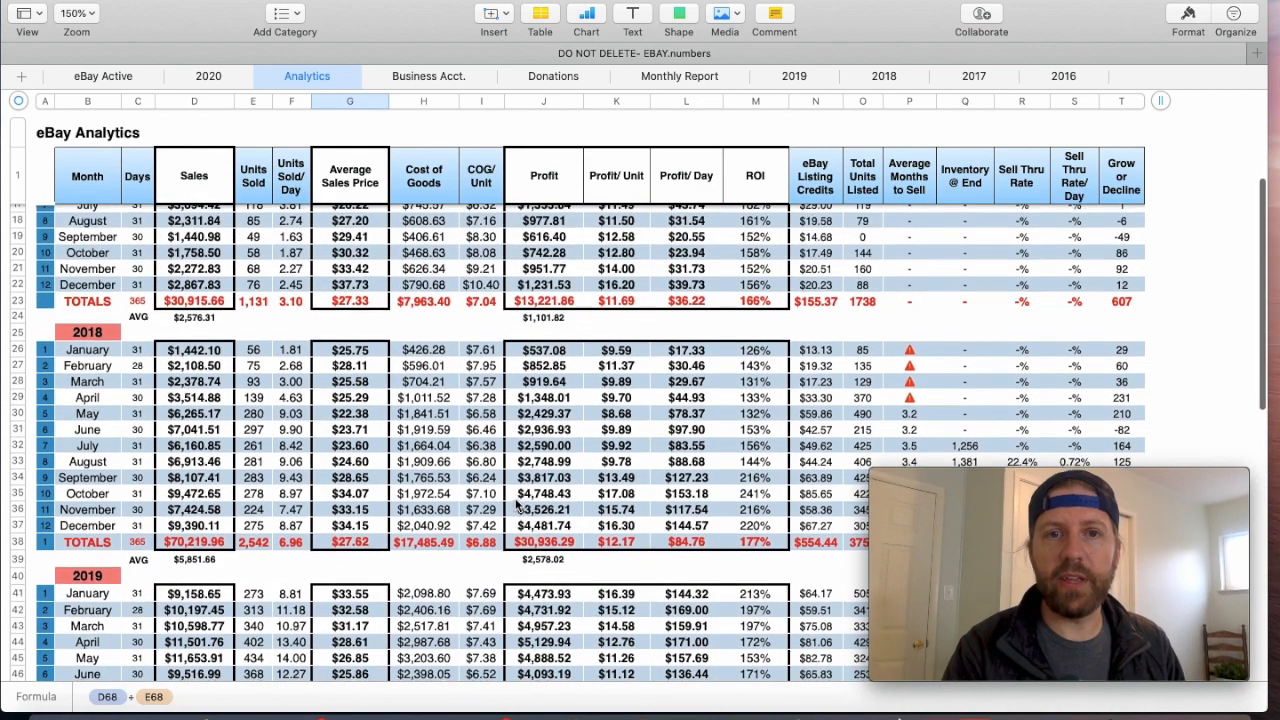
{"action": "scroll", "coordinate": [517, 505], "scroll_direction": "down", "scroll_amount": 1}
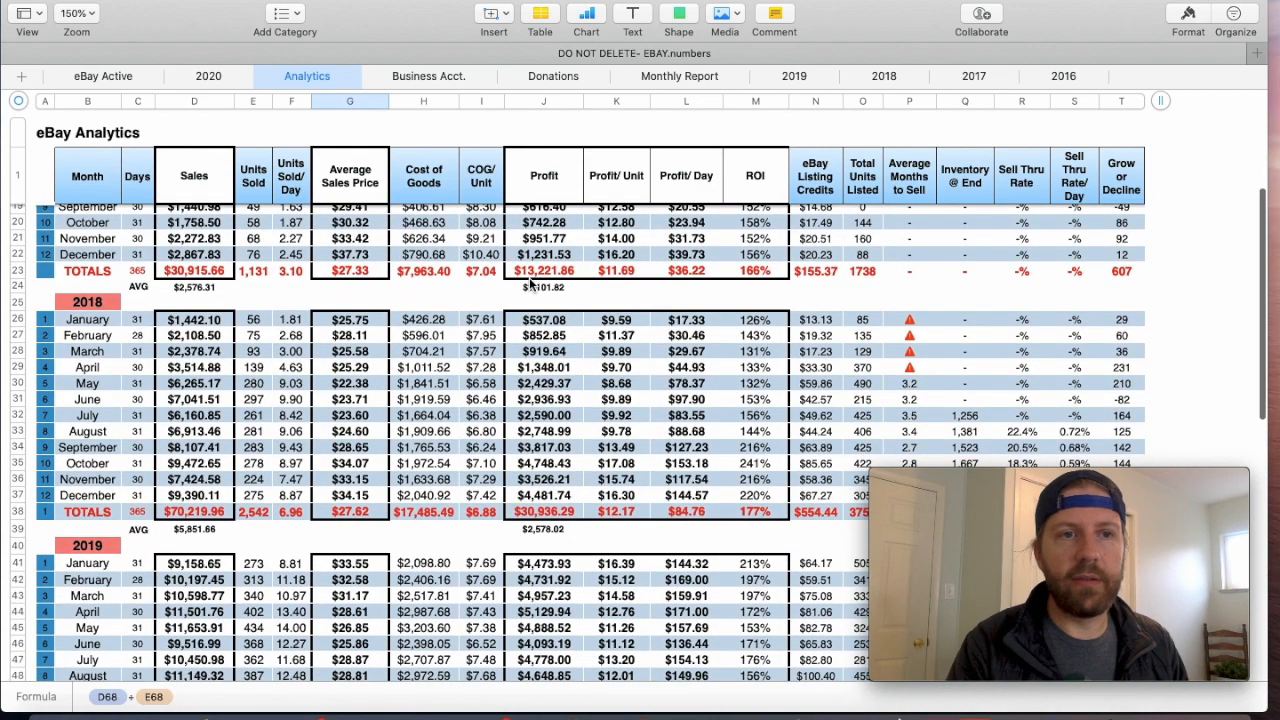
{"action": "scroll", "coordinate": [549, 297], "scroll_direction": "up", "scroll_amount": 10}
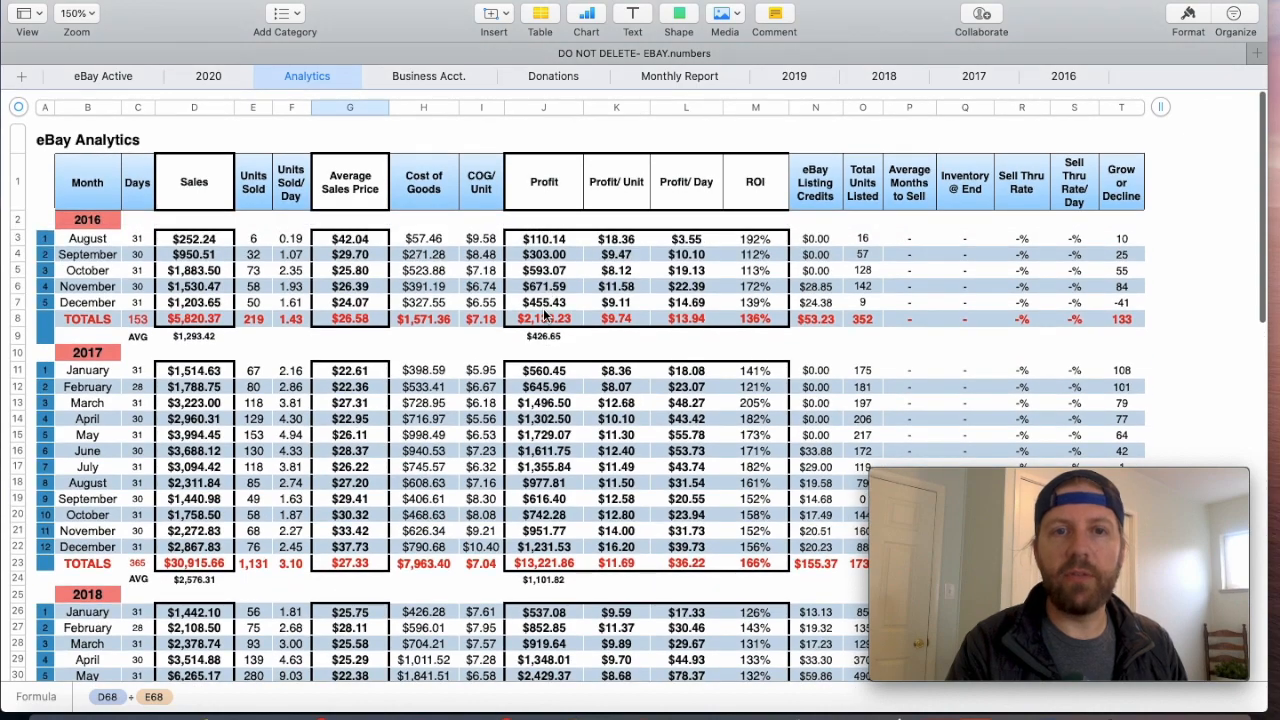
{"action": "scroll", "coordinate": [546, 306], "scroll_direction": "down", "scroll_amount": 8}
{"action": "scroll", "coordinate": [545, 314], "scroll_direction": "down", "scroll_amount": 1}
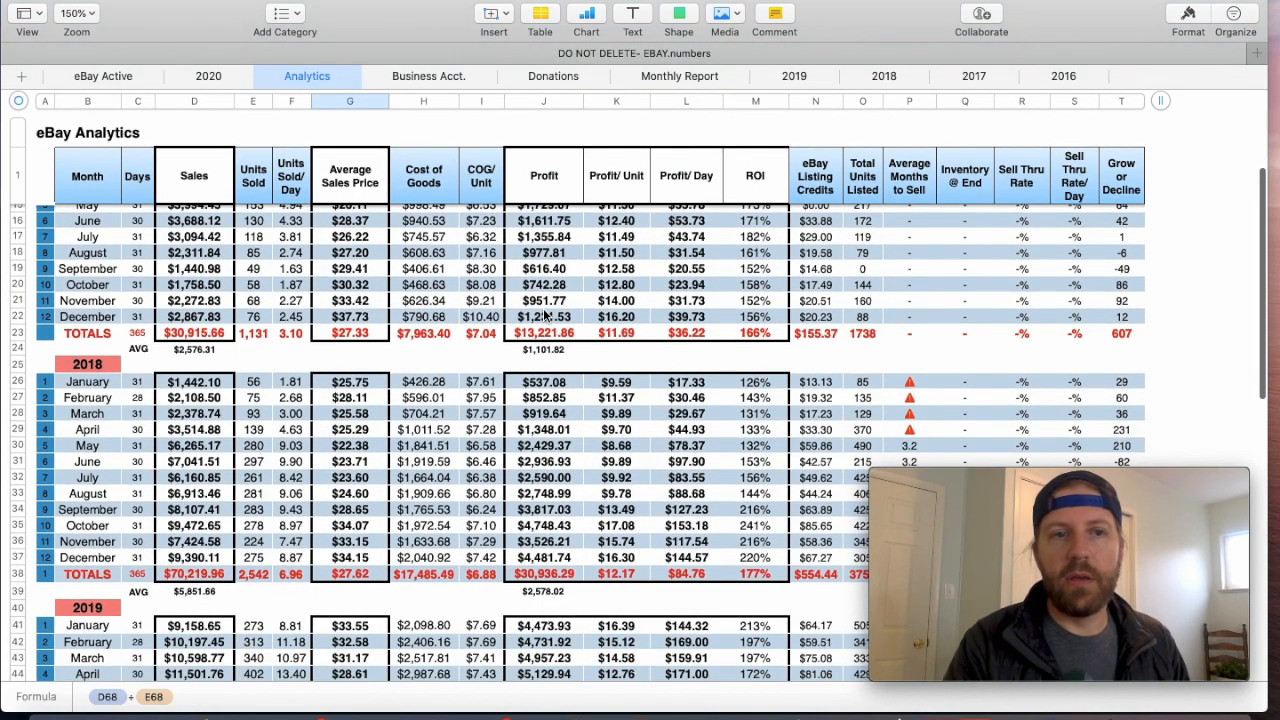
{"action": "scroll", "coordinate": [718, 487], "scroll_direction": "down", "scroll_amount": 5}
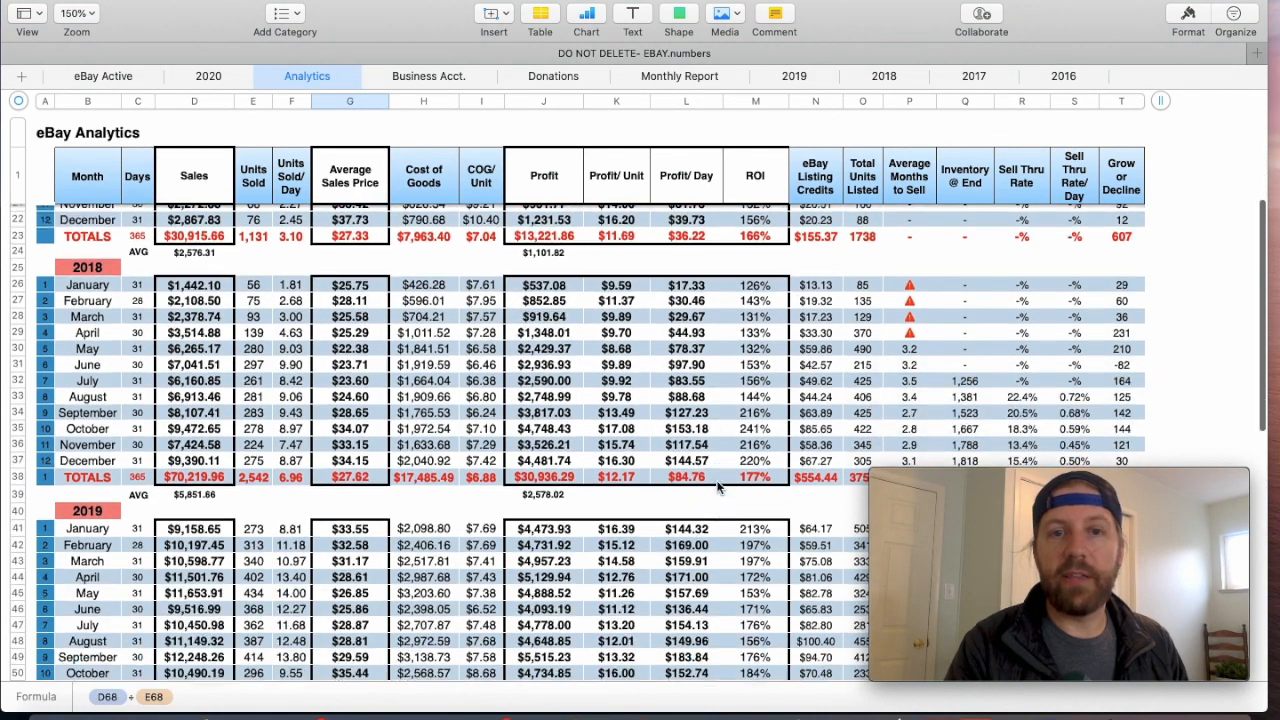
{"action": "scroll", "coordinate": [718, 487], "scroll_direction": "down", "scroll_amount": 2}
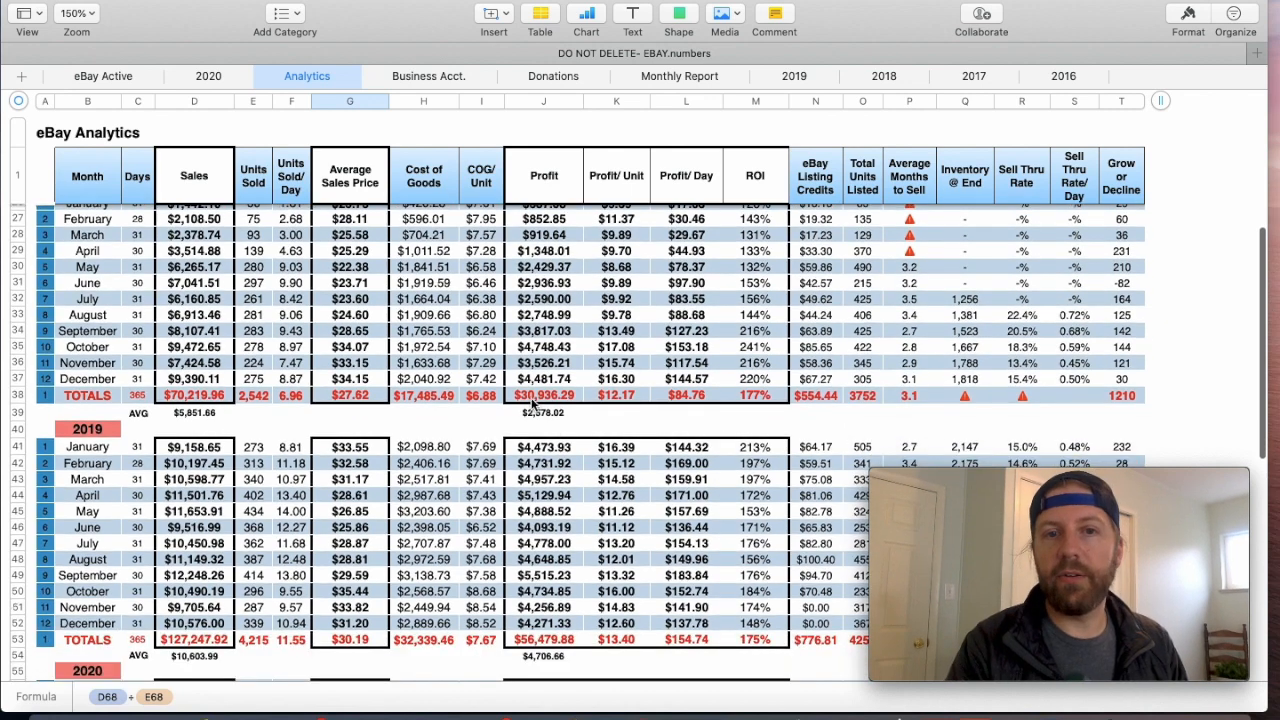
{"action": "scroll", "coordinate": [777, 530], "scroll_direction": "down", "scroll_amount": 4}
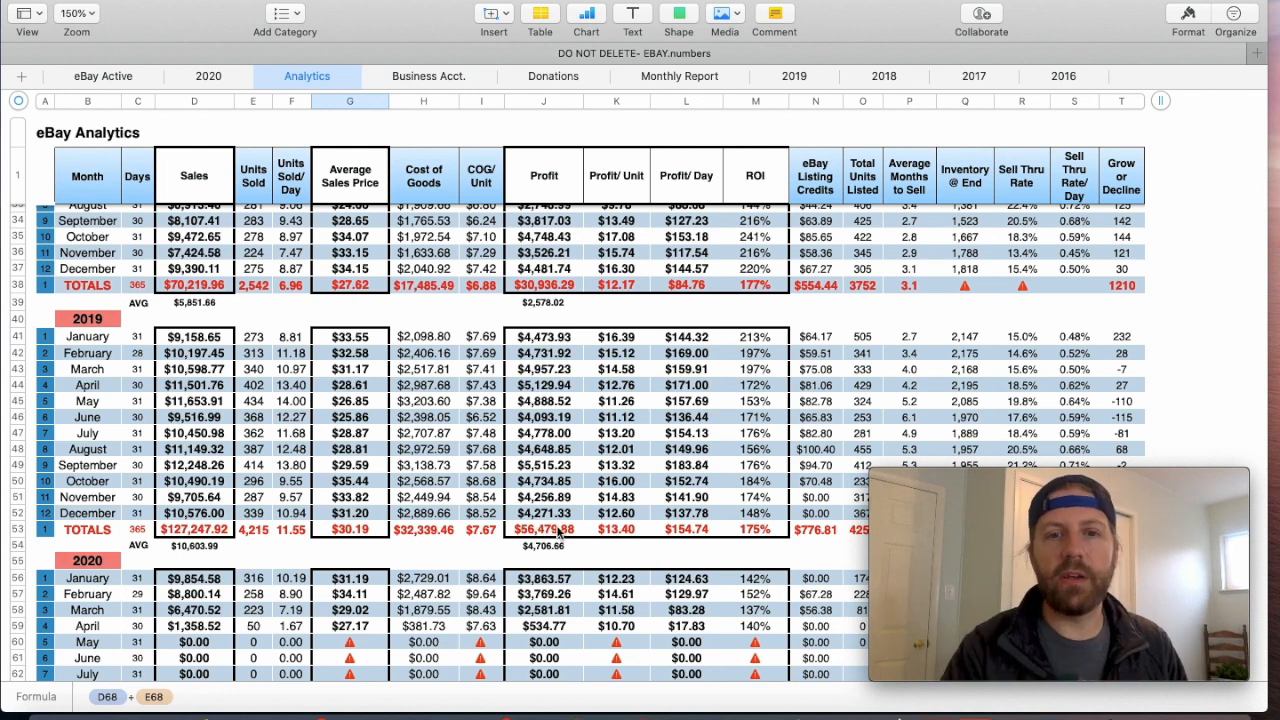
{"action": "left_click", "coordinate": [555, 535]}
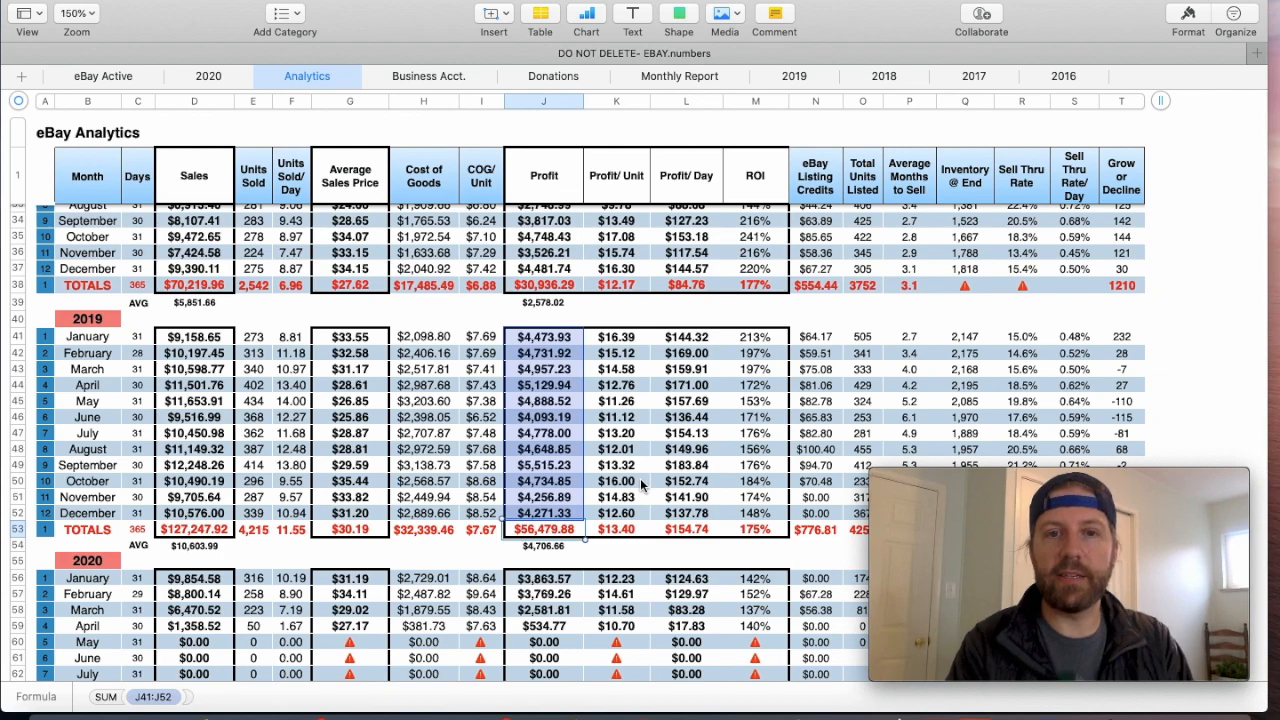
- Review the Sales, Average Sales Price and Profit/Unit column headings at the start of the Analytics table
{"action": "scroll", "coordinate": [645, 495], "scroll_direction": "up", "scroll_amount": 10}
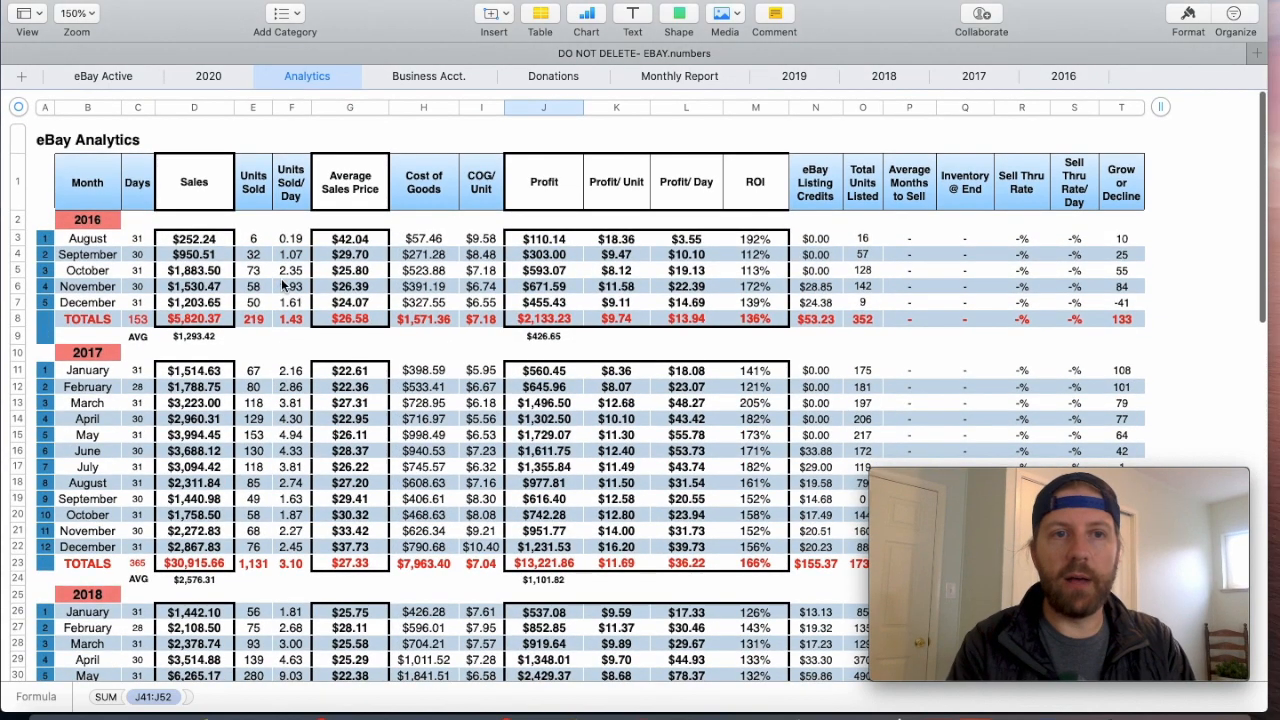
{"action": "left_click", "coordinate": [185, 205]}
{"action": "left_click", "coordinate": [340, 199]}
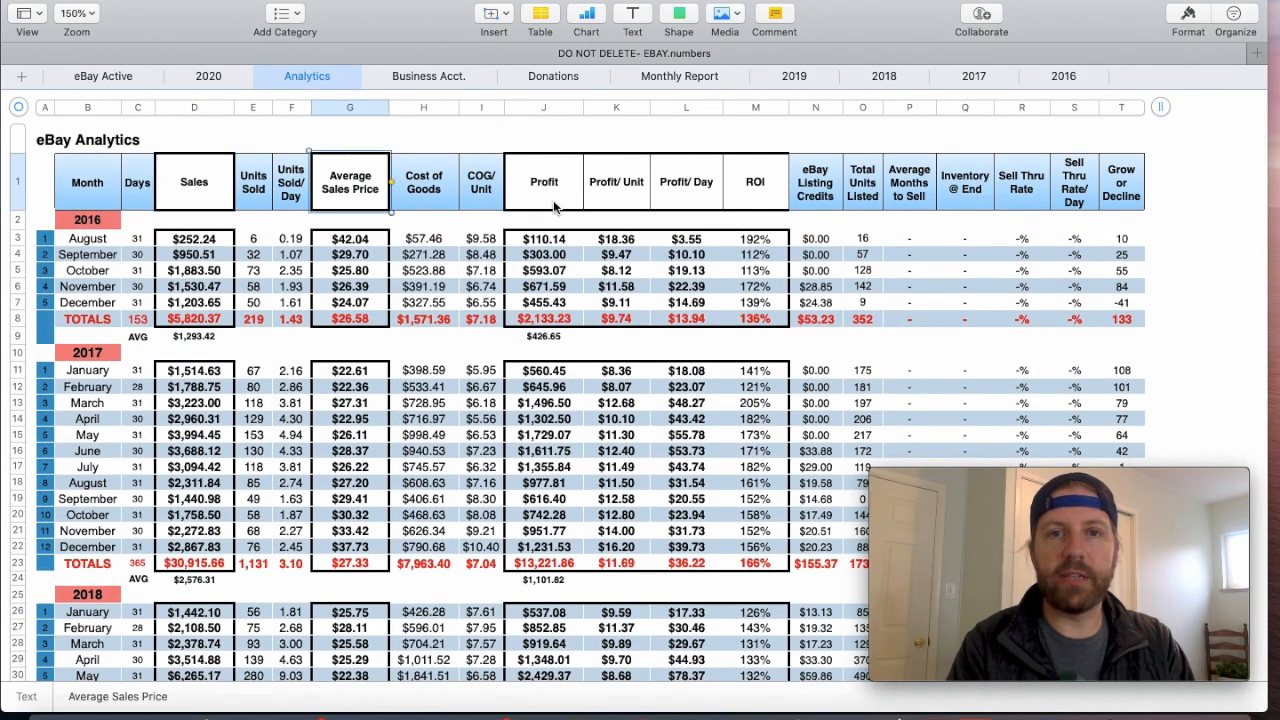
{"action": "left_click", "coordinate": [620, 196]}
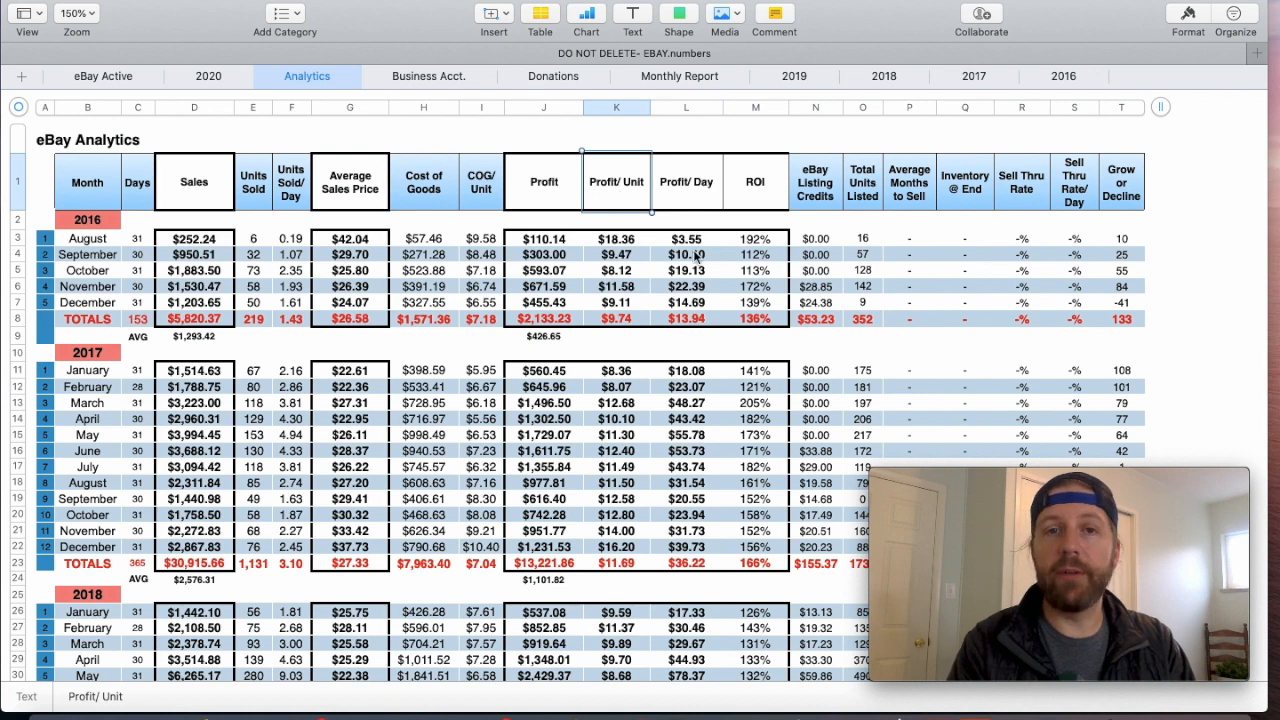
- Compare the yearly Profit/Unit totals from 2016 through 2019, checking the 2017, 2018 and 2019 total formulas
{"action": "scroll", "coordinate": [719, 257], "scroll_direction": "down", "scroll_amount": 1}
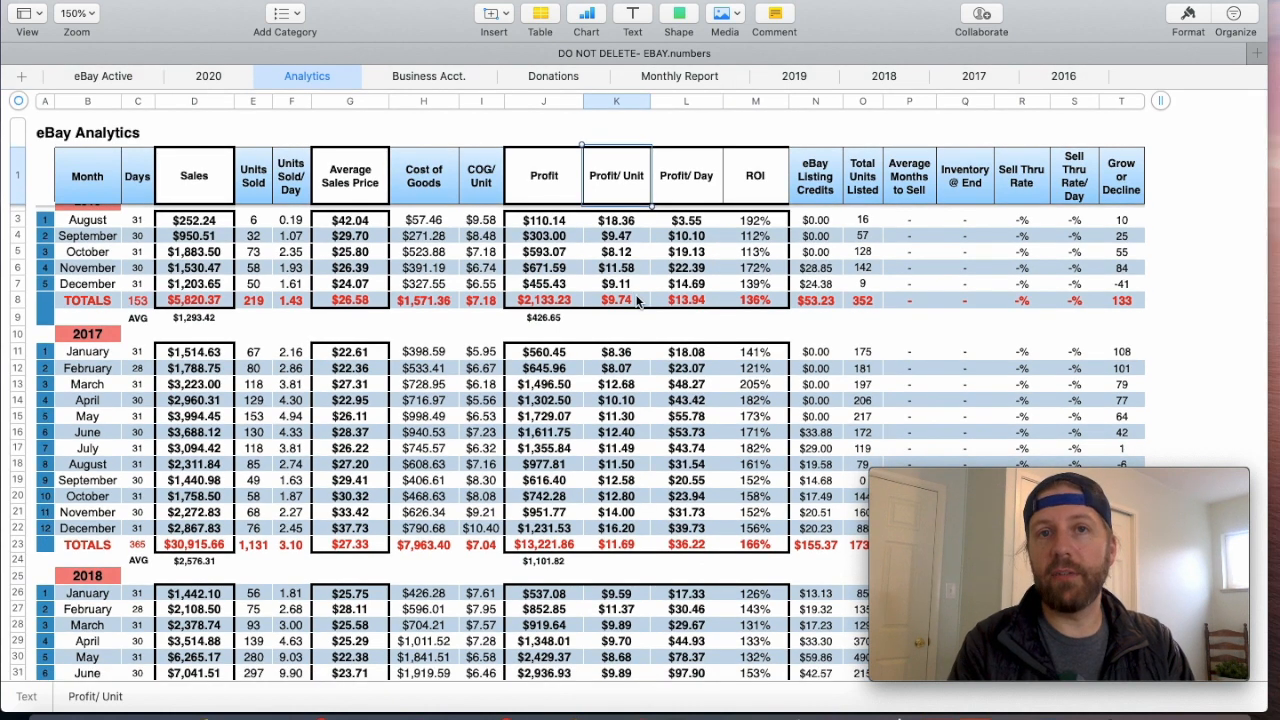
{"action": "scroll", "coordinate": [700, 292], "scroll_direction": "down", "scroll_amount": 5}
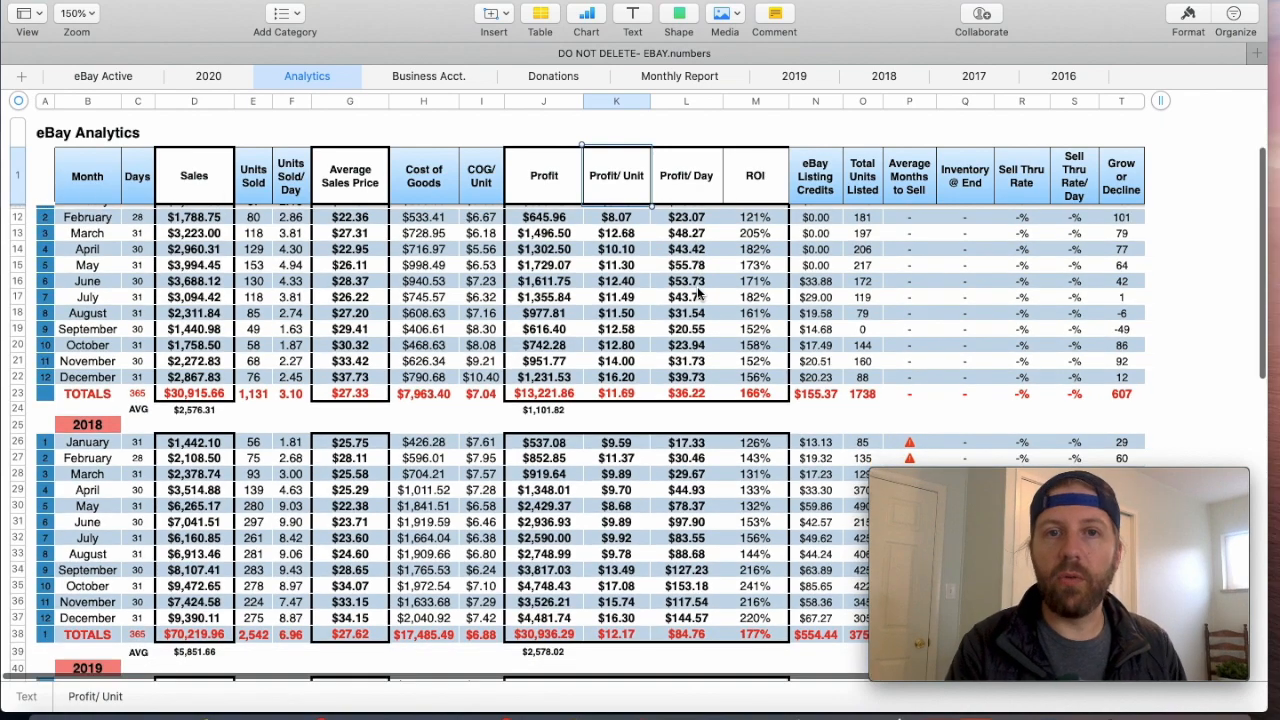
{"action": "scroll", "coordinate": [660, 305], "scroll_direction": "down", "scroll_amount": 2}
{"action": "left_click", "coordinate": [636, 337]}
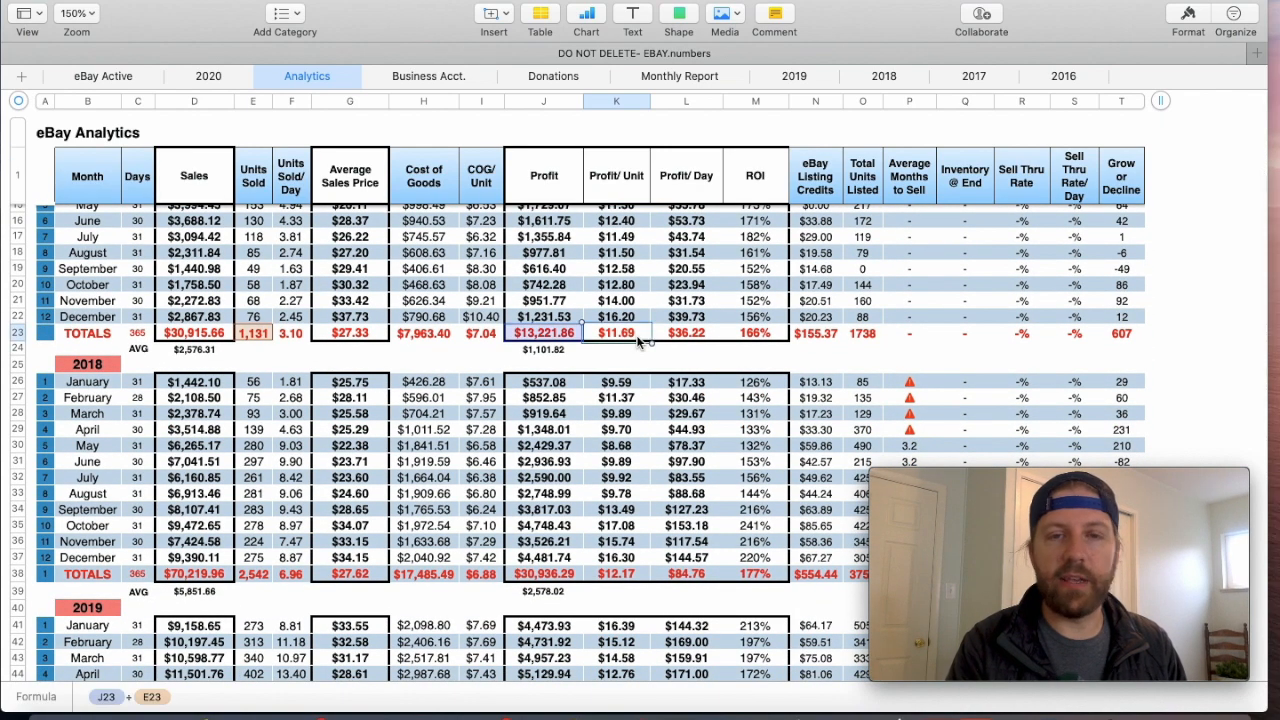
{"action": "scroll", "coordinate": [721, 400], "scroll_direction": "down", "scroll_amount": 4}
{"action": "scroll", "coordinate": [721, 398], "scroll_direction": "down", "scroll_amount": 1}
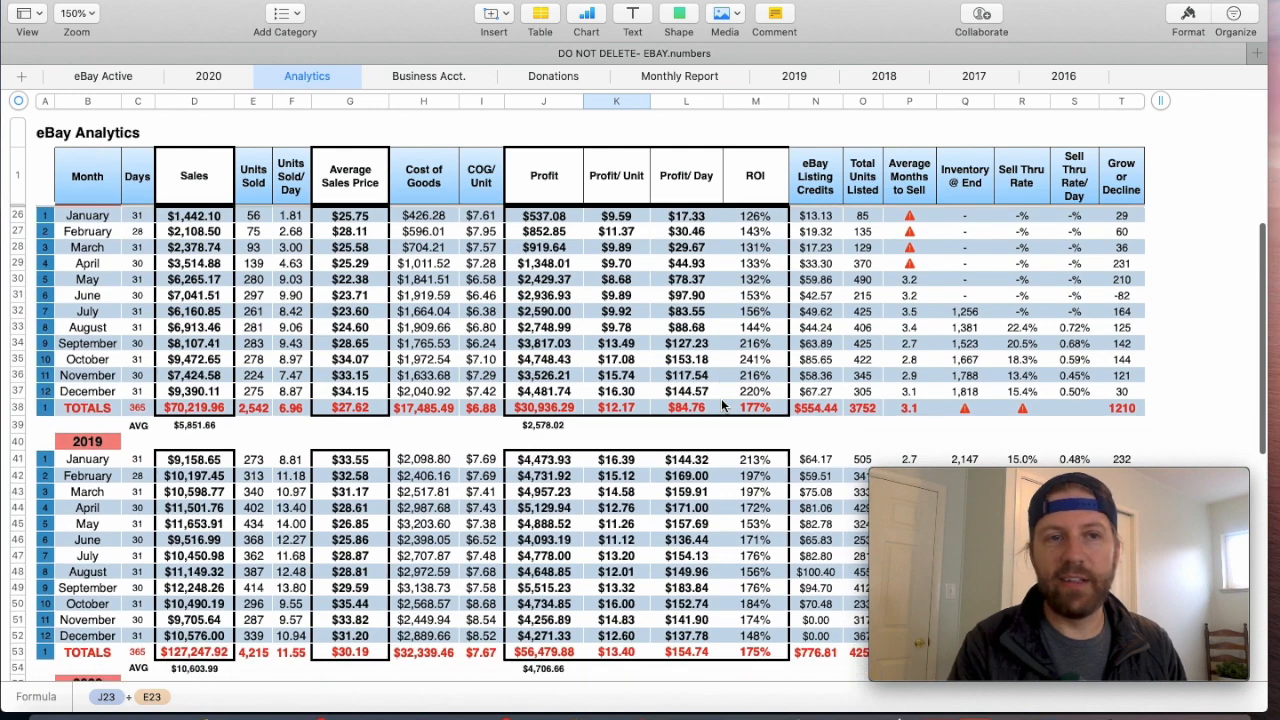
{"action": "left_click", "coordinate": [636, 411]}
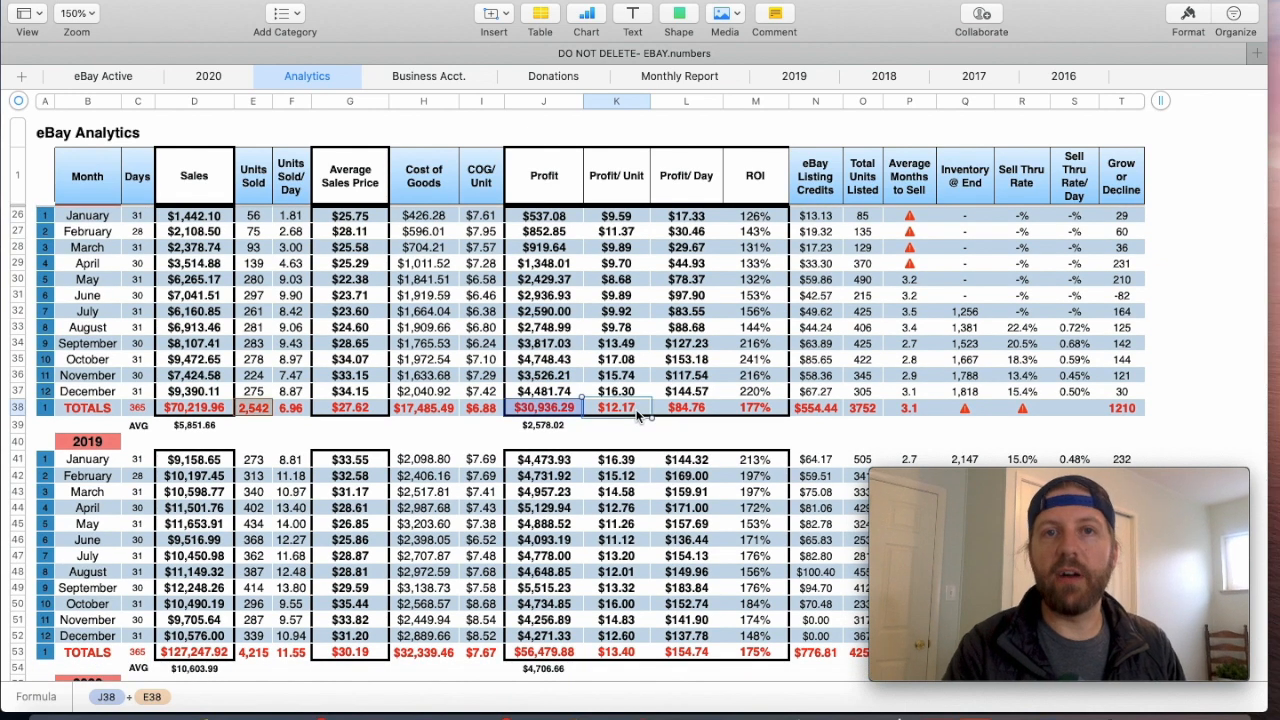
{"action": "scroll", "coordinate": [637, 414], "scroll_direction": "down", "scroll_amount": 6}
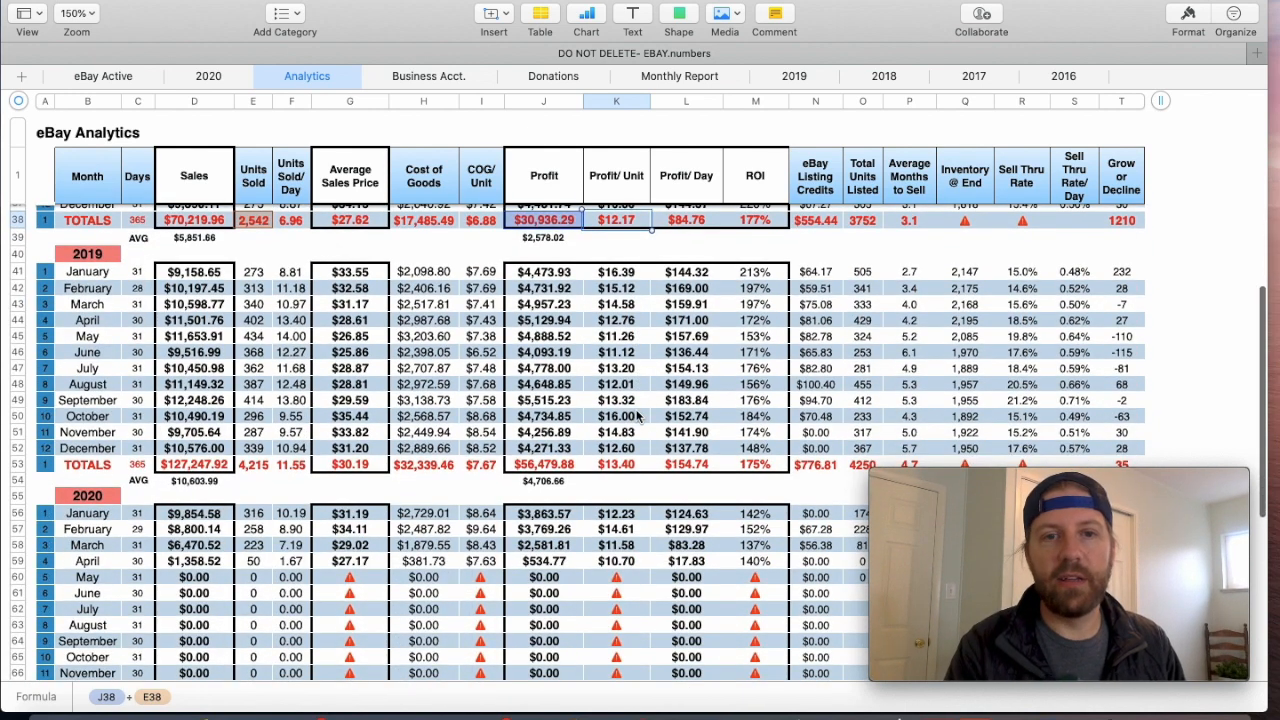
{"action": "left_click", "coordinate": [645, 467]}
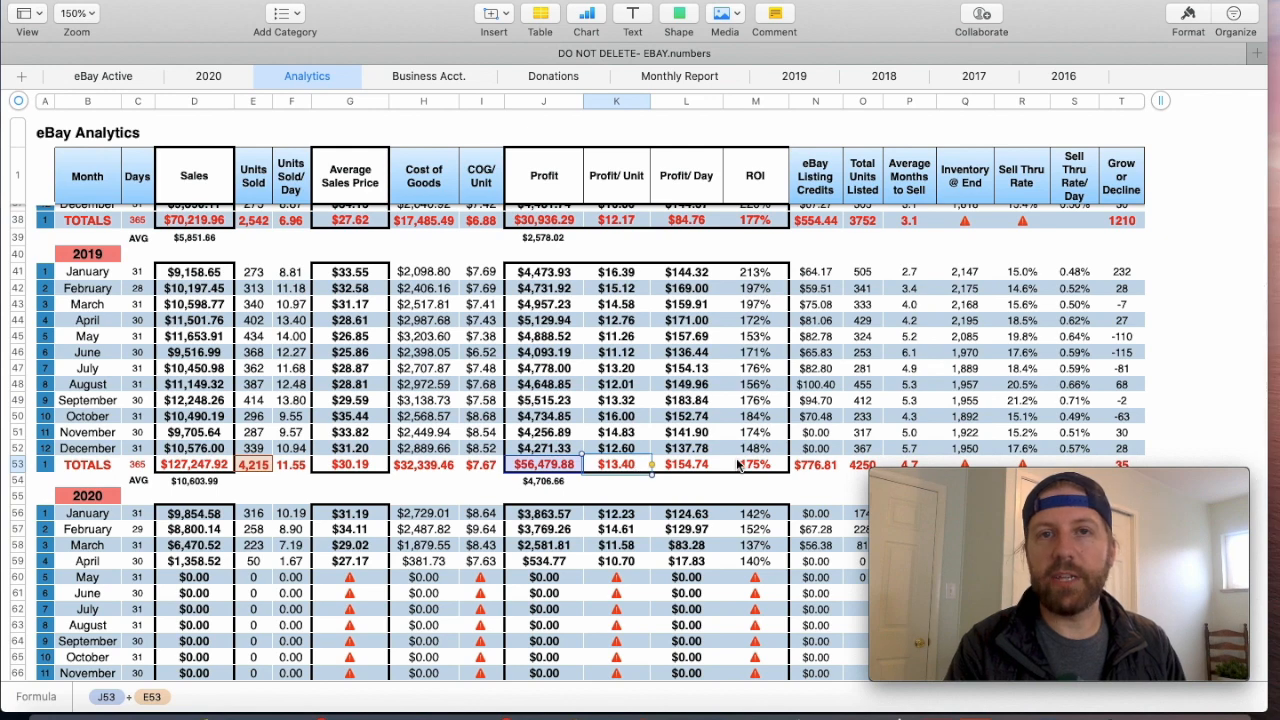
- Open the 2020 Profit/Unit total formula to inspect its cell references, leaving the formula as it is
{"action": "scroll", "coordinate": [737, 463], "scroll_direction": "down", "scroll_amount": 5}
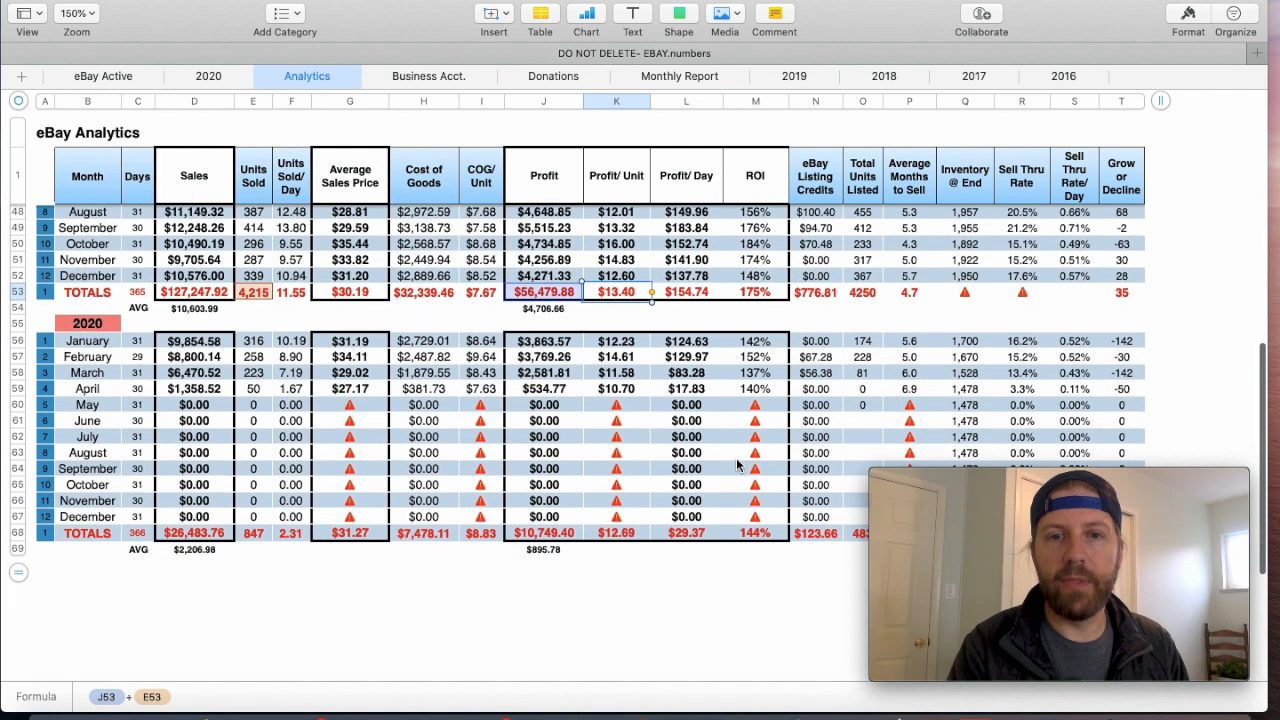
{"action": "left_click", "coordinate": [634, 536]}
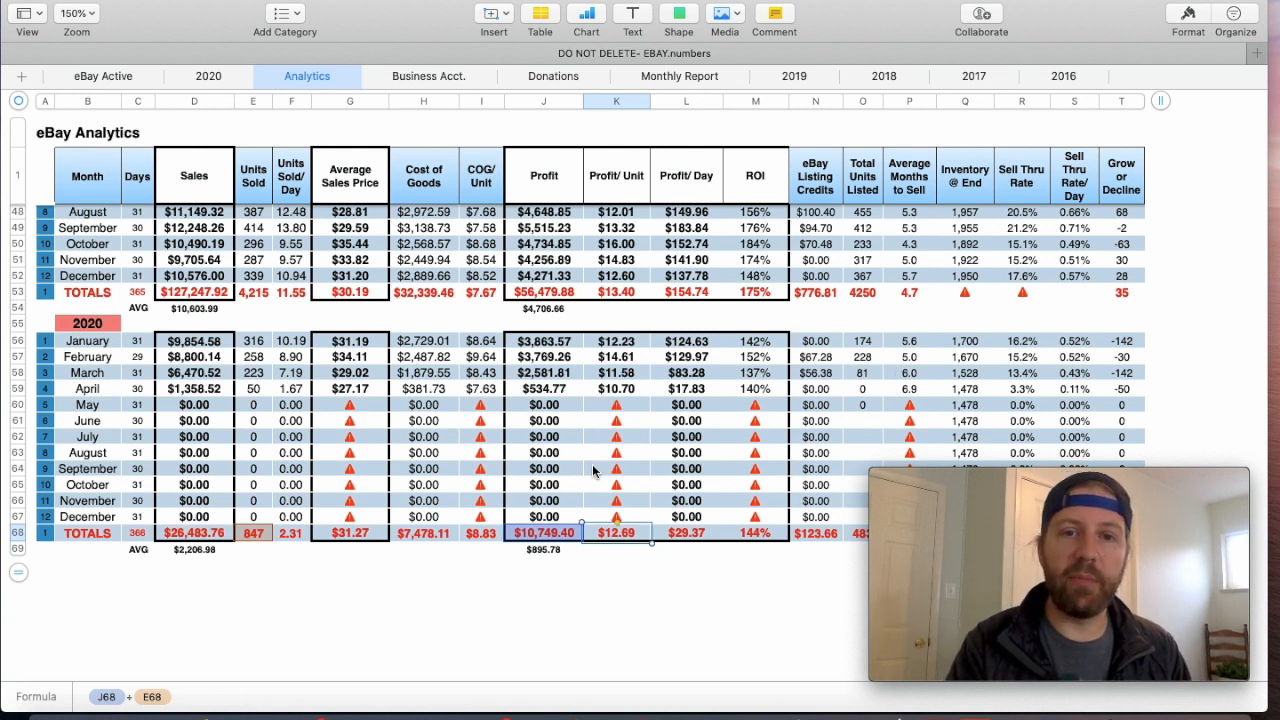
{"action": "double_click", "coordinate": [606, 534]}
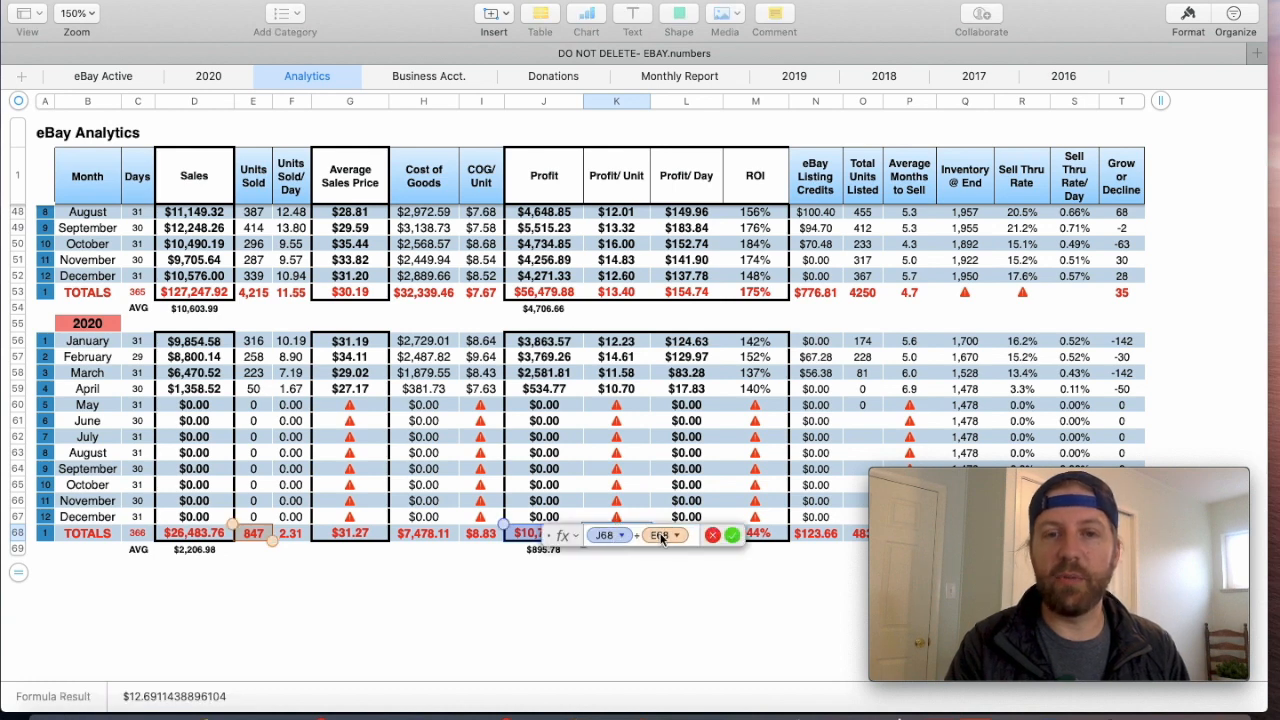
{"action": "left_click", "coordinate": [729, 535]}
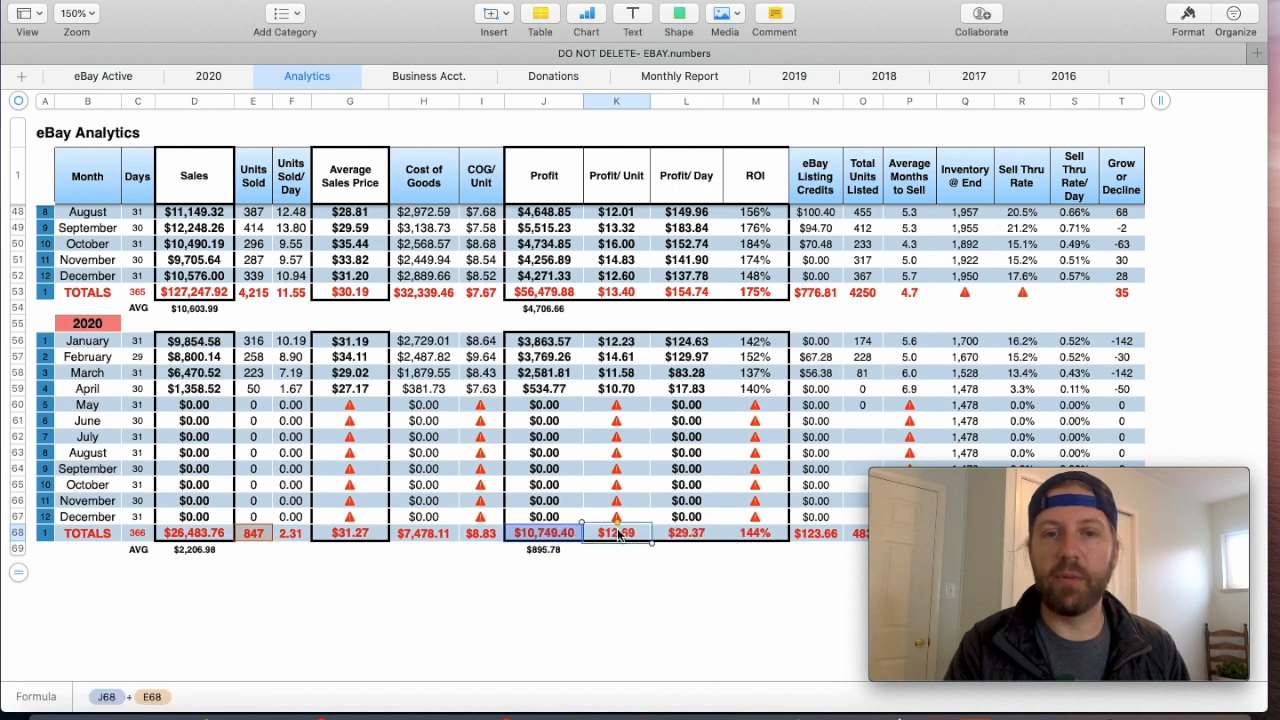
- Compare the yearly ROI totals from 2016 through 2020, checking the 2016, 2019 and 2020 total formulas
{"action": "scroll", "coordinate": [683, 467], "scroll_direction": "up", "scroll_amount": 1}
{"action": "scroll", "coordinate": [683, 467], "scroll_direction": "up", "scroll_amount": 15}
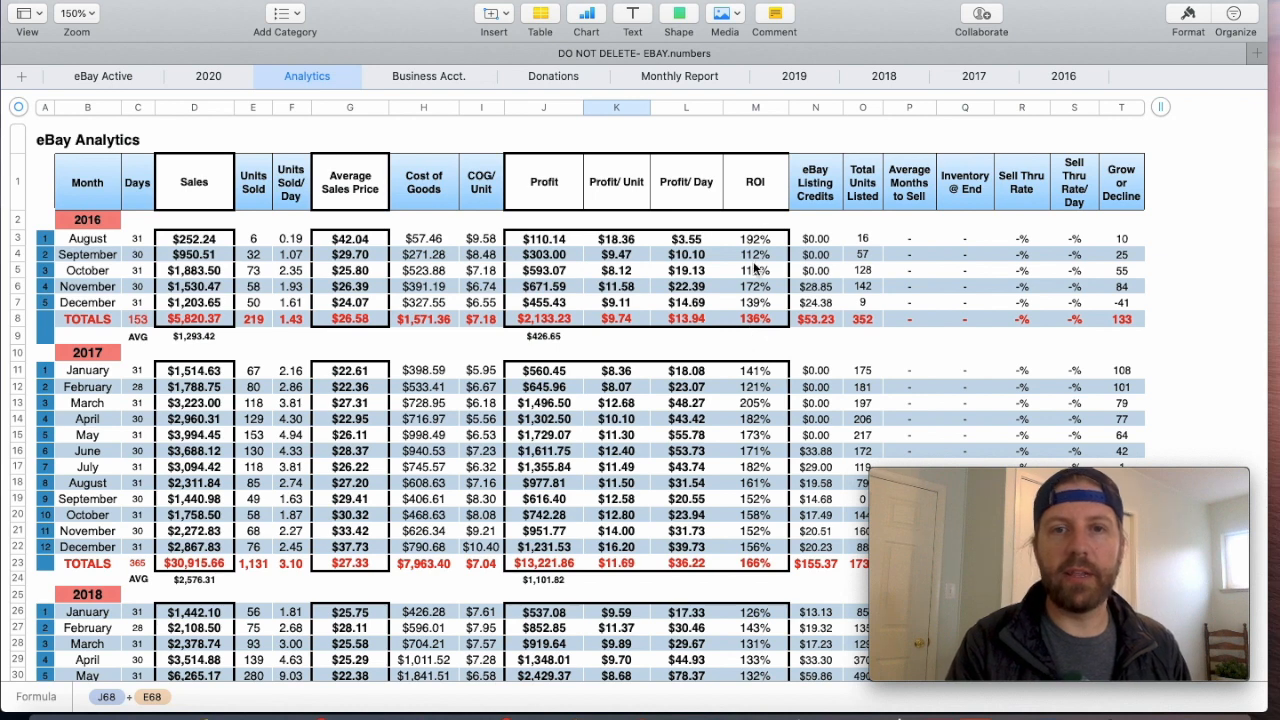
{"action": "scroll", "coordinate": [760, 285], "scroll_direction": "down", "scroll_amount": 2}
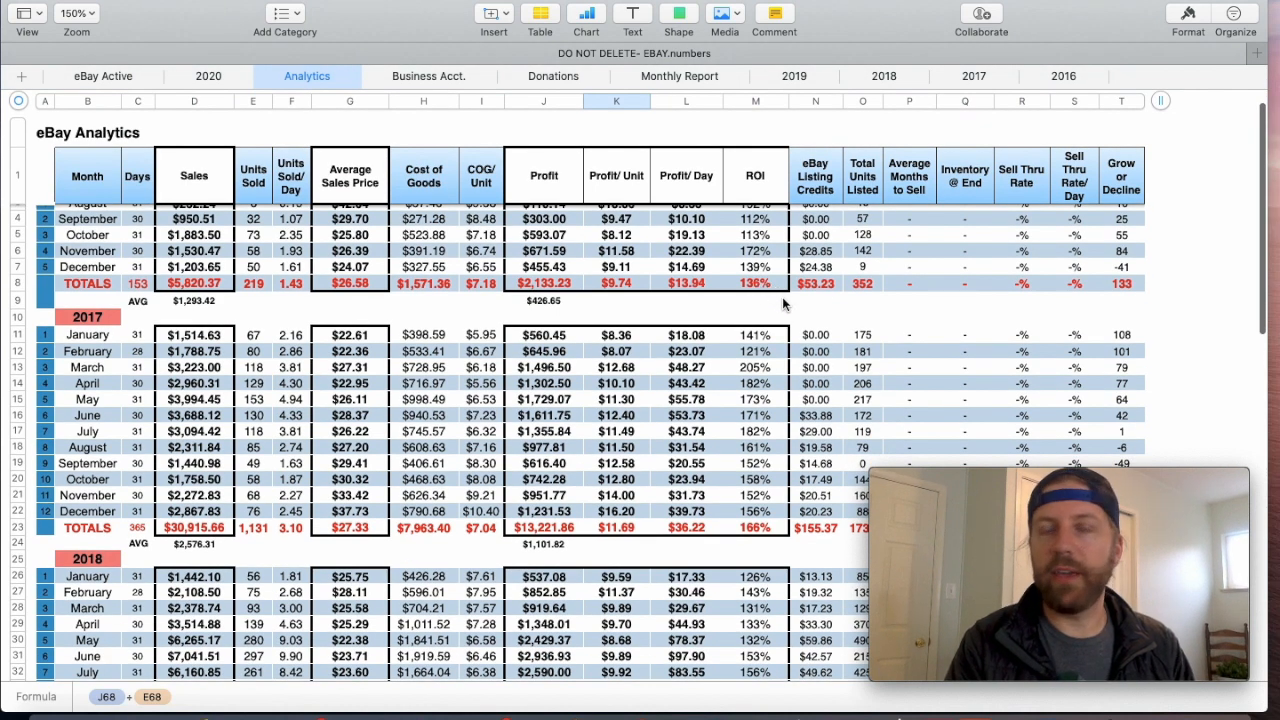
{"action": "scroll", "coordinate": [783, 304], "scroll_direction": "up", "scroll_amount": 2}
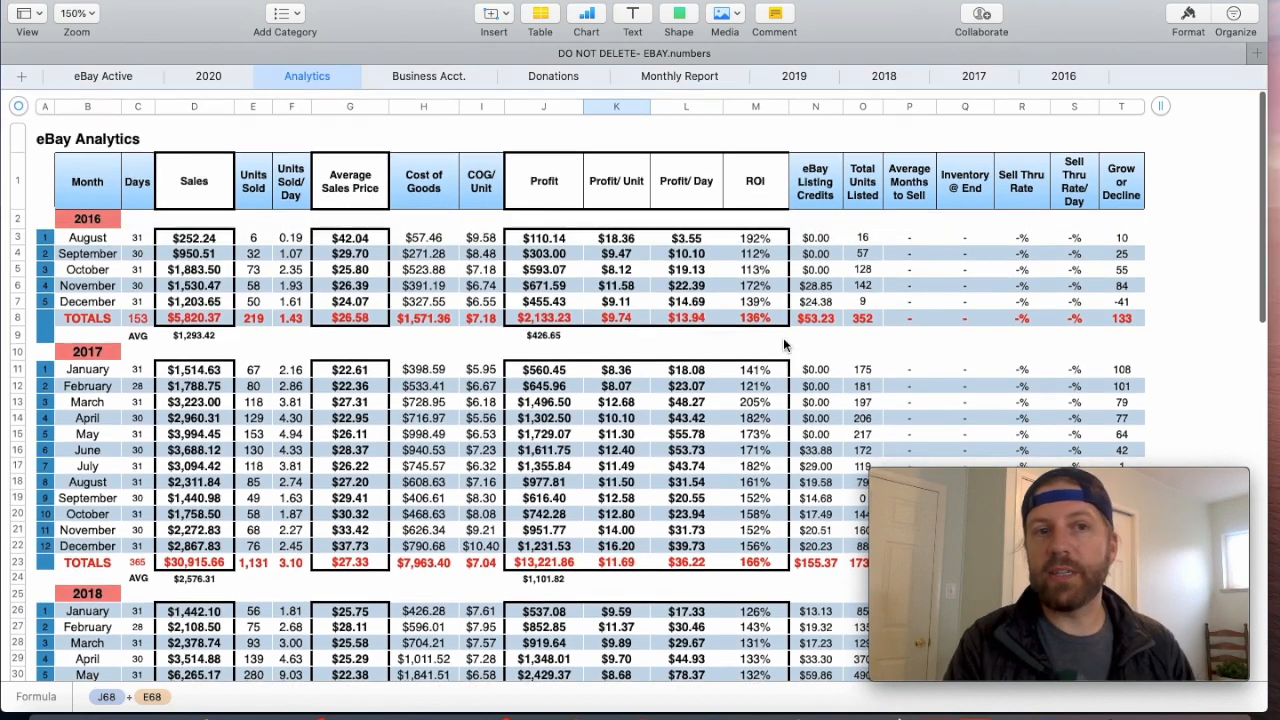
{"action": "left_click", "coordinate": [744, 320]}
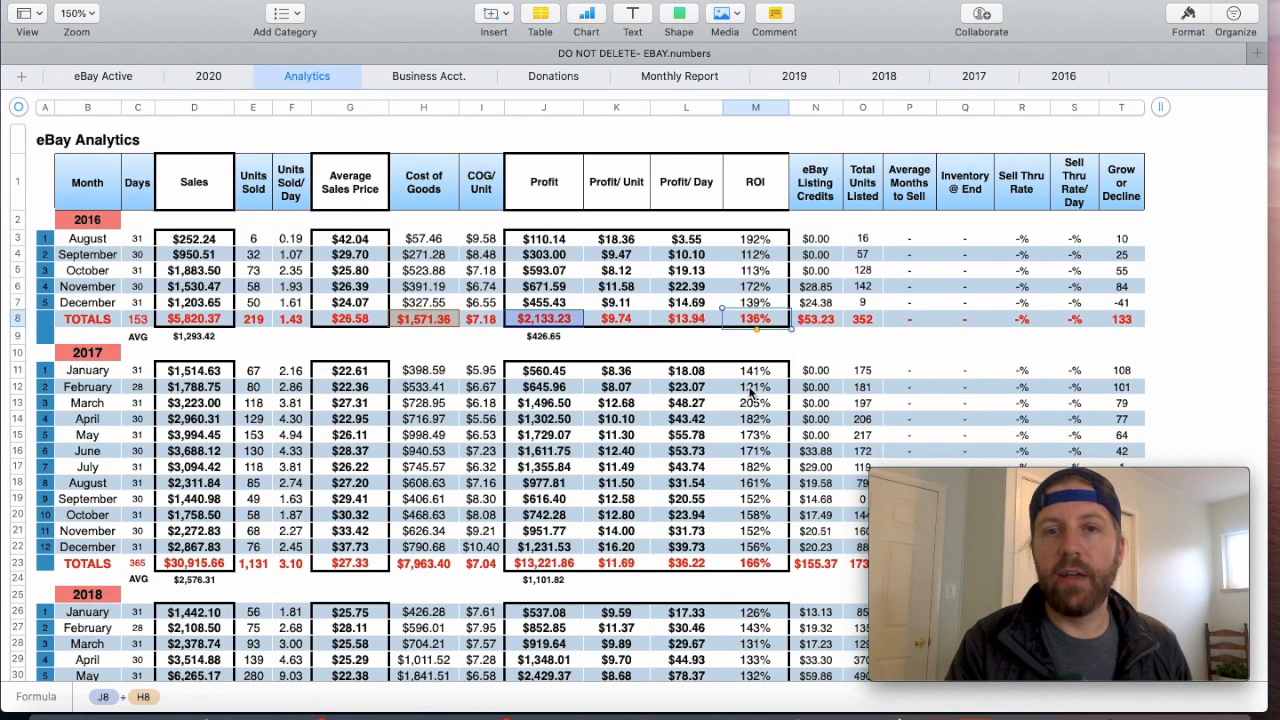
{"action": "scroll", "coordinate": [752, 391], "scroll_direction": "down", "scroll_amount": 4}
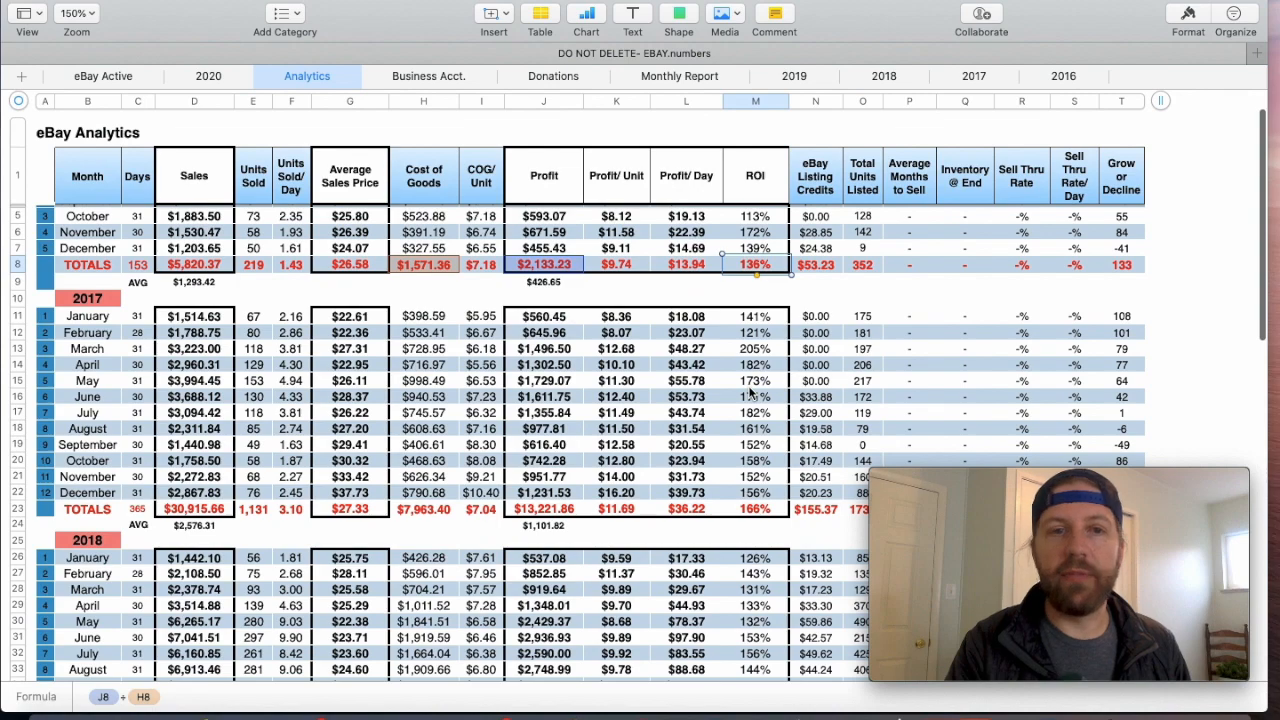
{"action": "scroll", "coordinate": [752, 391], "scroll_direction": "down", "scroll_amount": 3}
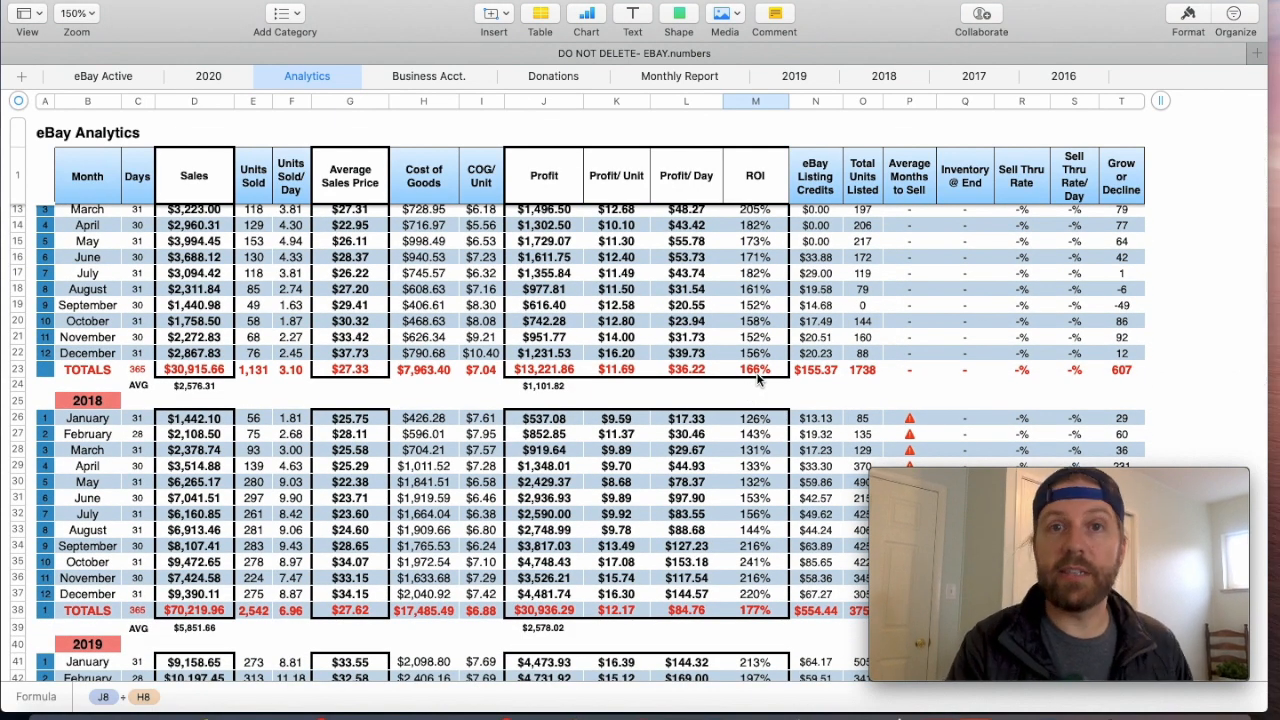
{"action": "scroll", "coordinate": [757, 377], "scroll_direction": "down", "scroll_amount": 8}
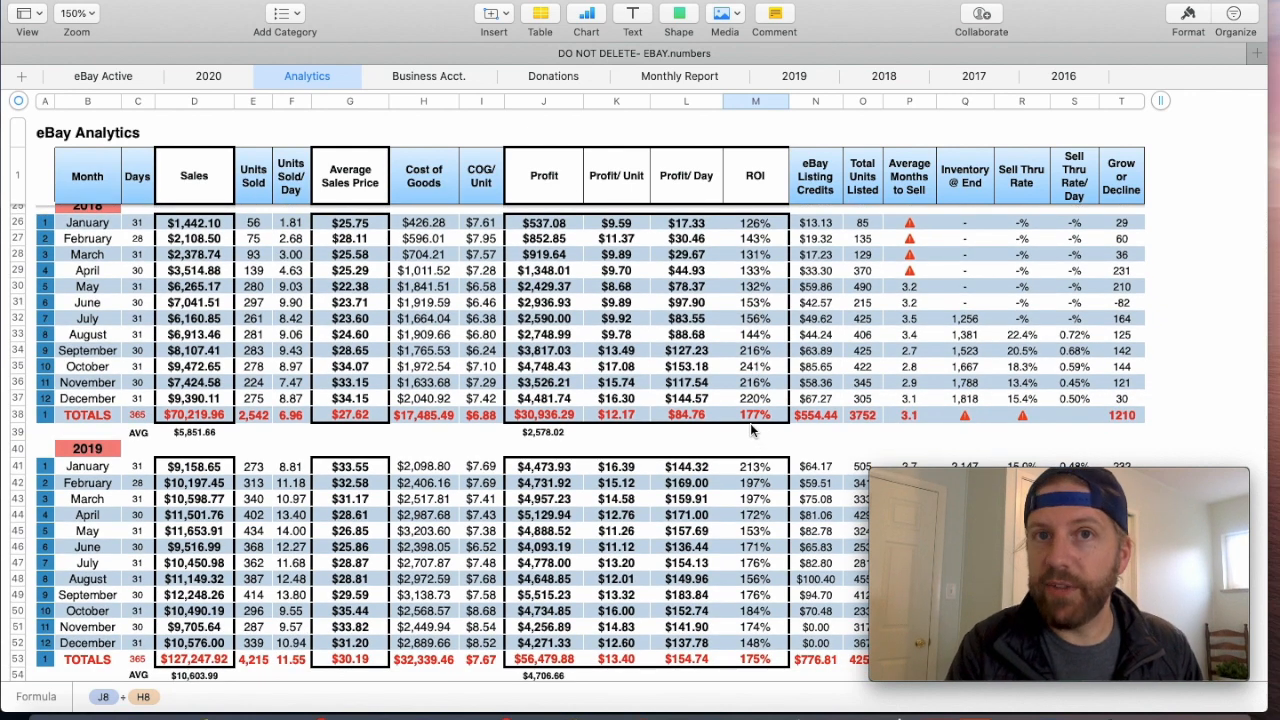
{"action": "scroll", "coordinate": [750, 423], "scroll_direction": "down", "scroll_amount": 8}
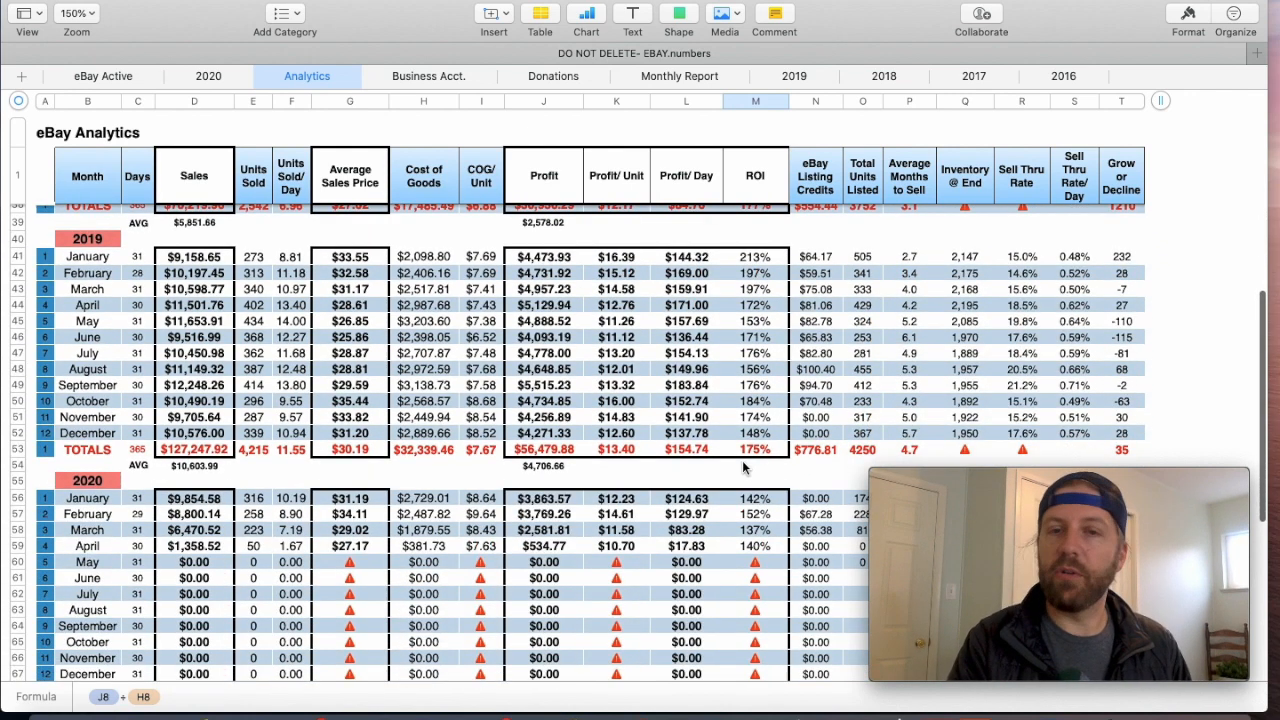
{"action": "left_click", "coordinate": [757, 451]}
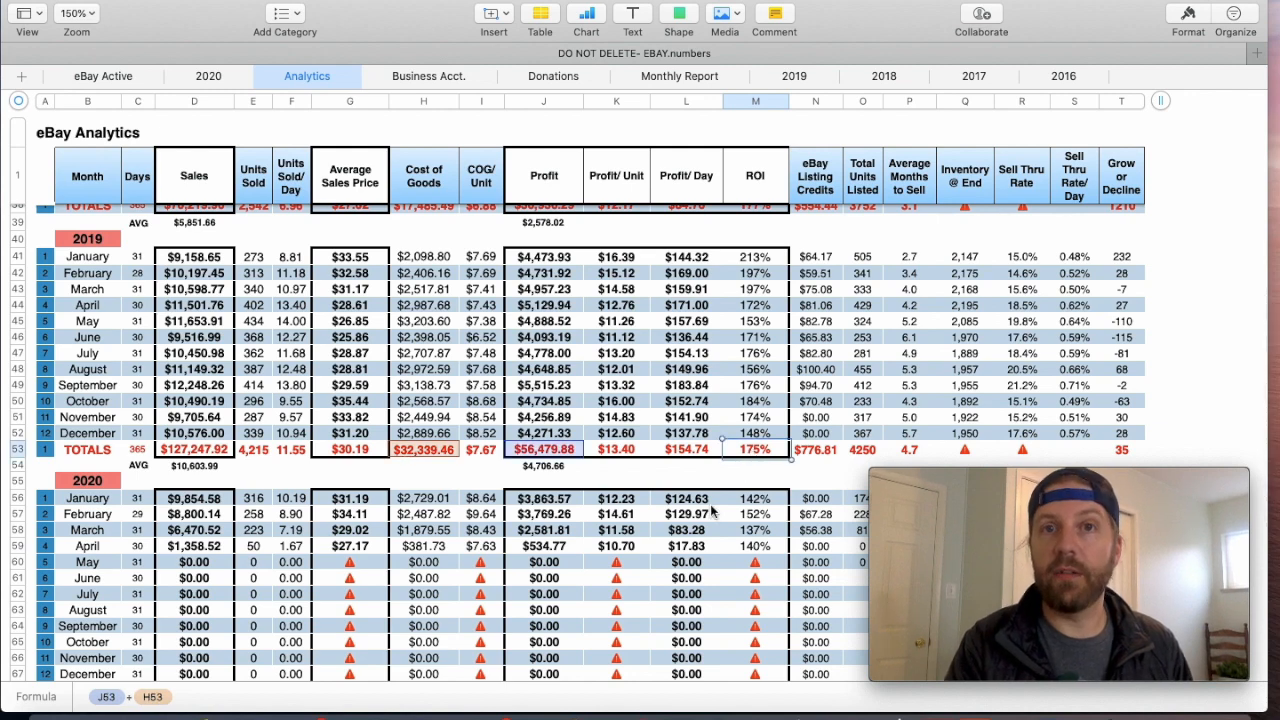
{"action": "scroll", "coordinate": [711, 507], "scroll_direction": "down", "scroll_amount": 8}
{"action": "left_click", "coordinate": [766, 485]}
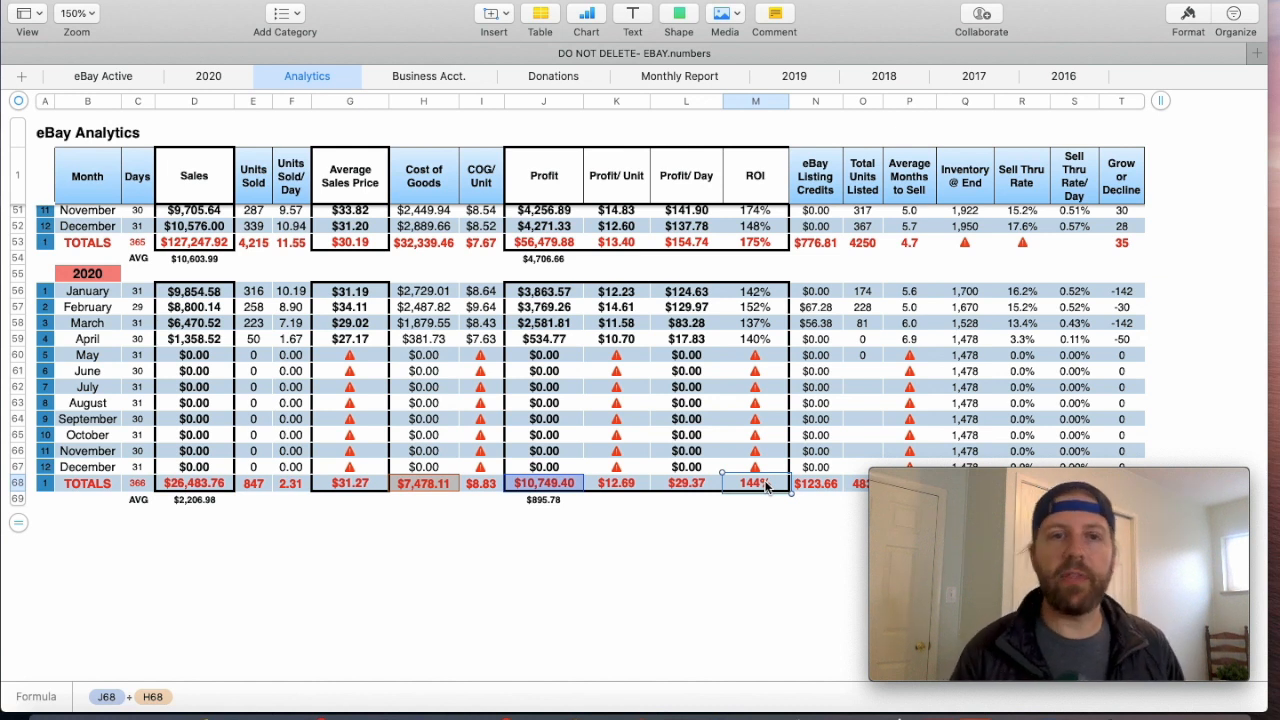
{"action": "left_click", "coordinate": [726, 520]}
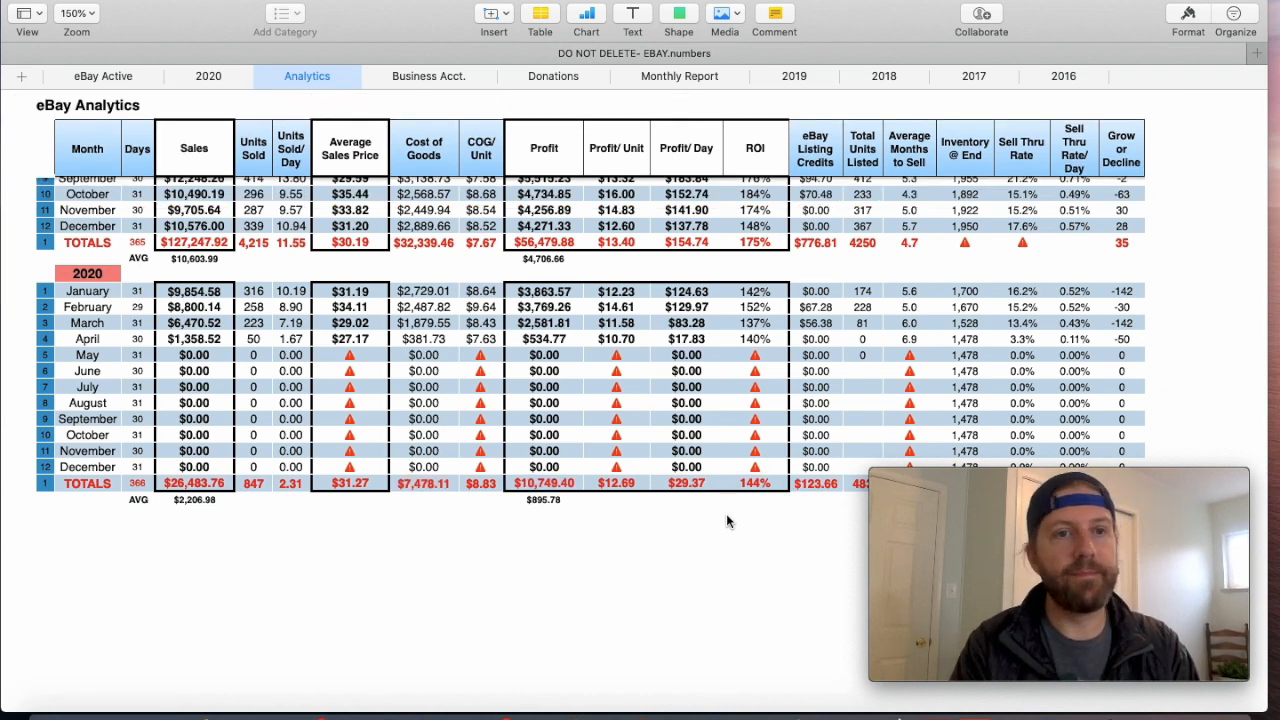
{"action": "scroll", "coordinate": [727, 518], "scroll_direction": "up", "scroll_amount": 3}
{"action": "scroll", "coordinate": [726, 513], "scroll_direction": "down", "scroll_amount": 3}
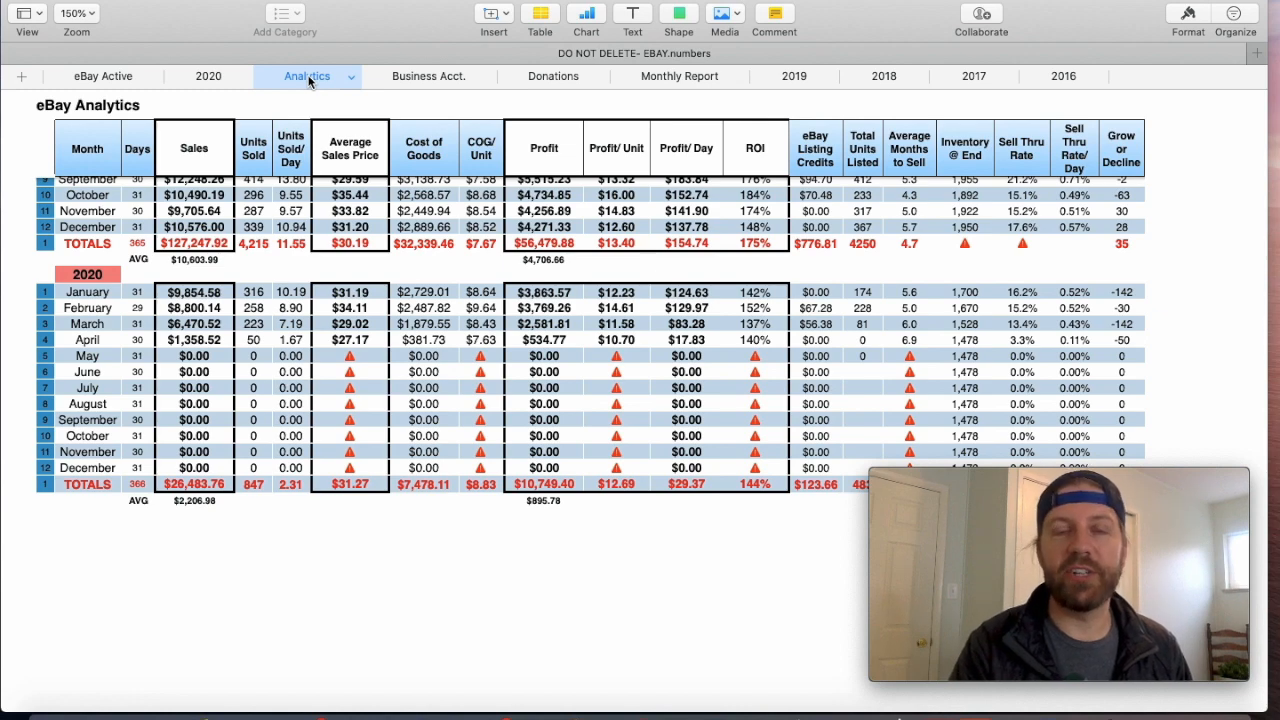
- Review the Business Acct. ledger's dated eBay payments, transfers, card payoffs and tax debits alongside the running total
{"action": "left_click", "coordinate": [430, 76]}
{"action": "scroll", "coordinate": [421, 287], "scroll_direction": "up", "scroll_amount": 5}
{"action": "scroll", "coordinate": [421, 287], "scroll_direction": "up", "scroll_amount": 20}
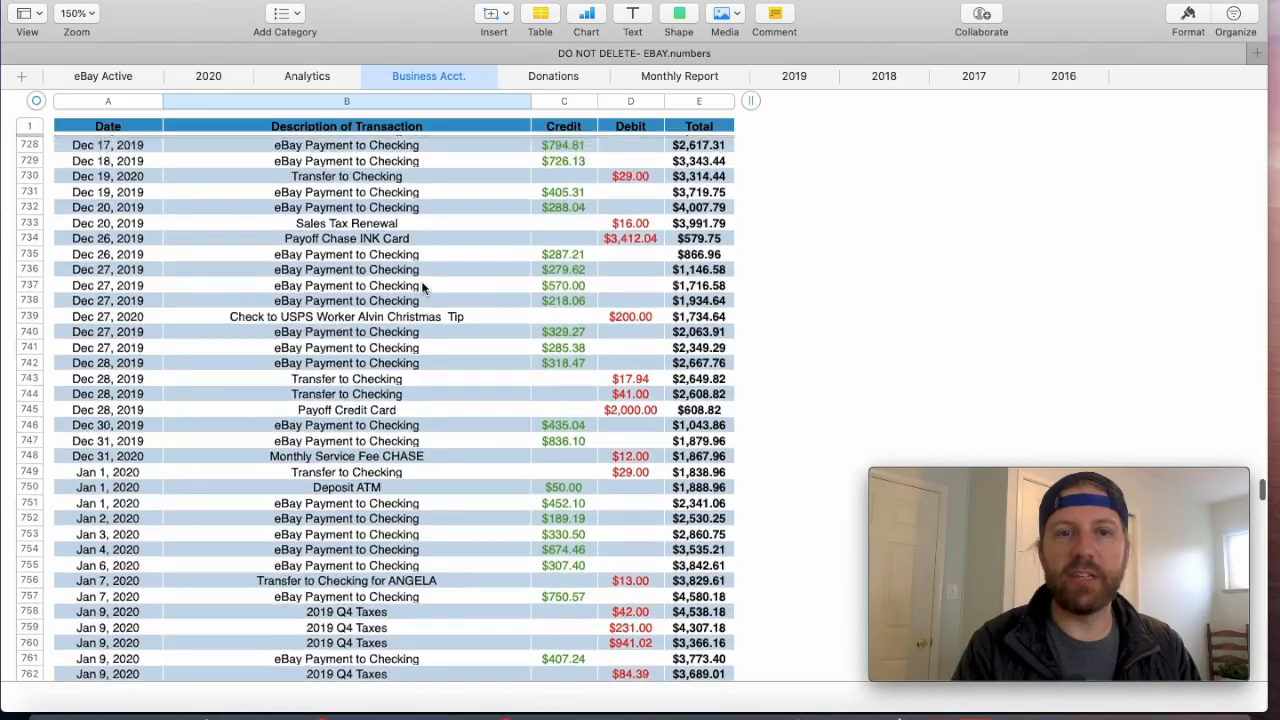
{"action": "scroll", "coordinate": [421, 287], "scroll_direction": "down", "scroll_amount": 8}
{"action": "scroll", "coordinate": [421, 287], "scroll_direction": "down", "scroll_amount": 4}
{"action": "scroll", "coordinate": [421, 287], "scroll_direction": "up", "scroll_amount": 2}
{"action": "scroll", "coordinate": [421, 287], "scroll_direction": "down", "scroll_amount": 12}
{"action": "scroll", "coordinate": [423, 287], "scroll_direction": "down", "scroll_amount": 16}
{"action": "scroll", "coordinate": [423, 287], "scroll_direction": "up", "scroll_amount": 2}
- Look through the Donations sheet from its first item to the last filled row, checking the listed items and bin codes
{"action": "left_click", "coordinate": [553, 76]}
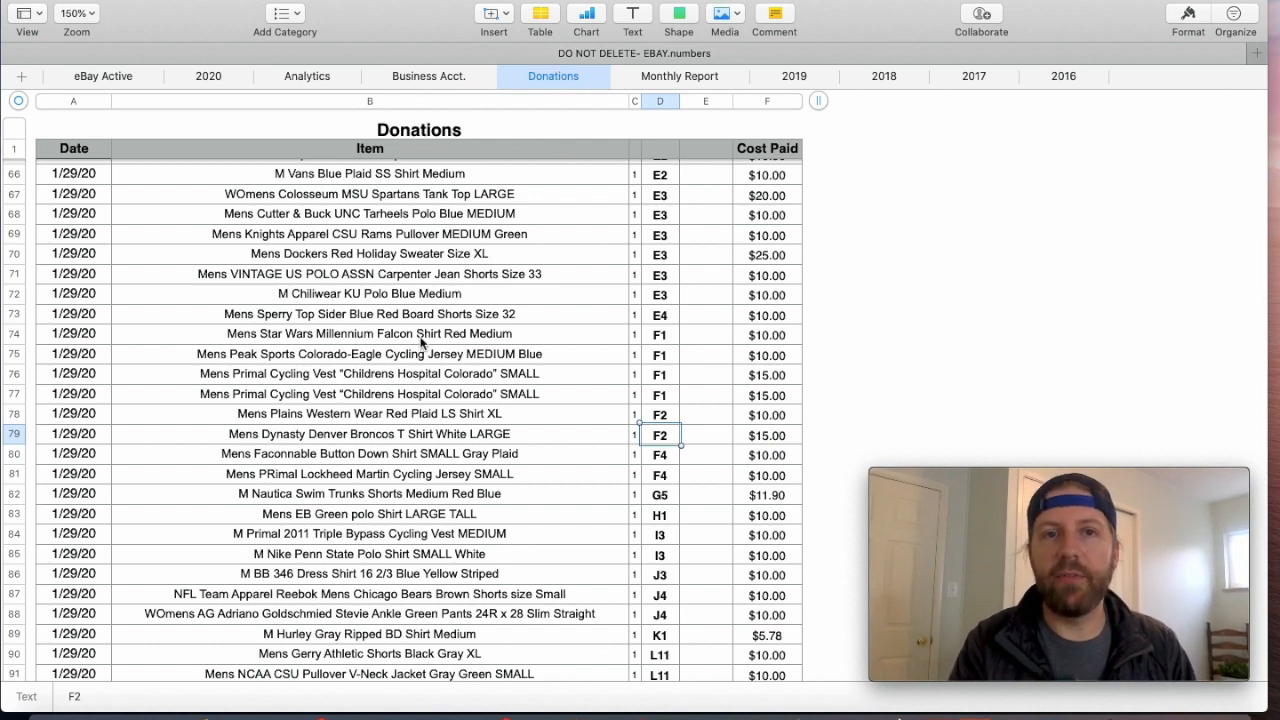
{"action": "scroll", "coordinate": [421, 341], "scroll_direction": "up", "scroll_amount": 5}
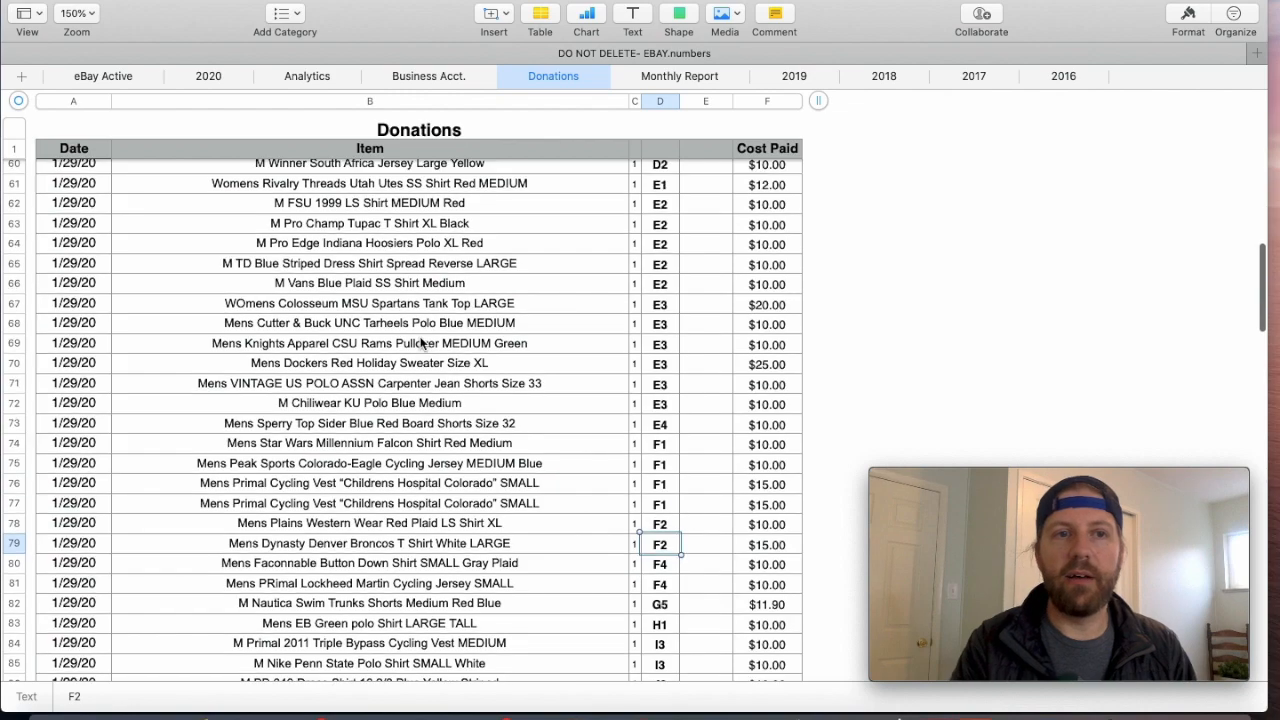
{"action": "scroll", "coordinate": [421, 341], "scroll_direction": "up", "scroll_amount": 15}
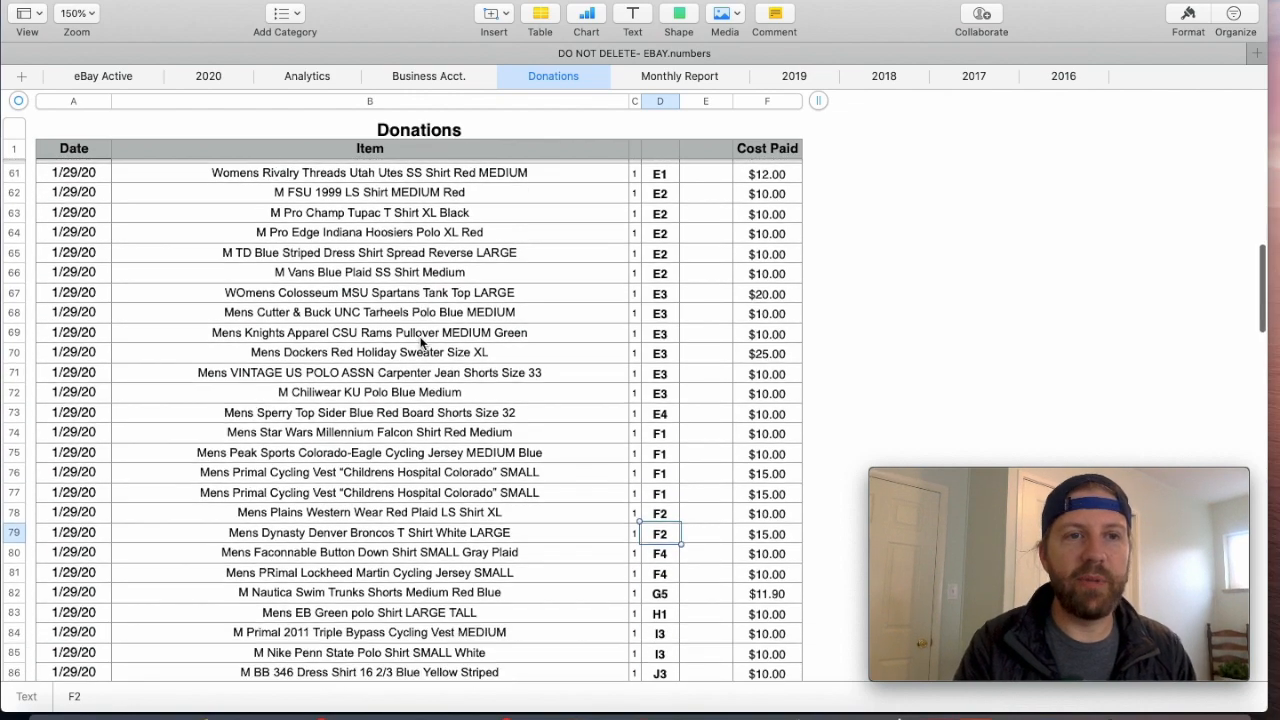
{"action": "scroll", "coordinate": [420, 340], "scroll_direction": "up", "scroll_amount": 10}
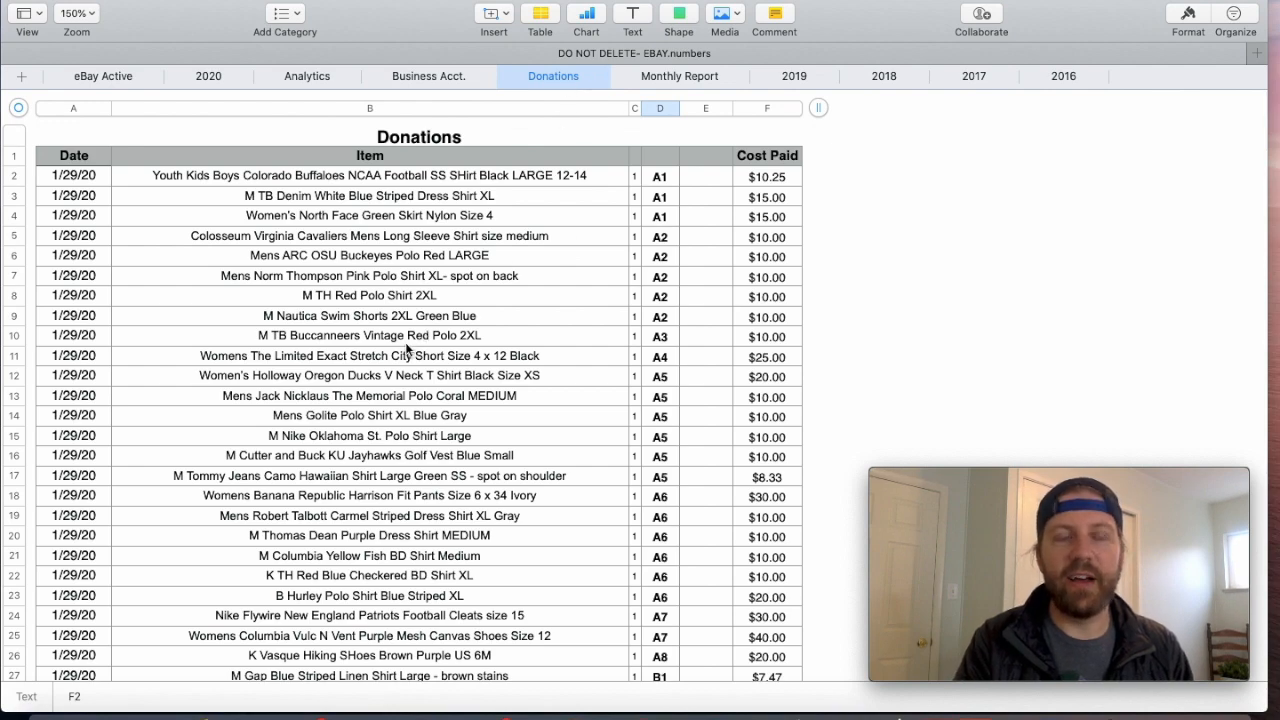
{"action": "scroll", "coordinate": [405, 347], "scroll_direction": "down", "scroll_amount": 20}
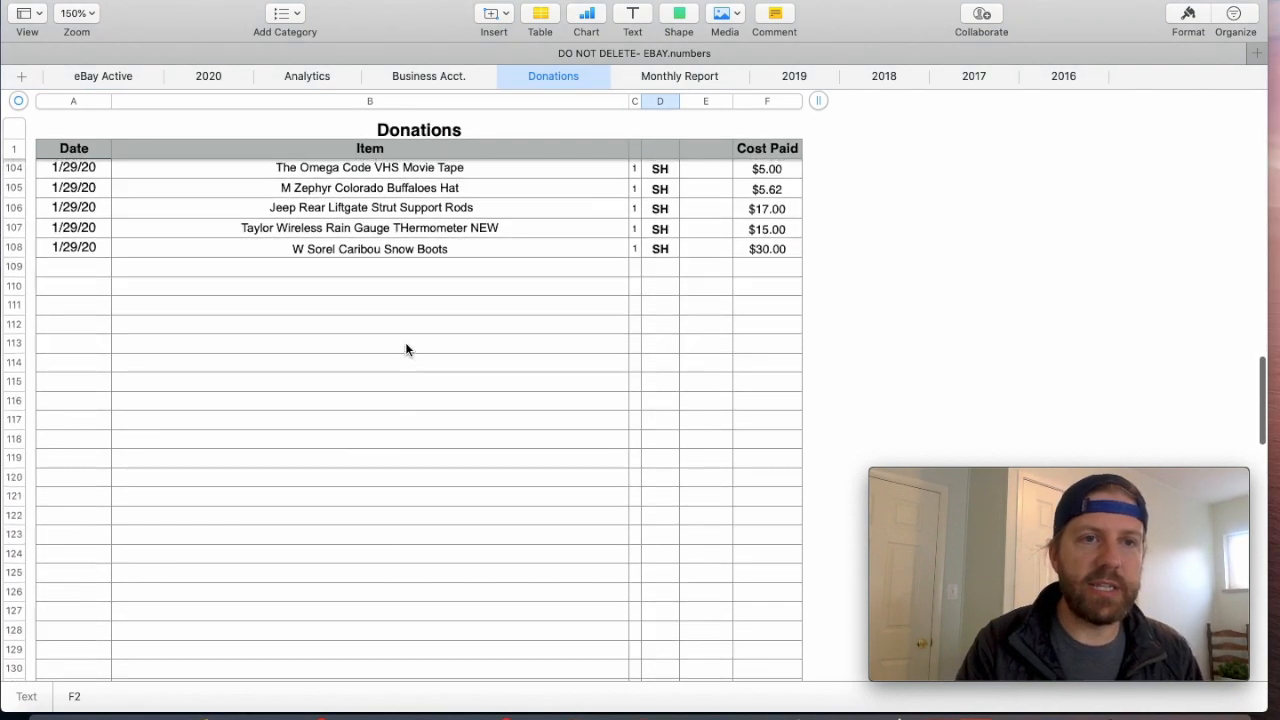
{"action": "scroll", "coordinate": [418, 282], "scroll_direction": "up", "scroll_amount": 20}
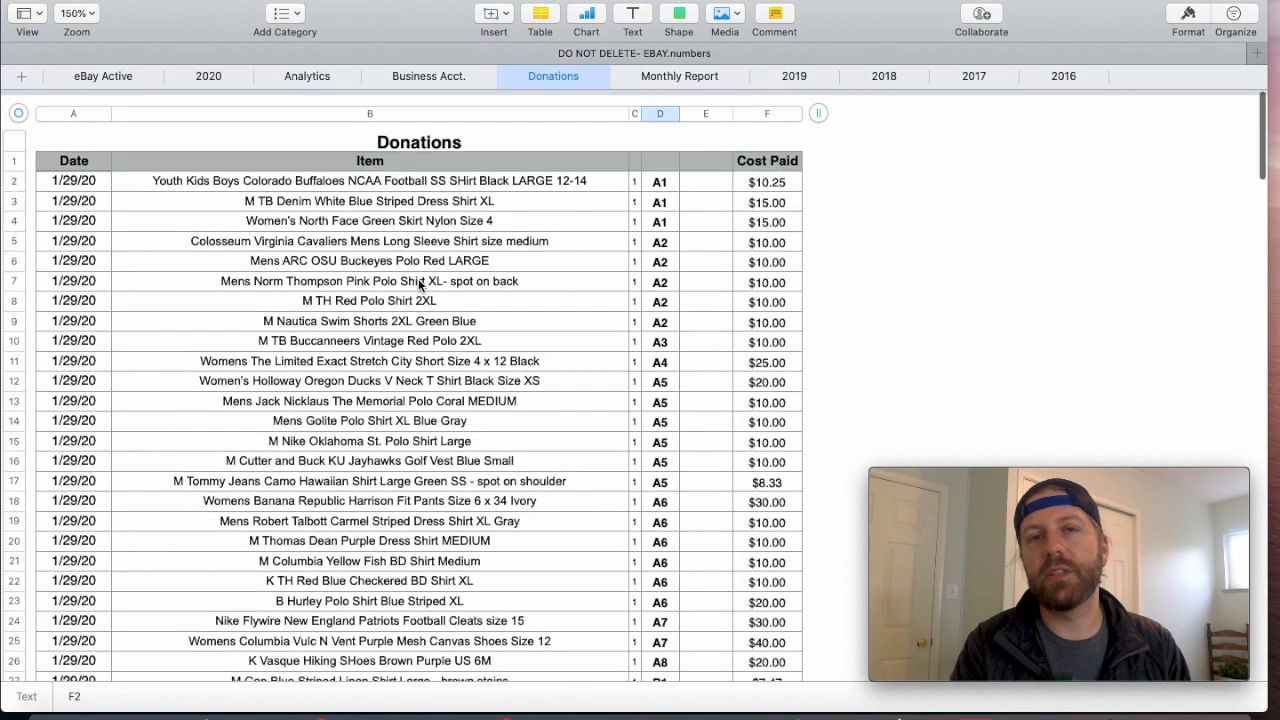
- Check the Cost Paid values on the Donations sheet, from the first item down to the last filled row
{"action": "left_click", "coordinate": [771, 177]}
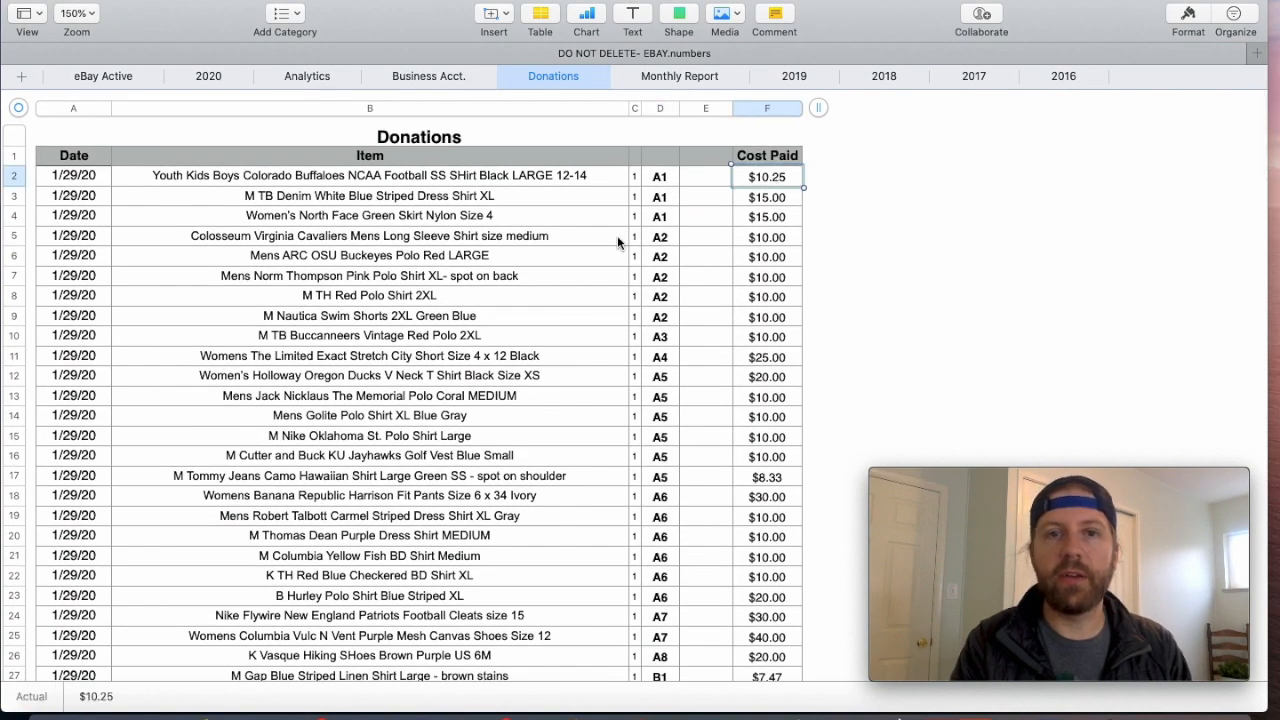
{"action": "scroll", "coordinate": [556, 259], "scroll_direction": "down", "scroll_amount": 6}
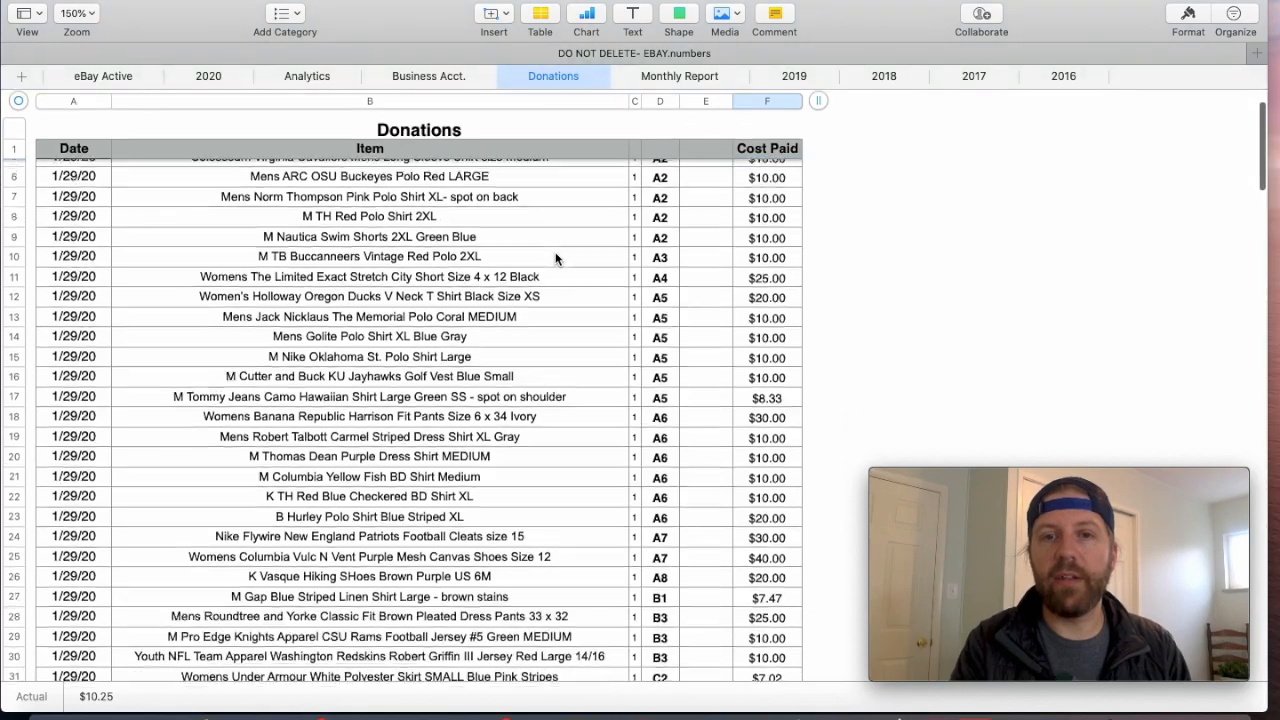
{"action": "scroll", "coordinate": [556, 259], "scroll_direction": "down", "scroll_amount": 20}
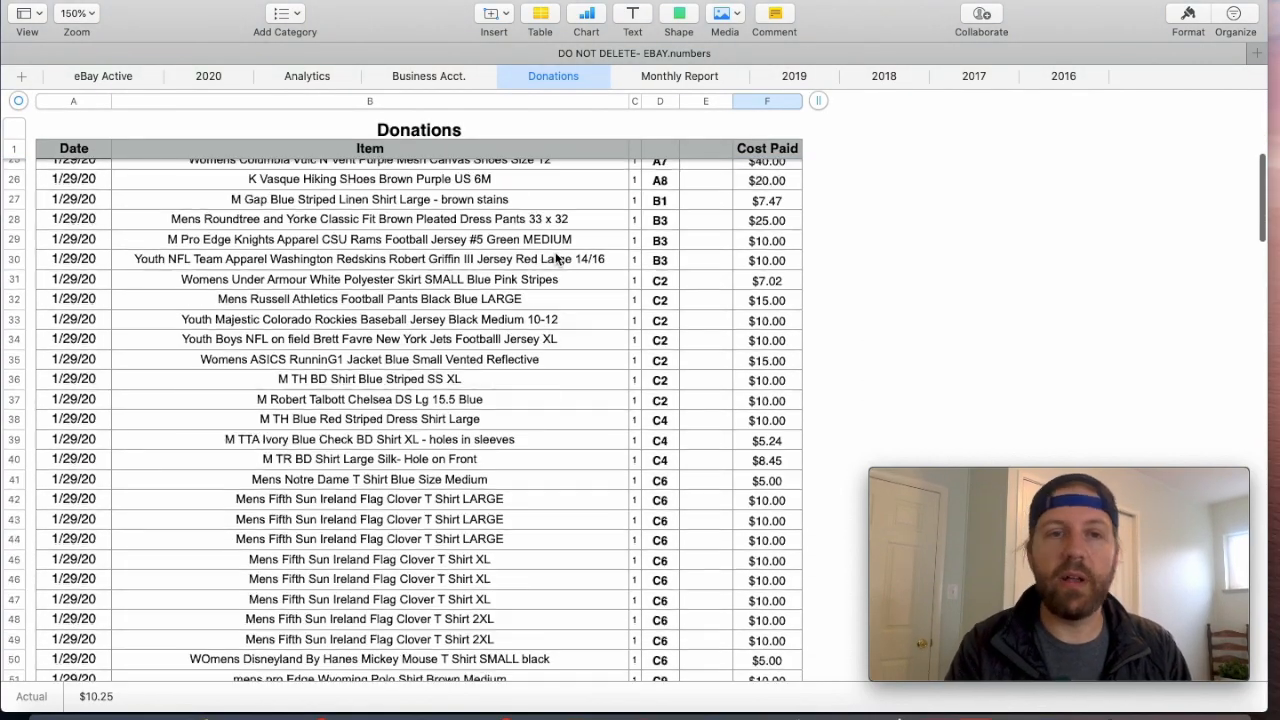
{"action": "scroll", "coordinate": [556, 259], "scroll_direction": "down", "scroll_amount": 20}
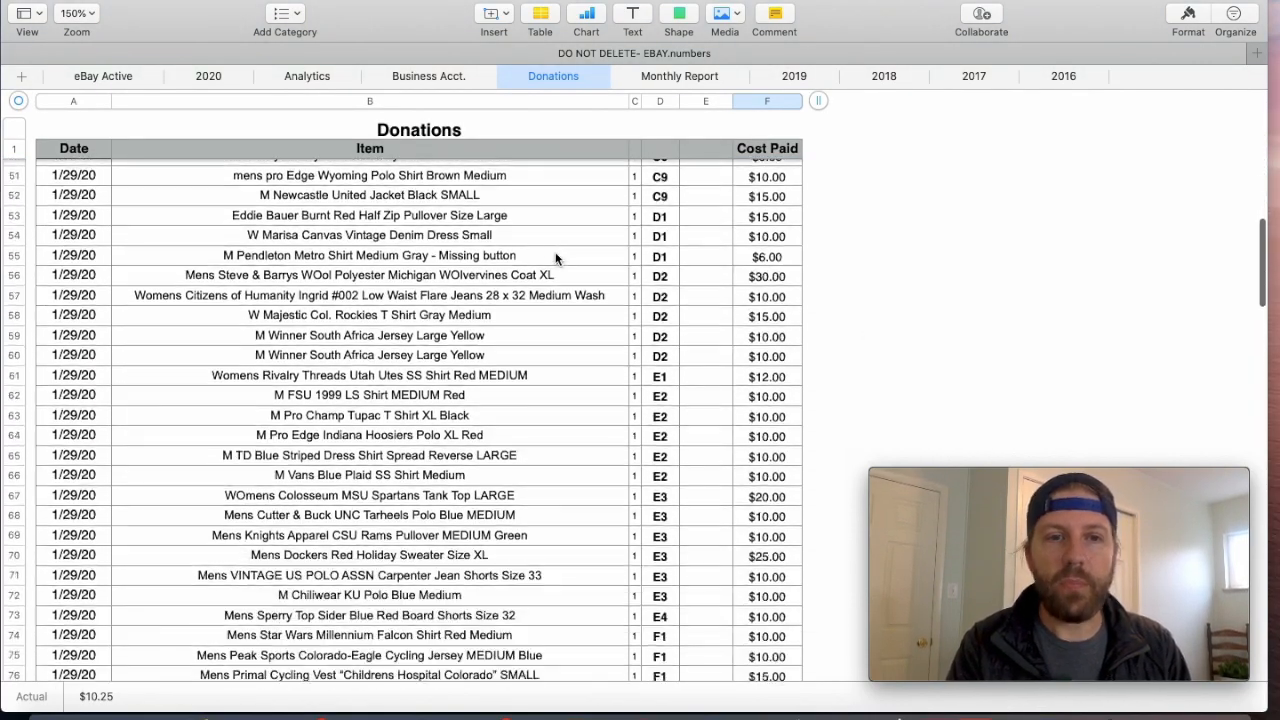
{"action": "scroll", "coordinate": [556, 259], "scroll_direction": "down", "scroll_amount": 3}
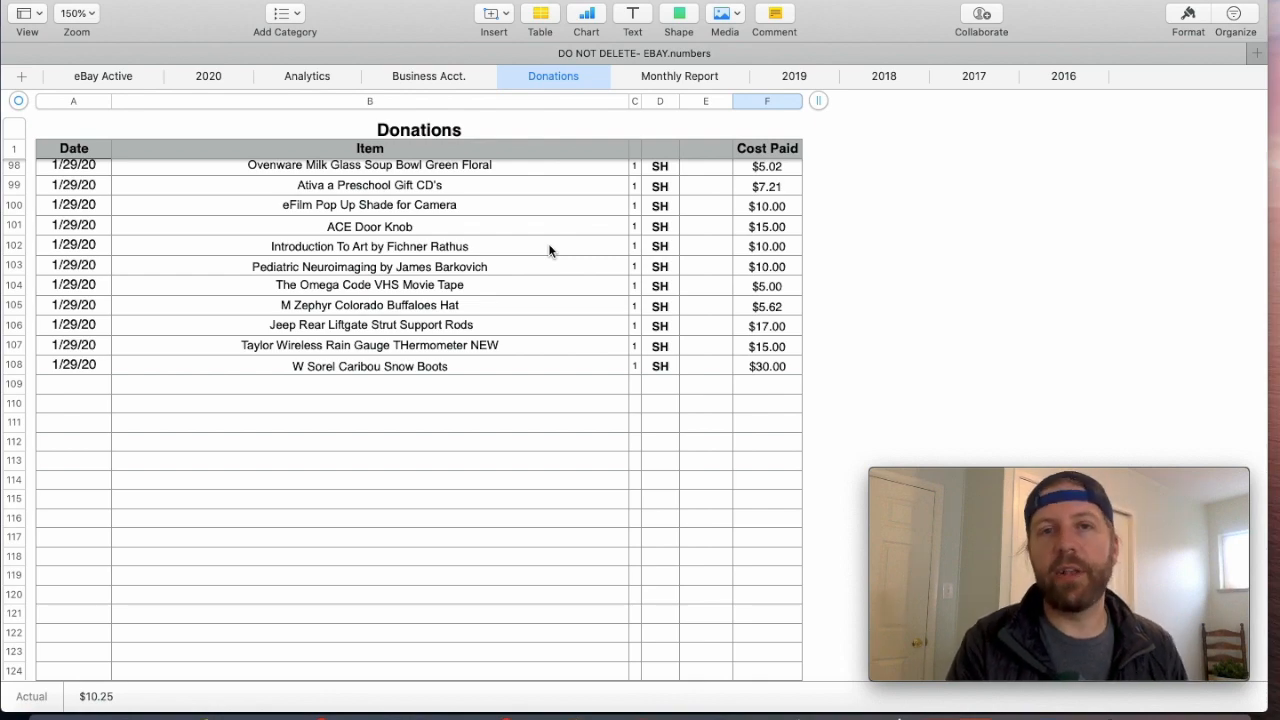
- Check the Date entries on the Donations sheet, starting with the first item and continuing to the end of the list
{"action": "scroll", "coordinate": [548, 250], "scroll_direction": "up", "scroll_amount": 20}
{"action": "left_click", "coordinate": [87, 177]}
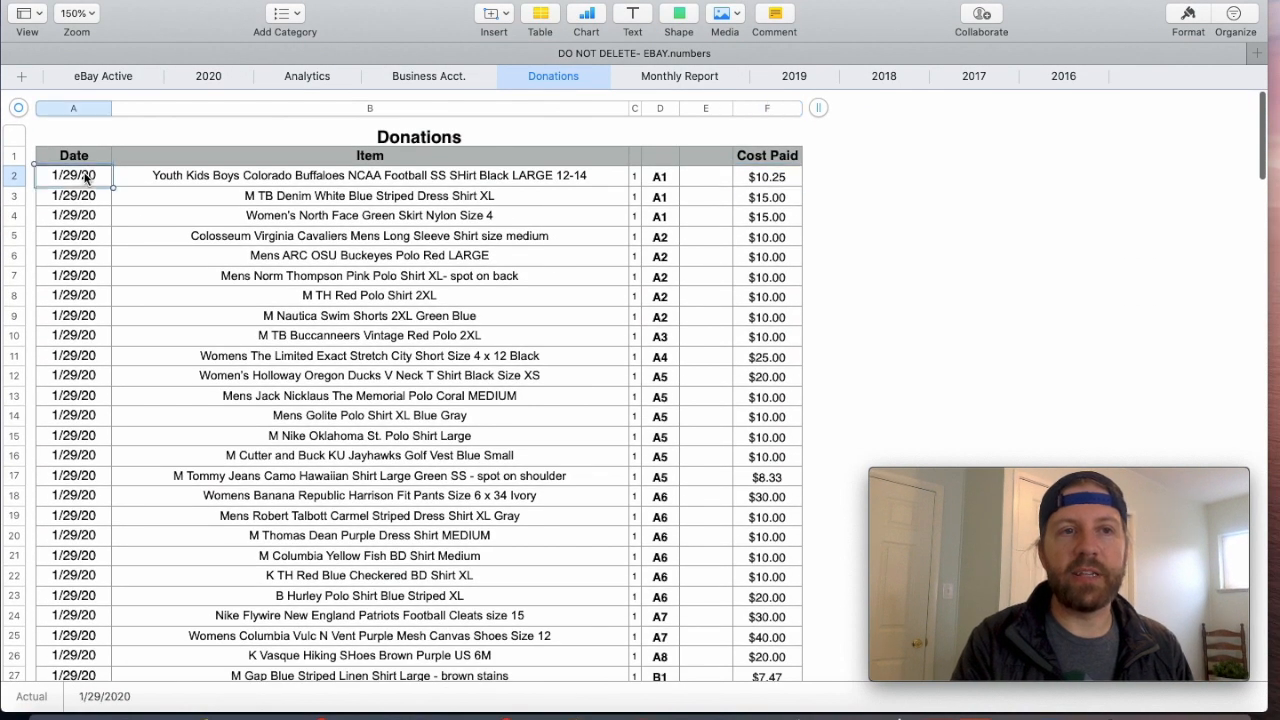
{"action": "scroll", "coordinate": [361, 318], "scroll_direction": "down", "scroll_amount": 20}
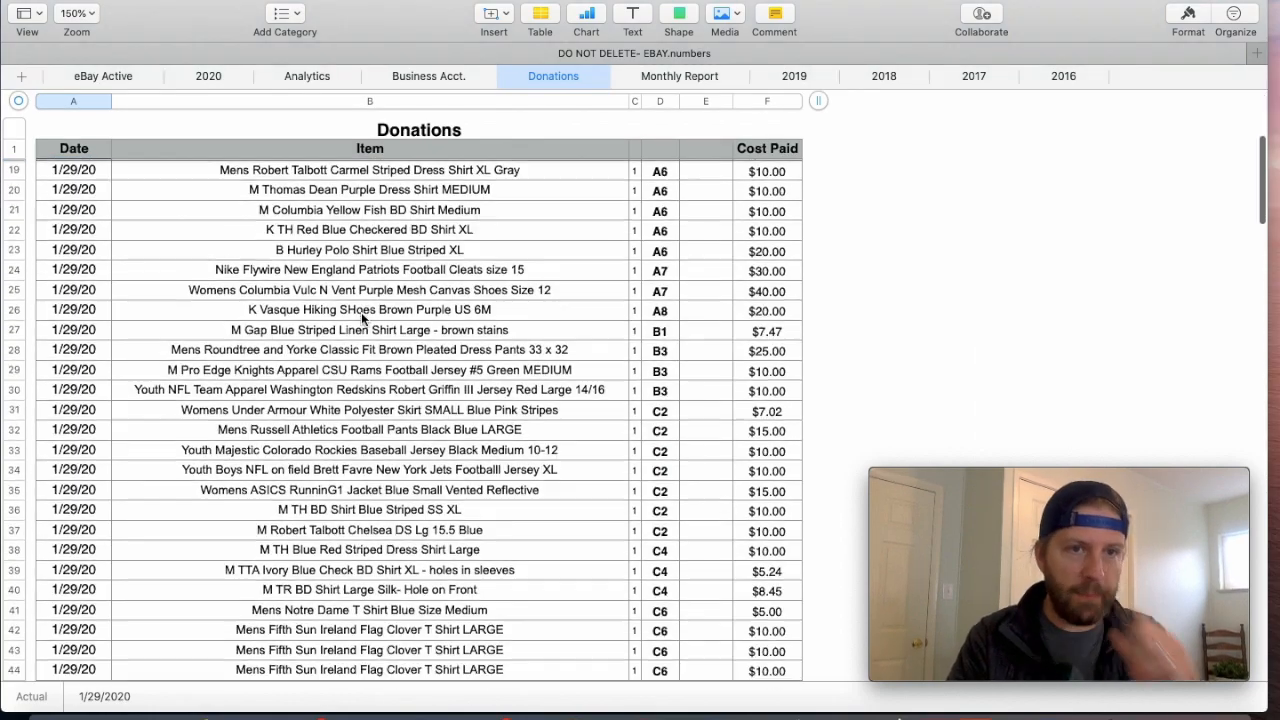
{"action": "scroll", "coordinate": [362, 289], "scroll_direction": "down", "scroll_amount": 10}
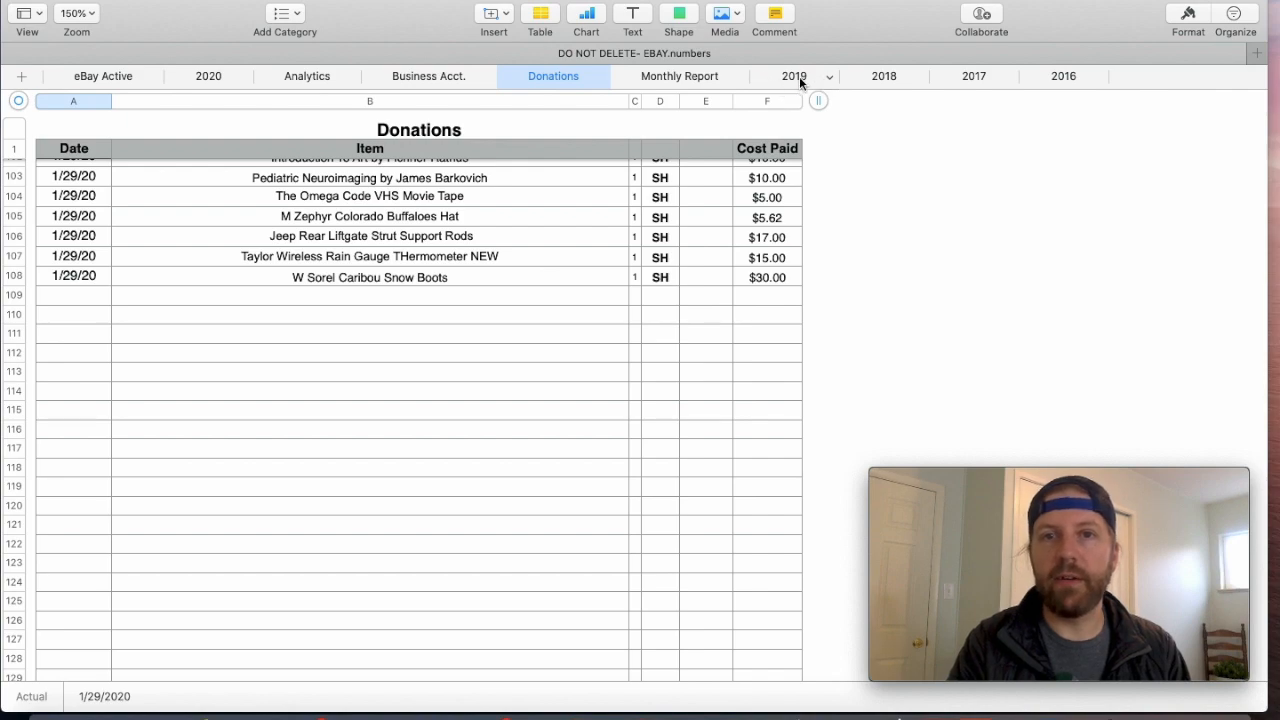
- Revisit the yearly Analytics tables, and review the 2020 expense categories, sales and profit on the Monthly Report sheet
{"action": "left_click", "coordinate": [303, 76]}
{"action": "scroll", "coordinate": [565, 312], "scroll_direction": "up", "scroll_amount": 10}
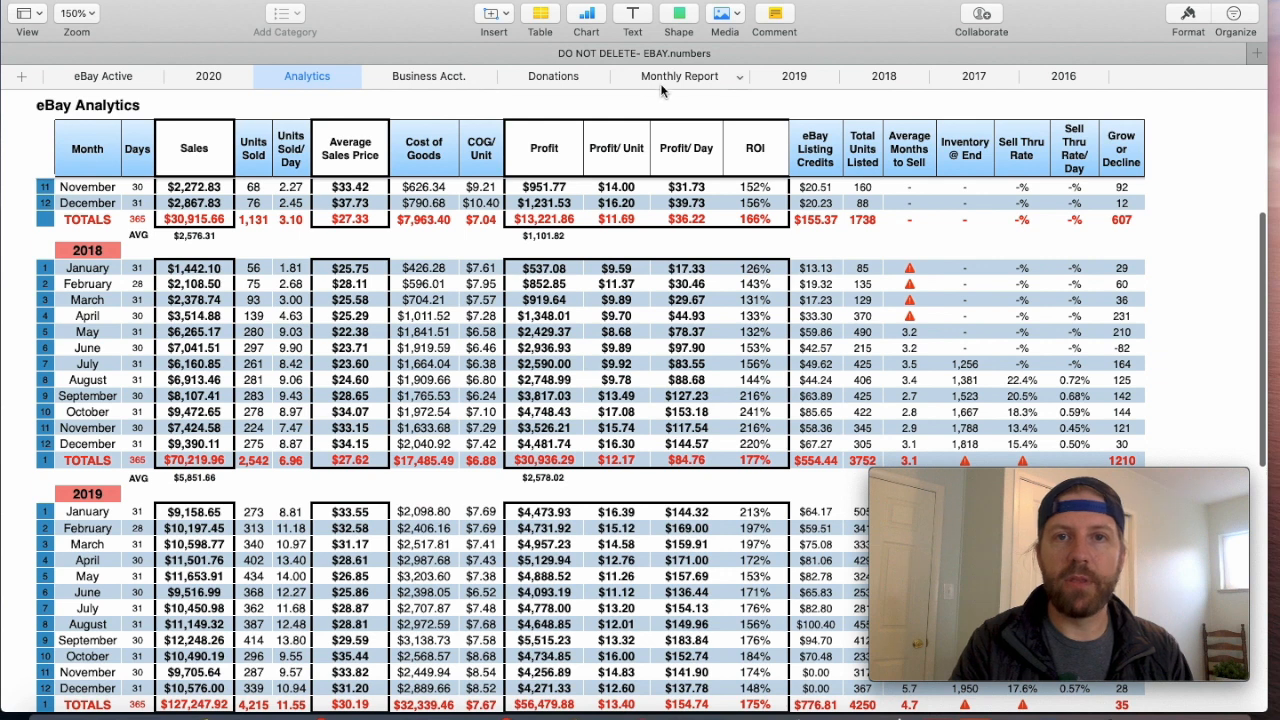
{"action": "left_click", "coordinate": [665, 78]}
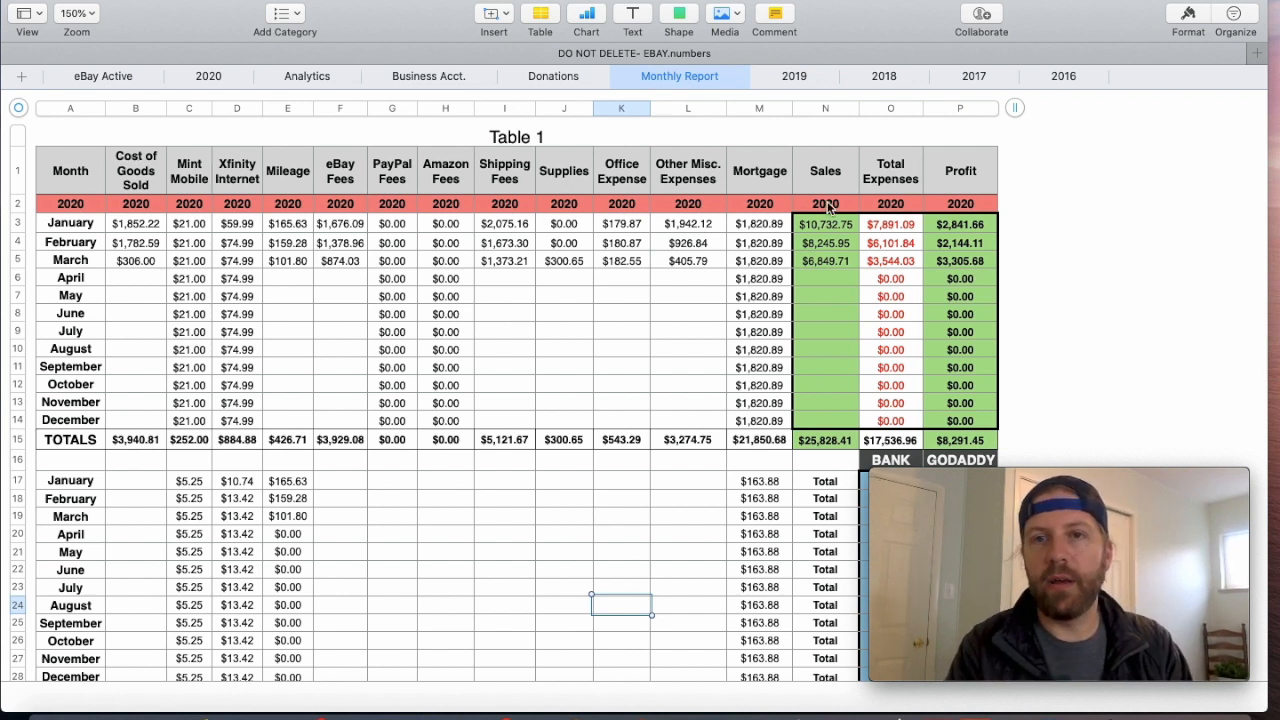
{"action": "scroll", "coordinate": [599, 399], "scroll_direction": "down", "scroll_amount": 3}
{"action": "scroll", "coordinate": [599, 399], "scroll_direction": "down", "scroll_amount": 1}
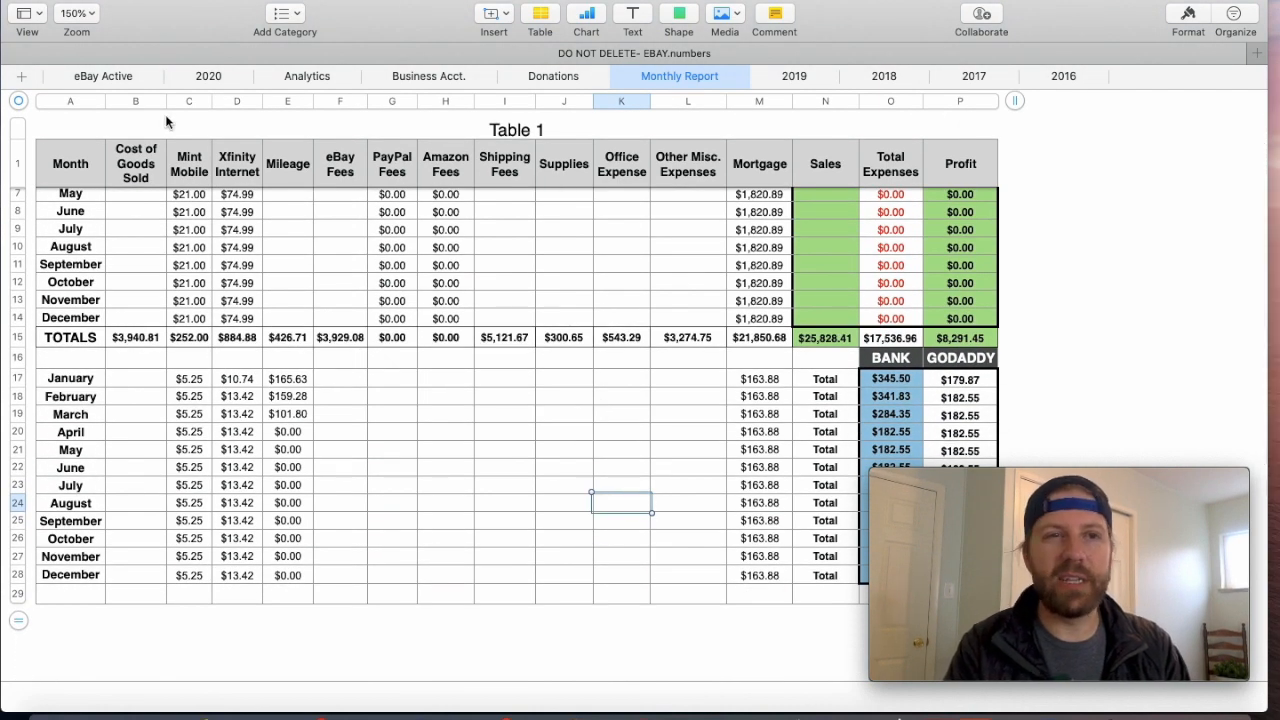
- Return to the eBay Active sheet, then minimize the spreadsheet and enlarge the Movie Recording window
{"action": "left_click", "coordinate": [77, 77]}
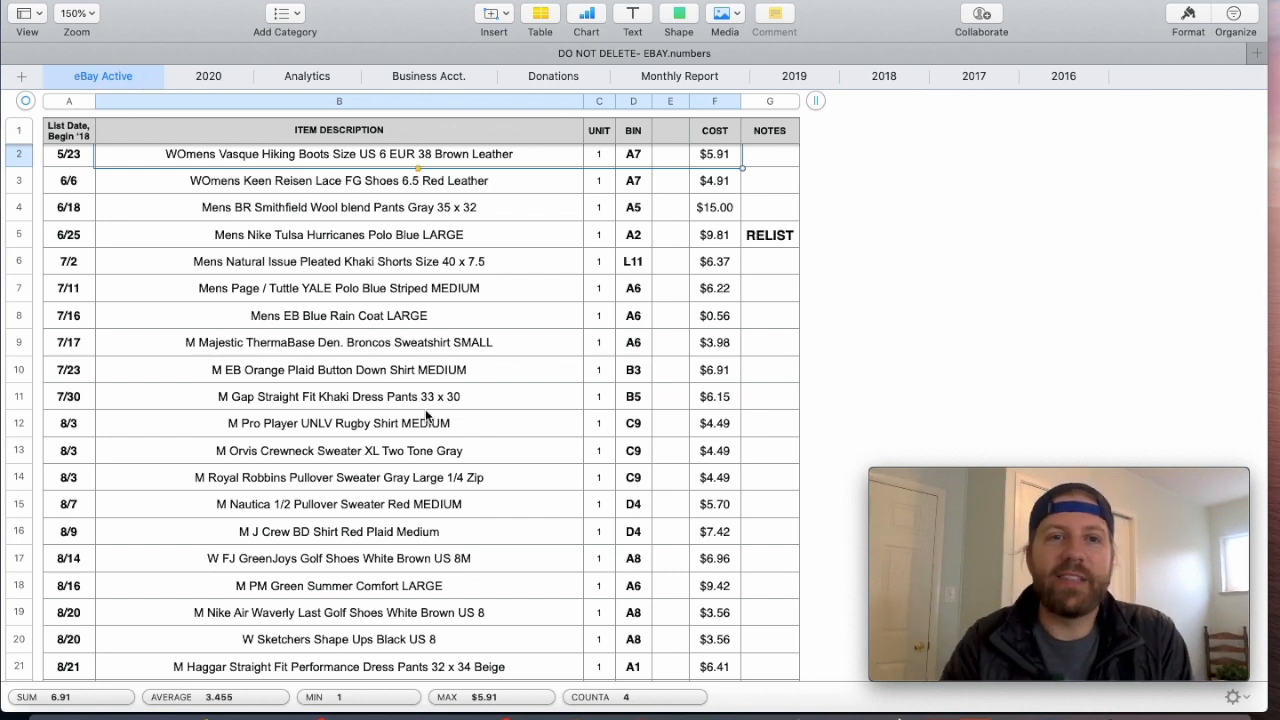
{"action": "left_click", "coordinate": [30, 2]}
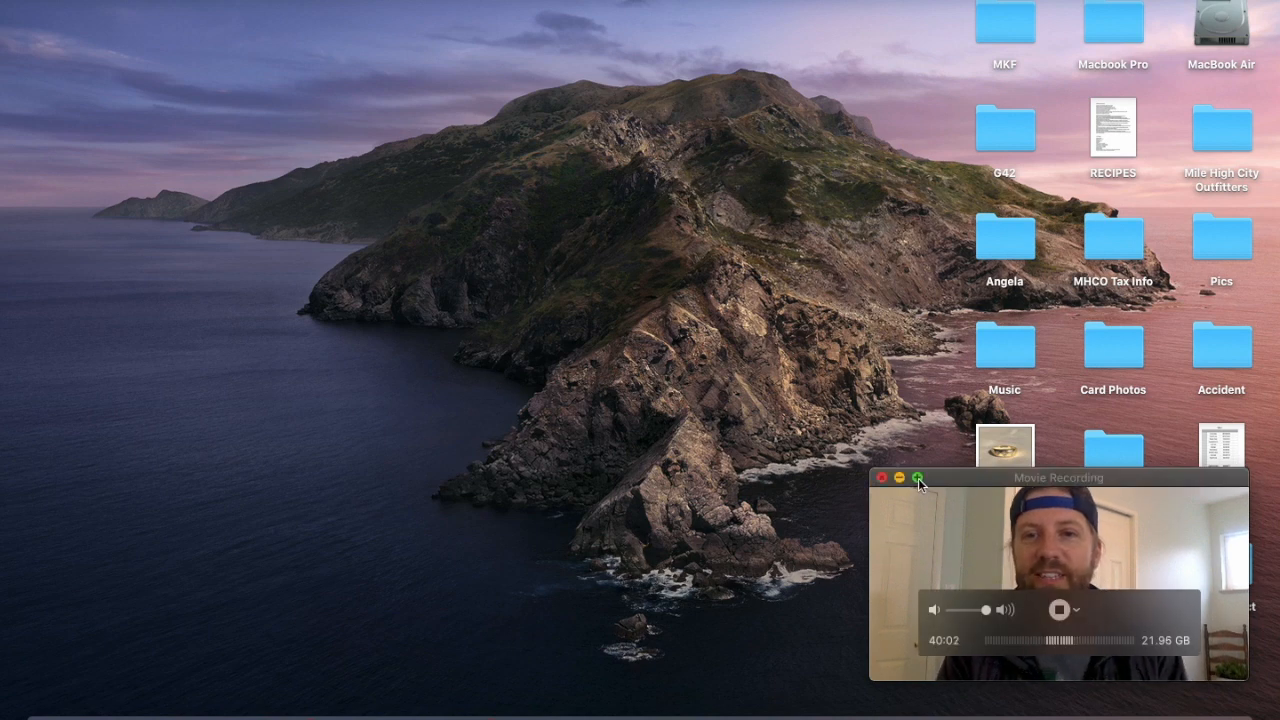
{"action": "left_click", "coordinate": [918, 478]}
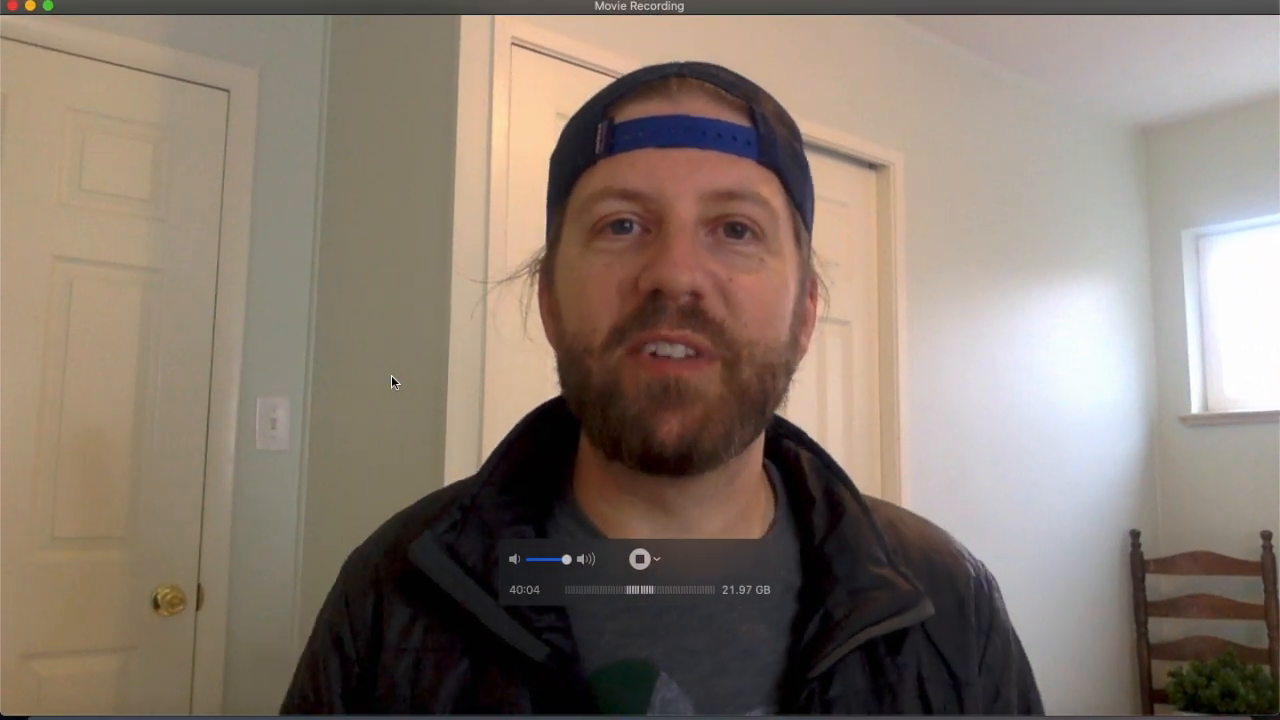